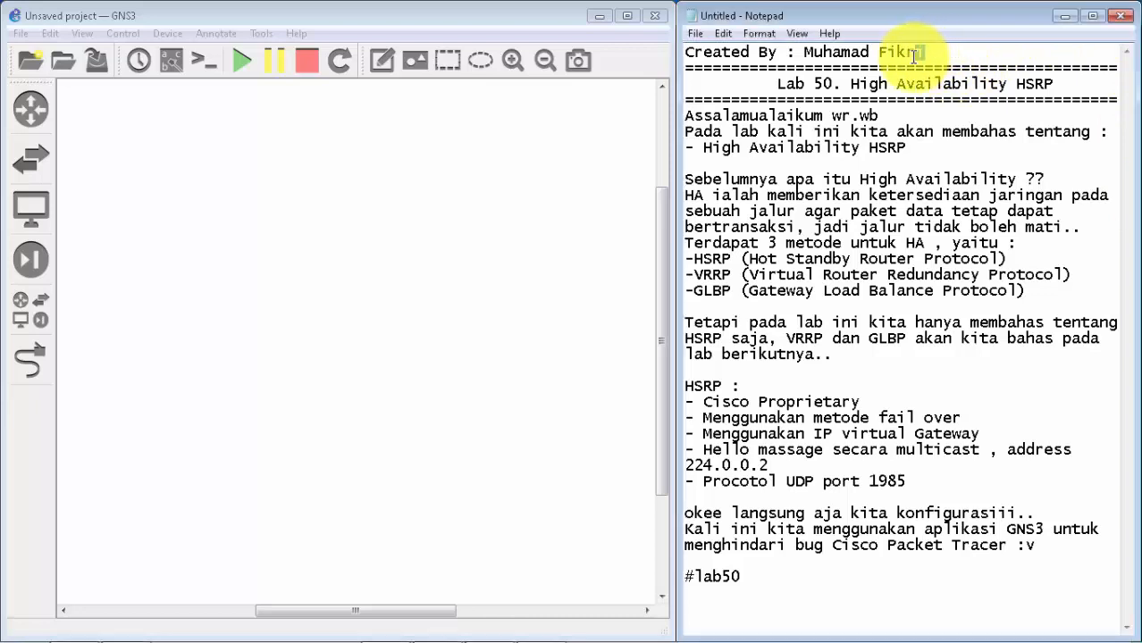
Step: Read the lab notes' heading, the topic and the explanation of what High Availability means
drag(947, 52, 804, 52)
click(975, 52)
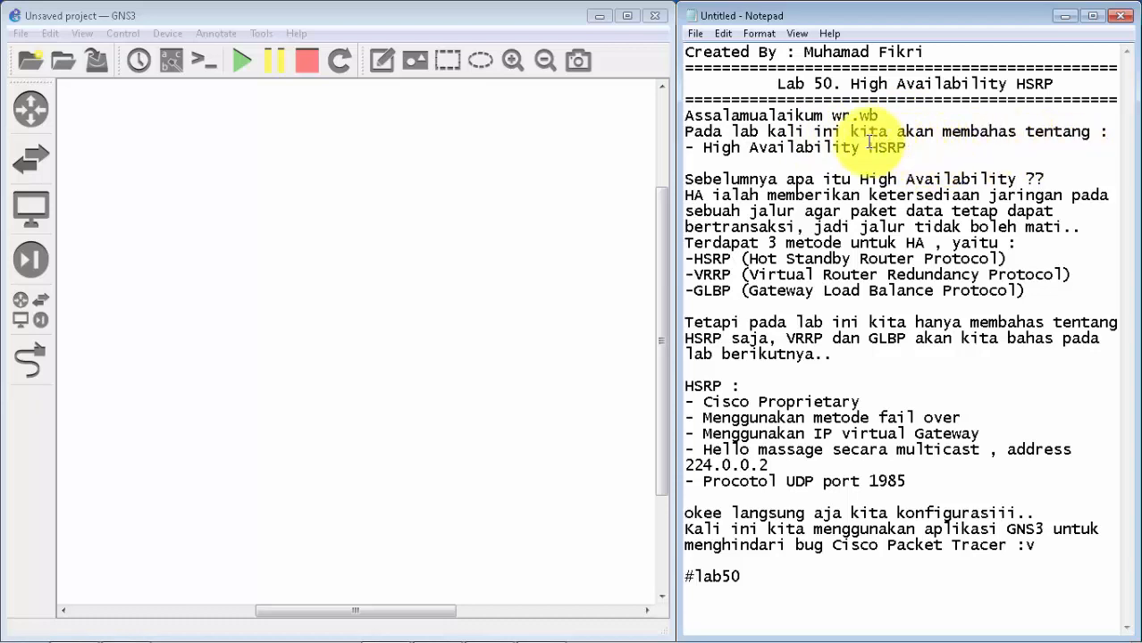
drag(861, 147, 708, 152)
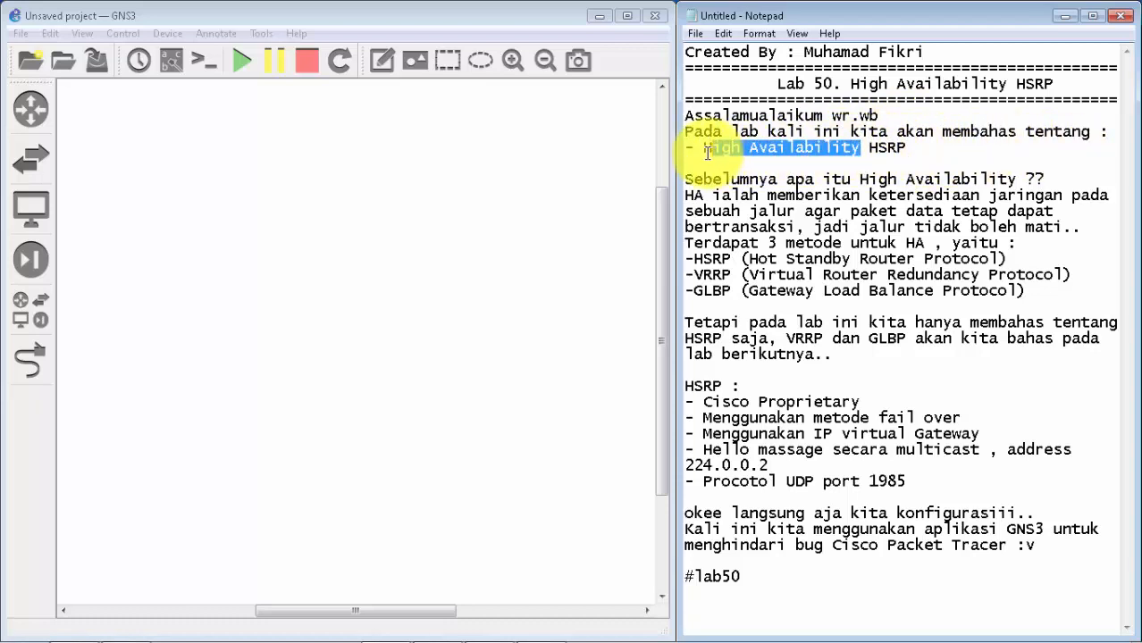
drag(910, 152, 877, 150)
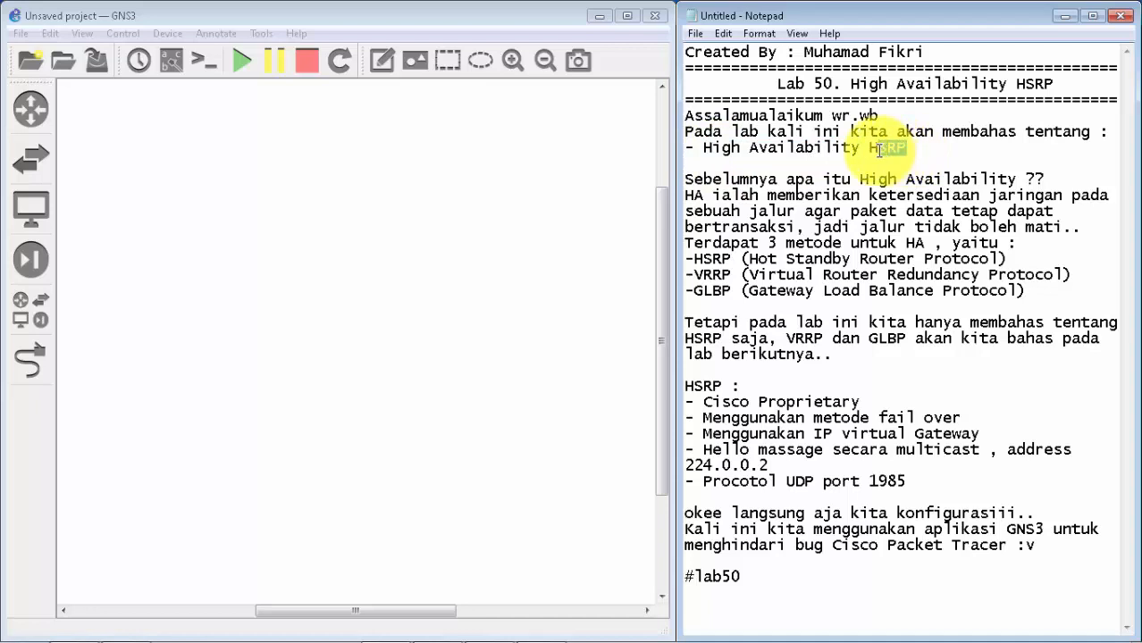
click(933, 156)
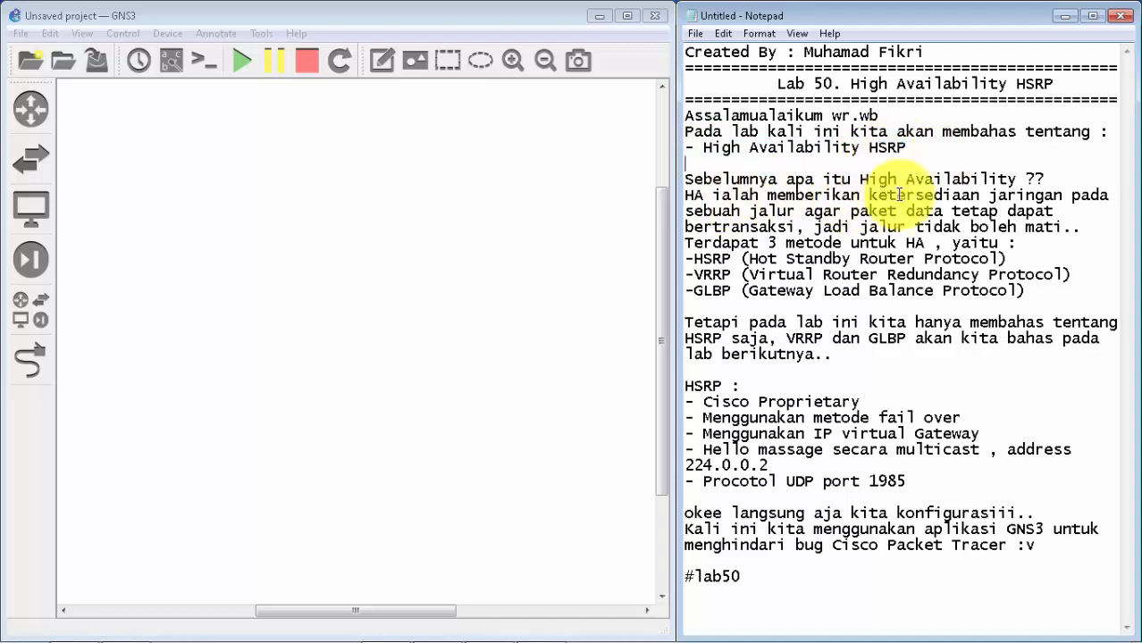
drag(1025, 183, 969, 183)
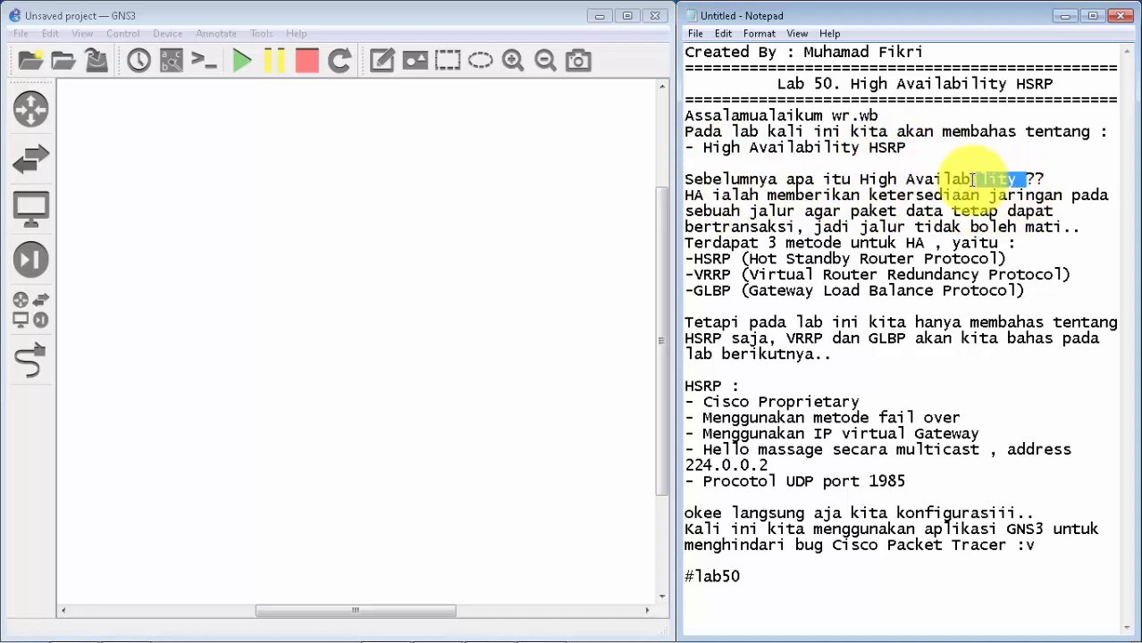
click(705, 201)
drag(749, 211, 1071, 195)
click(893, 215)
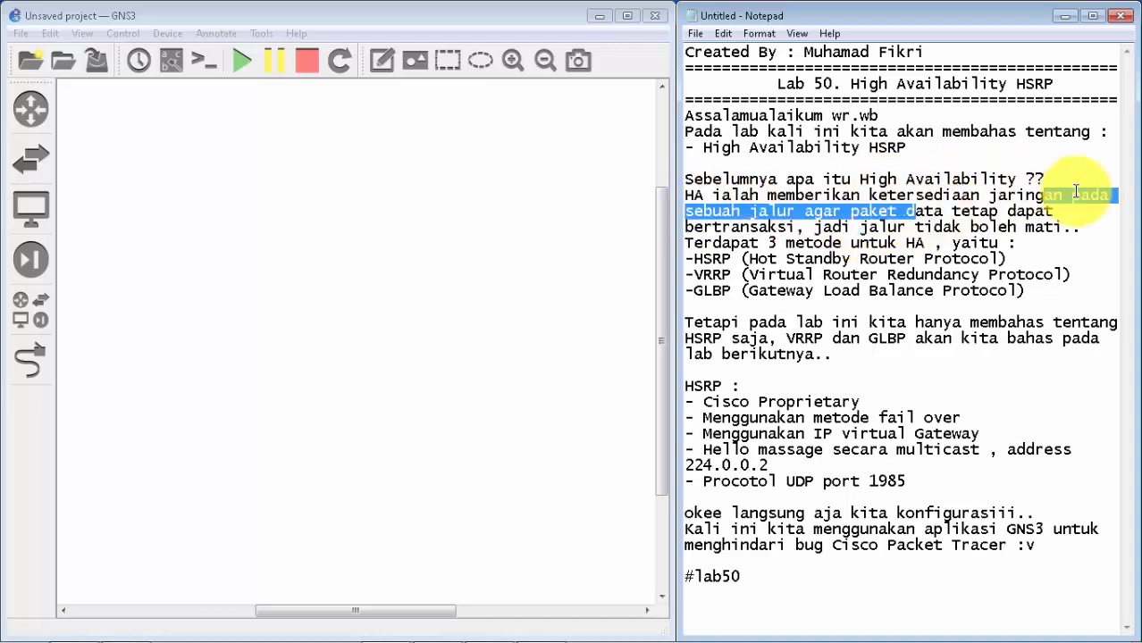
drag(878, 223, 842, 213)
click(1007, 214)
drag(1007, 215, 800, 229)
click(798, 229)
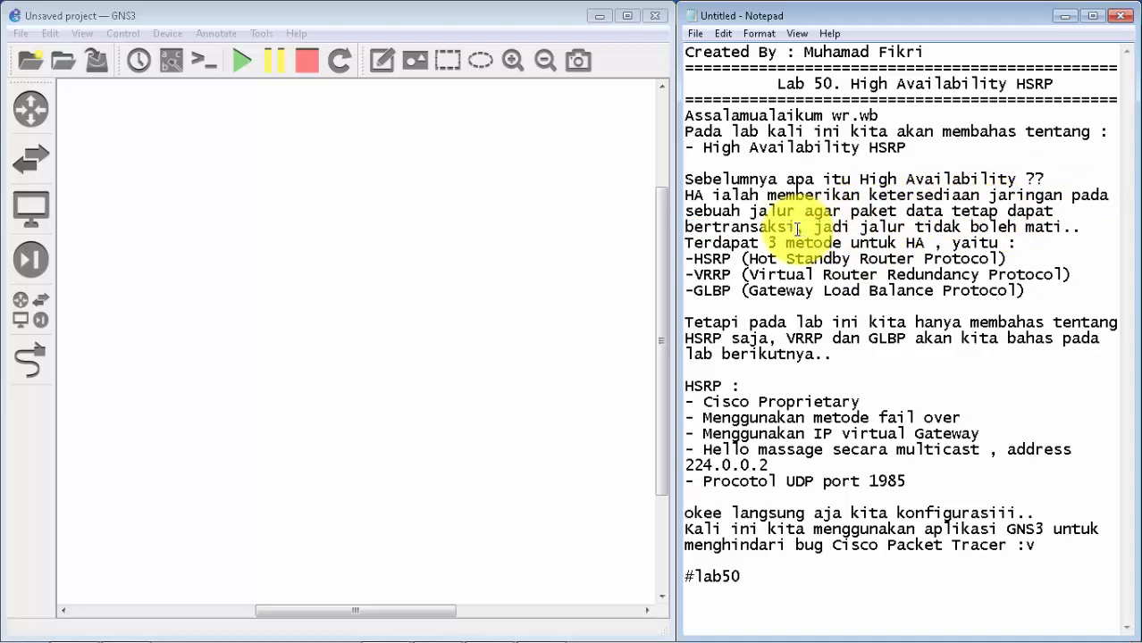
drag(812, 228, 1084, 230)
click(1083, 230)
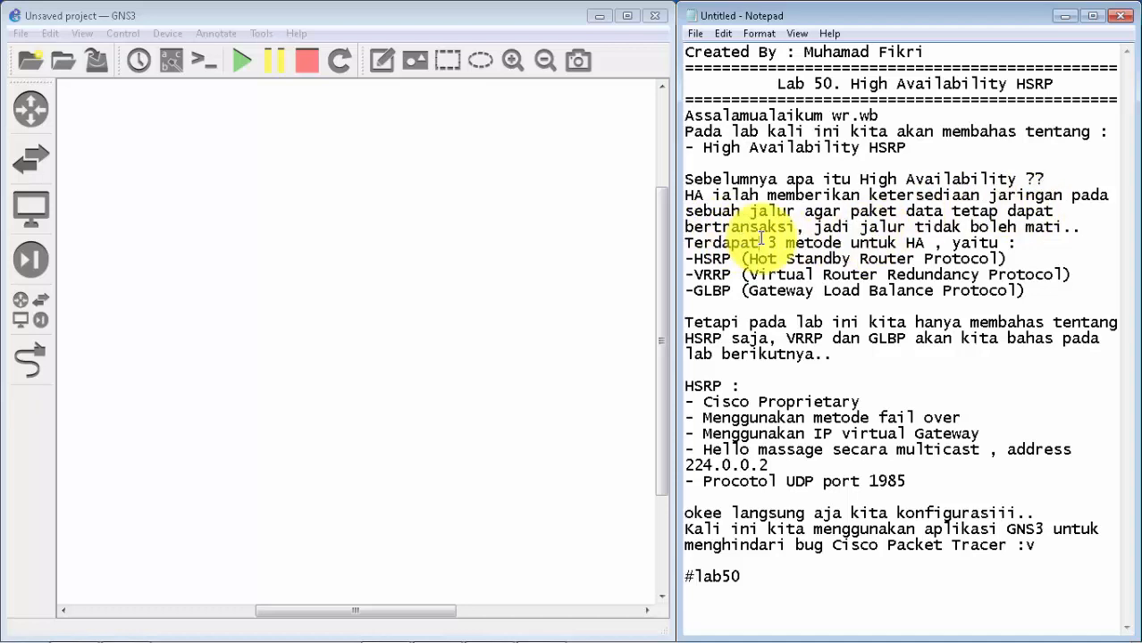
Step: Review the list of High Availability methods and their full names in the notes
drag(762, 239, 1016, 244)
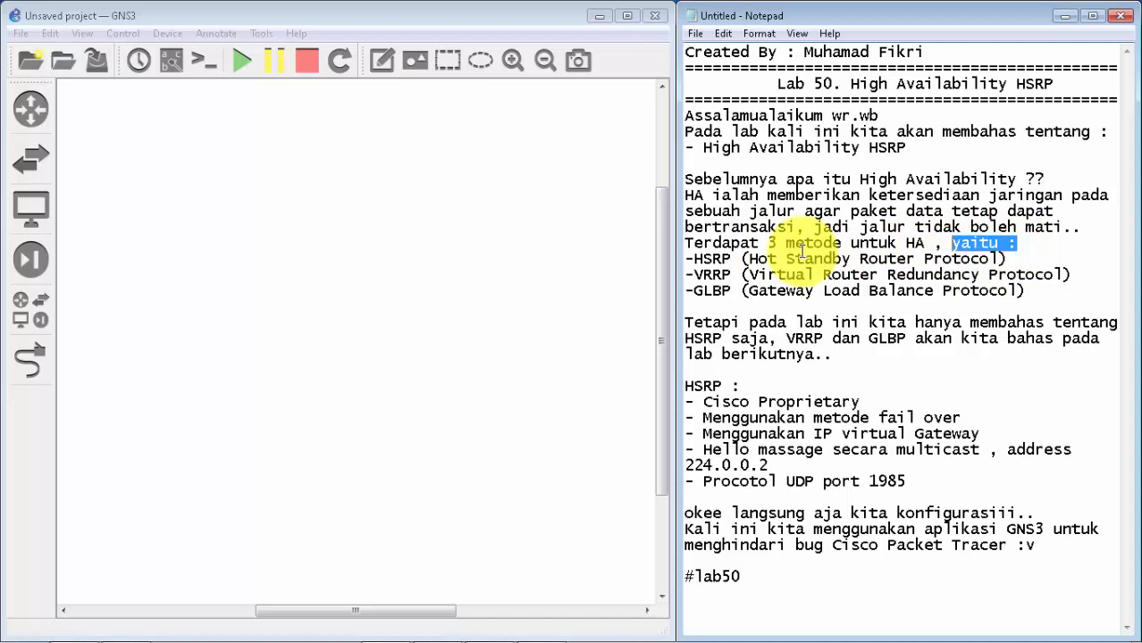
drag(731, 259, 1010, 258)
click(750, 259)
click(1018, 259)
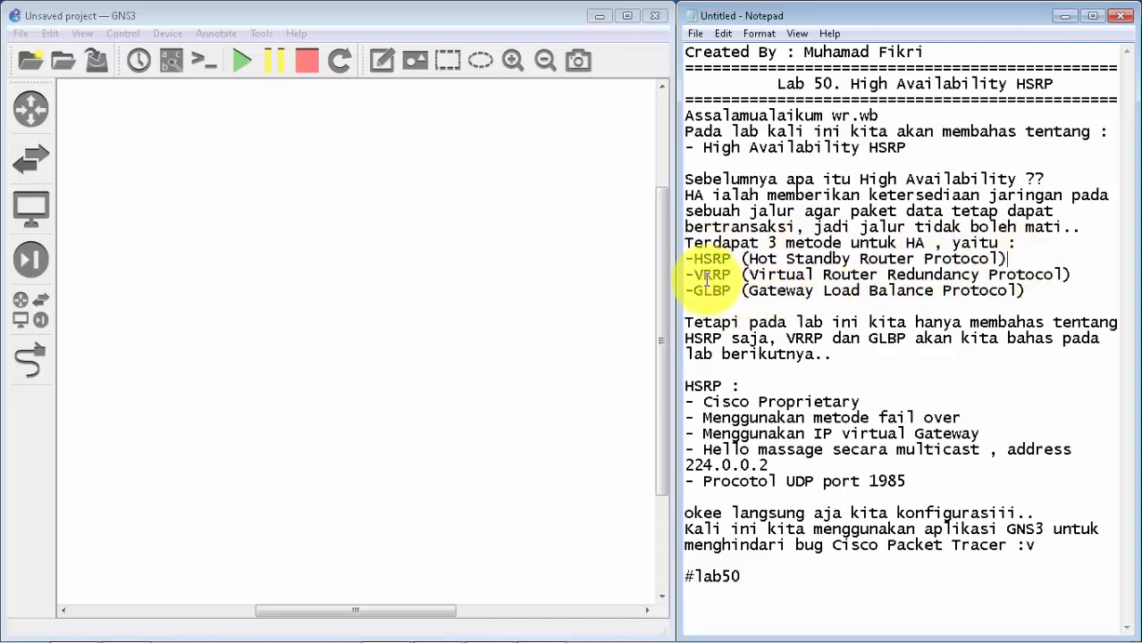
drag(749, 274, 1077, 268)
click(1055, 272)
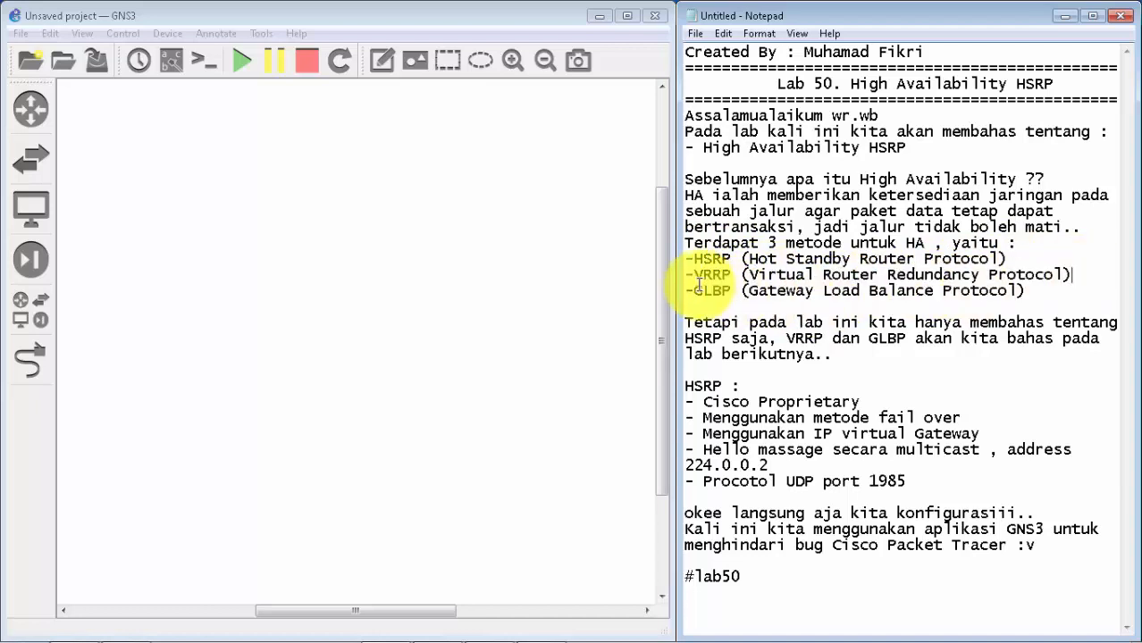
drag(758, 295, 1021, 300)
click(1022, 300)
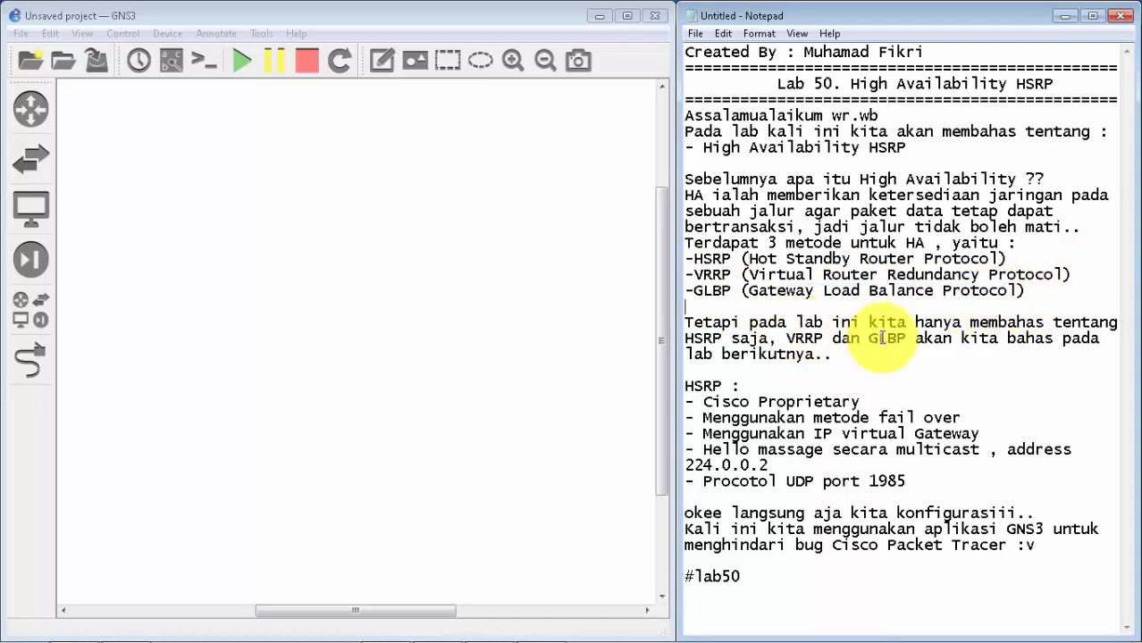
Step: Examine the HSRP section of the notes, covering its vendor ownership and failover method
click(743, 384)
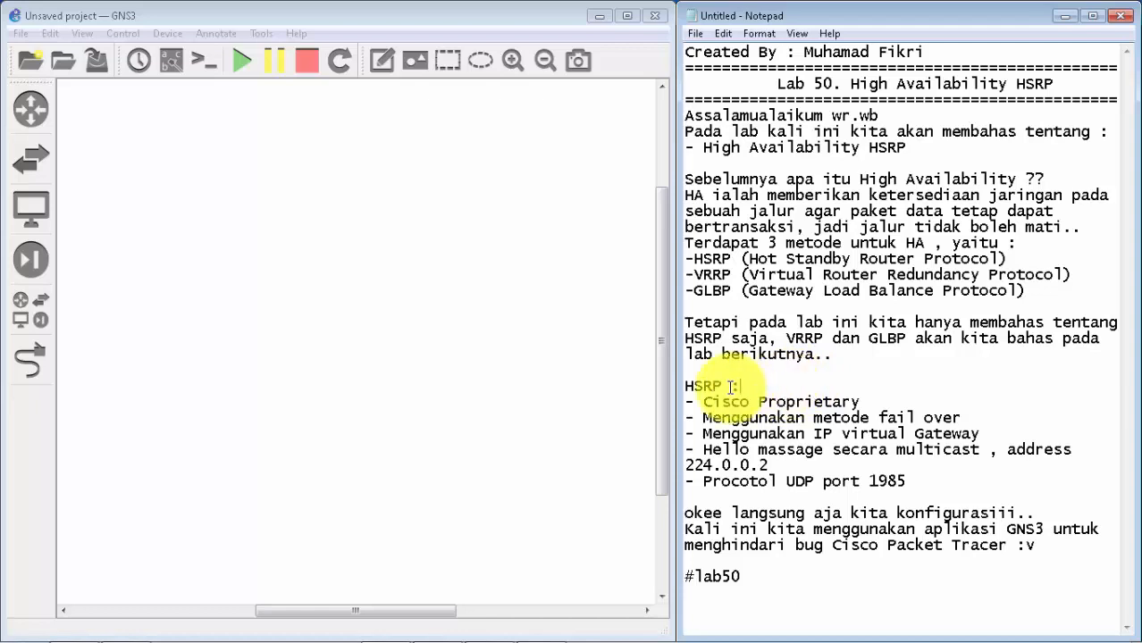
drag(739, 386, 685, 388)
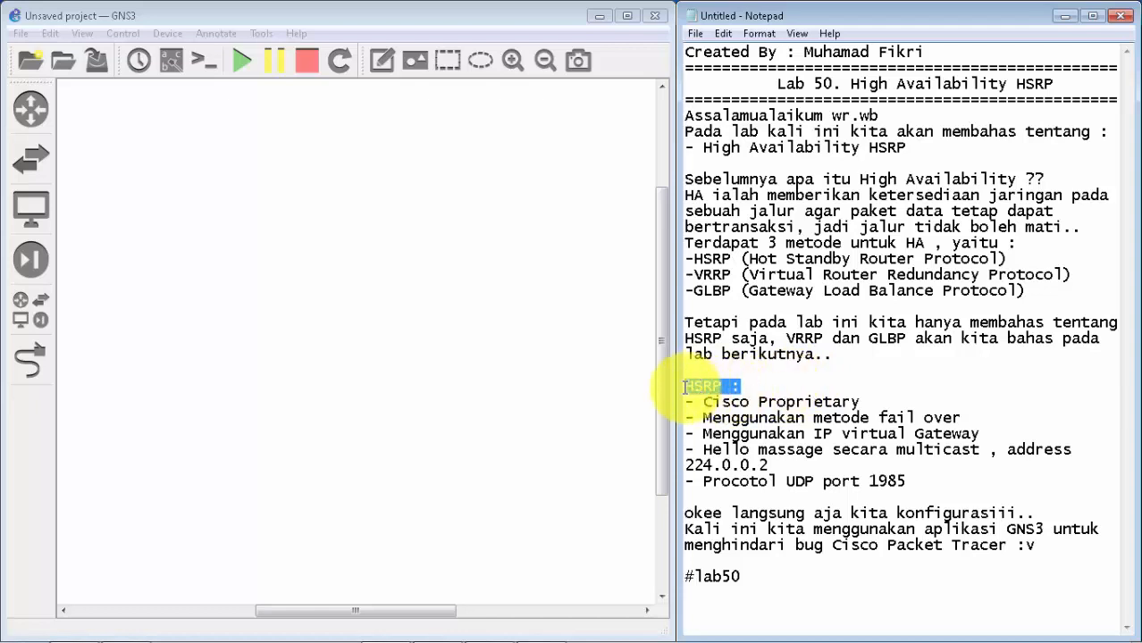
click(778, 393)
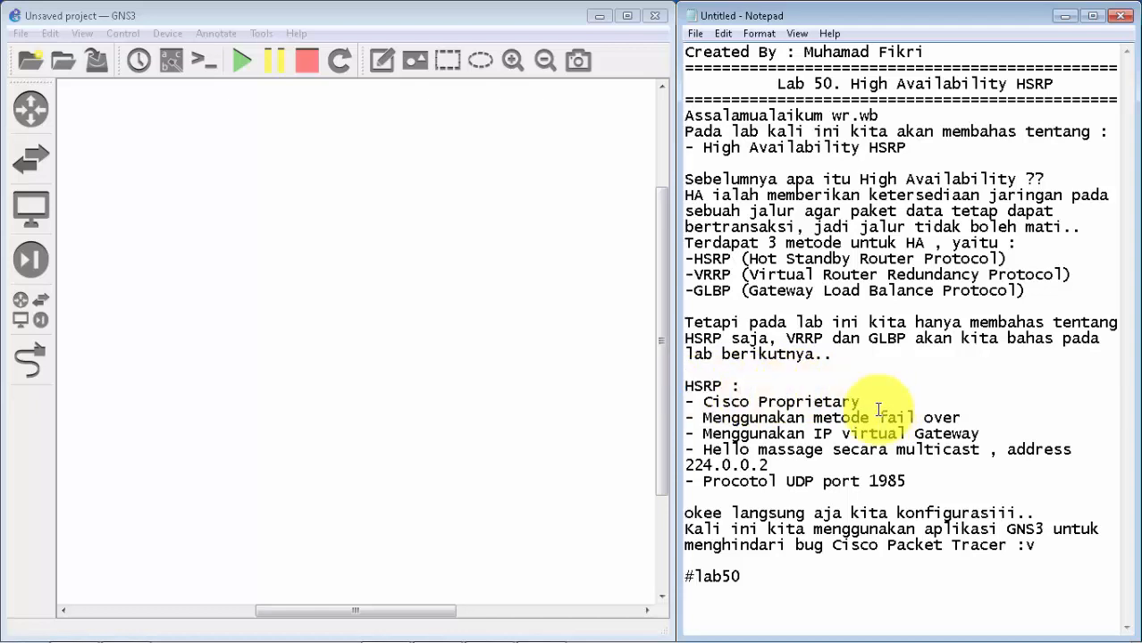
drag(864, 402, 706, 406)
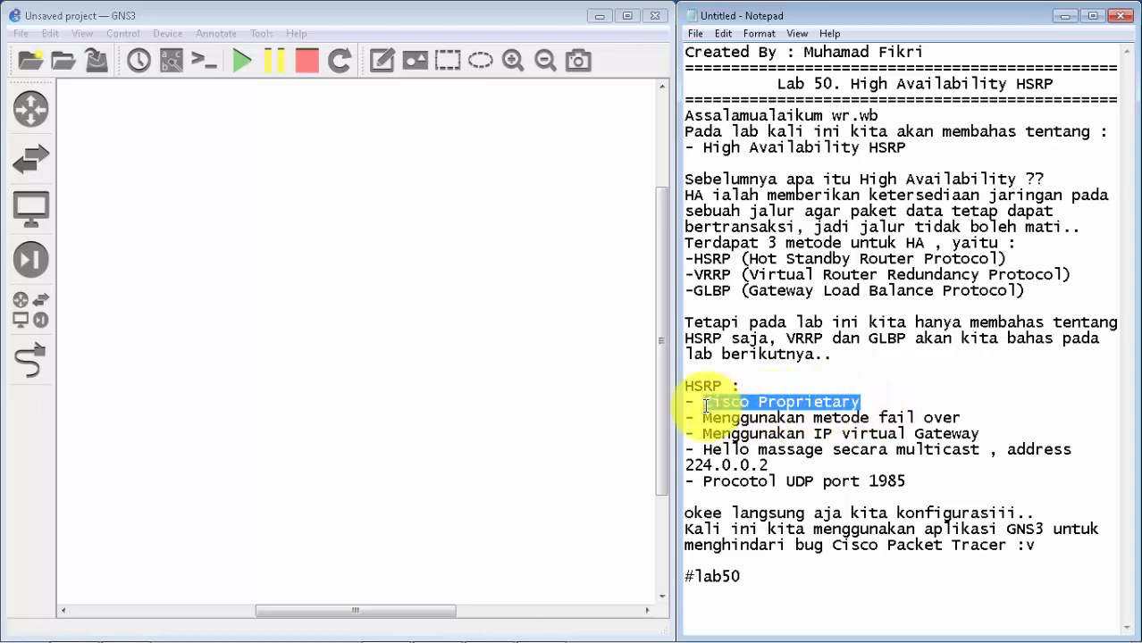
drag(863, 402, 682, 401)
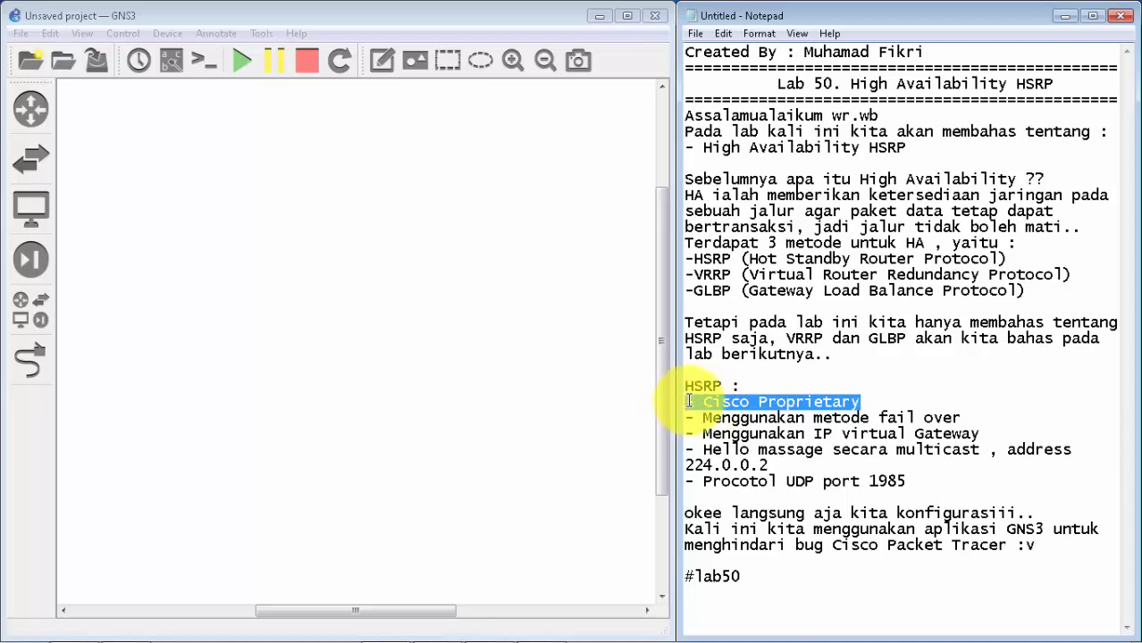
double_click(884, 402)
click(882, 402)
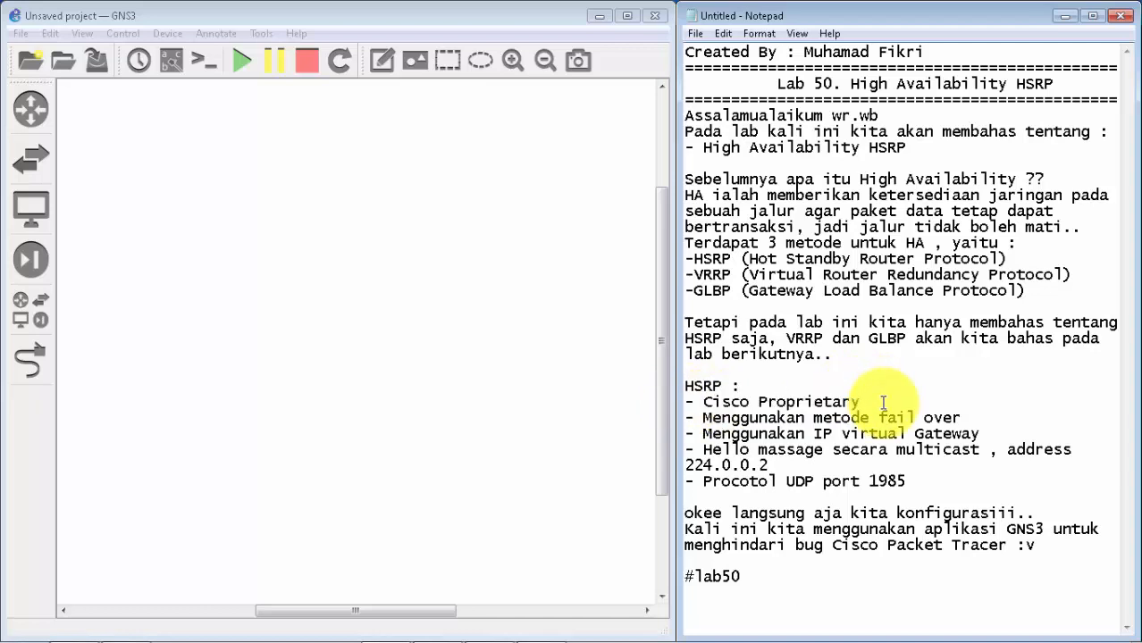
drag(883, 402, 739, 386)
click(864, 388)
click(962, 419)
drag(961, 418, 816, 420)
click(975, 414)
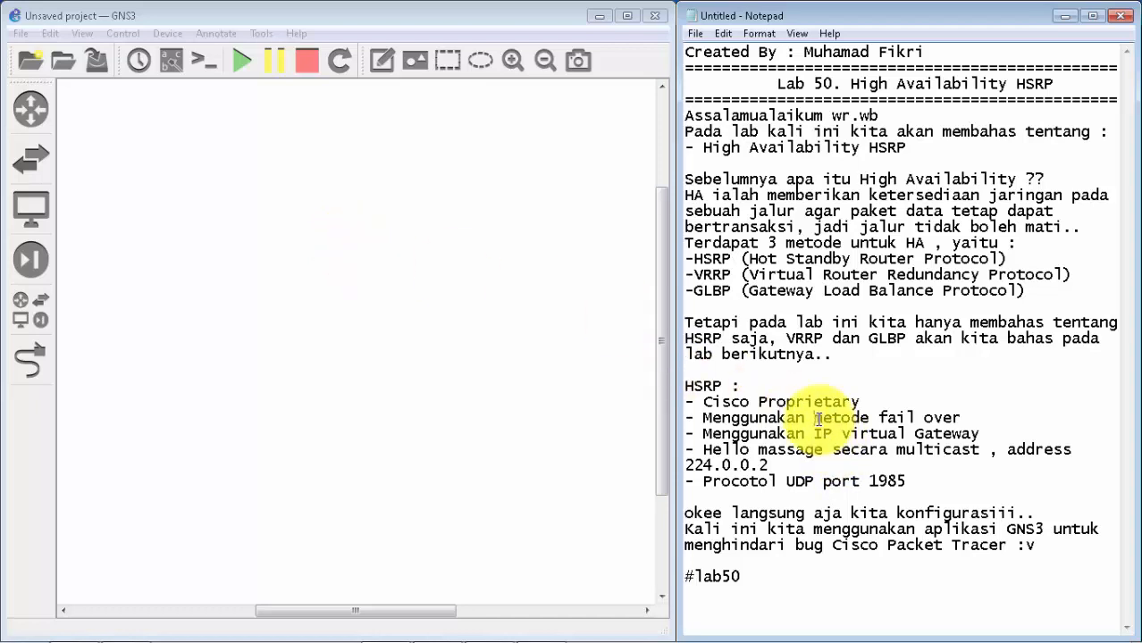
drag(815, 418, 958, 420)
click(962, 418)
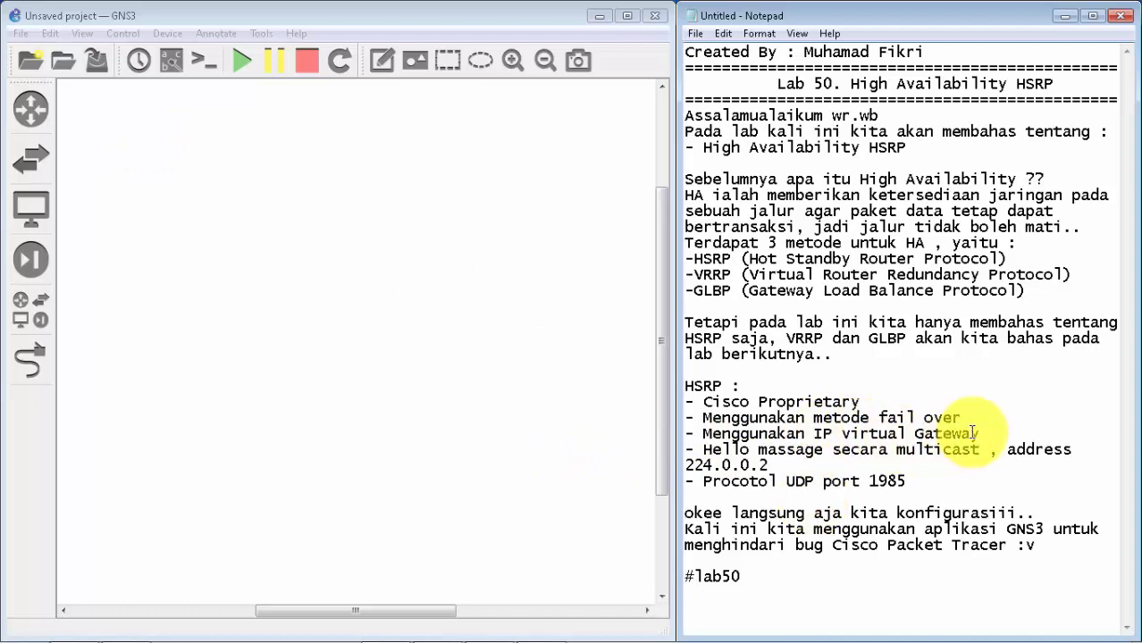
Step: Read the remaining HSRP notes on the gateway, hello messages and protocol port, plus the remark about the simulator used
drag(978, 433, 776, 433)
drag(712, 449, 1057, 460)
click(1043, 454)
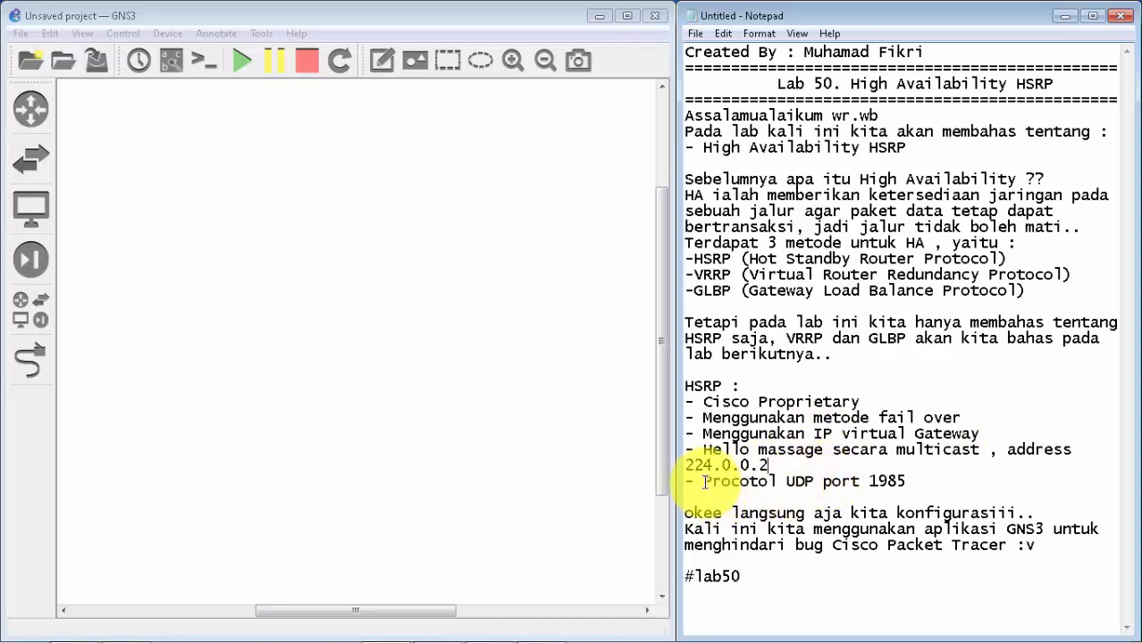
drag(705, 482, 937, 495)
click(937, 495)
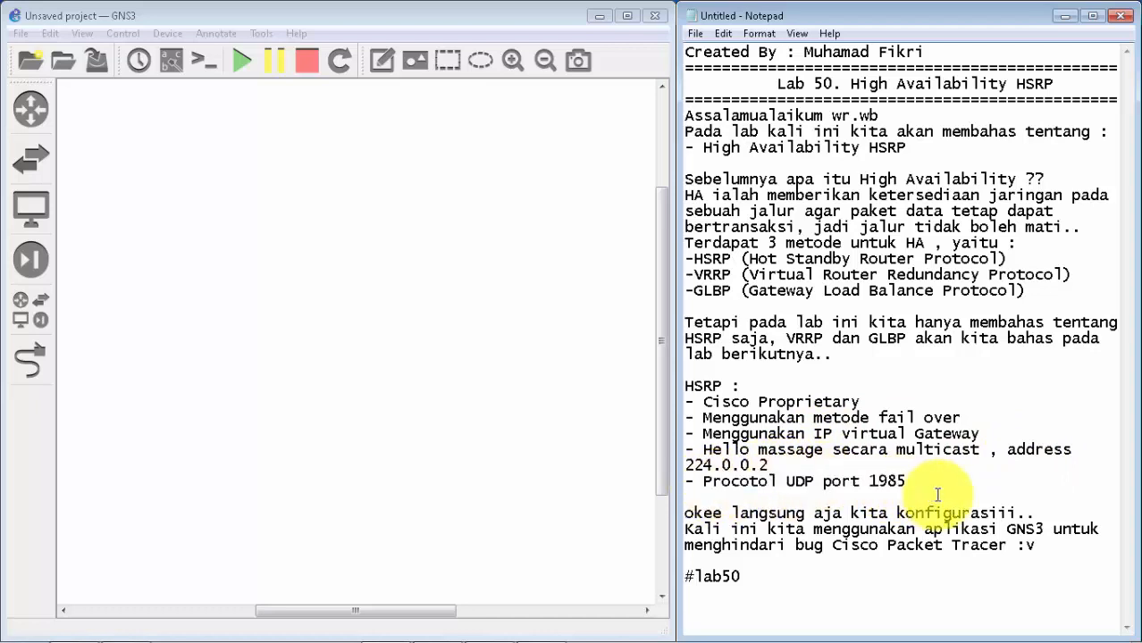
drag(822, 482, 917, 497)
click(923, 492)
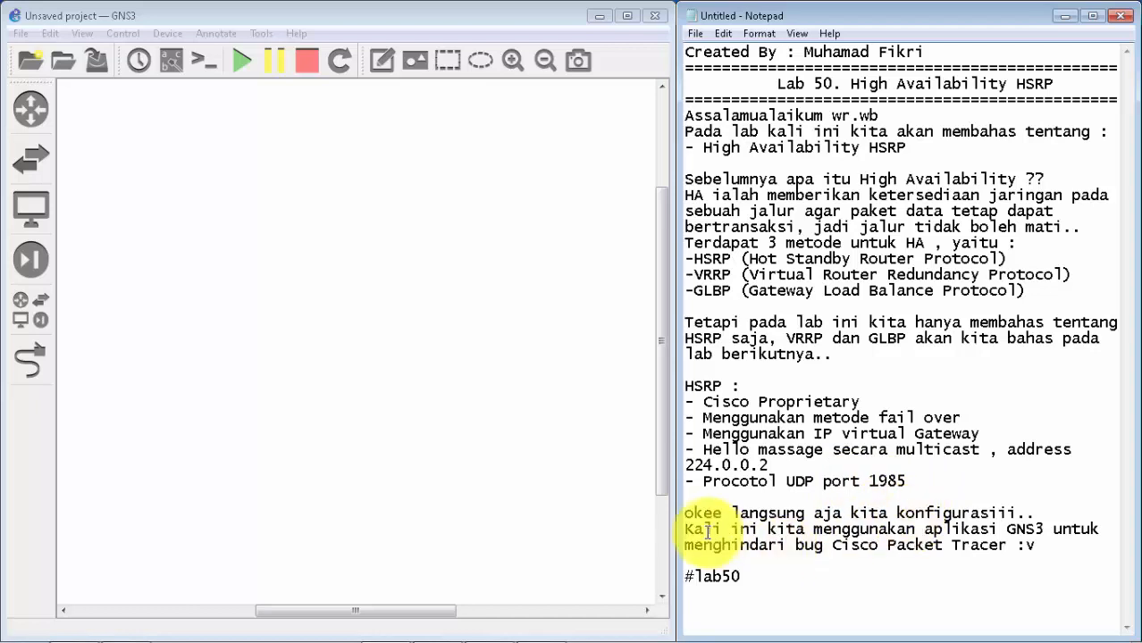
drag(684, 527, 836, 542)
click(1041, 550)
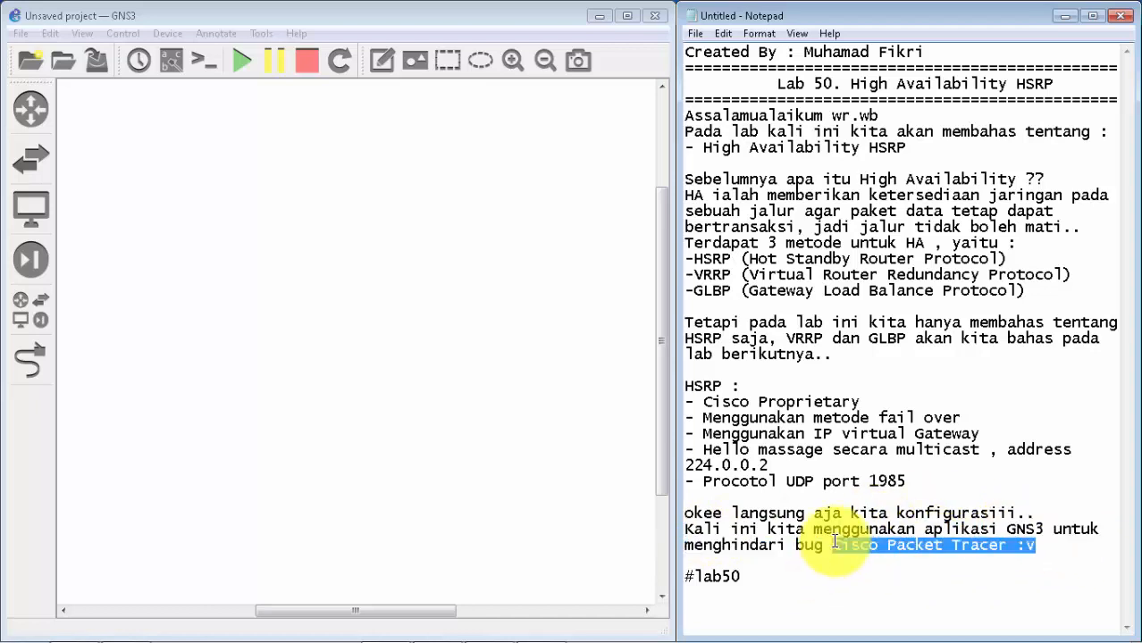
click(830, 547)
Step: Switch to GNS3 and check which router devices are available, closing the list again
click(403, 357)
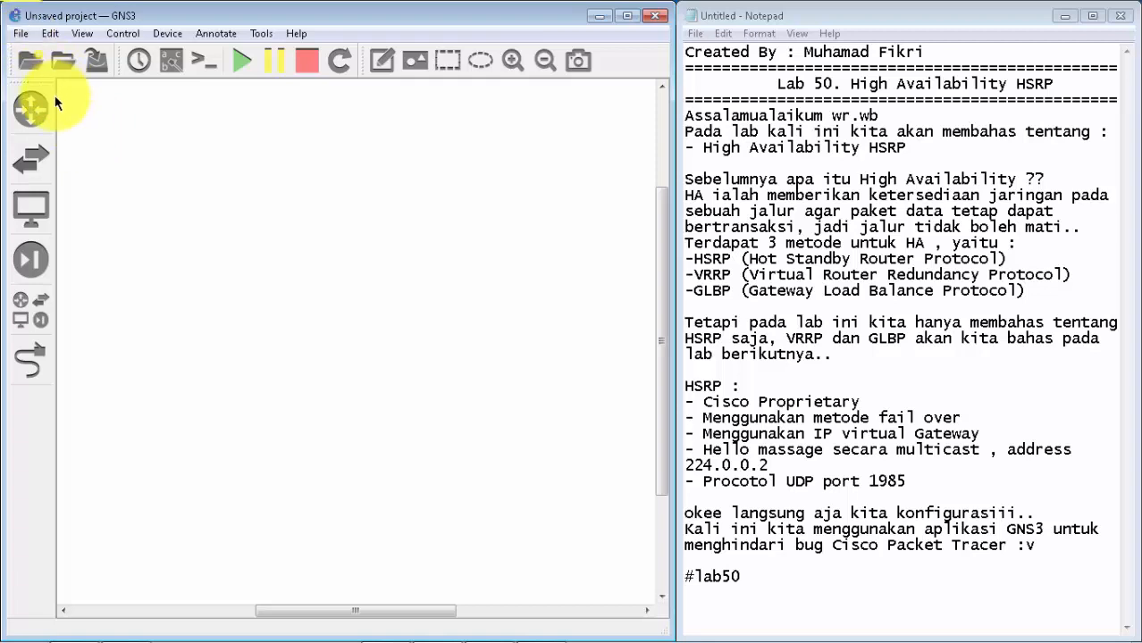
click(30, 108)
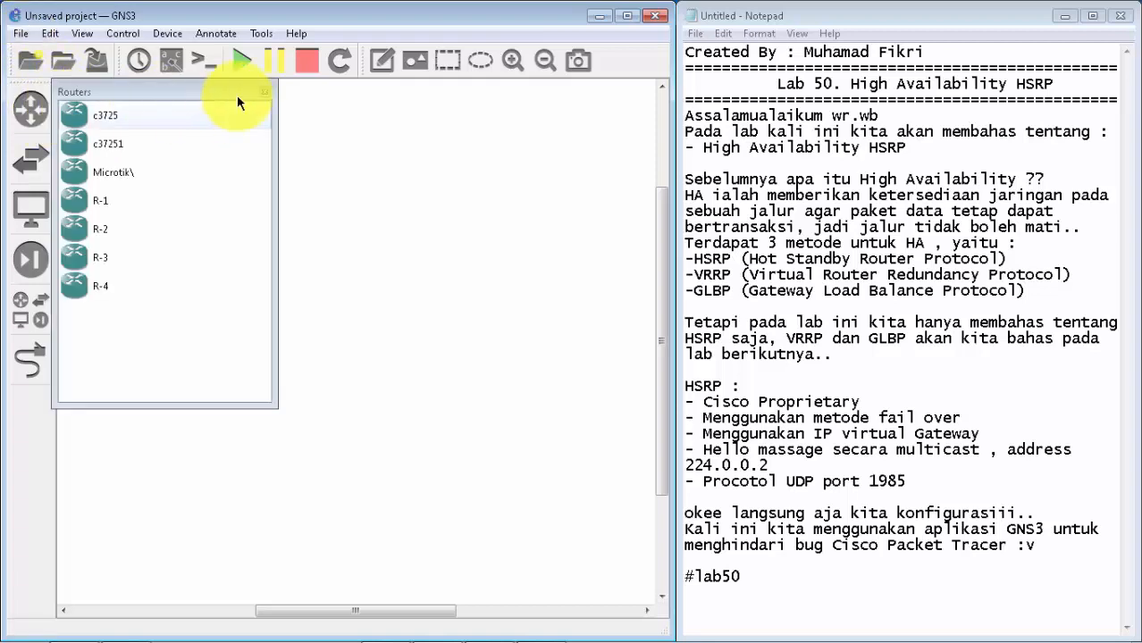
click(264, 93)
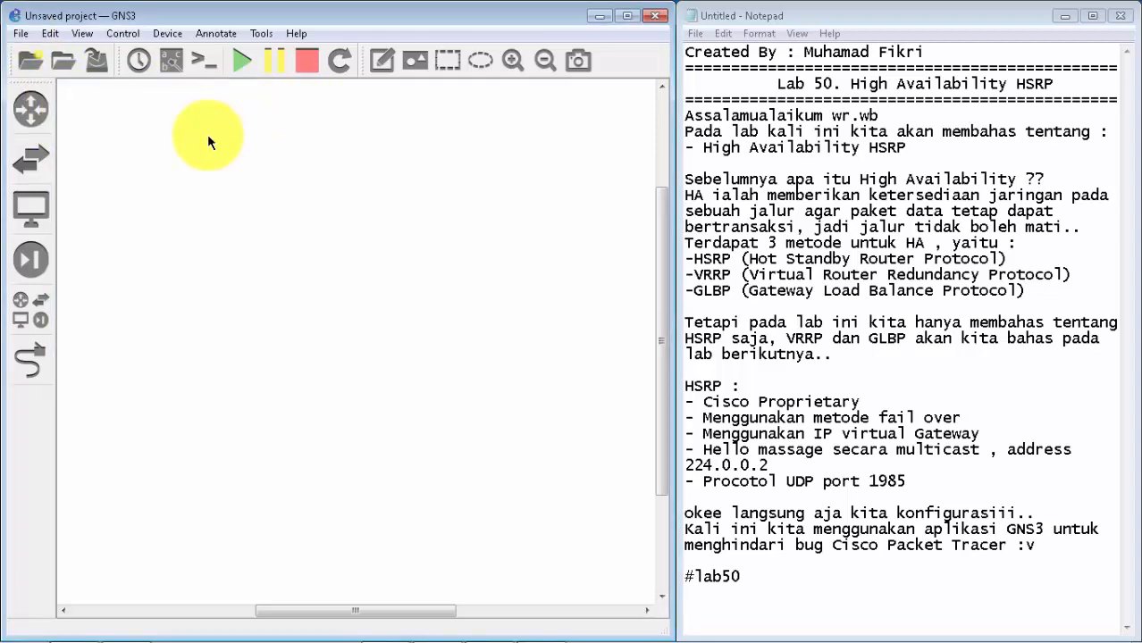
Step: Open the Dynamips IOS routers preferences and start a new IOS router template
click(46, 34)
click(103, 98)
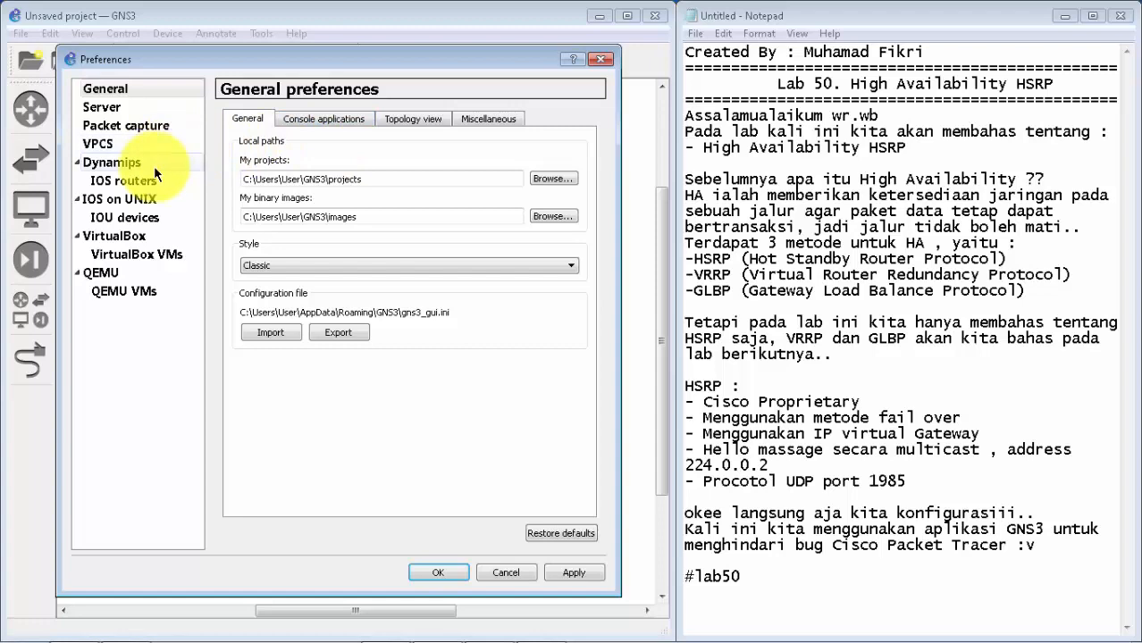
click(153, 166)
click(152, 179)
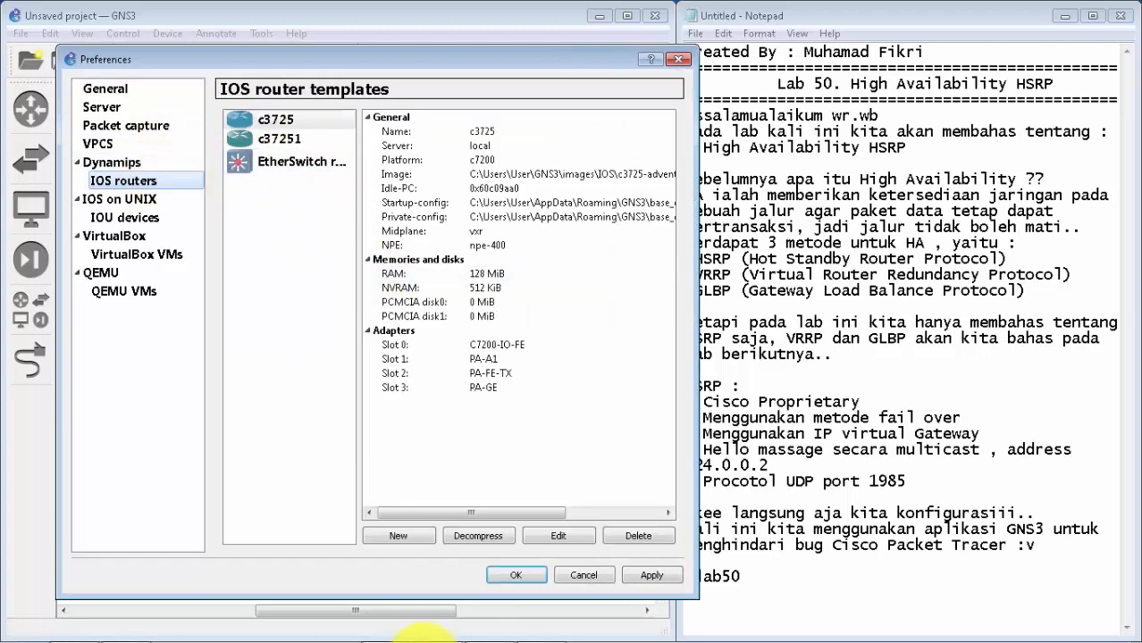
click(417, 536)
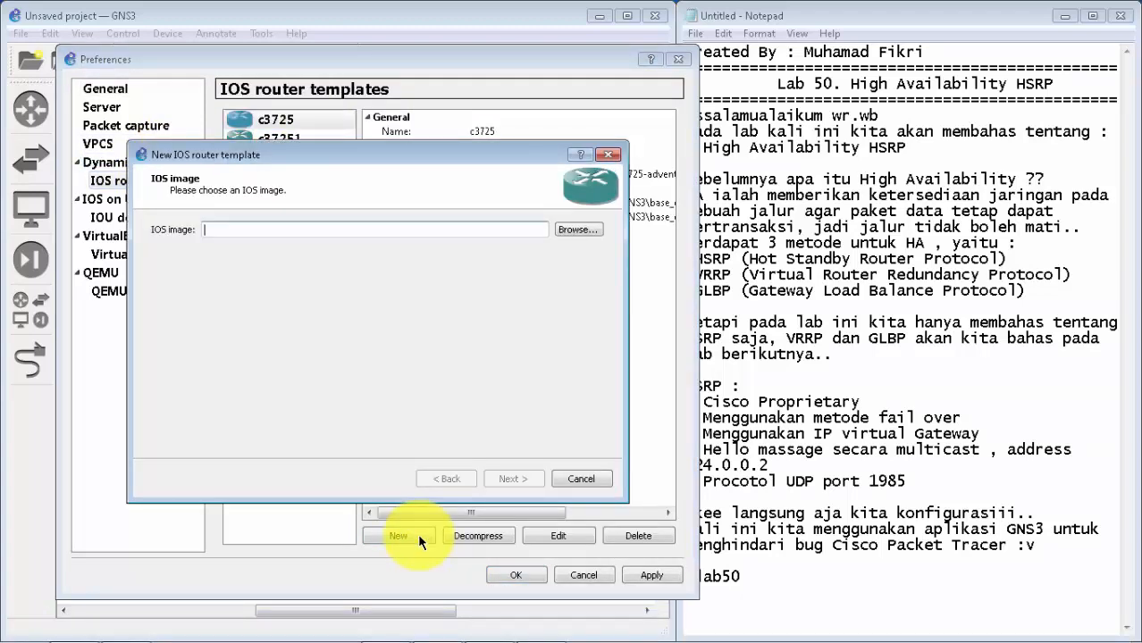
Step: Choose c7200-jk9s-mz.124-13b.bin from the Pindahan folder on Local Disk (E:) as the IOS image and agree to decompress it
click(576, 230)
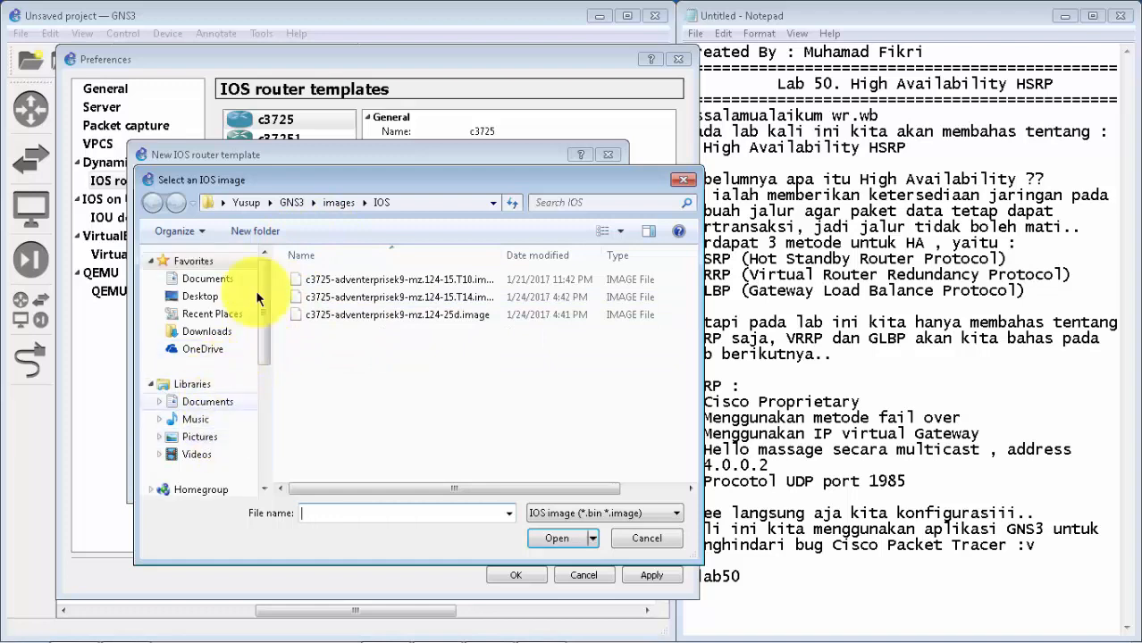
scroll(251, 304, down, 4)
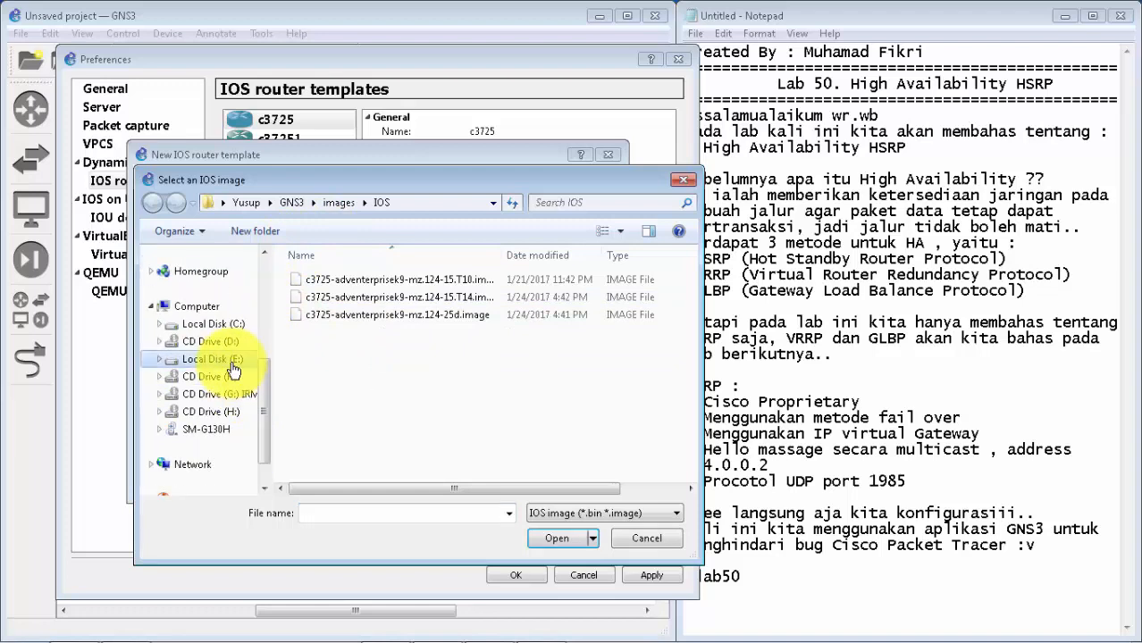
click(232, 369)
double_click(404, 347)
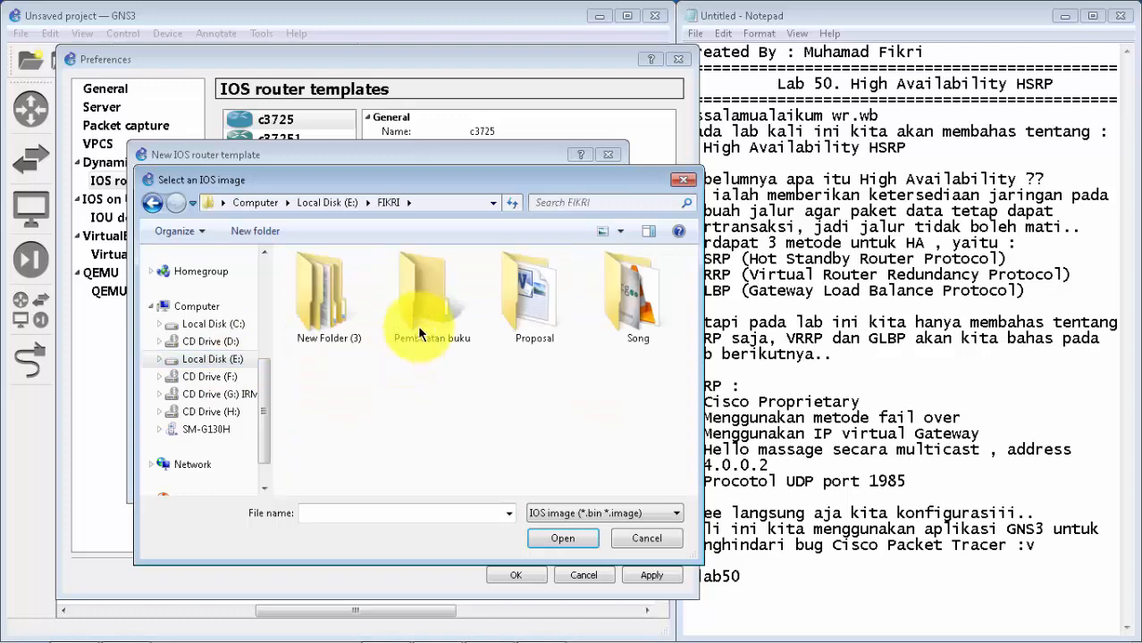
double_click(354, 309)
double_click(349, 308)
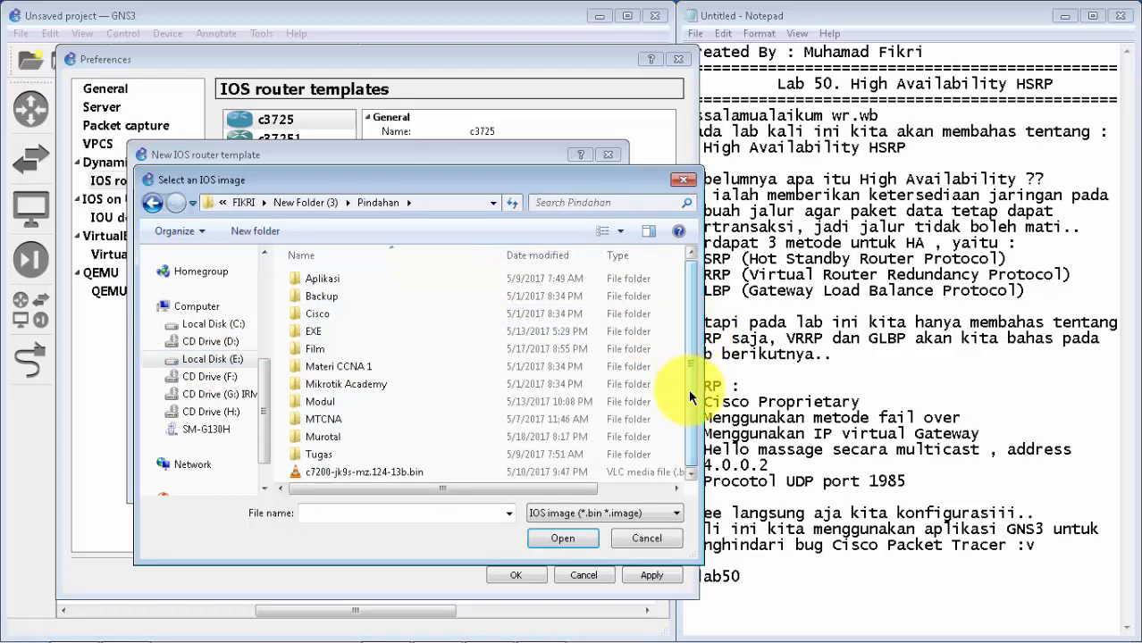
click(618, 470)
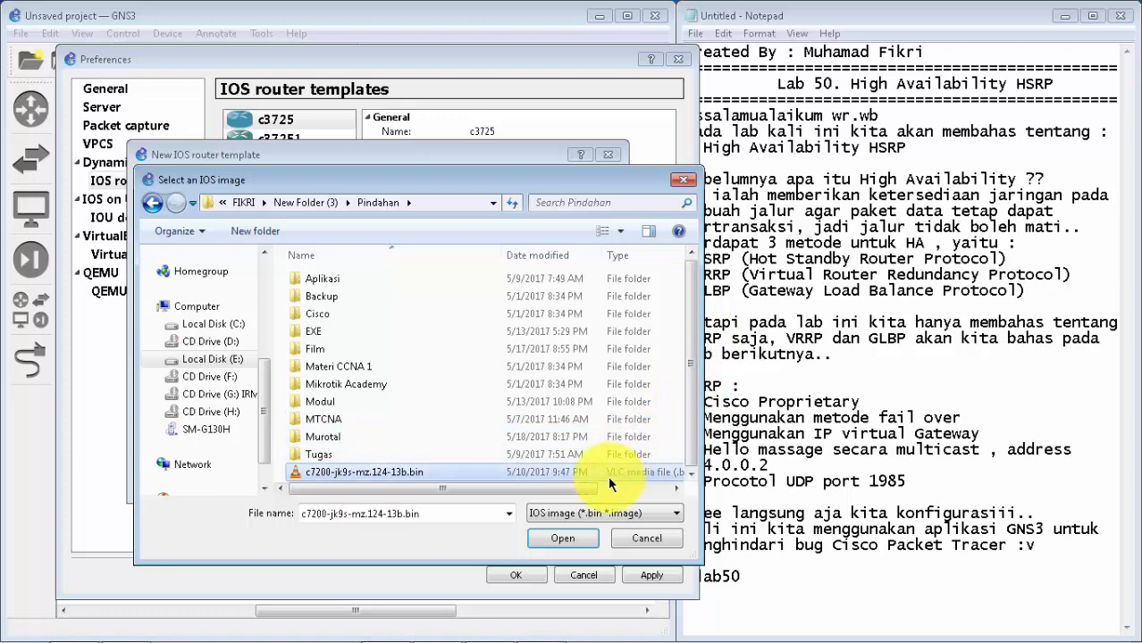
click(581, 537)
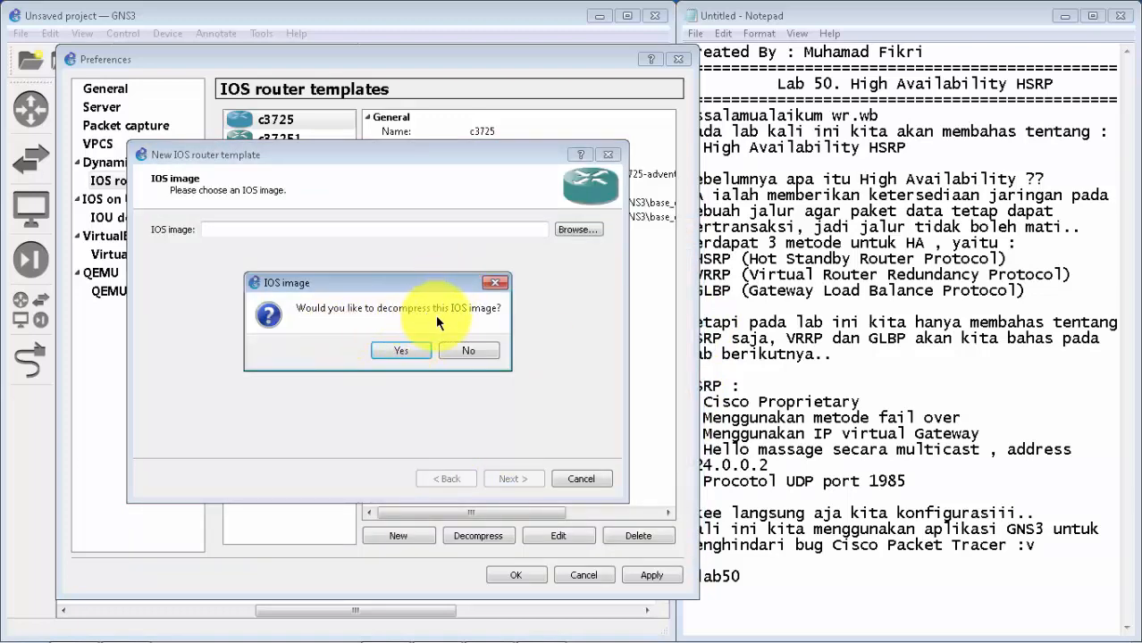
click(410, 355)
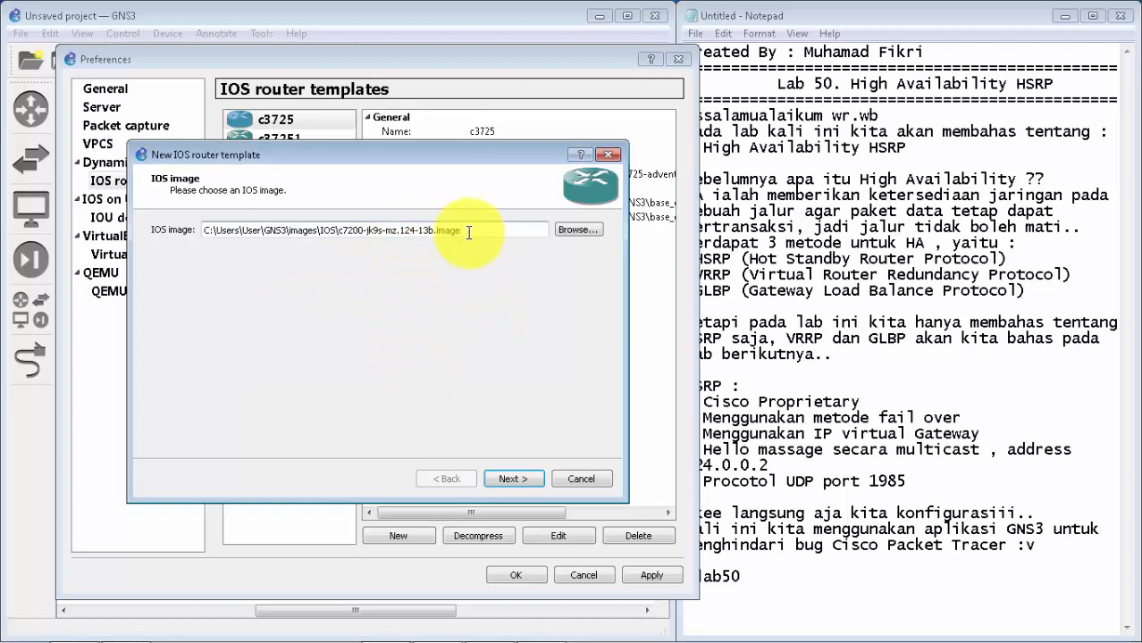
Step: Accept the decompressed image, the name and platform c7200, and the default RAM of 512 MiB for the new router template
drag(470, 233, 437, 232)
click(471, 226)
click(516, 471)
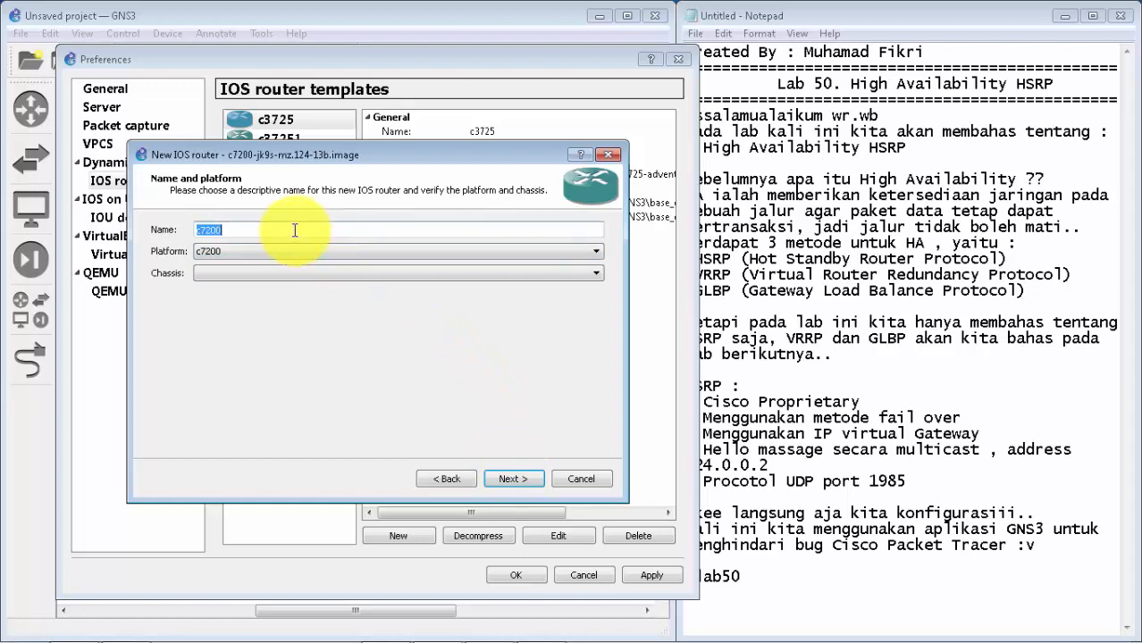
click(521, 476)
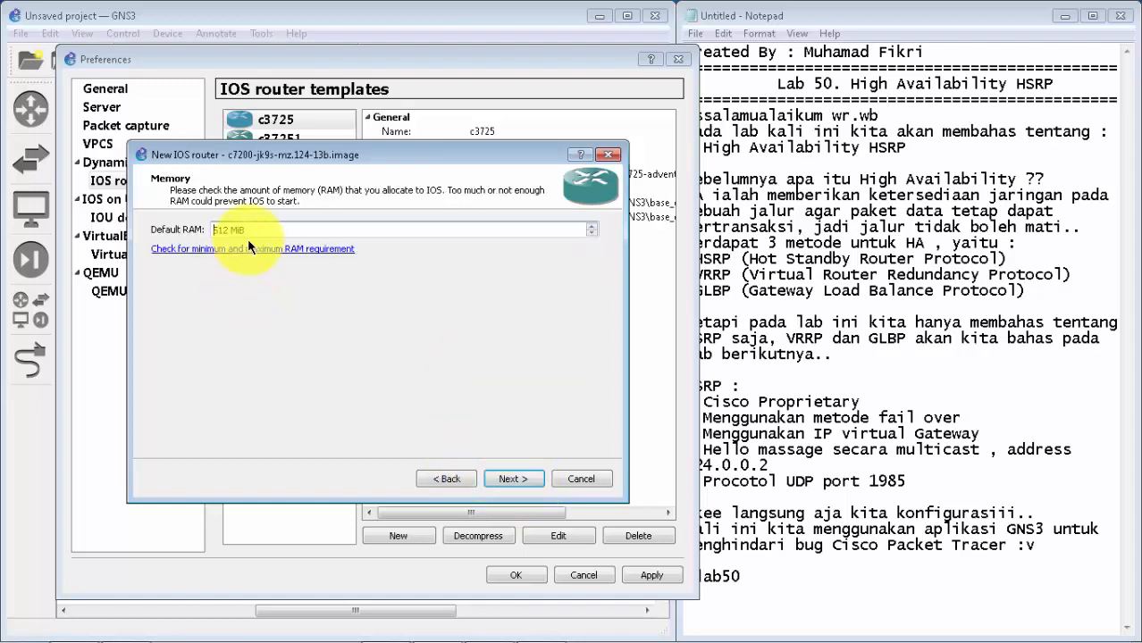
drag(255, 230, 226, 232)
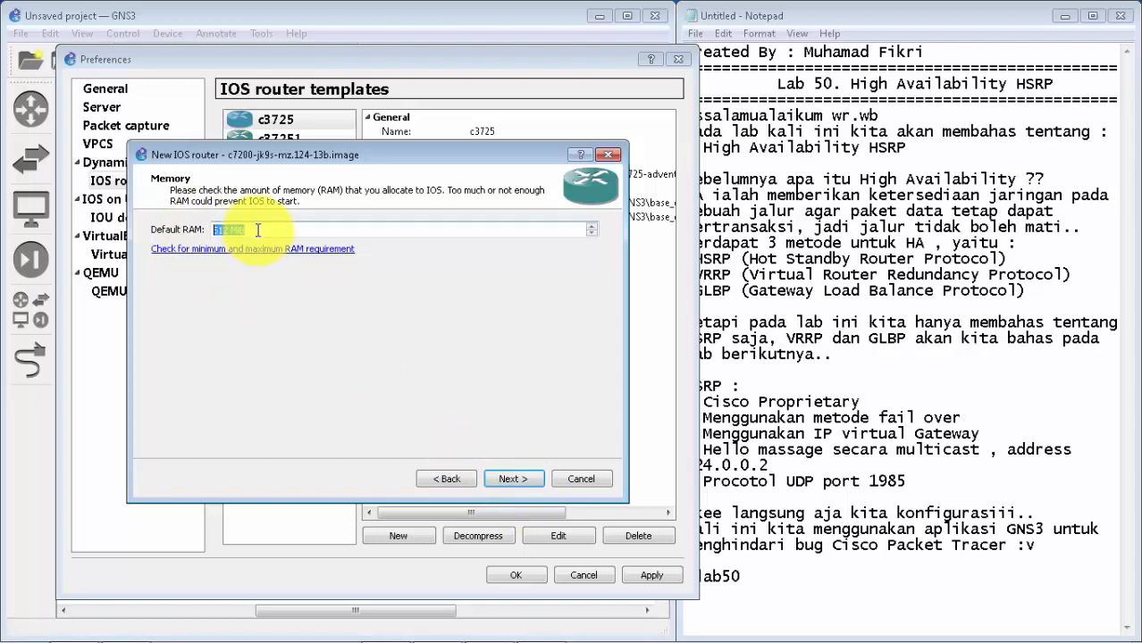
click(258, 231)
click(515, 480)
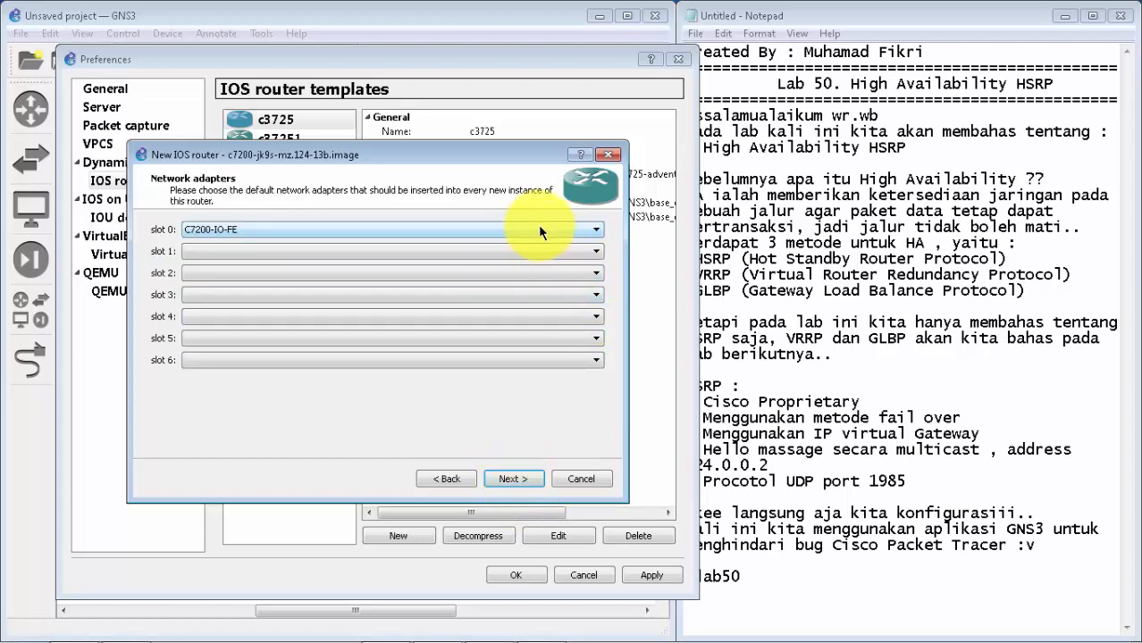
Step: Review the network adapter options offered for slot 0 and slot 1 of the new router
click(563, 237)
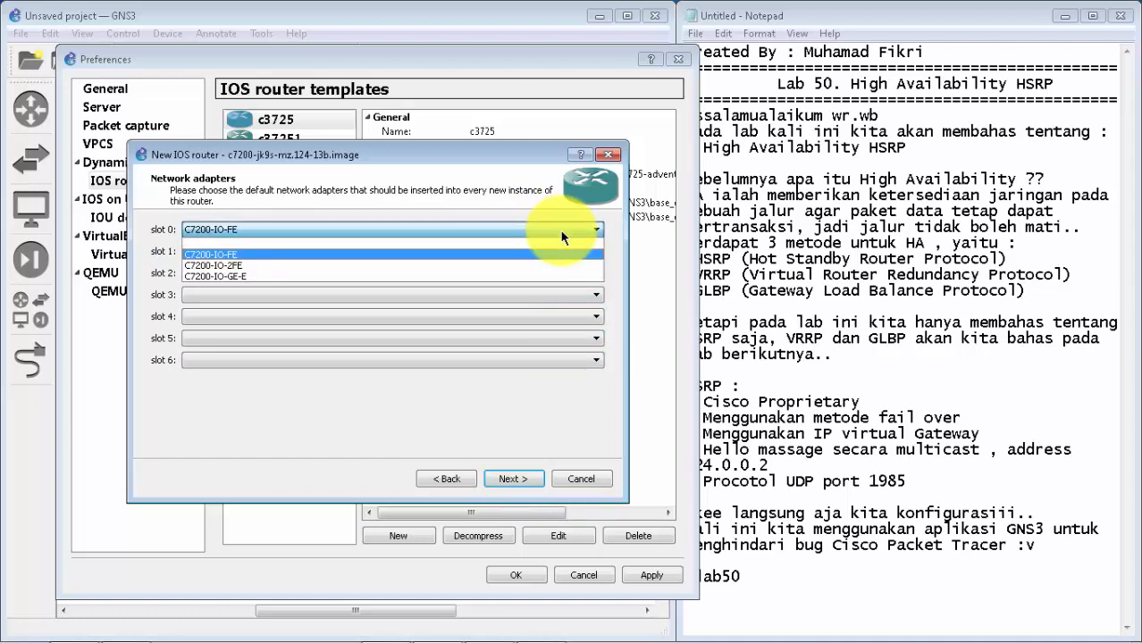
click(563, 234)
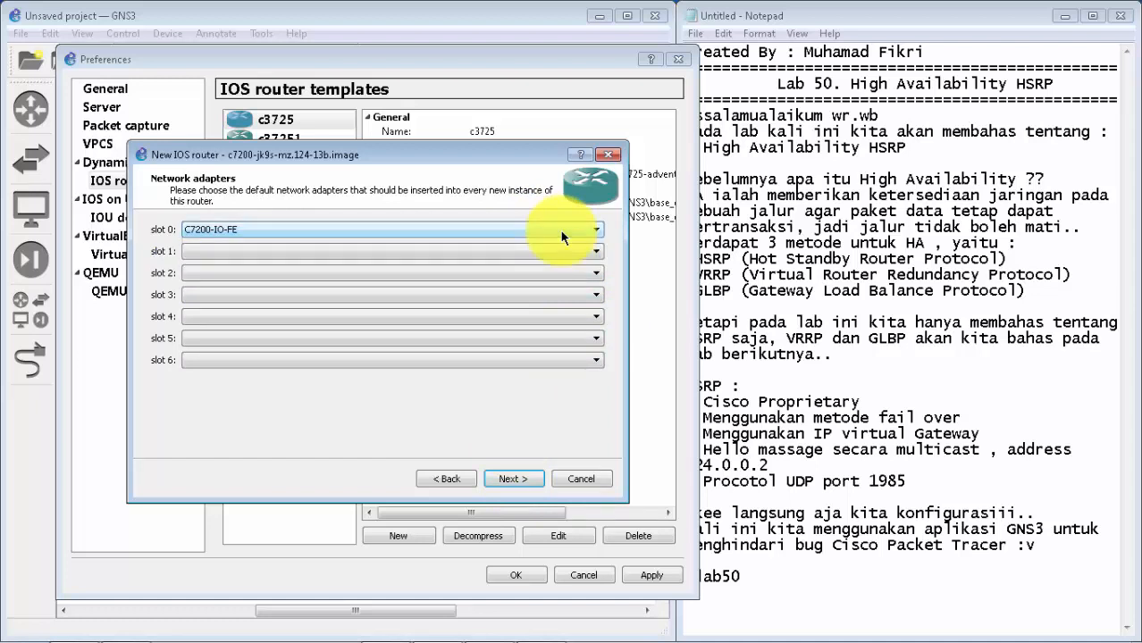
click(589, 234)
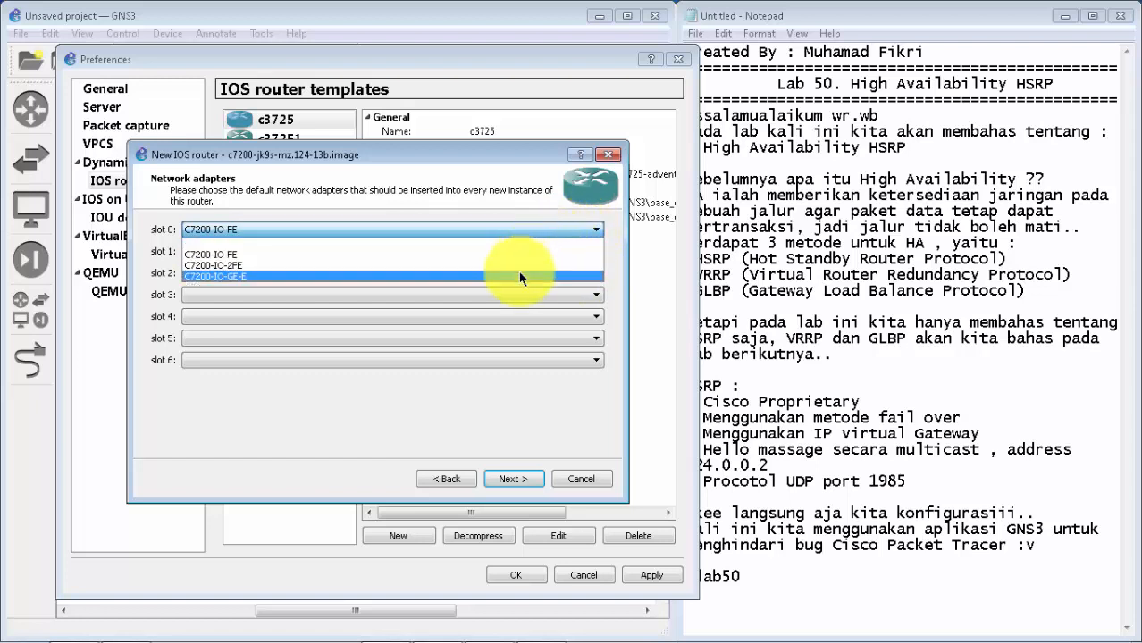
click(559, 230)
click(589, 253)
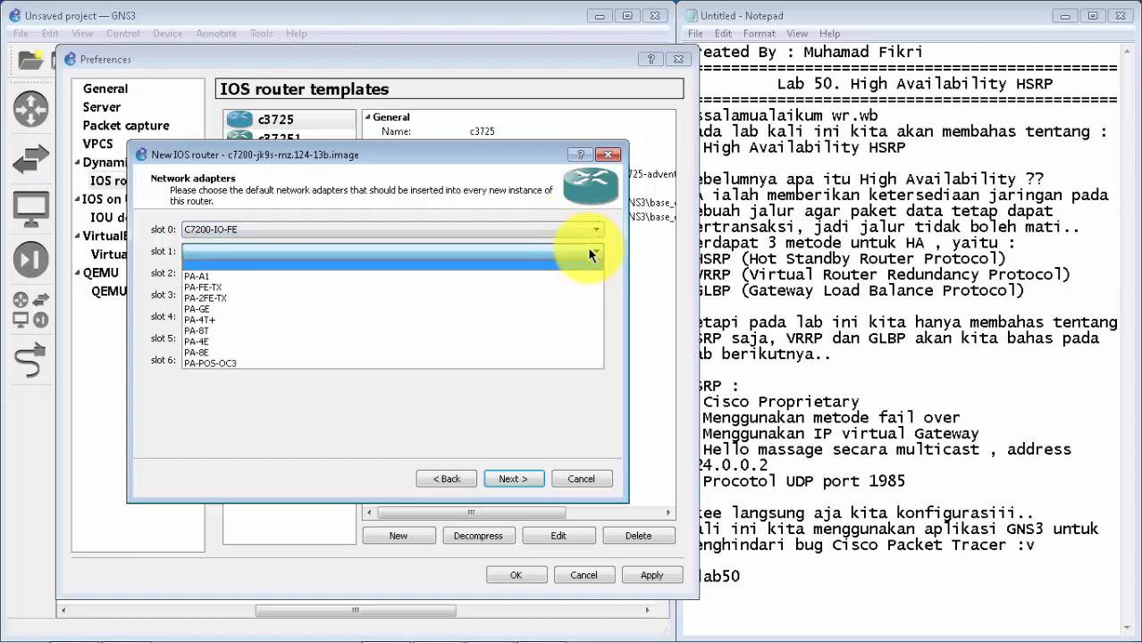
click(589, 253)
click(589, 253)
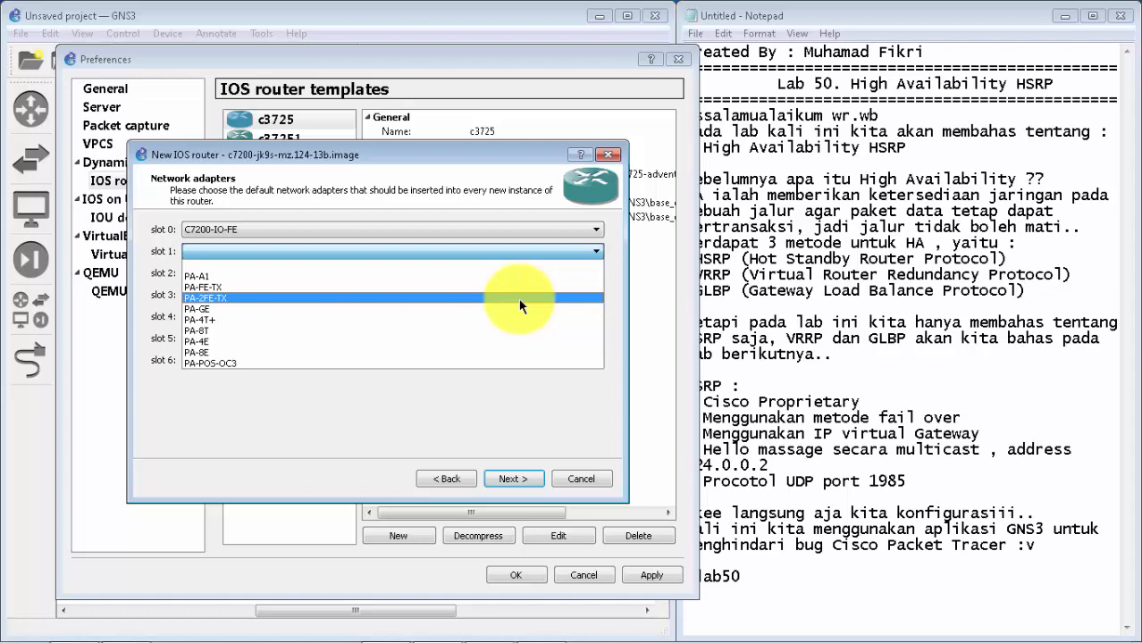
key(Escape)
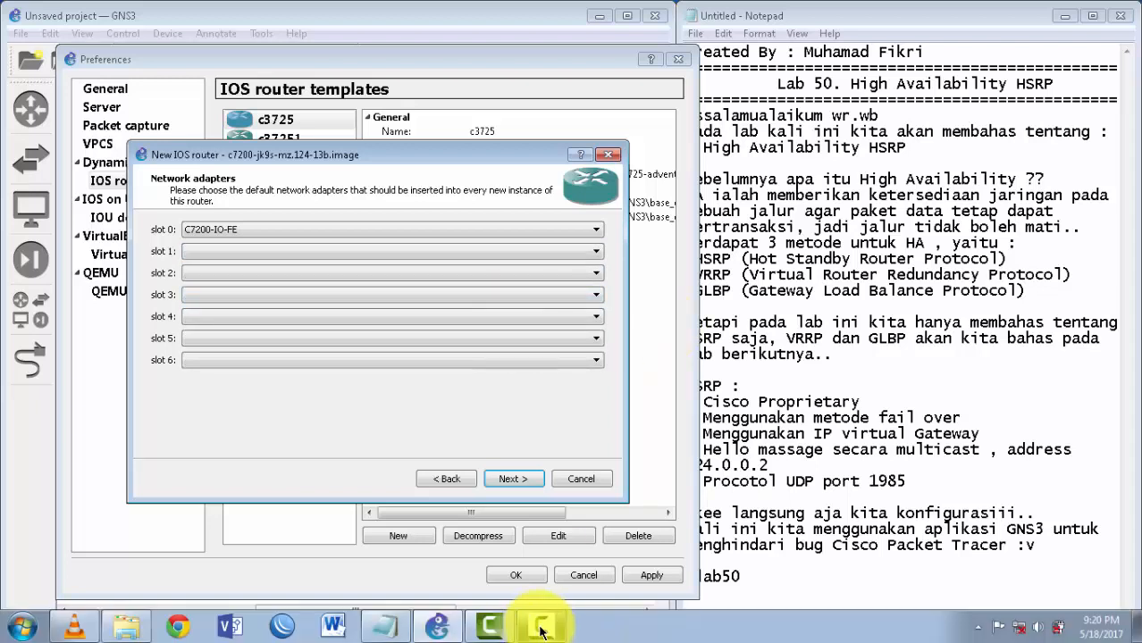
mouse_move(541, 630)
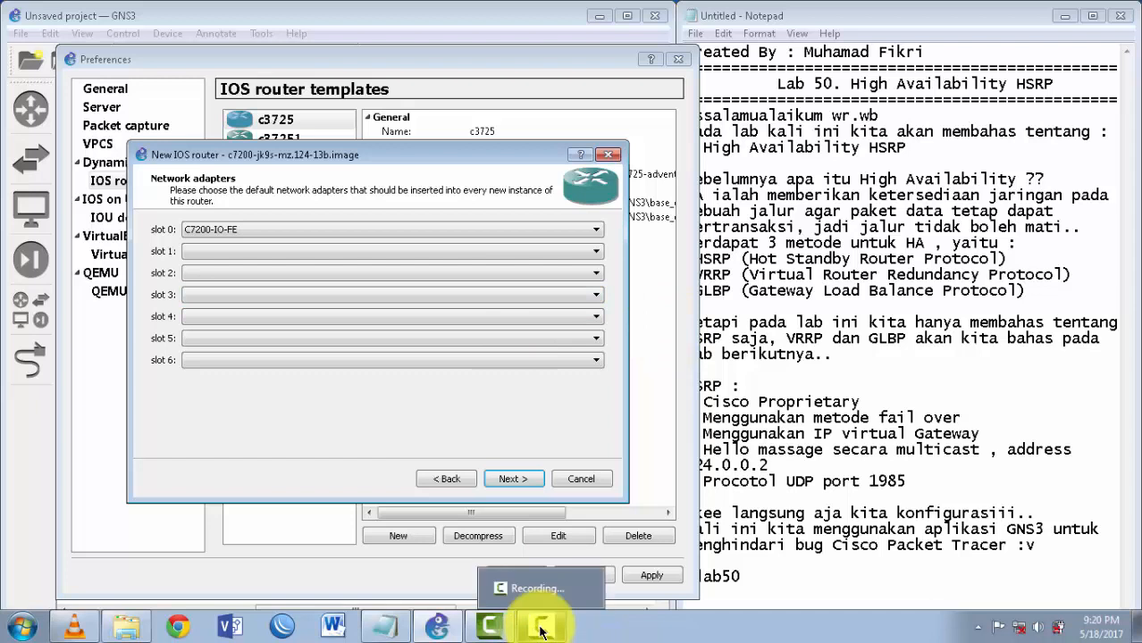
Step: Set the network adapters in slot 1 and slot 2 to PA-2FE-TX and continue to the Idle-PC settings
click(294, 250)
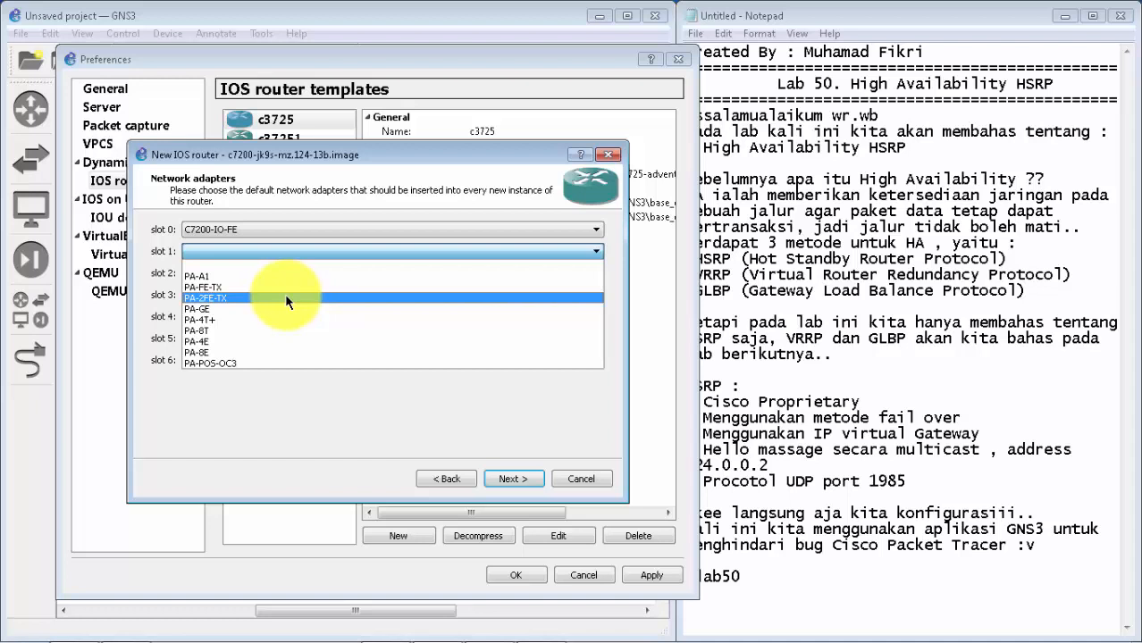
click(285, 298)
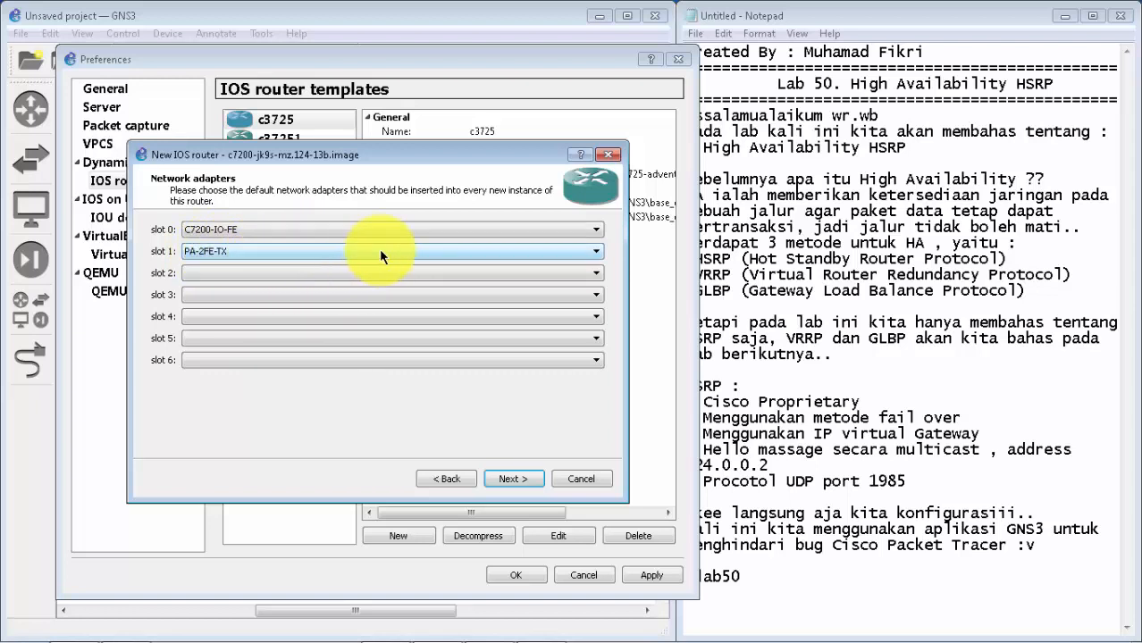
click(441, 267)
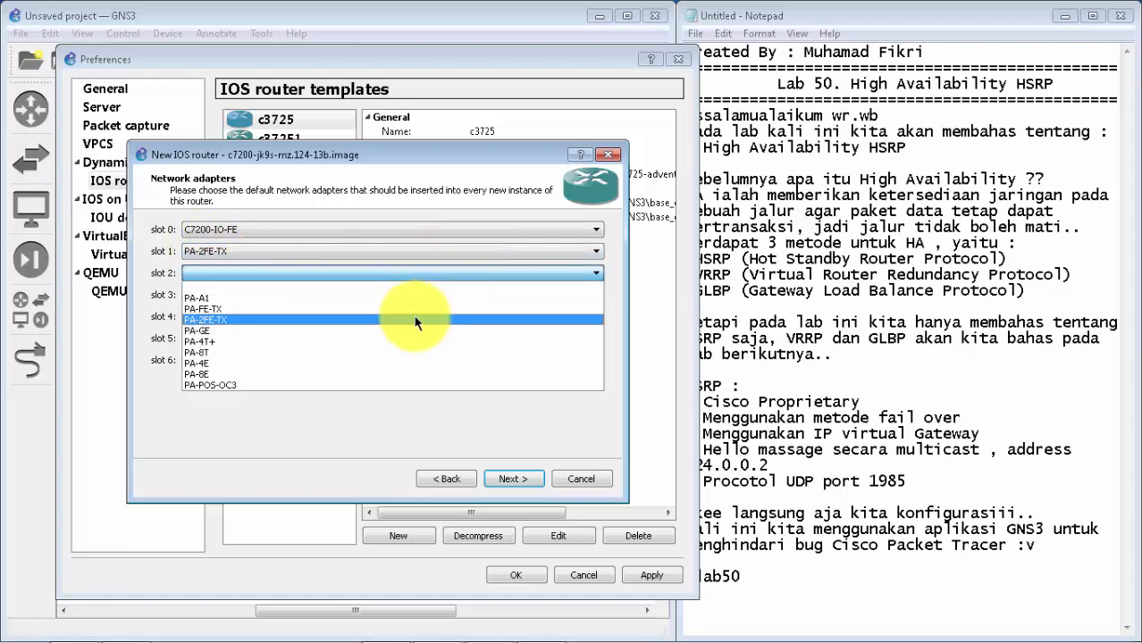
click(410, 317)
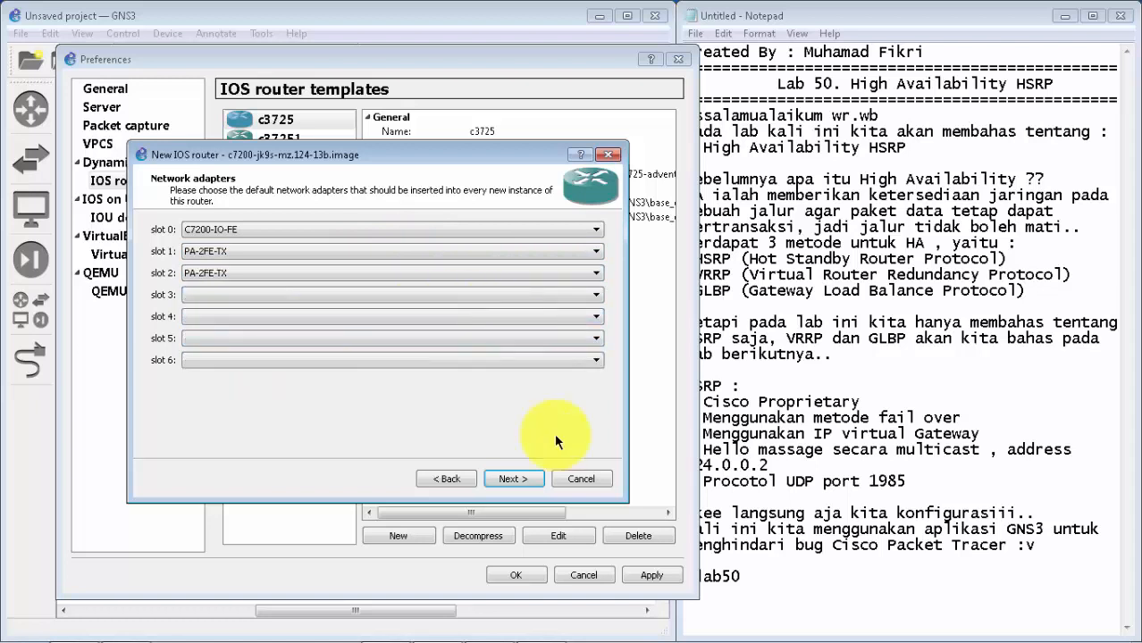
click(562, 277)
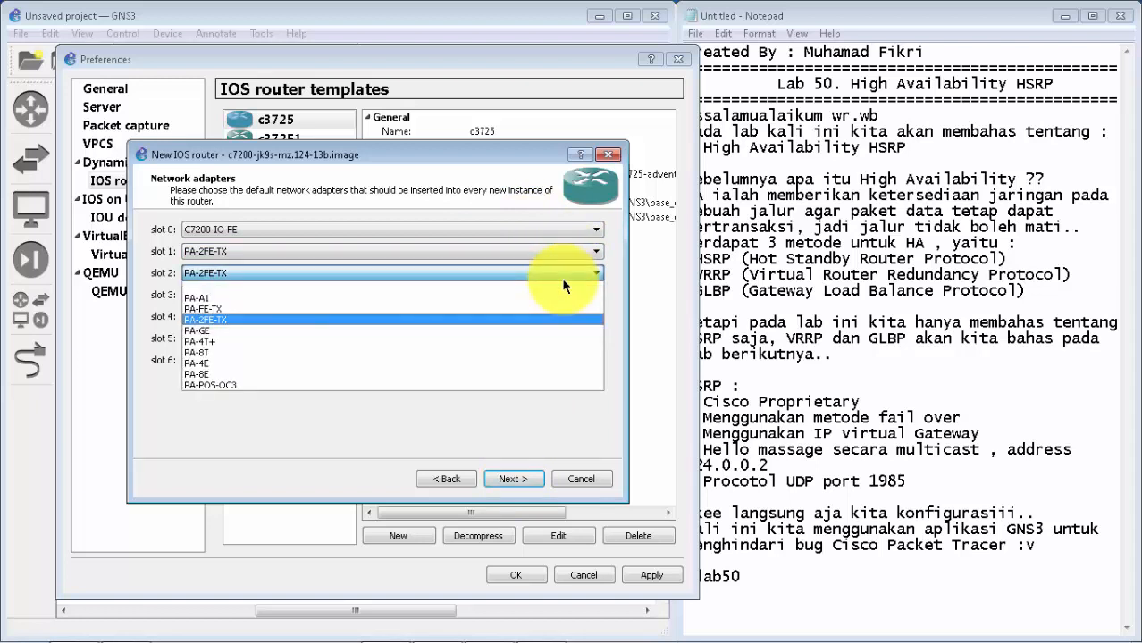
click(561, 278)
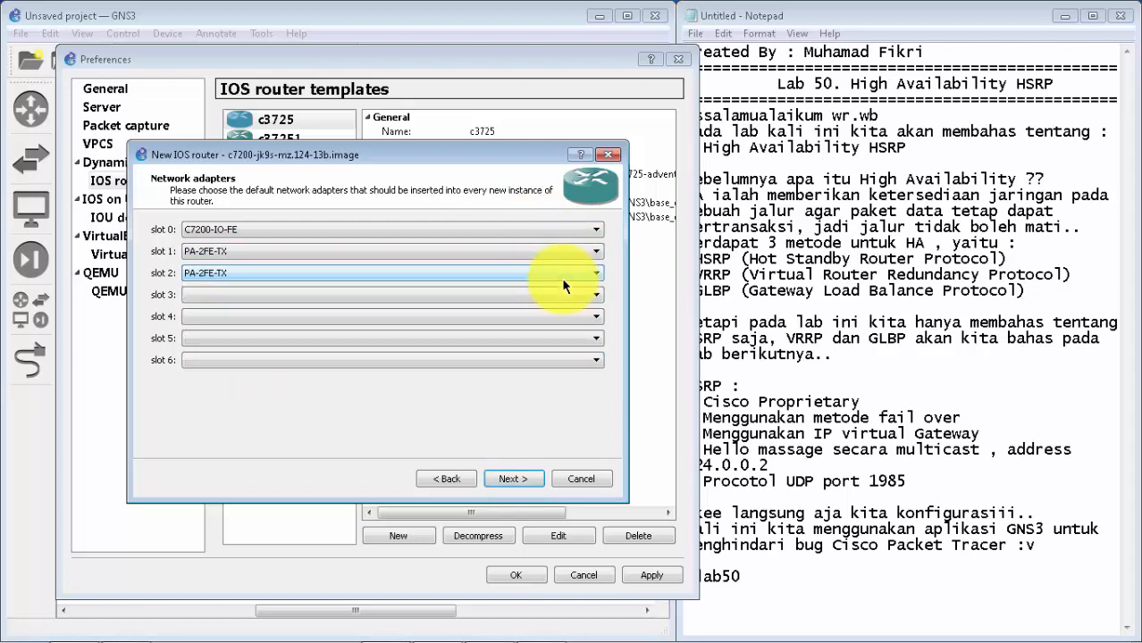
click(517, 476)
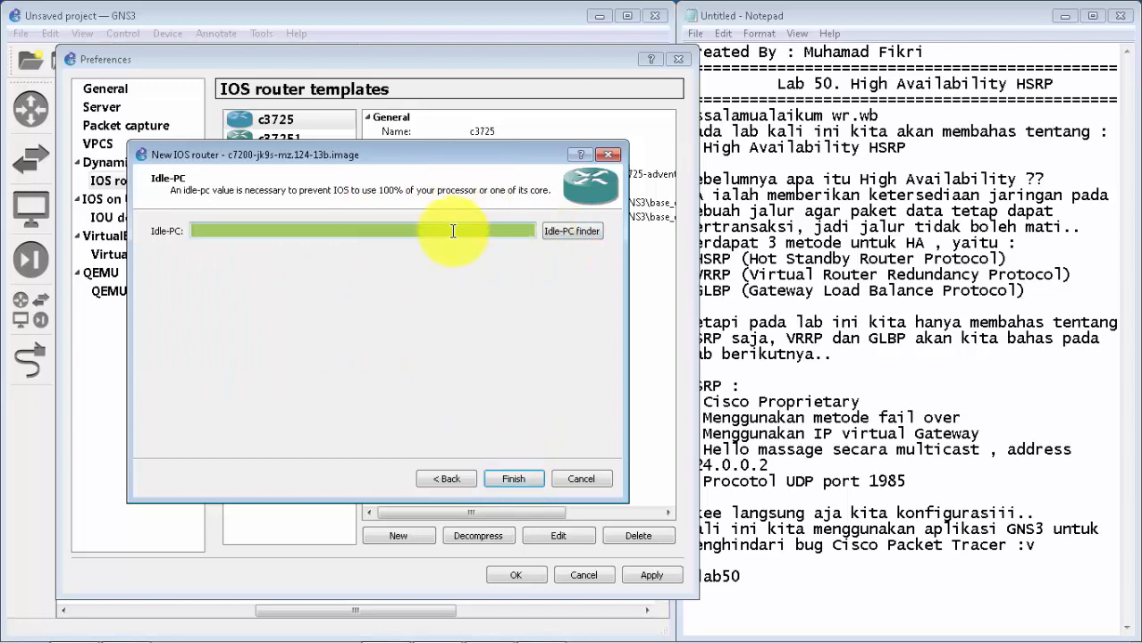
Step: Run the Idle-PC finder to fill in a suitable Idle-PC value for the IOS image
click(562, 230)
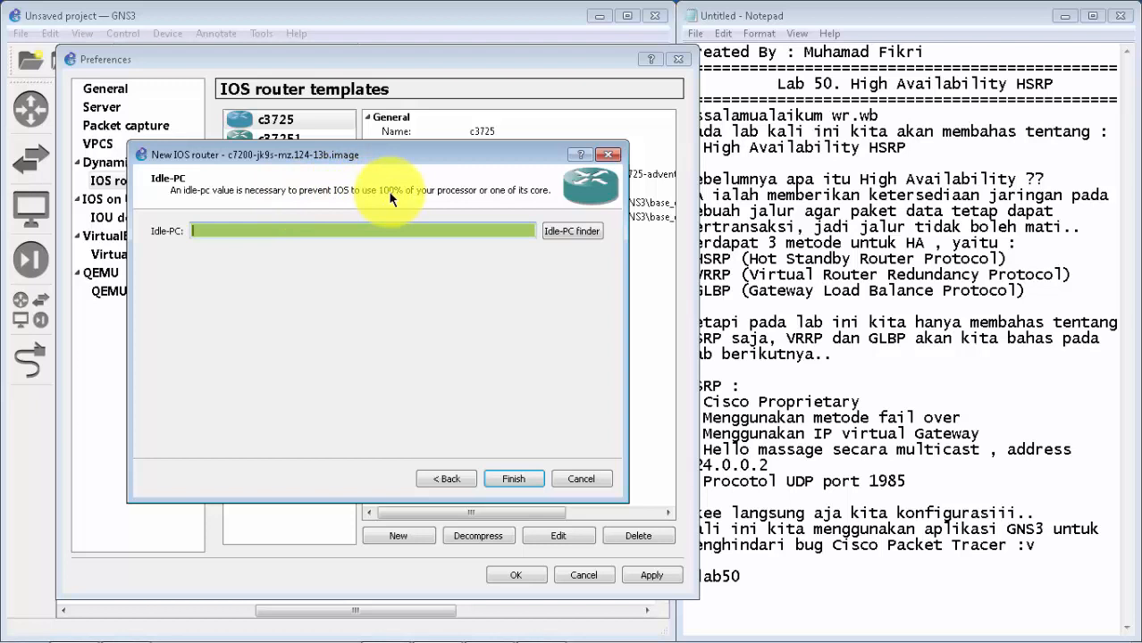
click(555, 233)
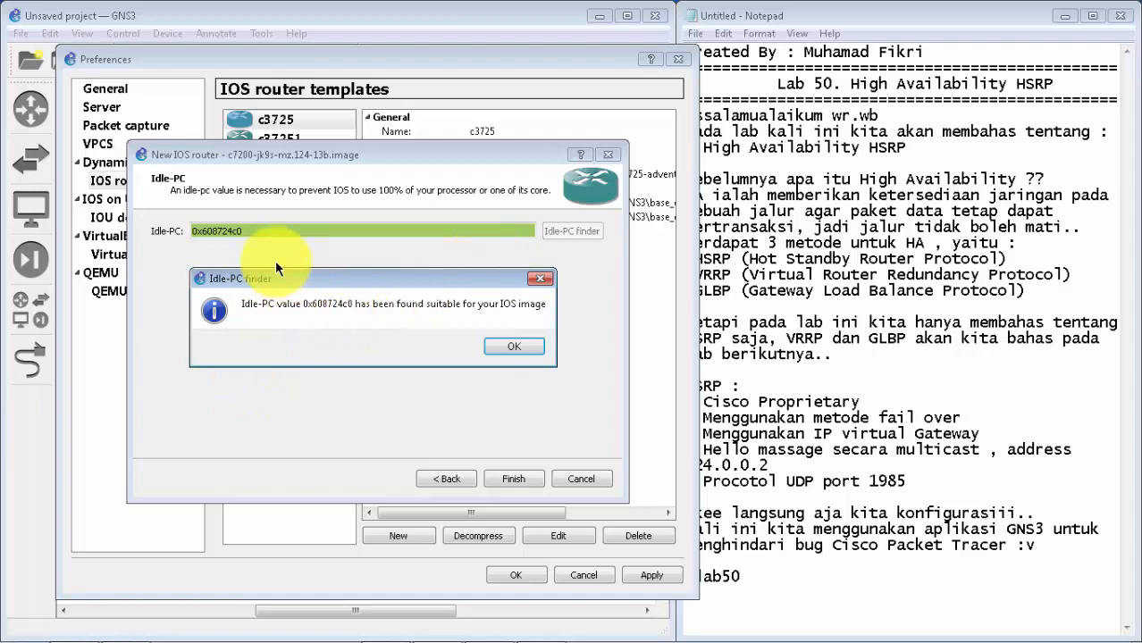
click(512, 348)
Step: Finish the c7200 router template, then apply and close the preferences
click(511, 478)
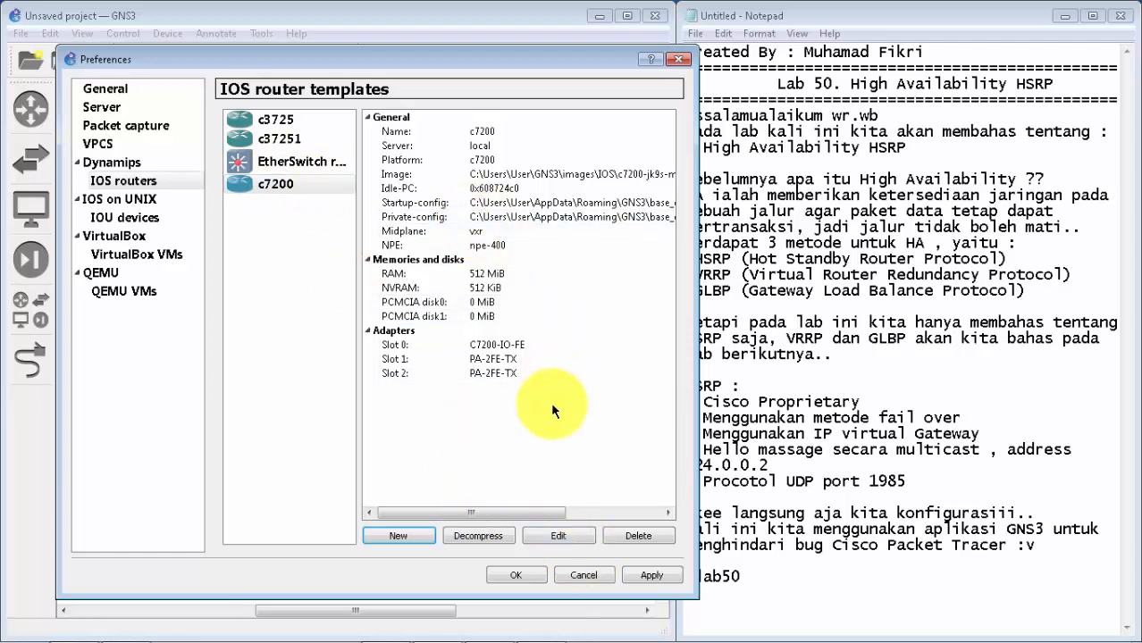
click(652, 574)
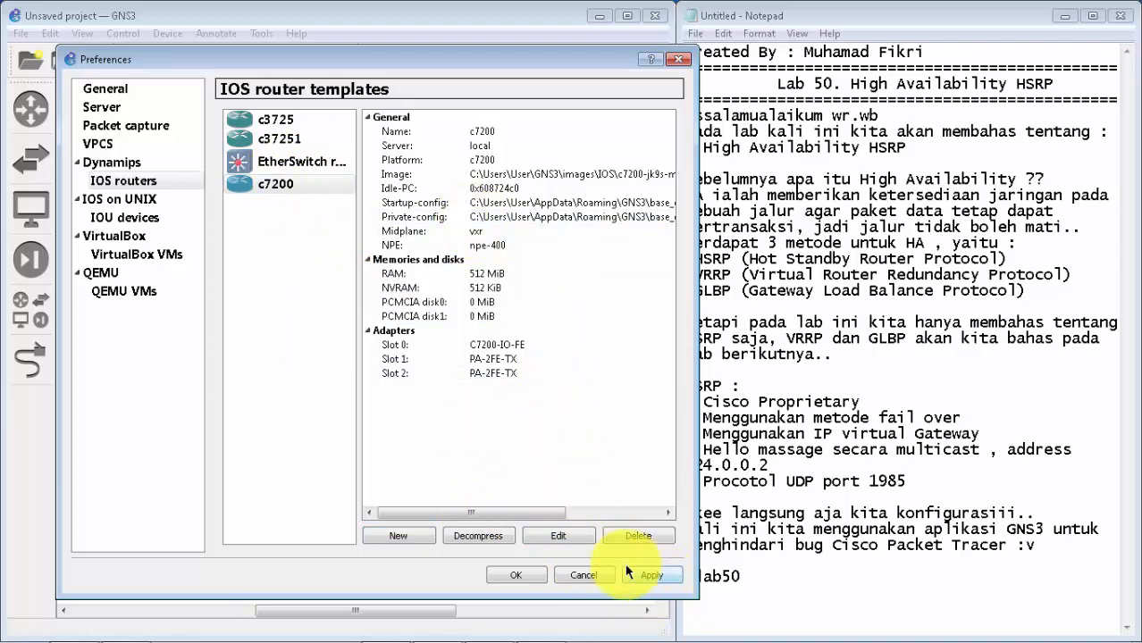
click(516, 574)
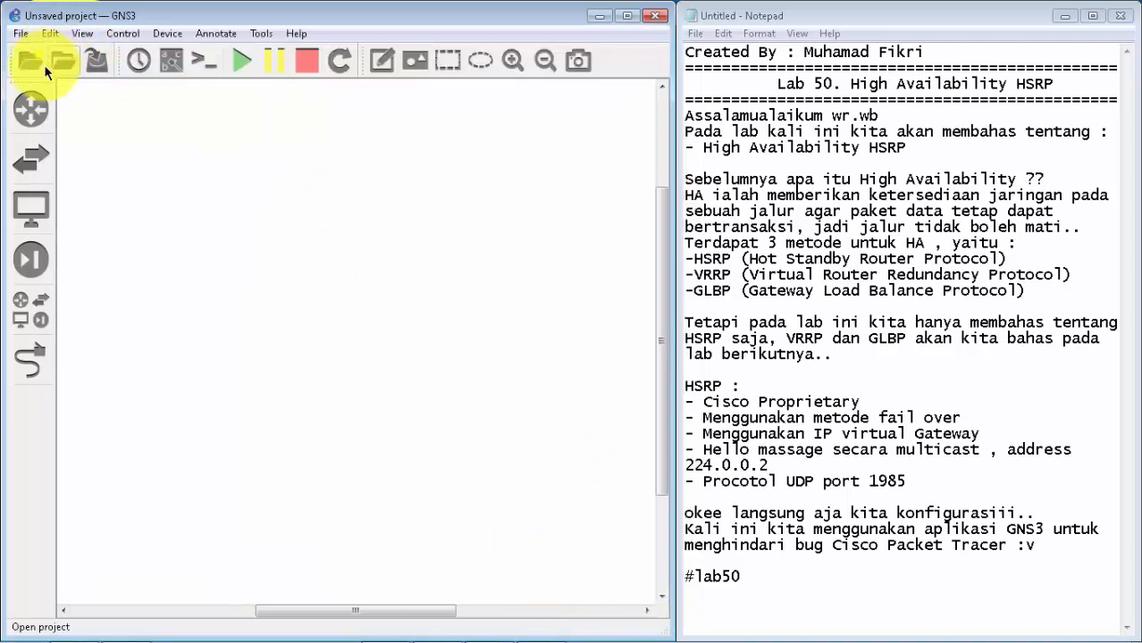
Step: Add five c7200 routers at once to the upper part of the empty workspace
click(32, 106)
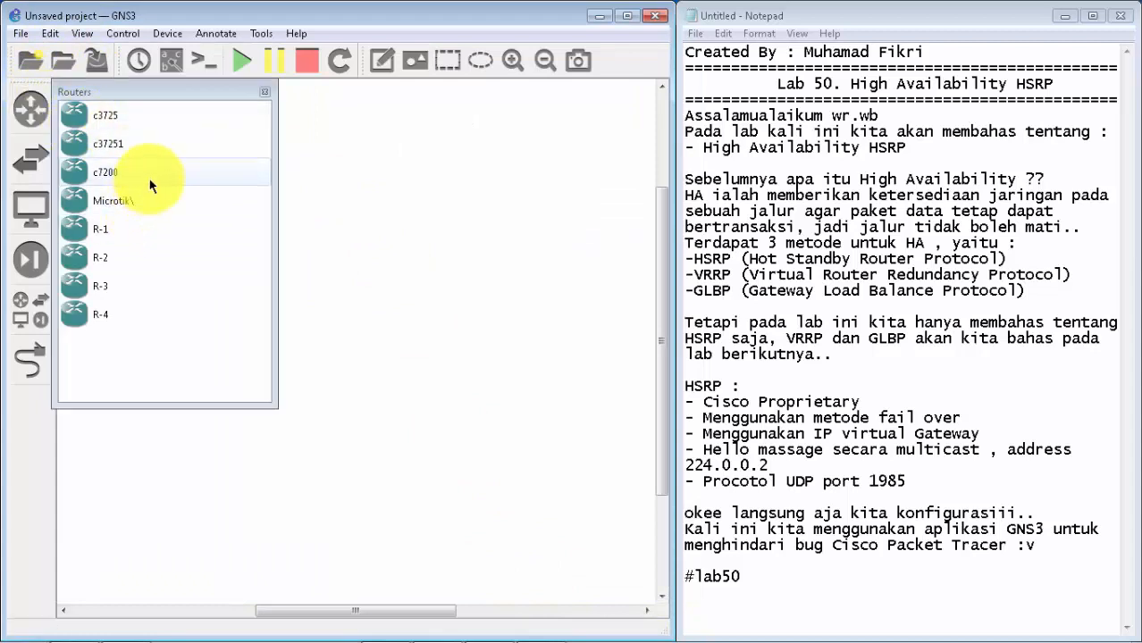
drag(157, 176, 376, 213)
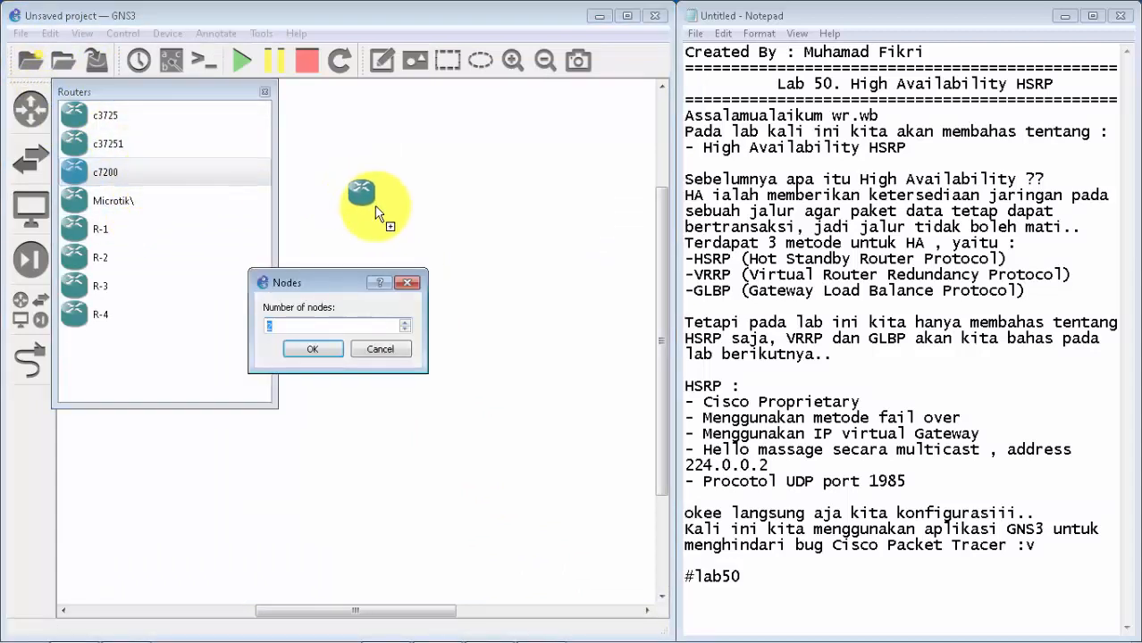
key(BackSpace)
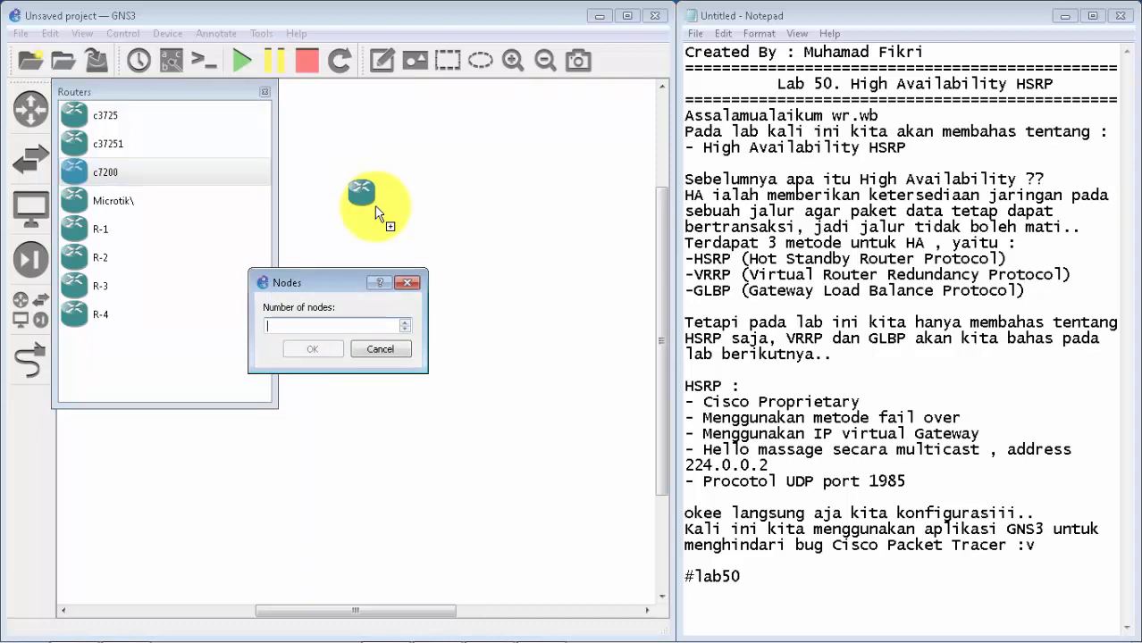
text(5)
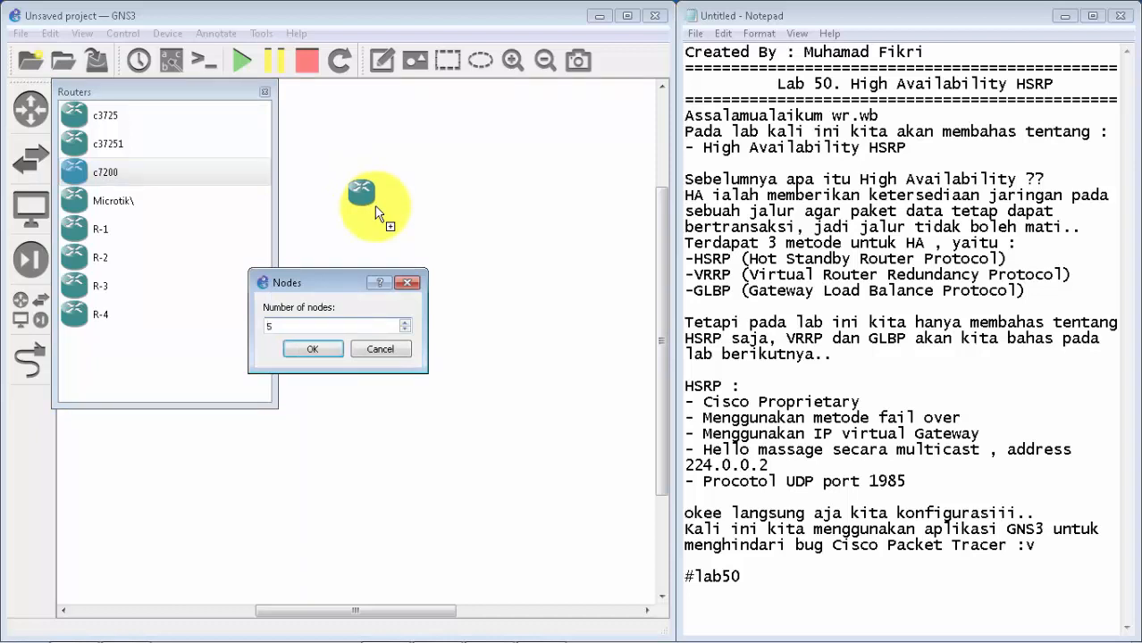
key(Return)
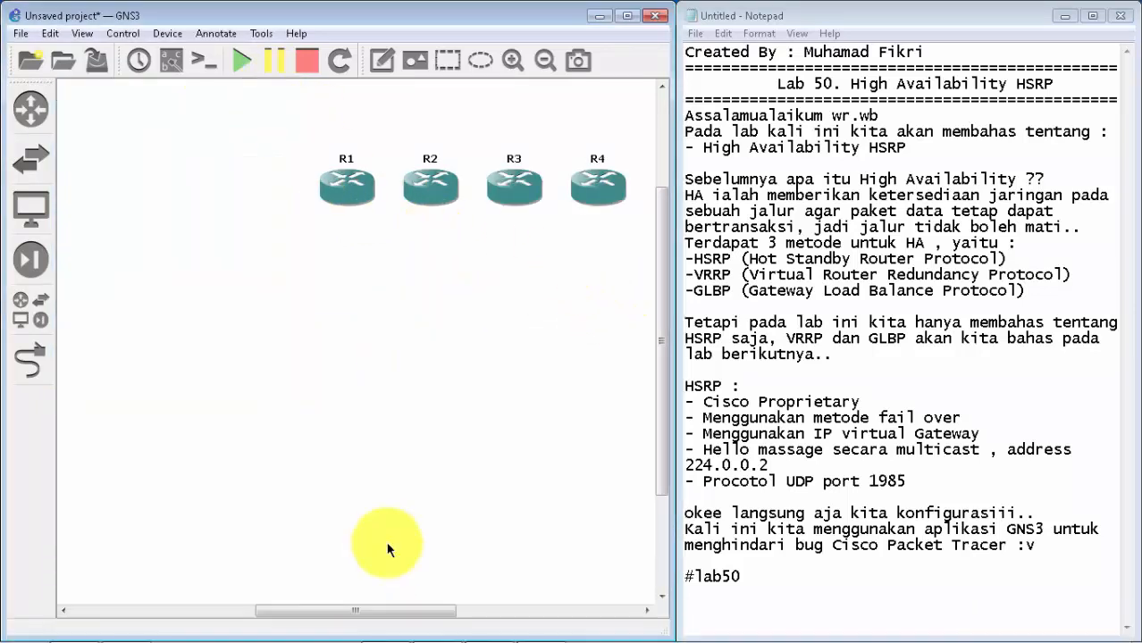
Step: Arrange the routers with R2 below R1, R4 below R3, and R5 to the right, midway between the two rows
drag(383, 618, 426, 612)
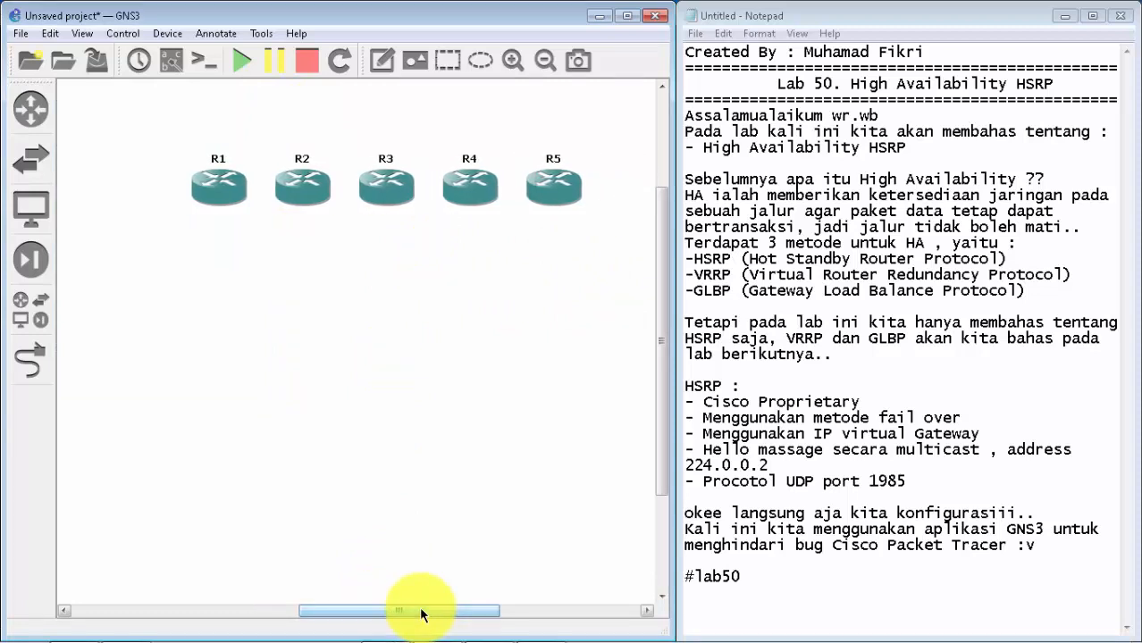
drag(304, 222, 221, 310)
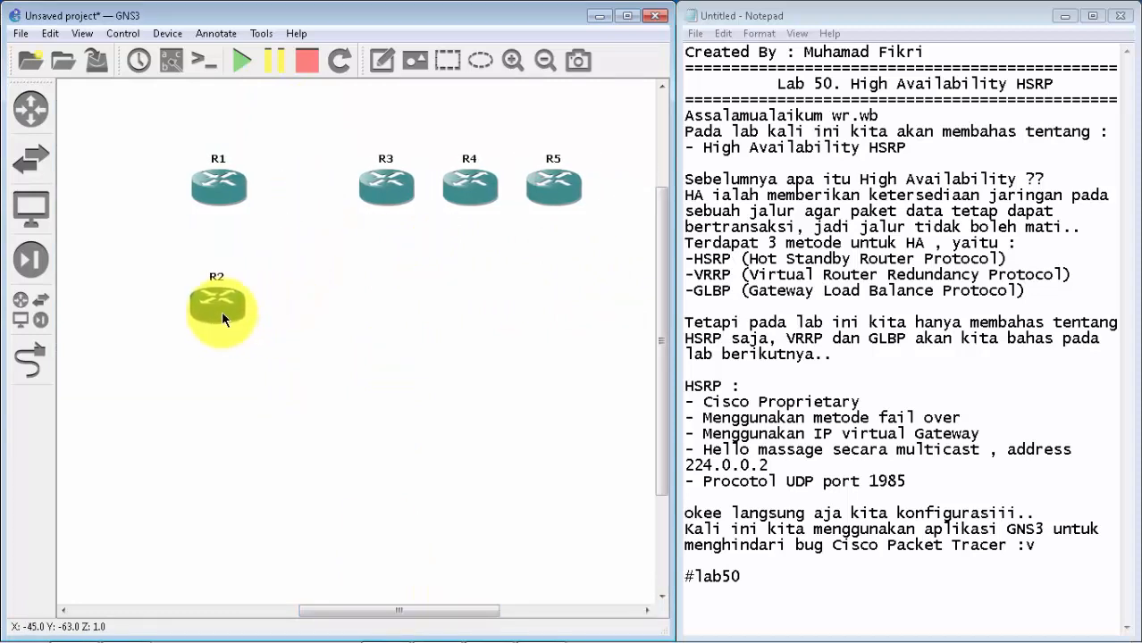
mouse_move(370, 195)
mouse_down()
mouse_move(349, 183)
mouse_move(362, 183)
mouse_up()
drag(468, 185, 383, 317)
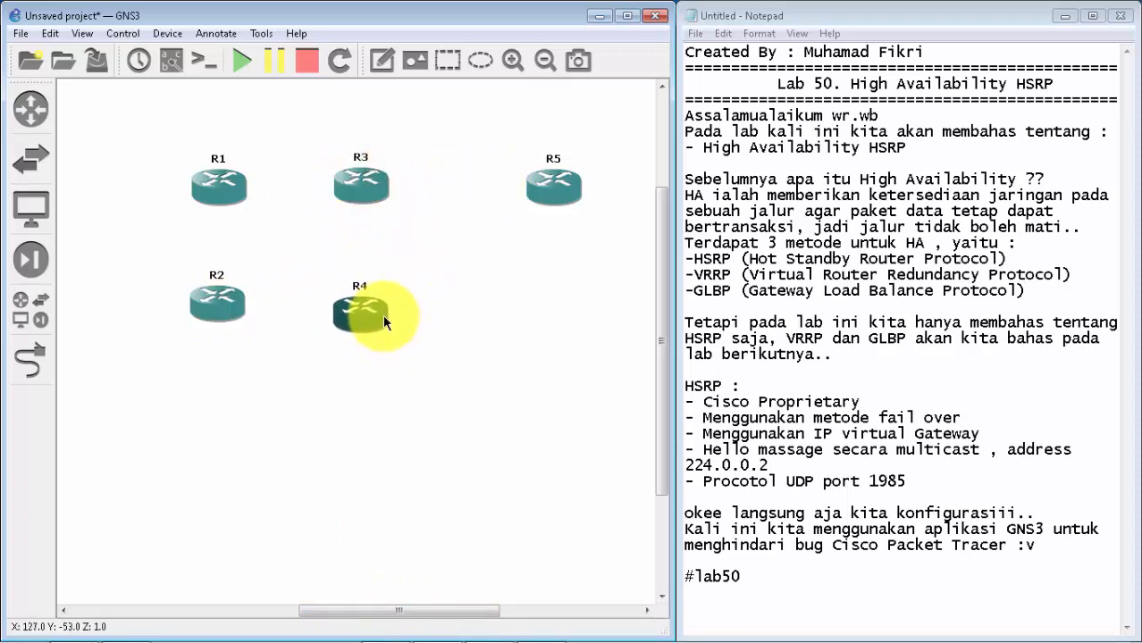
drag(556, 184, 477, 239)
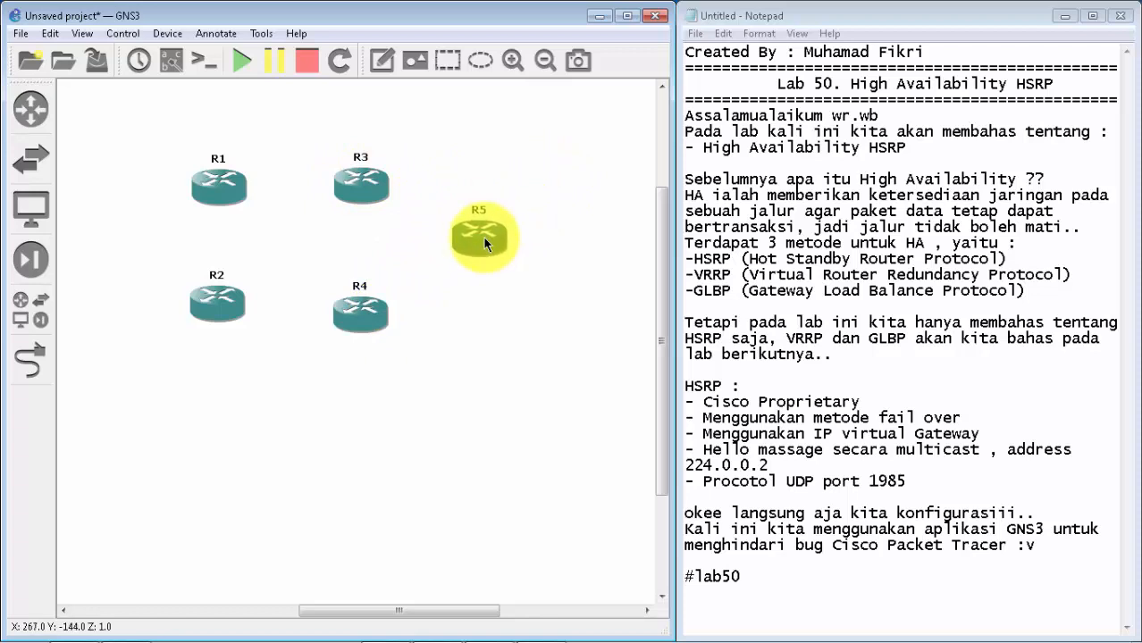
drag(445, 613, 435, 612)
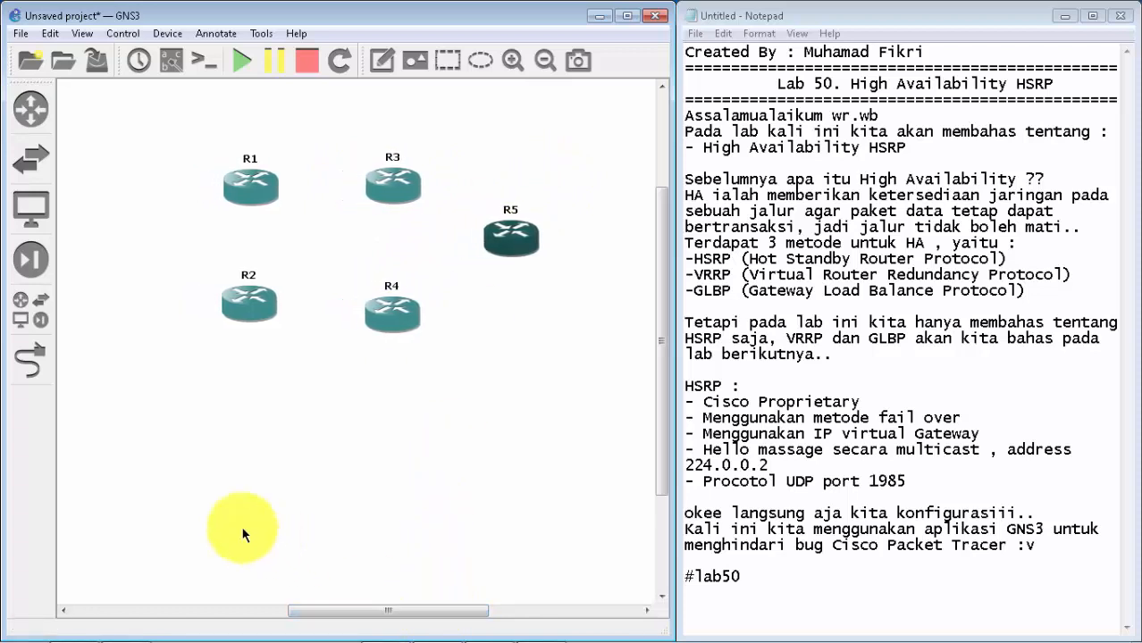
click(307, 469)
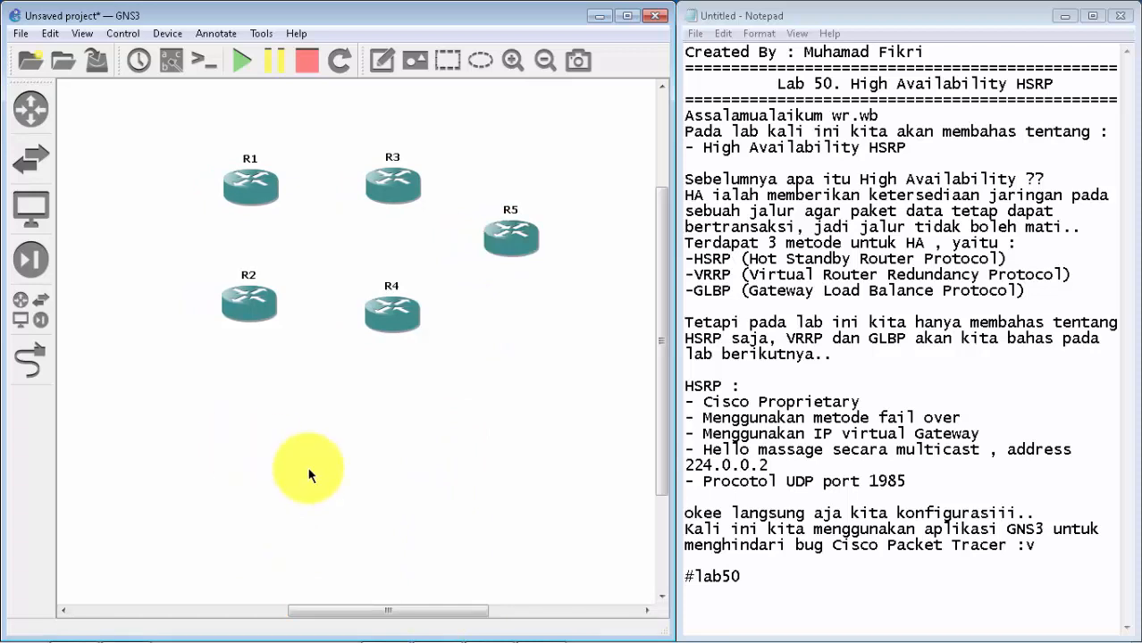
Step: Add an Ethernet switch to the left of R1 and R2, midway between them
click(45, 154)
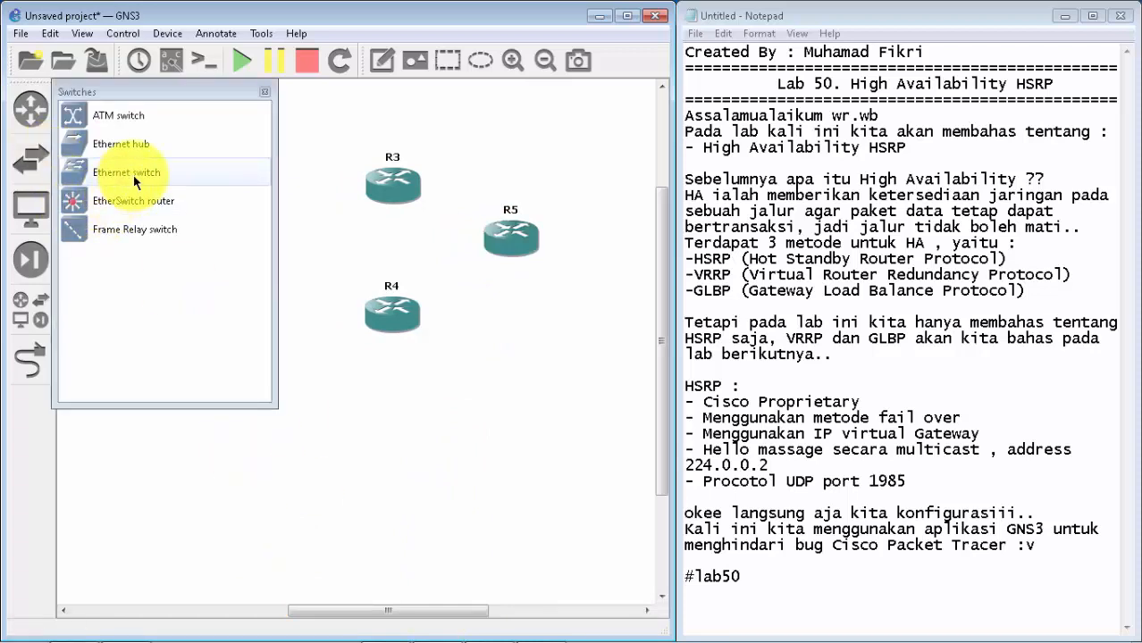
drag(121, 174, 118, 232)
click(265, 91)
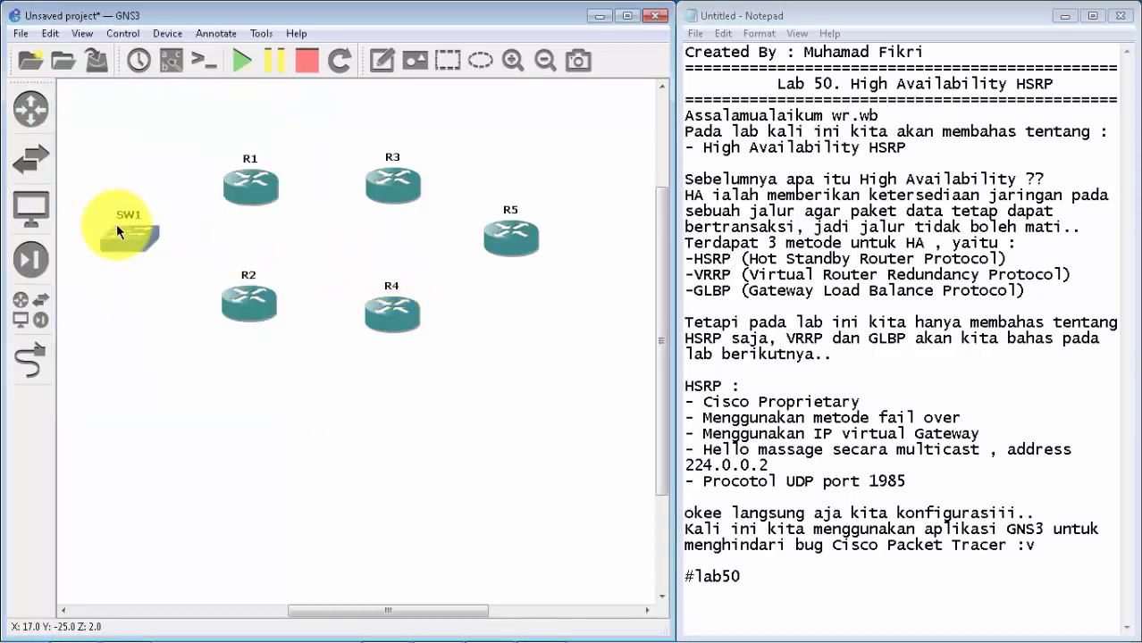
Step: Add two VPCS hosts, placing PC1 below SW1 and PC2 below R5, and nudge R4 up slightly
click(31, 207)
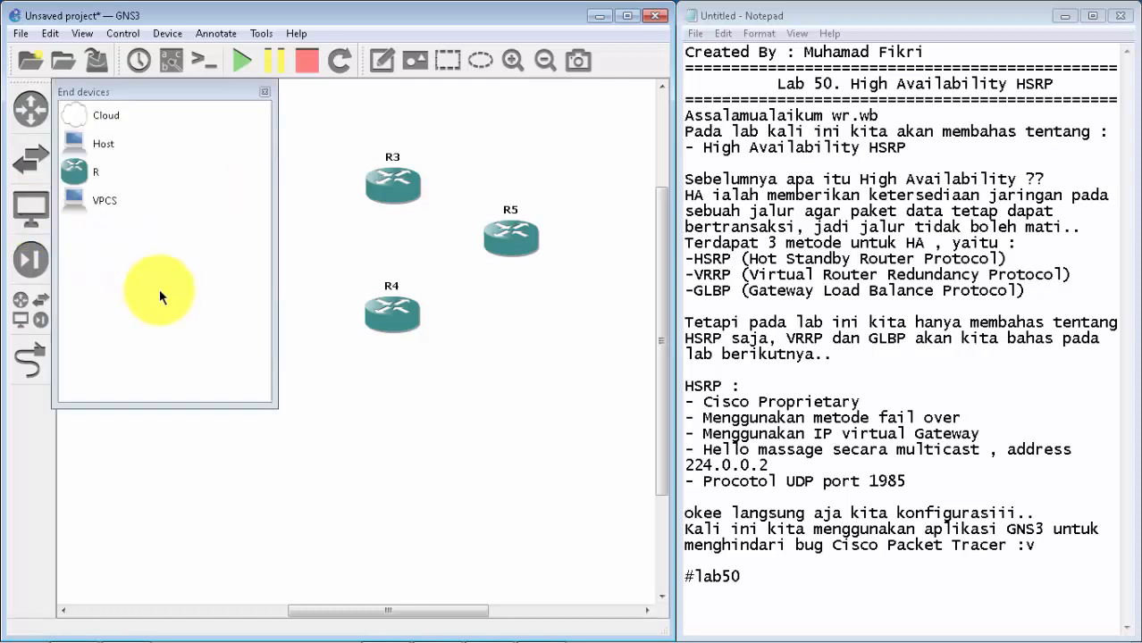
drag(134, 202, 316, 432)
key(Return)
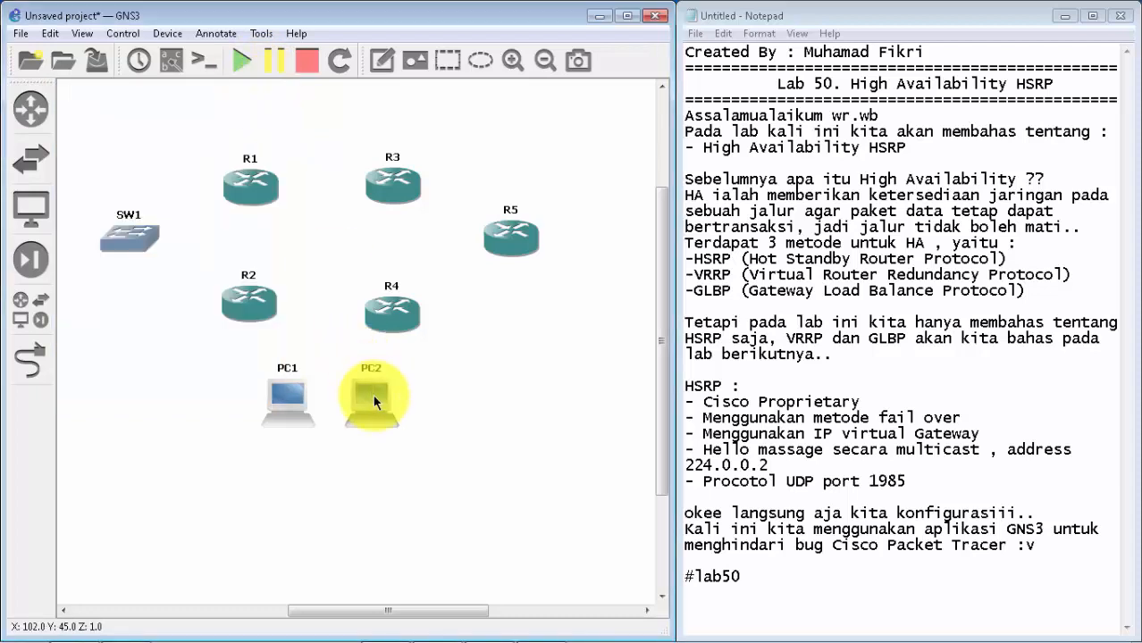
drag(370, 394, 510, 362)
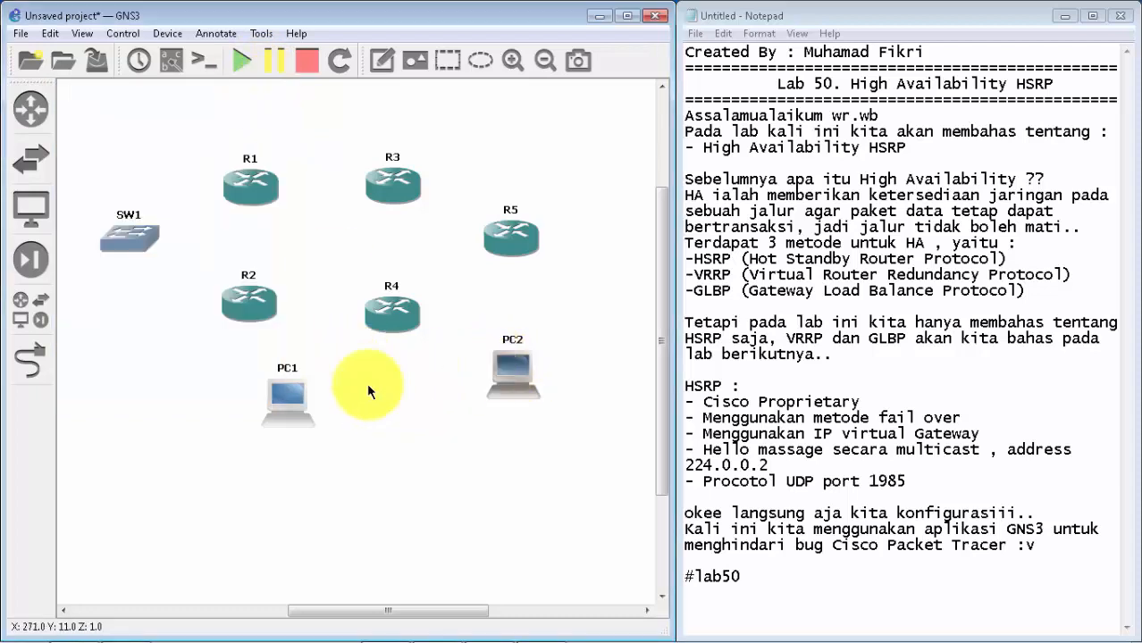
drag(285, 413, 108, 350)
drag(118, 373, 132, 384)
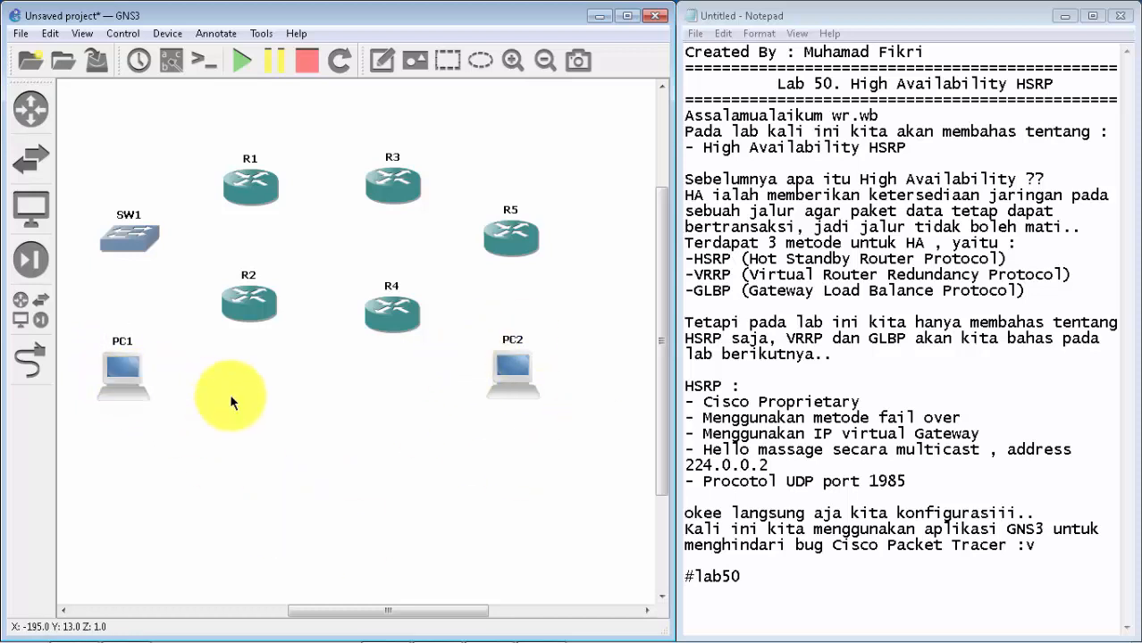
drag(392, 312, 393, 307)
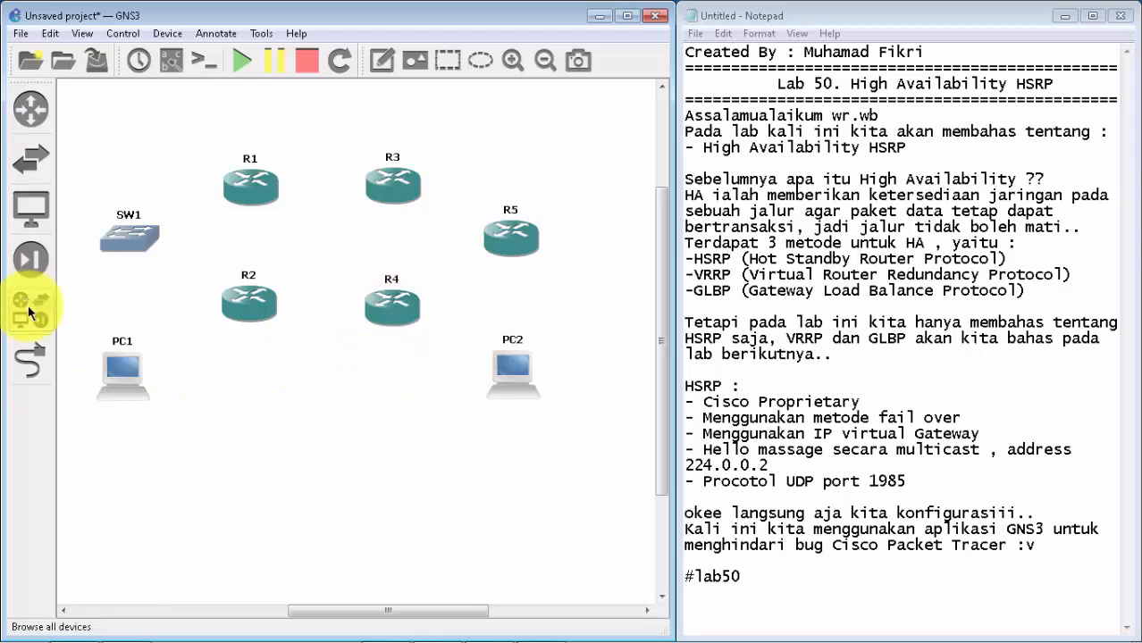
Step: Link SW1 port 1 to Ethernet0 on PC1
click(30, 360)
click(123, 251)
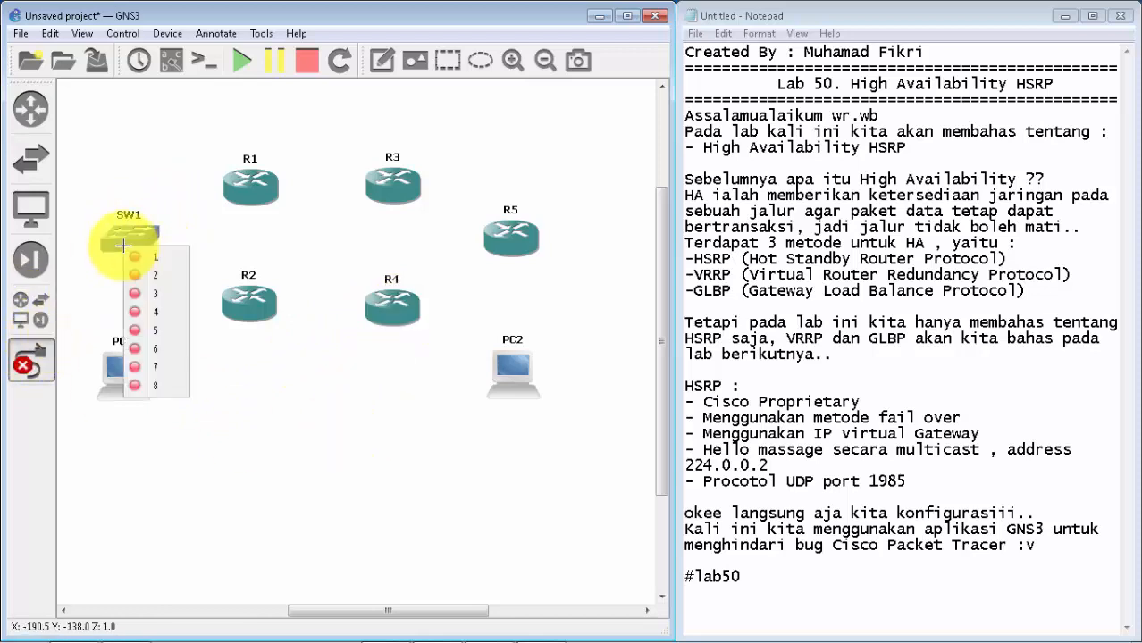
click(154, 259)
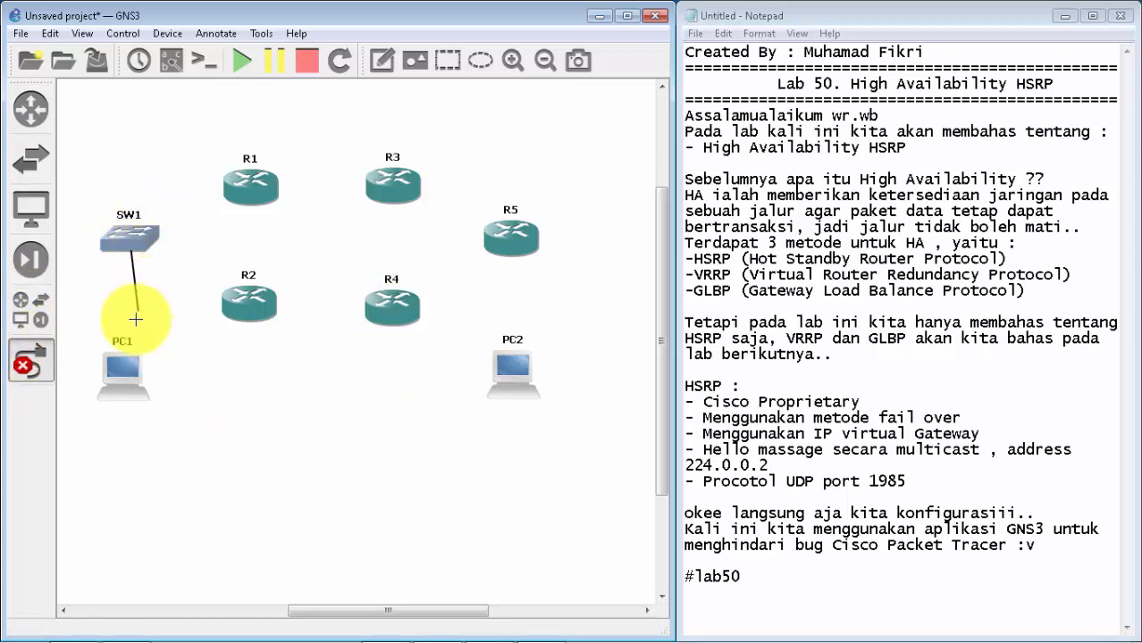
click(116, 375)
click(141, 396)
Step: Link SW1 port 2 to FastEthernet0/0 on R1 and SW1 port 3 to FastEthernet0/0 on R2
click(131, 237)
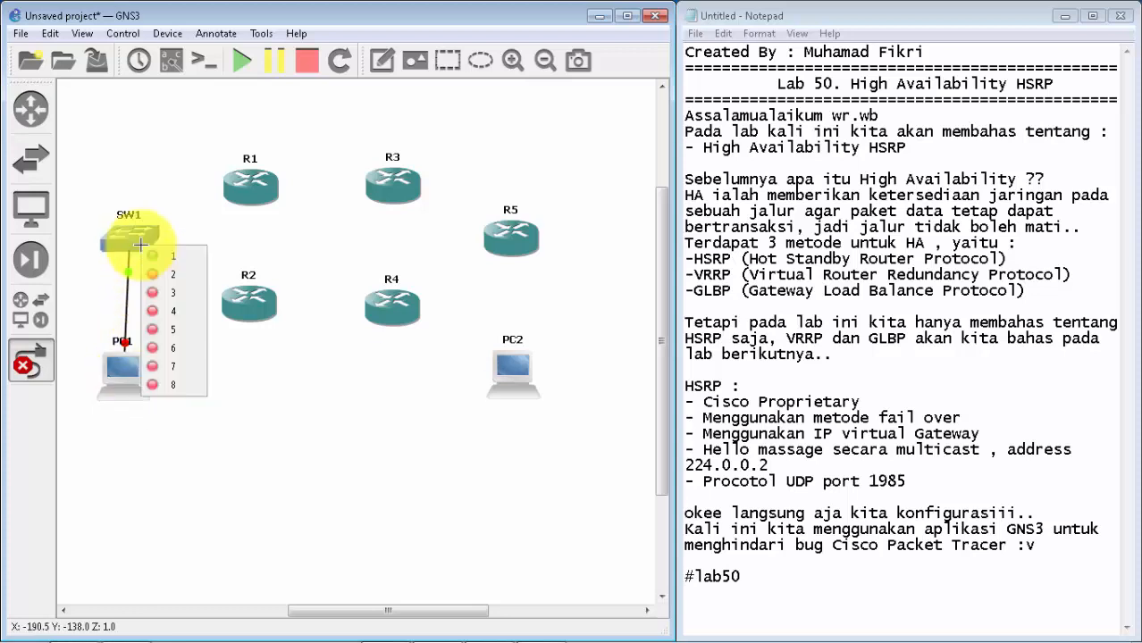
click(159, 274)
click(249, 178)
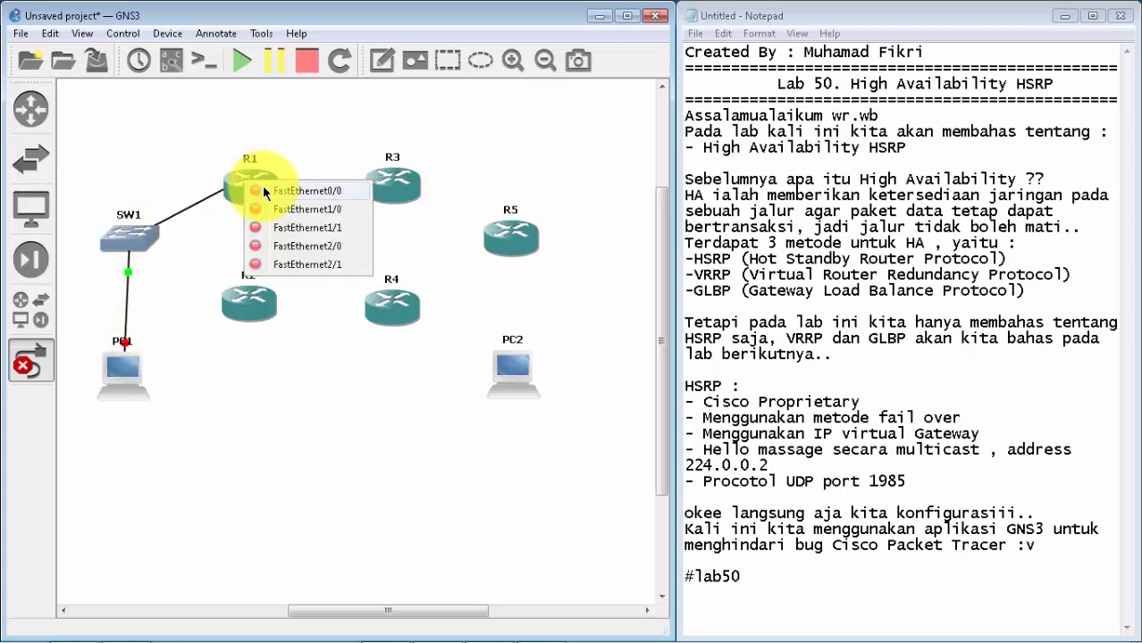
click(274, 193)
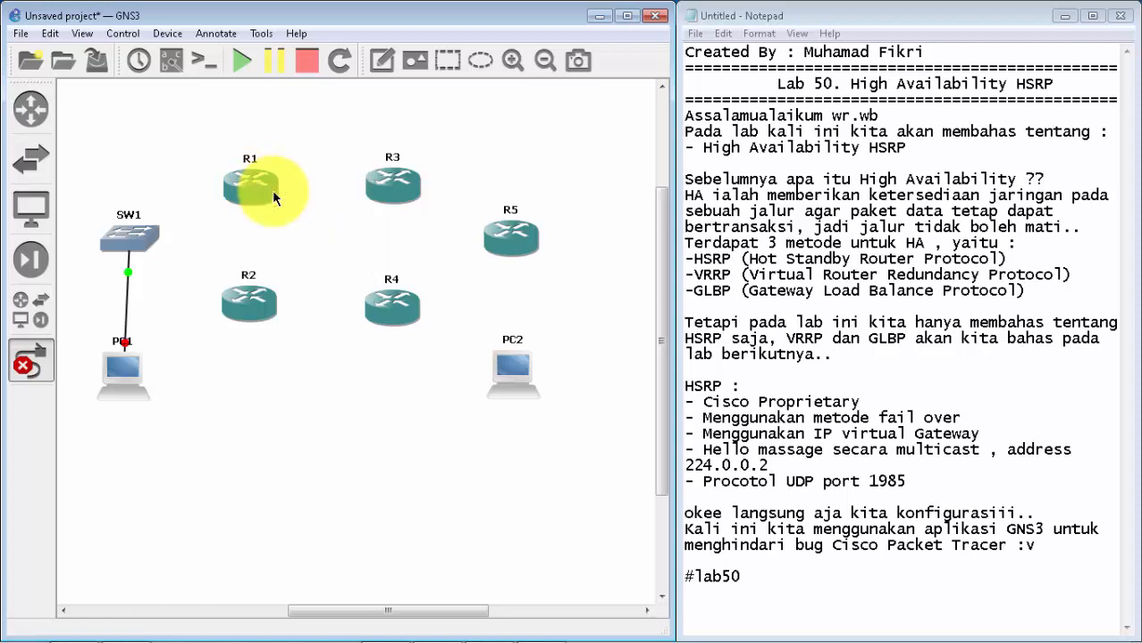
click(130, 237)
click(177, 293)
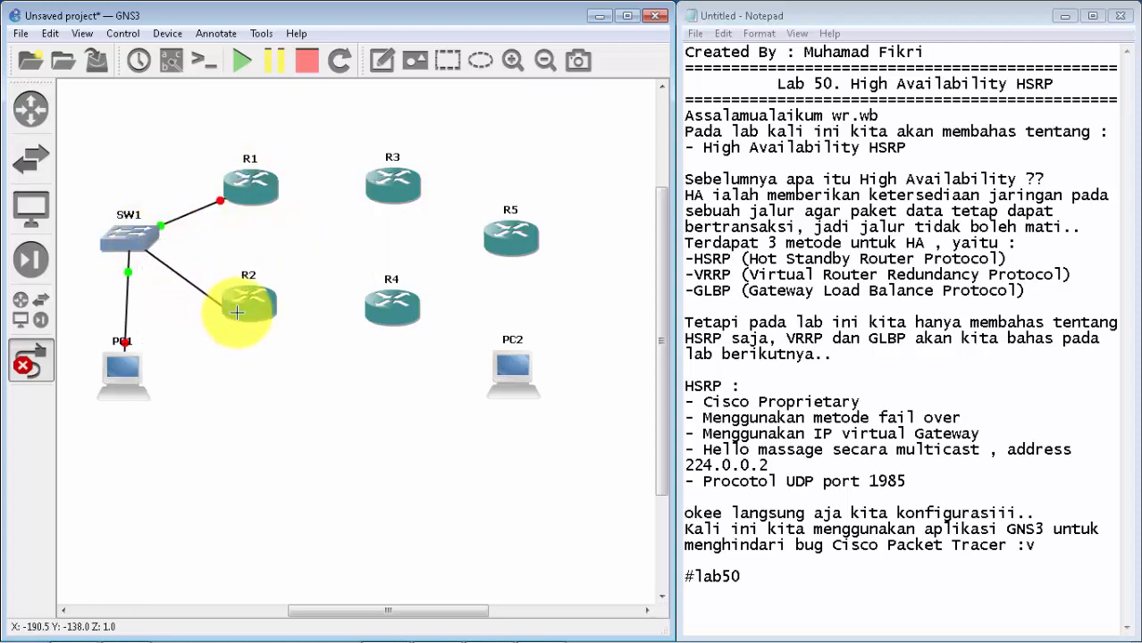
click(244, 307)
click(259, 323)
Step: Link R1 FastEthernet1/0 to R3 FastEthernet0/0, and R2 FastEthernet1/0 to R4 FastEthernet0/0
click(264, 199)
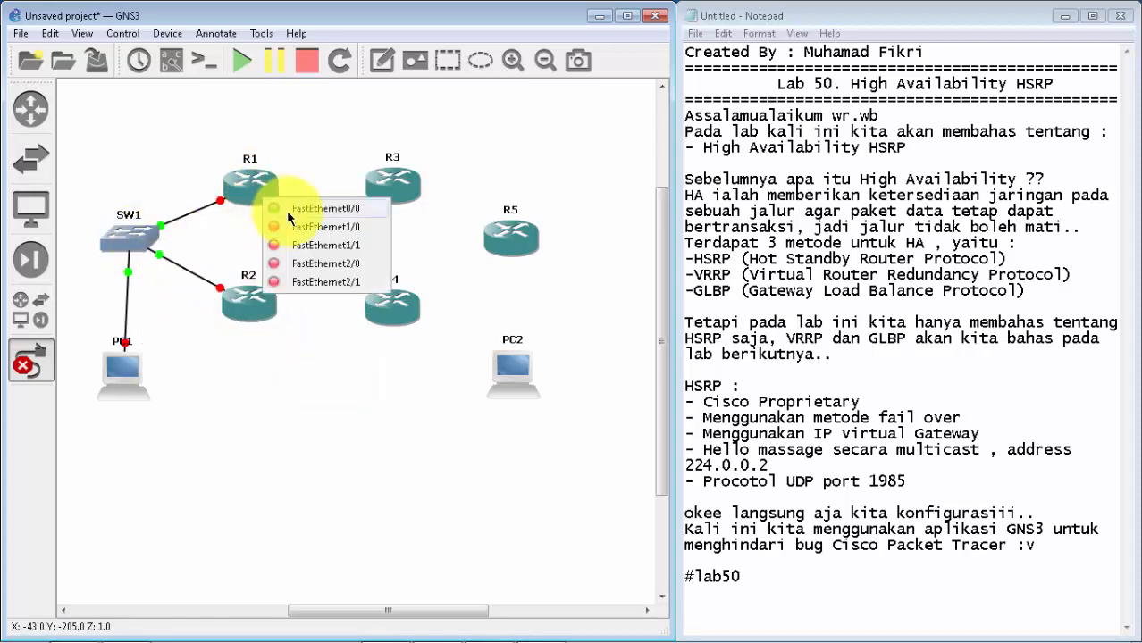
click(304, 220)
click(397, 197)
click(420, 204)
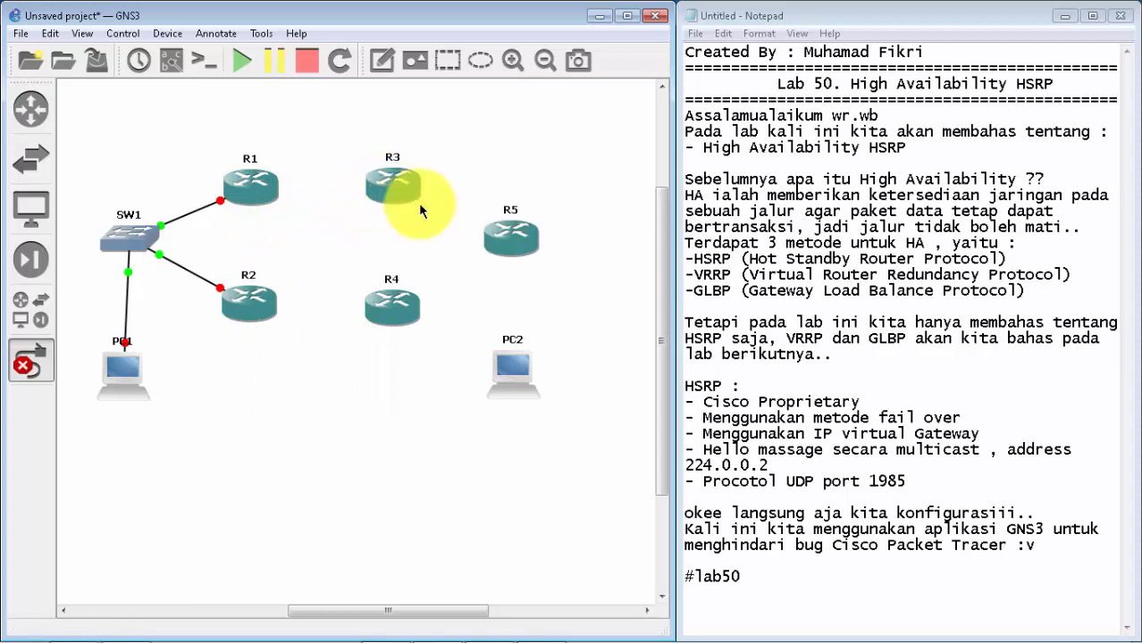
click(251, 318)
click(302, 347)
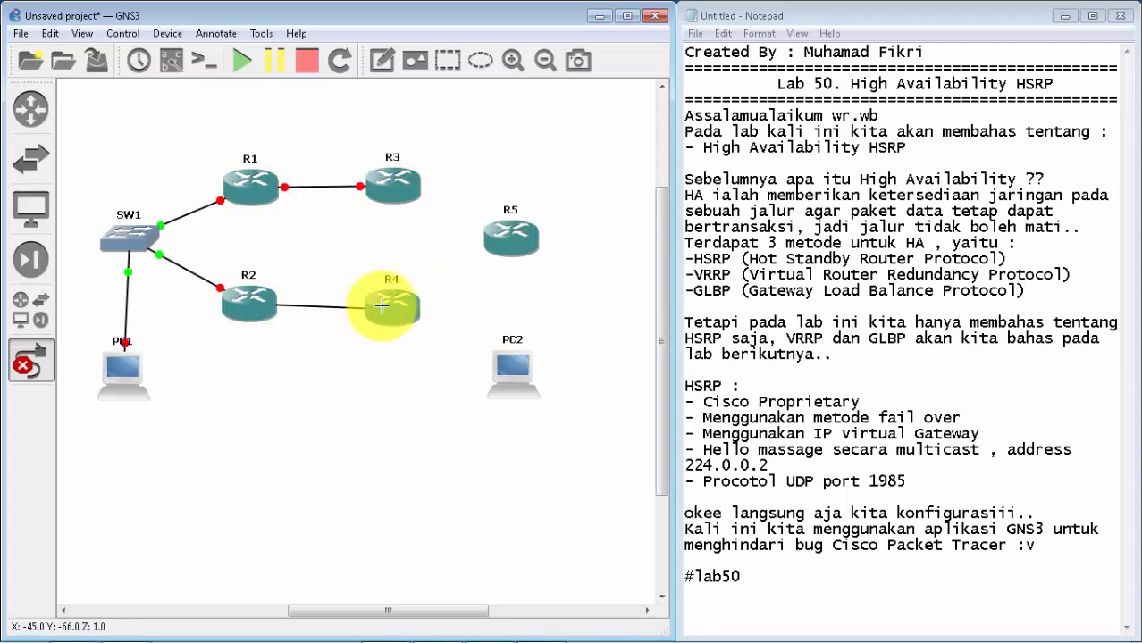
click(382, 307)
click(411, 313)
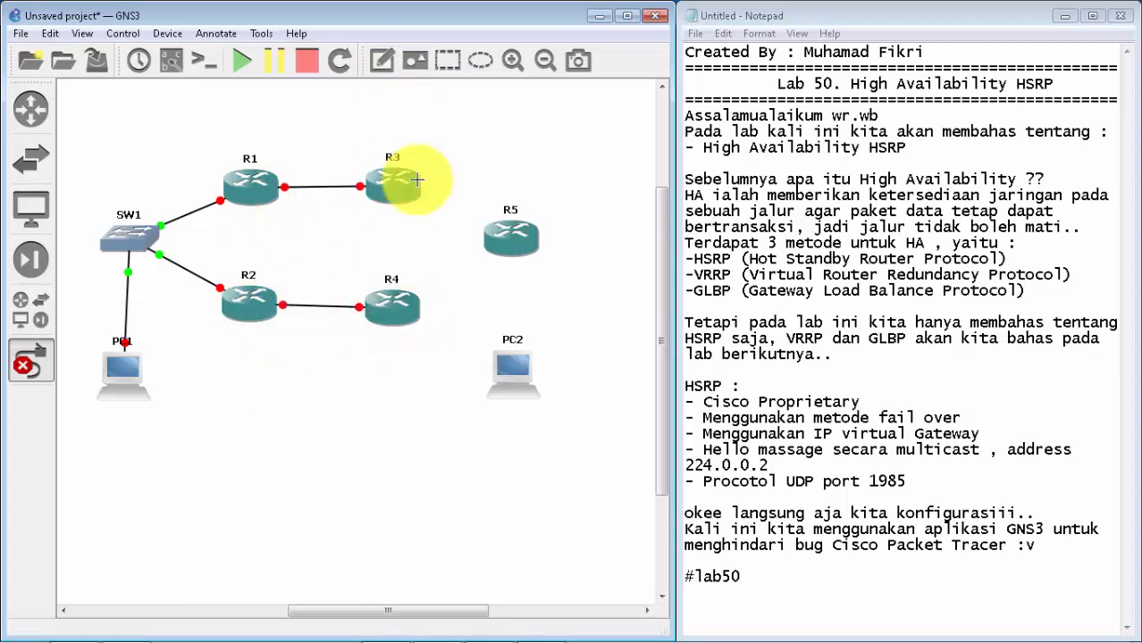
Step: Link R3 FastEthernet1/0 to R5 FastEthernet0/0, and R4 FastEthernet1/0 to R5 FastEthernet1/0
click(410, 200)
click(449, 234)
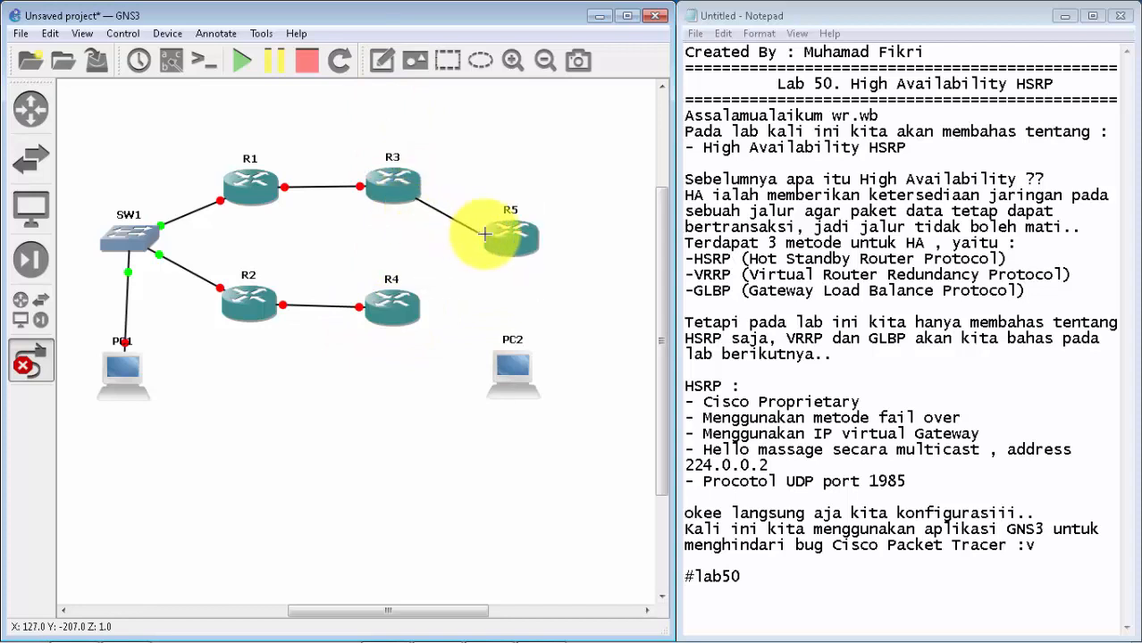
click(498, 236)
click(538, 248)
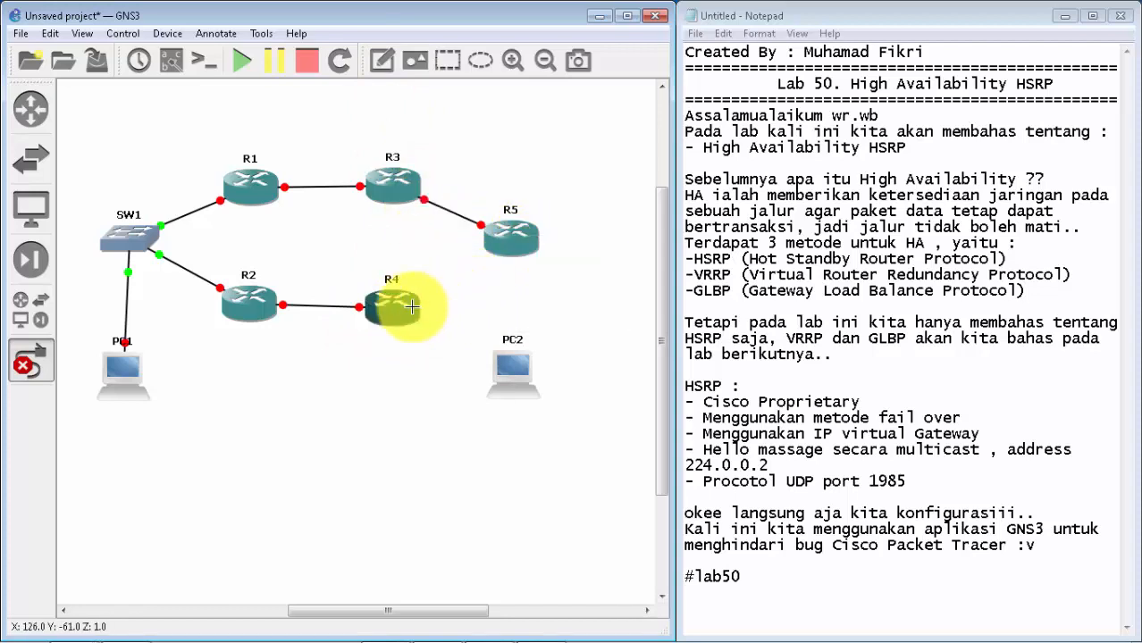
click(409, 305)
click(447, 336)
click(515, 229)
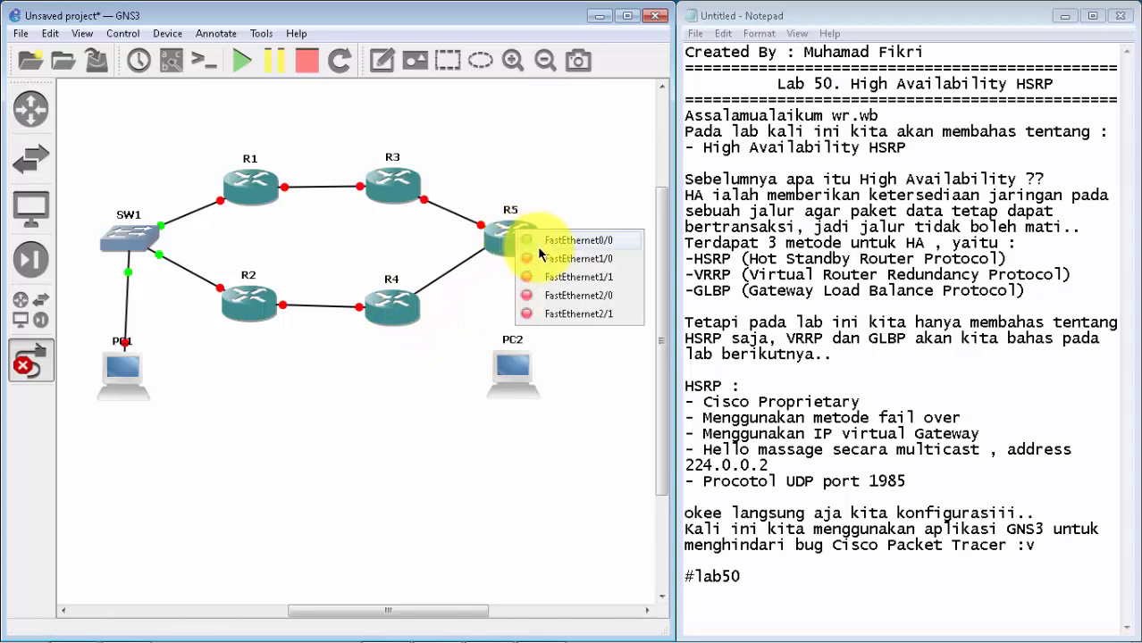
click(534, 258)
Step: Link R5 FastEthernet1/1 to Ethernet0 on PC2, and align PC1 directly under SW1
click(519, 254)
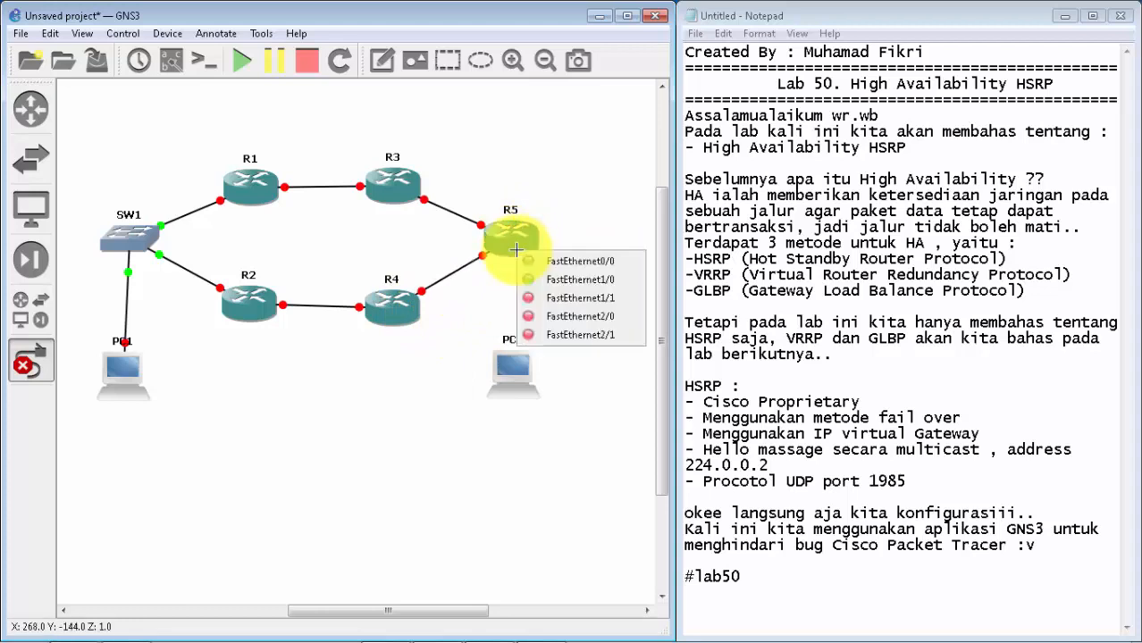
click(555, 299)
click(513, 366)
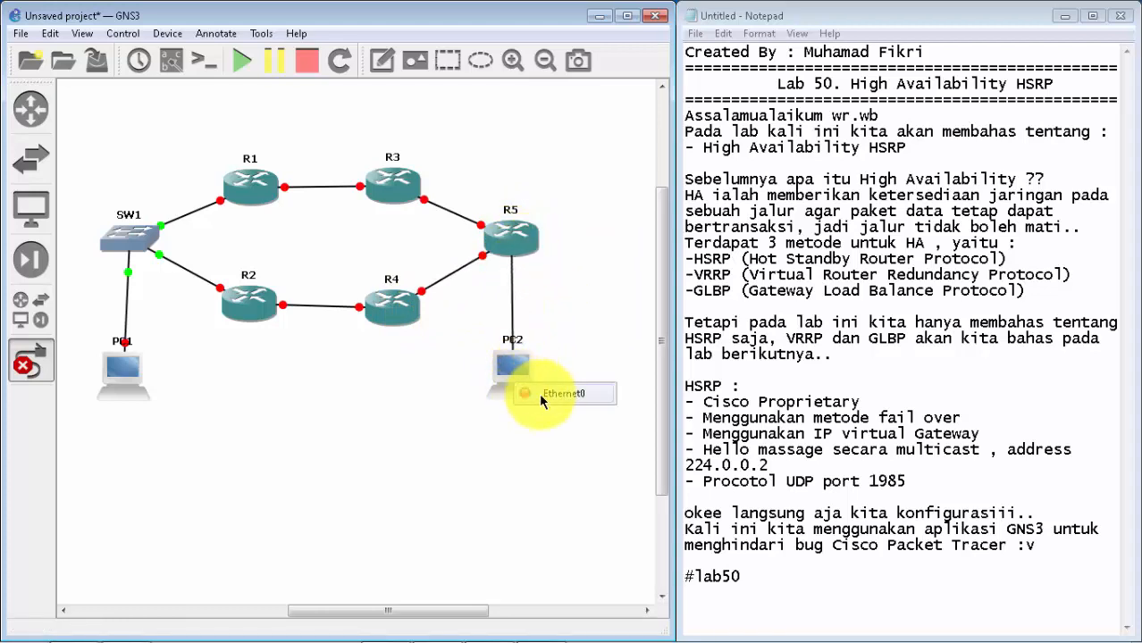
click(539, 392)
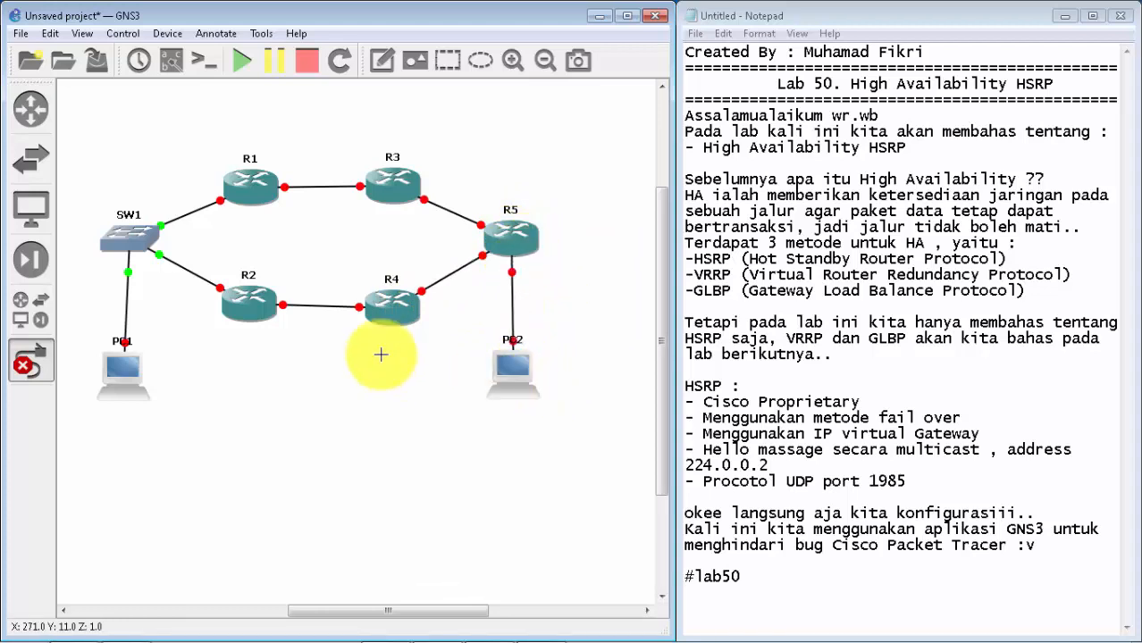
click(32, 371)
drag(118, 375, 126, 381)
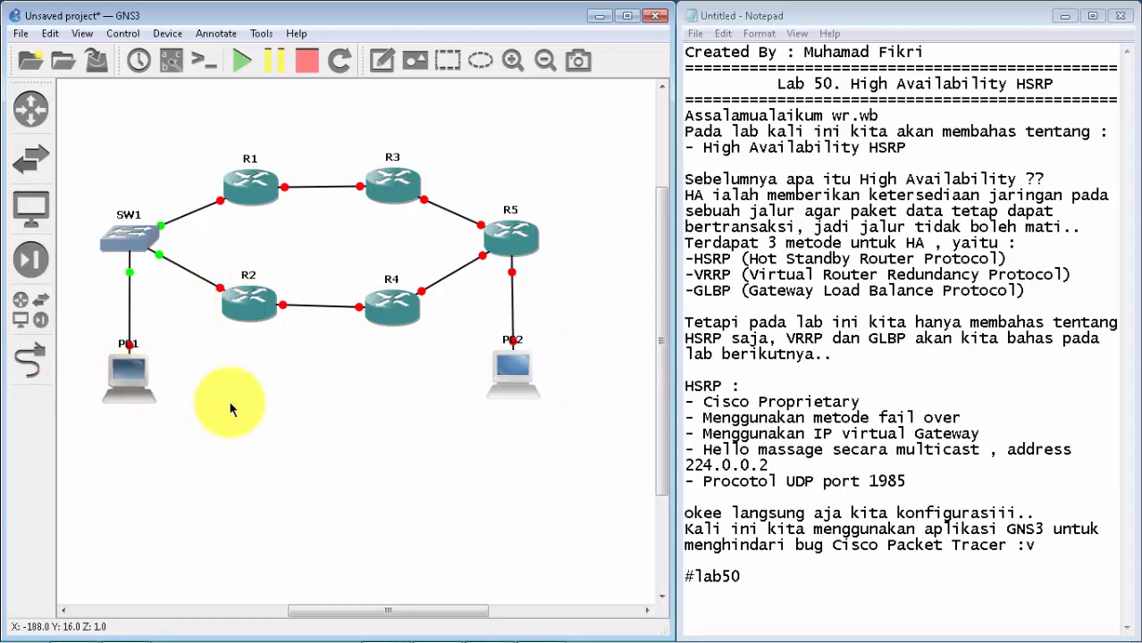
click(230, 409)
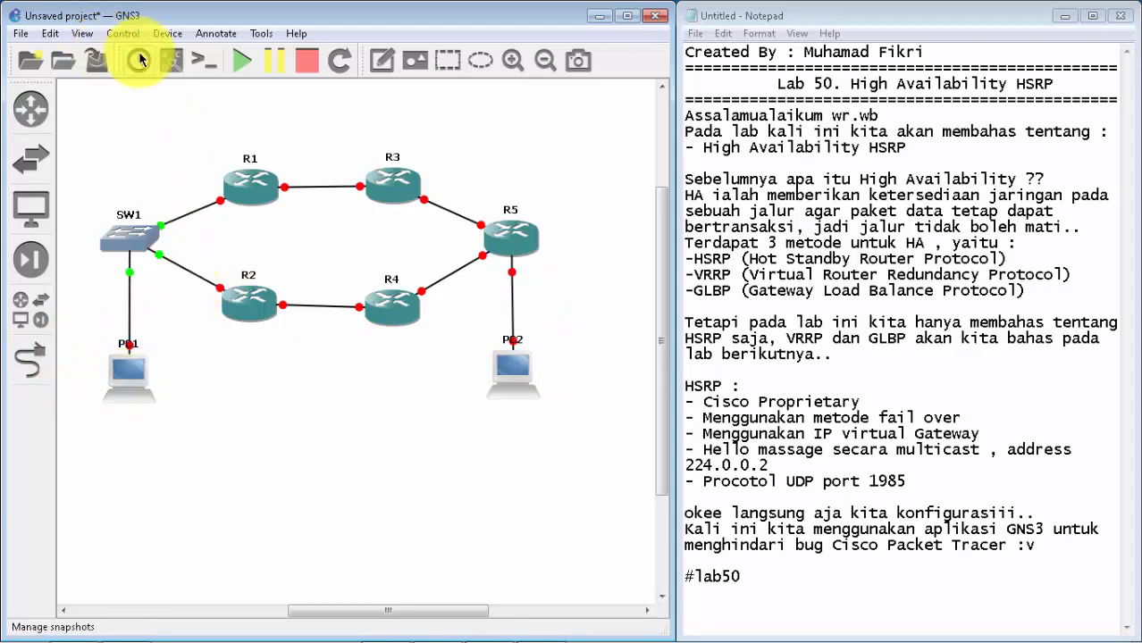
Step: Show the interface labels and move the f0/0 labels of R2, R4 and R3 clear of their icons, shifting R5's f0/0 label slightly
click(169, 60)
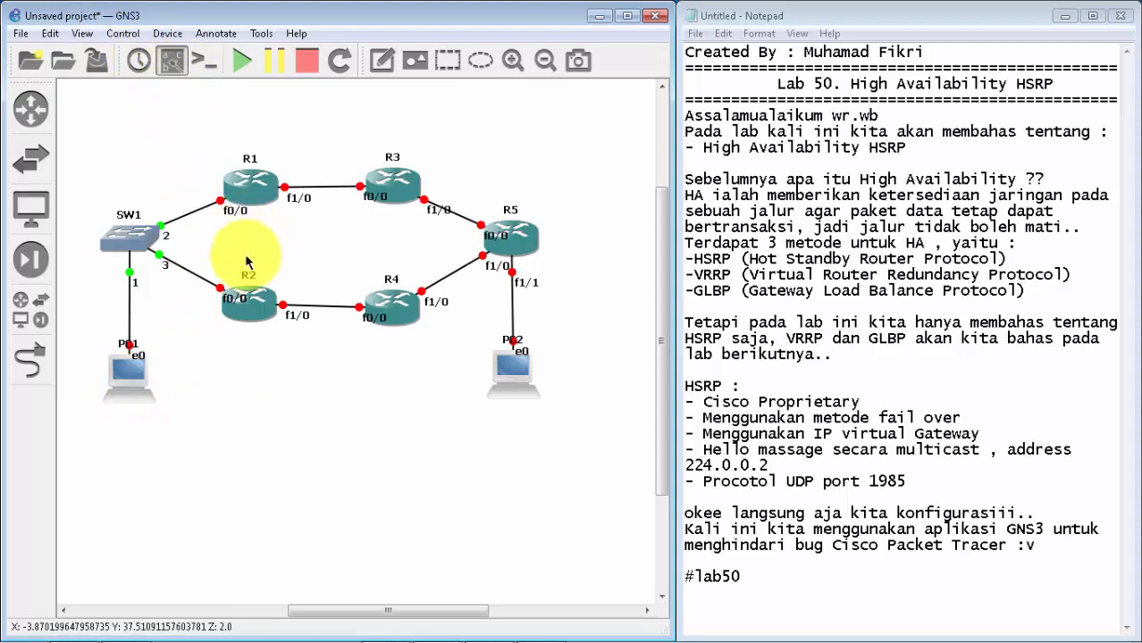
drag(234, 299, 204, 301)
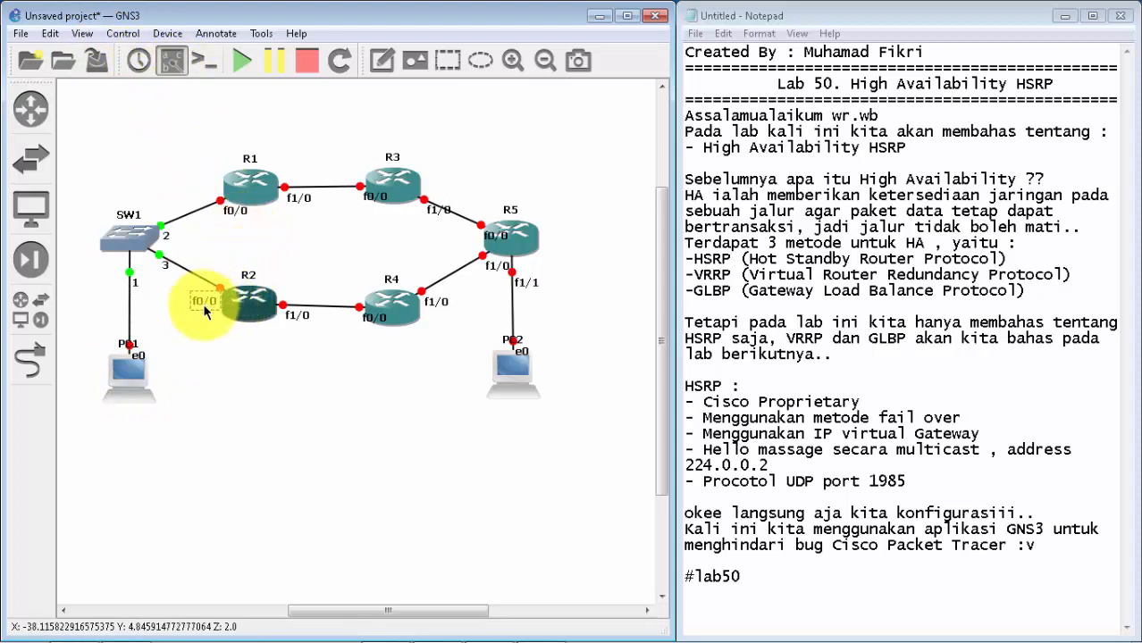
drag(374, 317, 348, 322)
drag(370, 200, 344, 214)
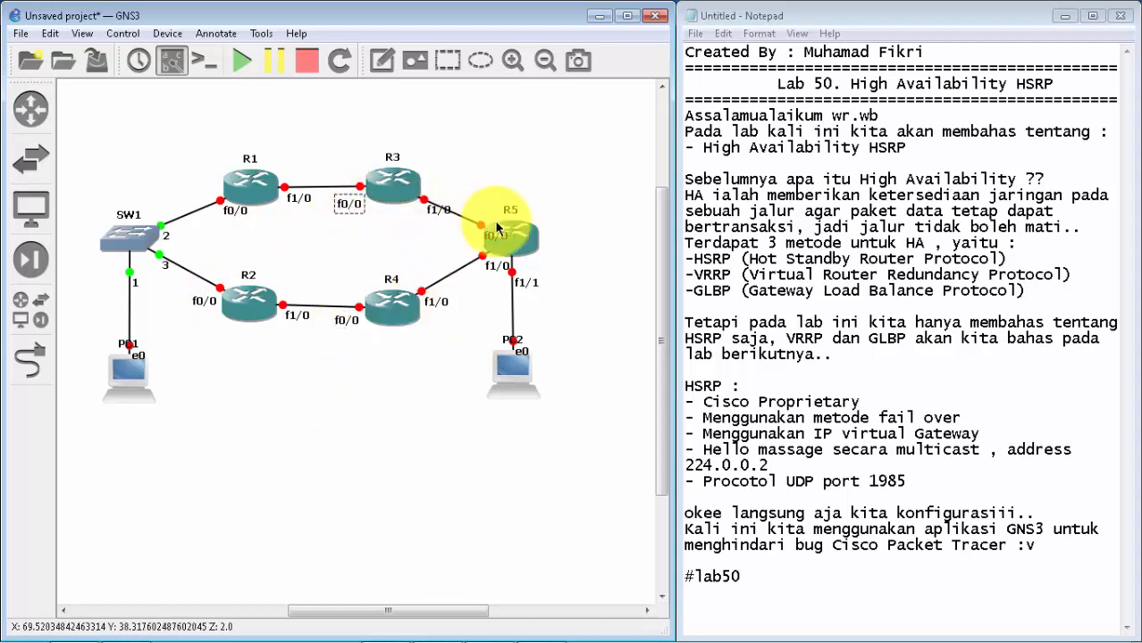
mouse_move(498, 228)
mouse_down()
mouse_move(464, 244)
mouse_move(502, 234)
mouse_up()
click(603, 205)
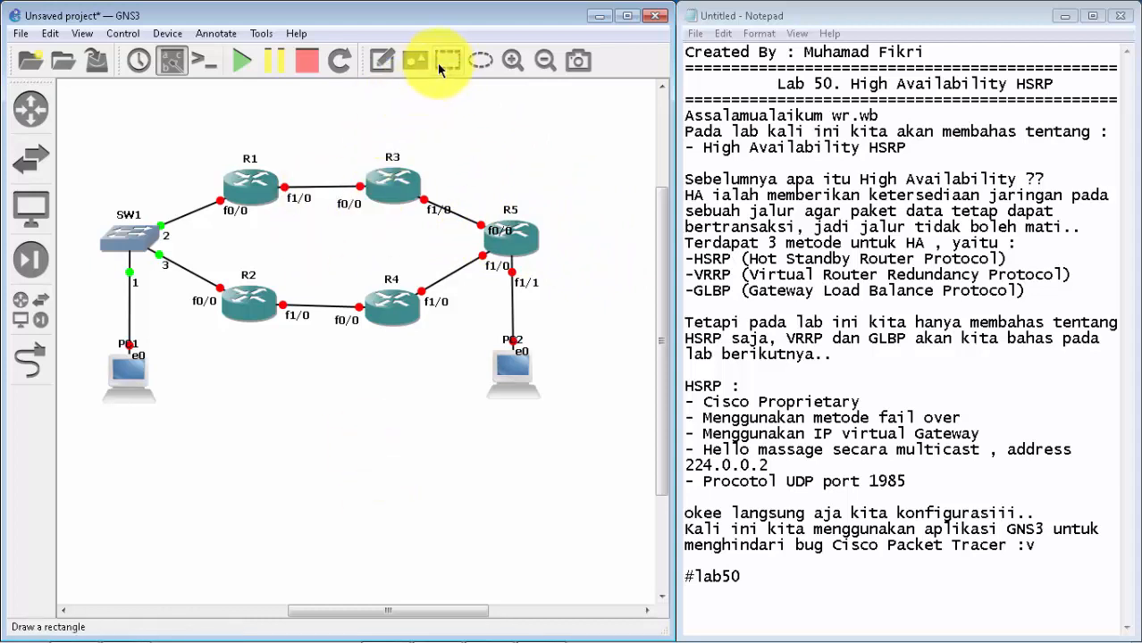
Step: Add a text note reading 192.168.1.0/24 just above the SW1 label
click(387, 65)
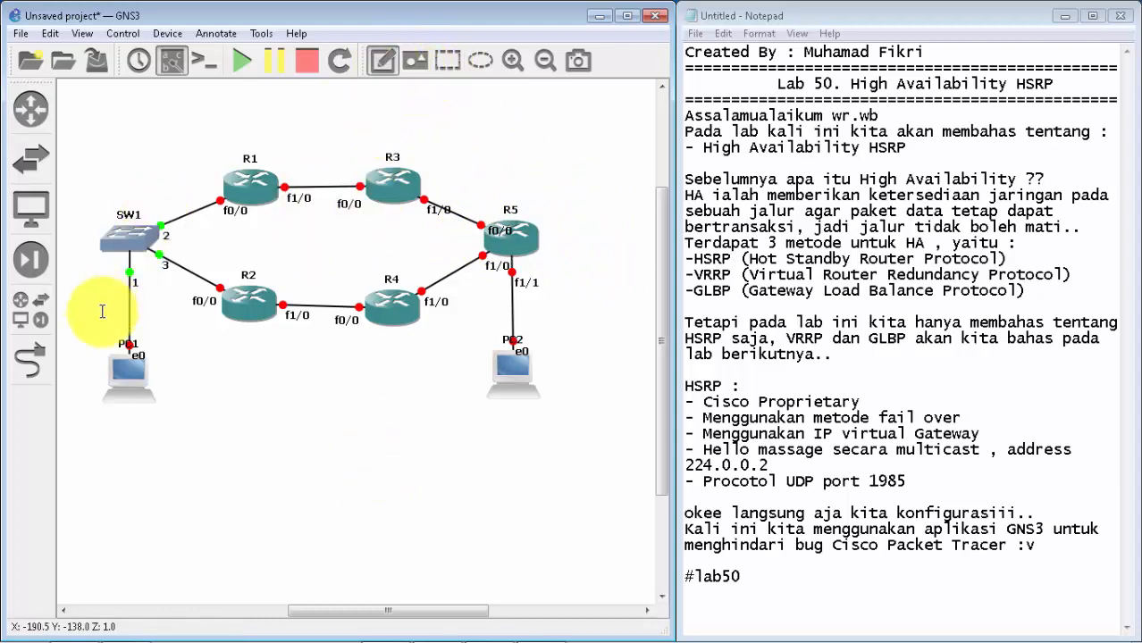
click(76, 198)
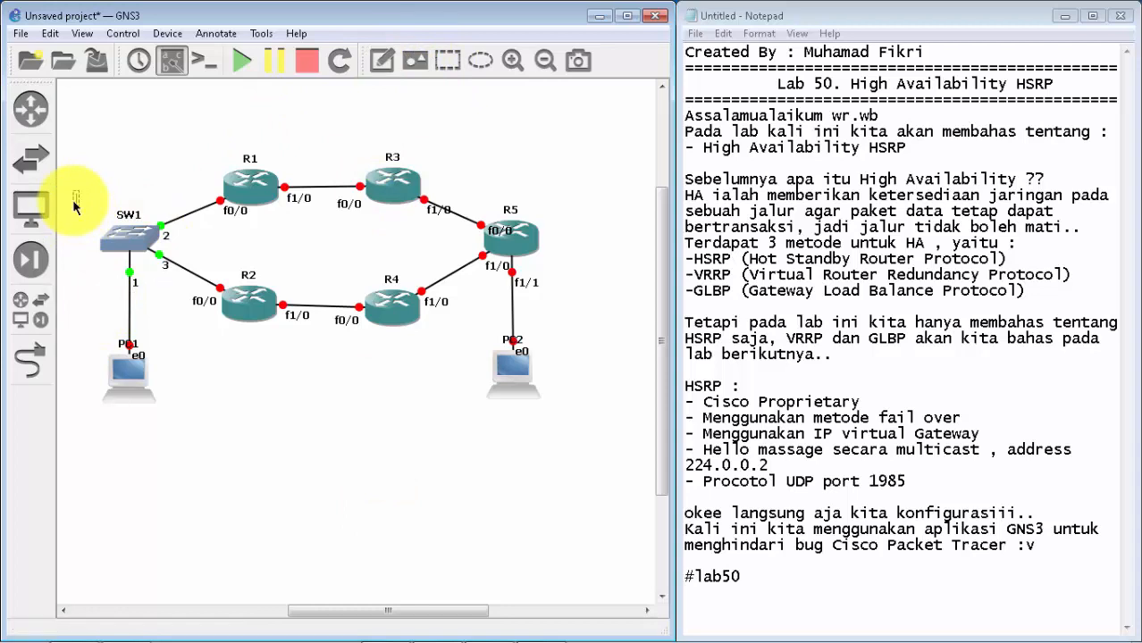
text(192.168.1.)
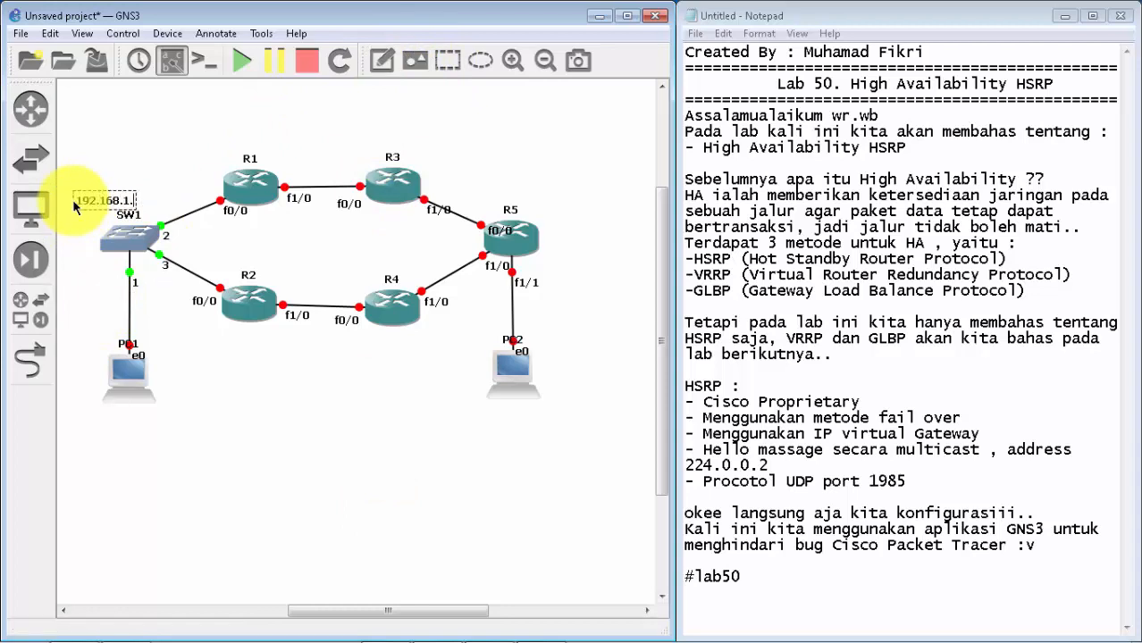
text(0/24)
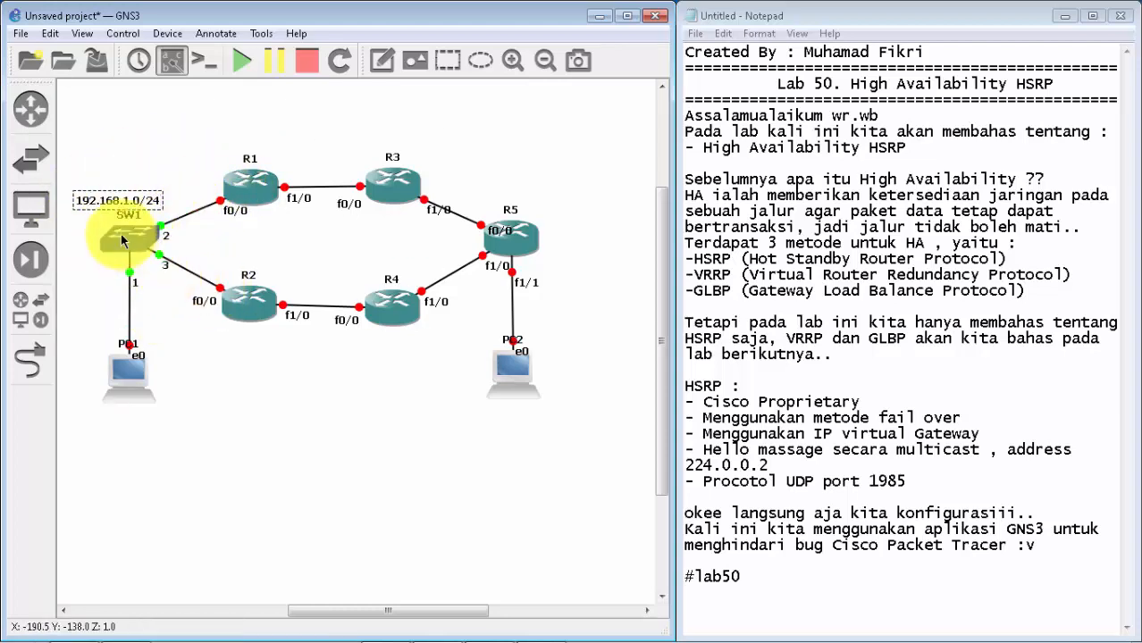
click(300, 147)
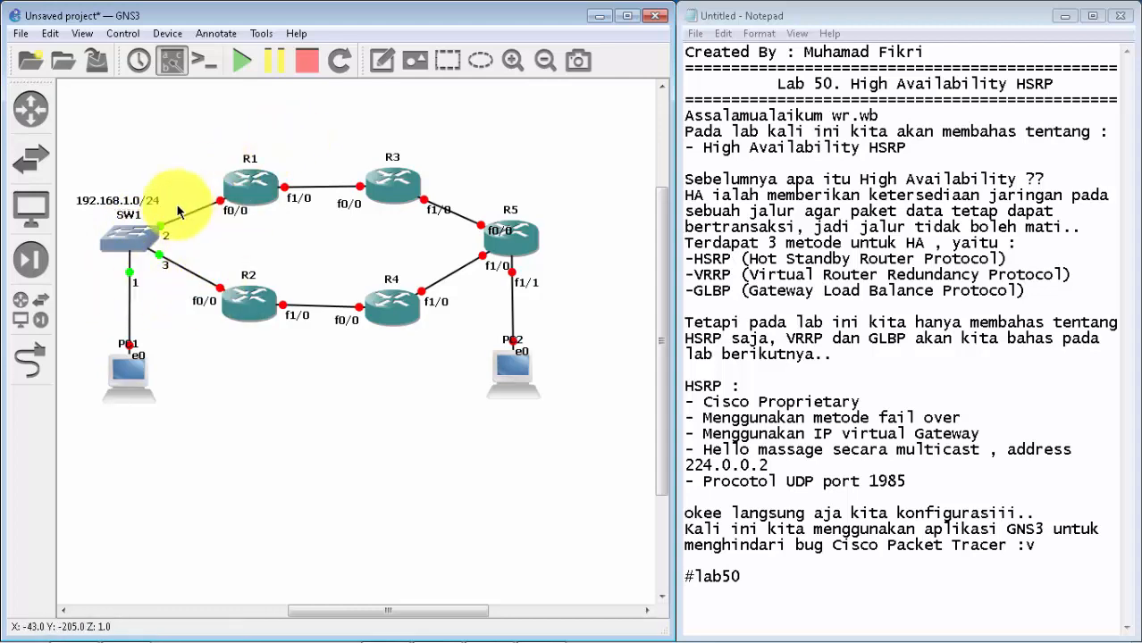
Step: Add a text note reading 13.13.13.0/24 above the link between R1 and R3
click(379, 63)
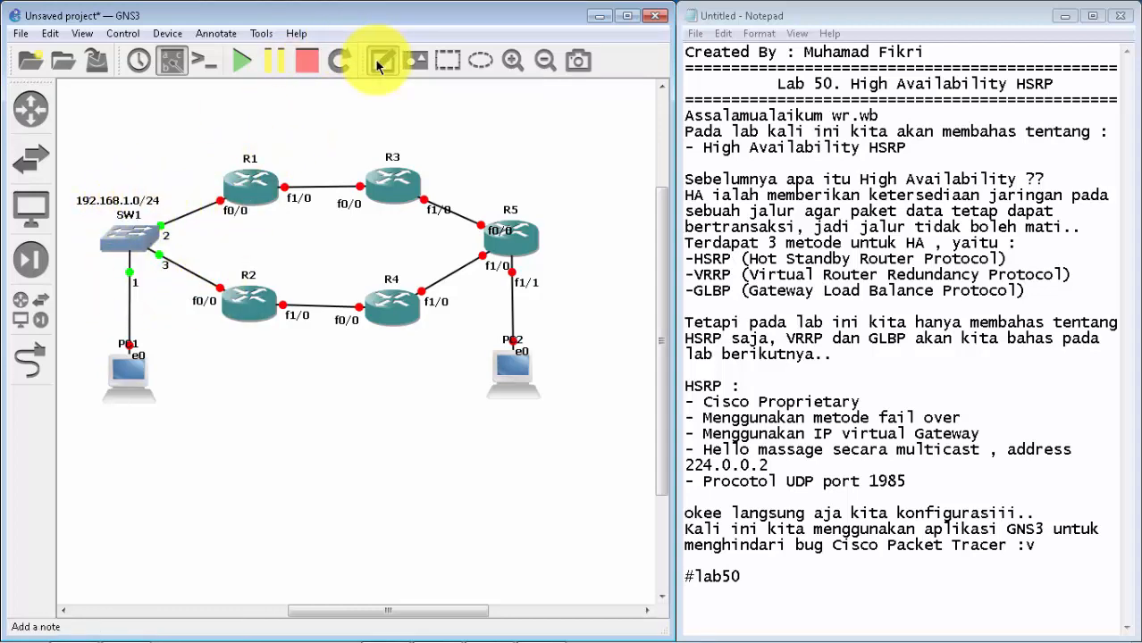
click(293, 165)
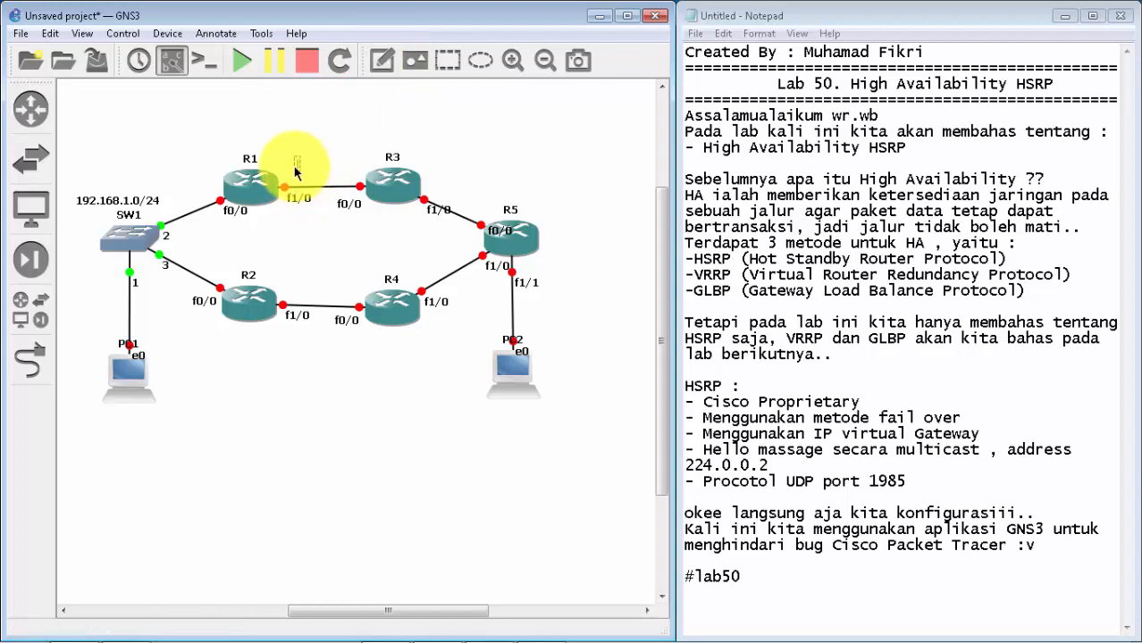
text(13.13.13.0/24)
click(411, 143)
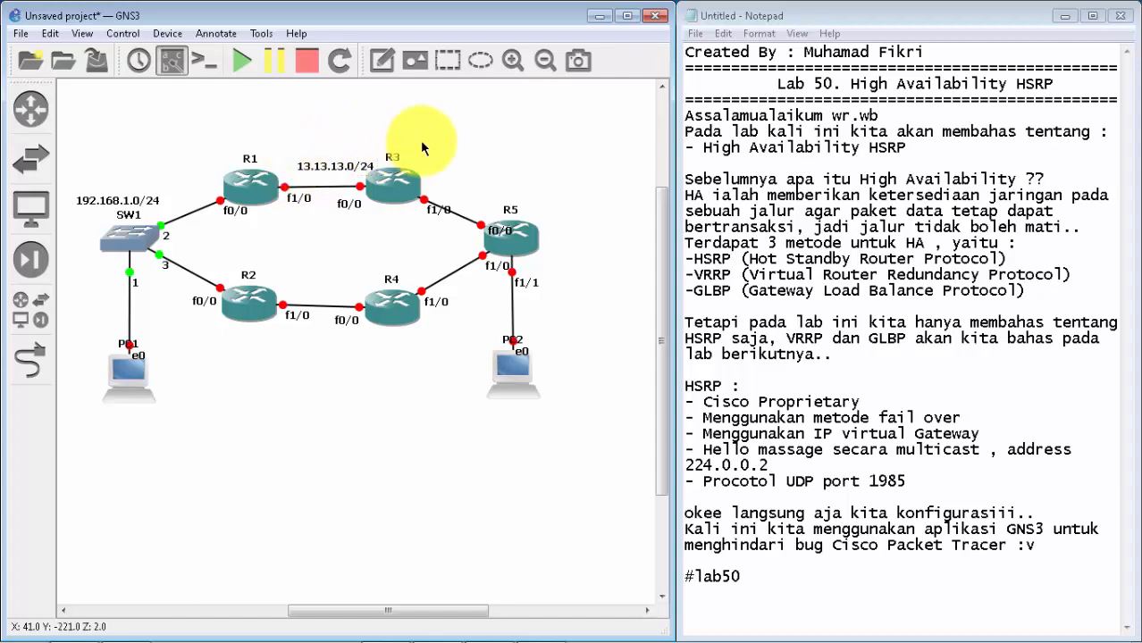
Step: Add a text note reading 24.24.24.0/24 above the link between R2 and R4
click(380, 64)
click(286, 286)
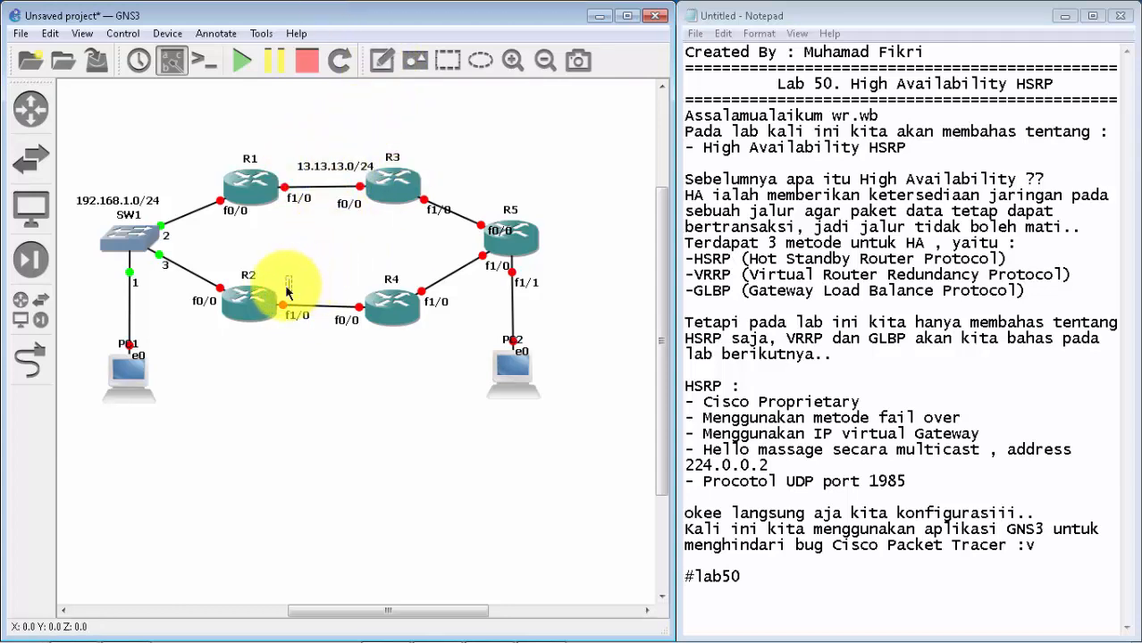
text(24.24.24.0/24)
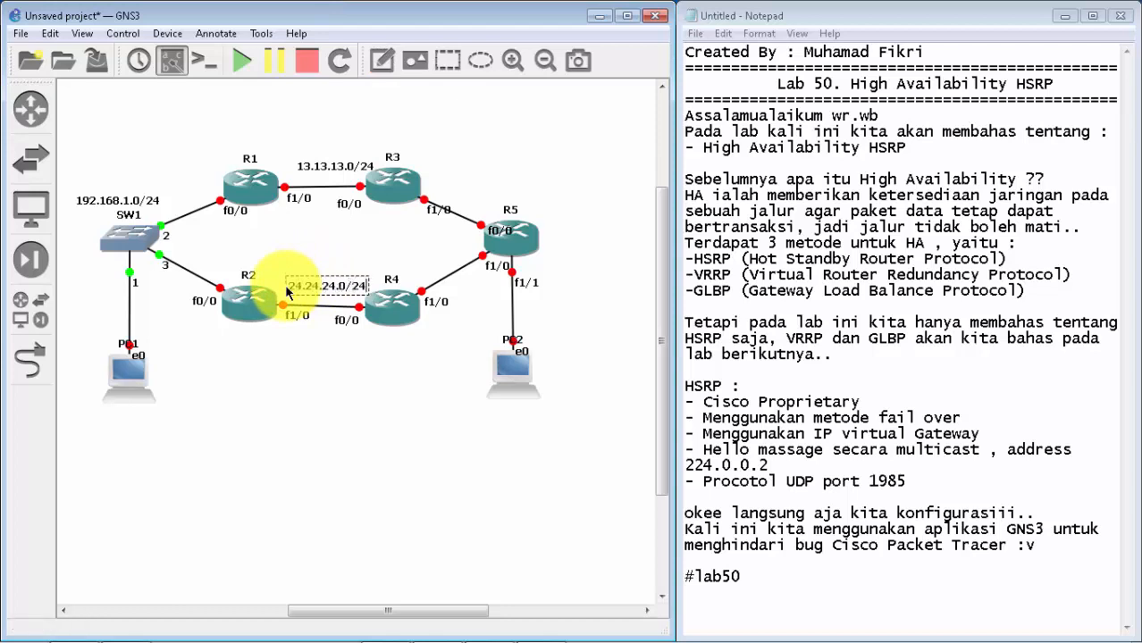
Step: Add a text note reading 35.35.35.0/24 above the link between R3 and R5
click(381, 60)
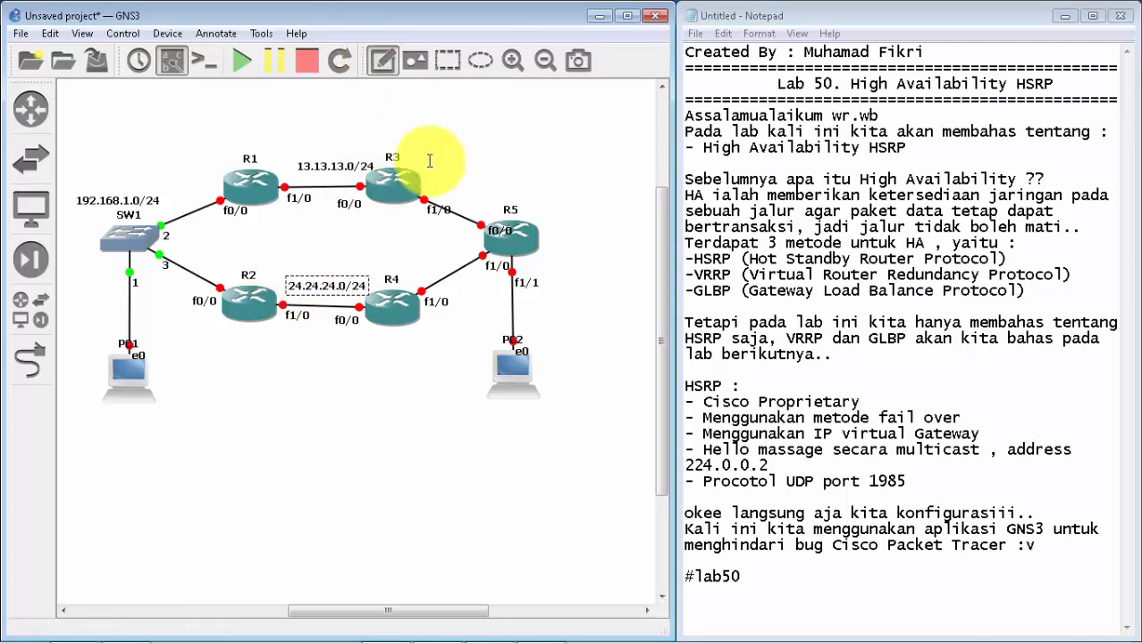
click(451, 195)
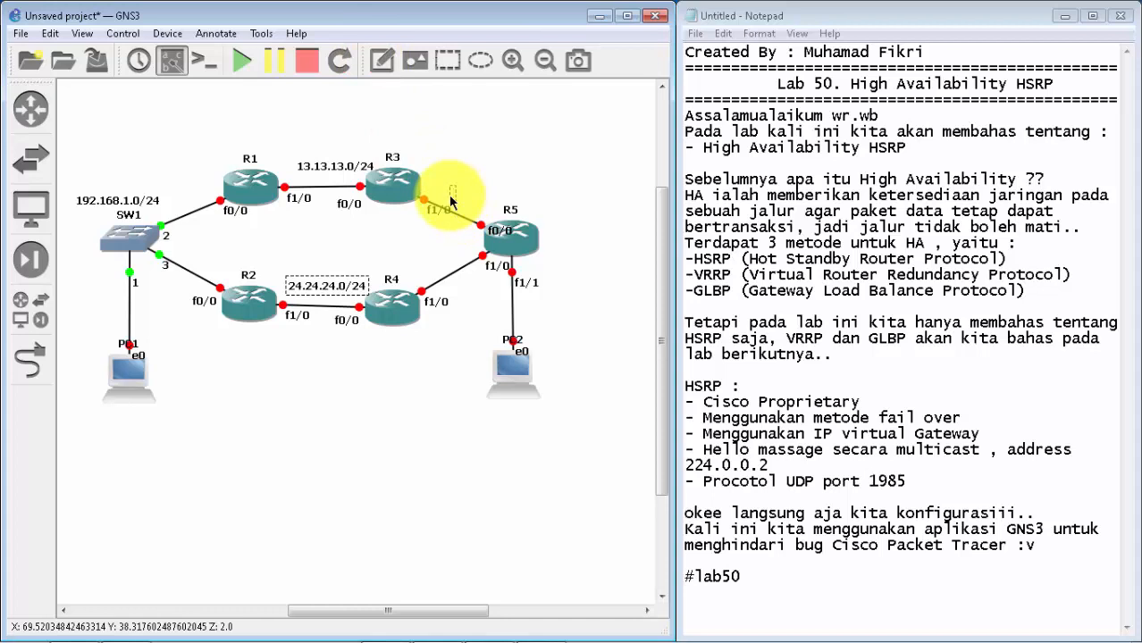
text(35.35.35.0/35)
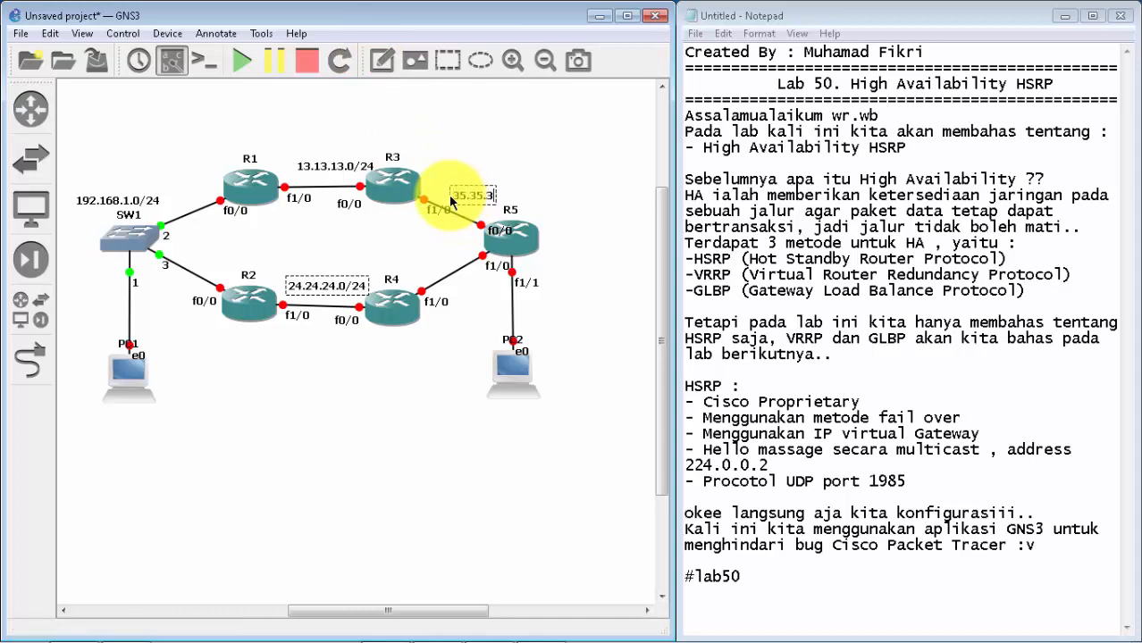
key(BackSpace)
key(BackSpace)
text(24)
click(514, 90)
Step: Add a 45.45.45.0/24 note above the R4–R5 link, move it clear of R5's f1/0 label, and nudge the 35.35.35.0/24 note slightly
click(384, 62)
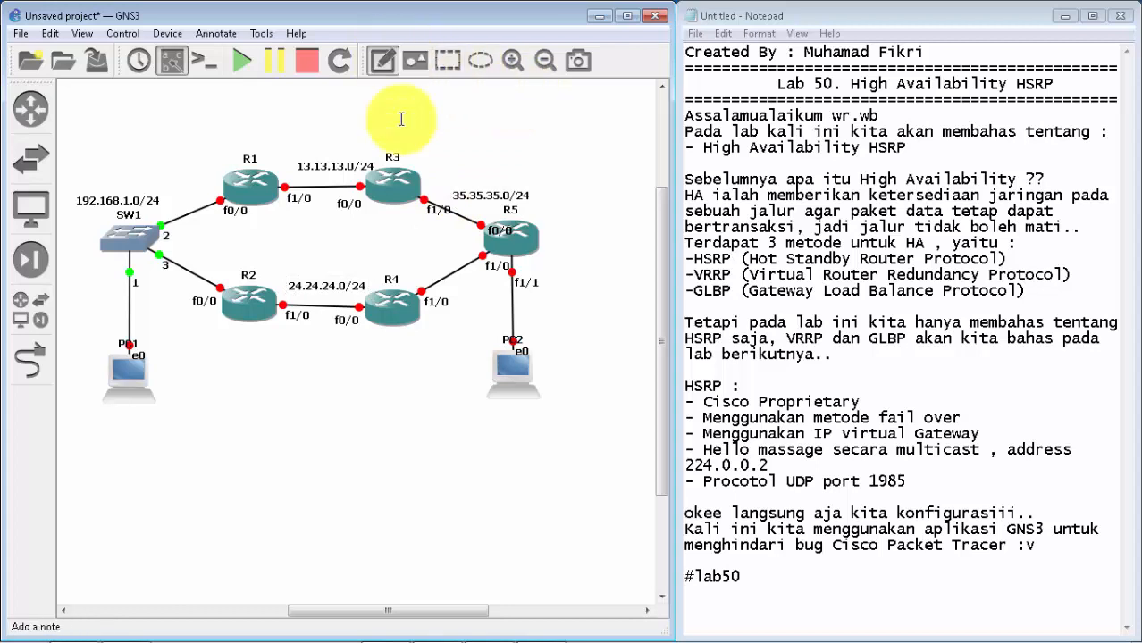
click(408, 260)
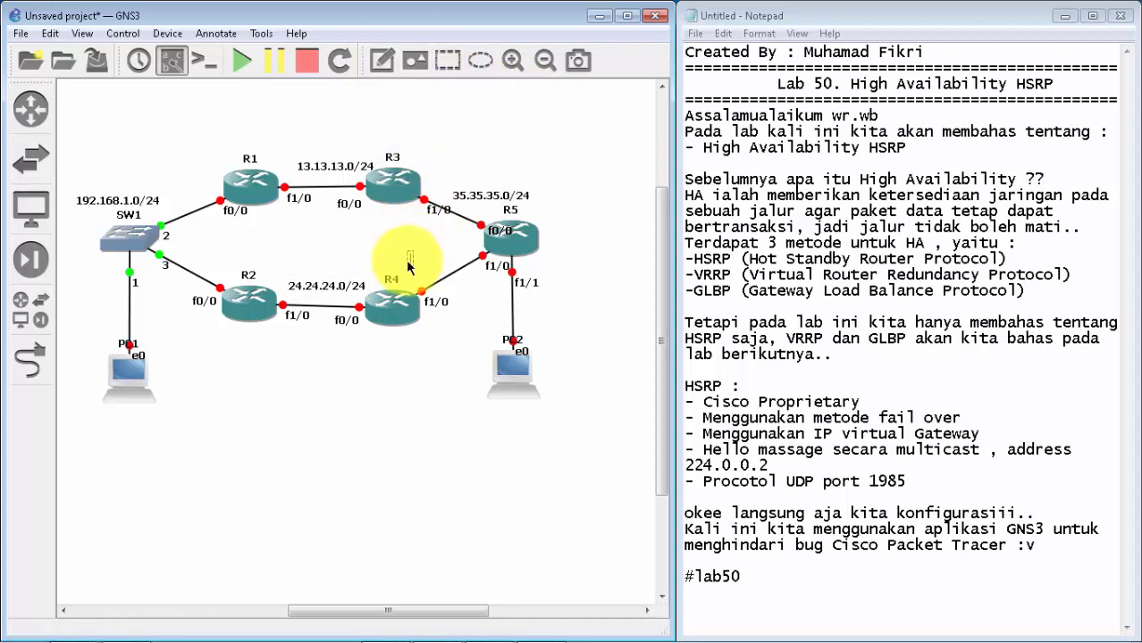
text(45.45.45.0)
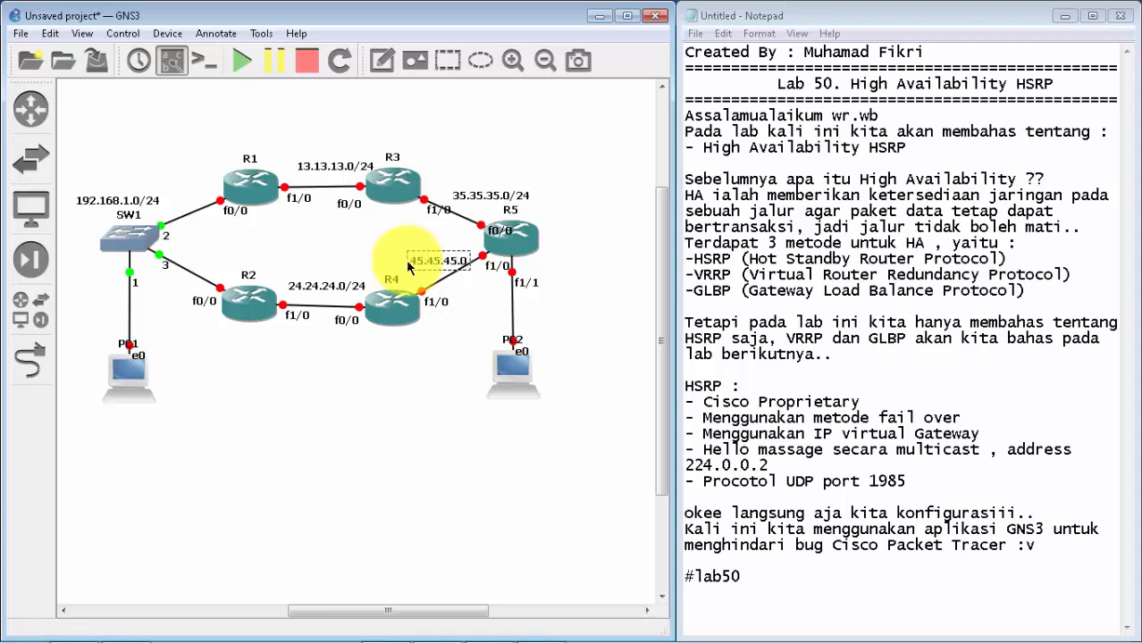
text(/24)
click(625, 225)
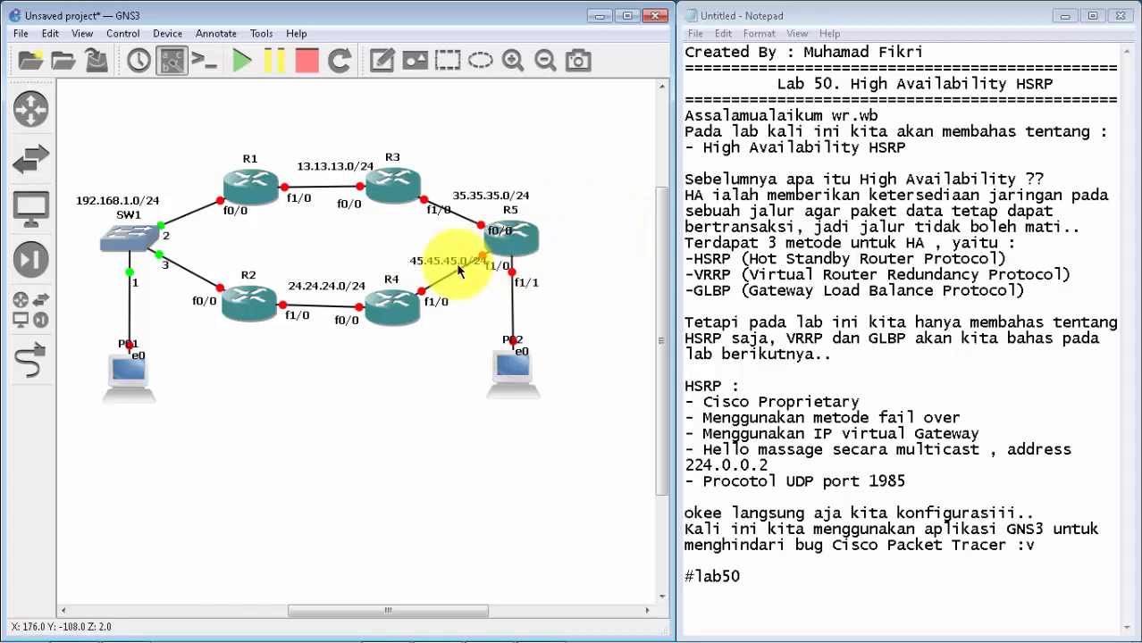
drag(459, 271, 433, 265)
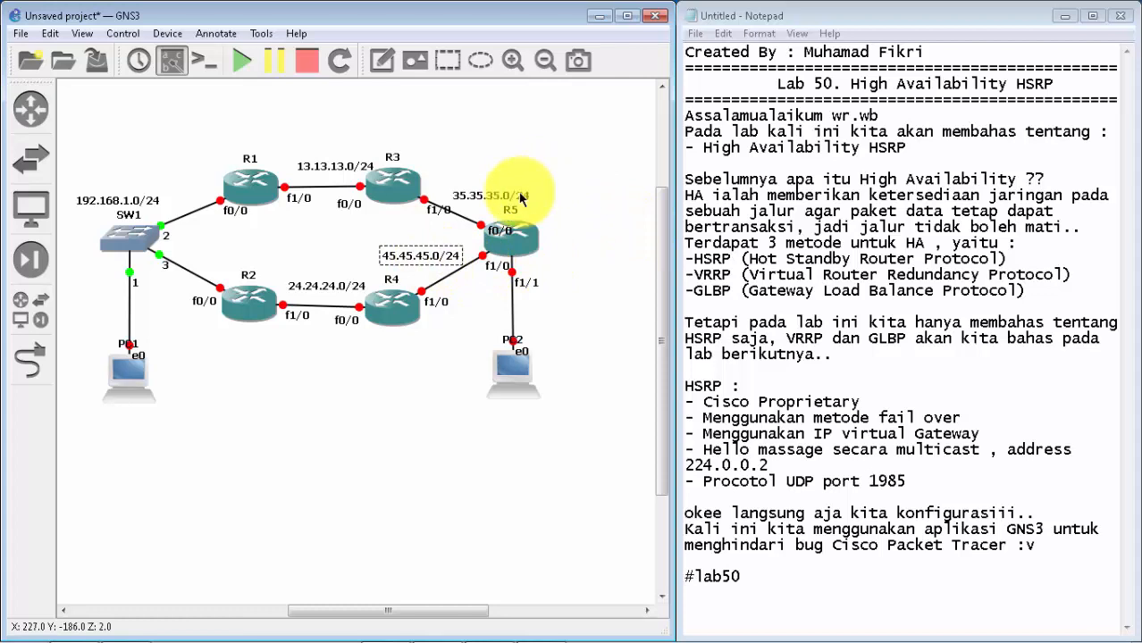
drag(521, 193, 518, 194)
click(548, 138)
Step: Add a text note reading 192.168.2.0/24 beside the link between R5 and PC2
click(381, 54)
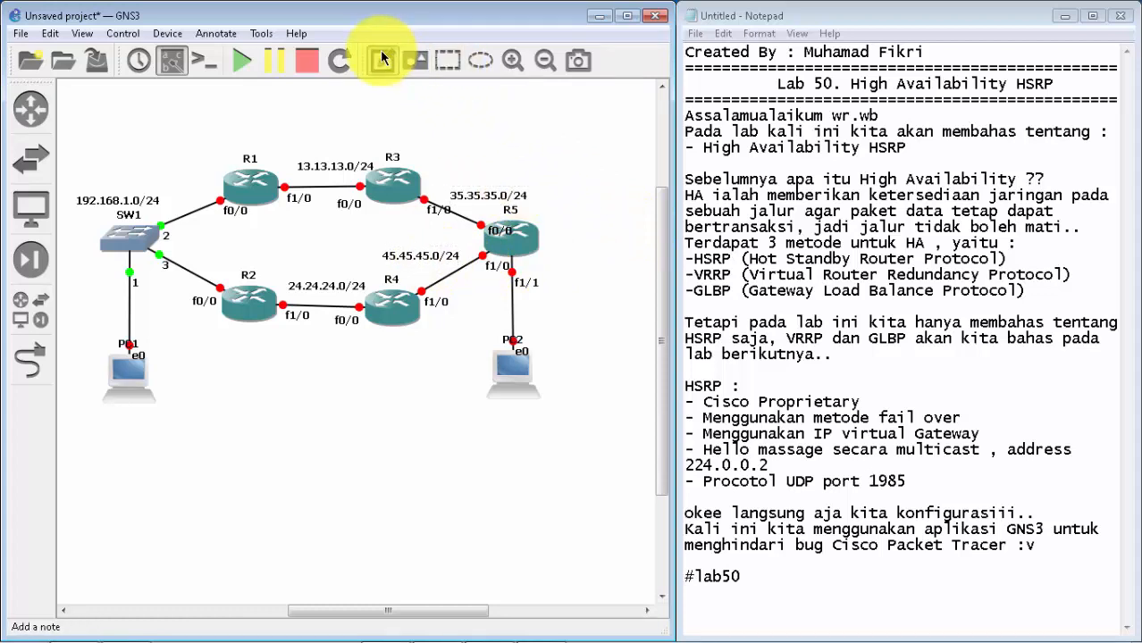
click(524, 315)
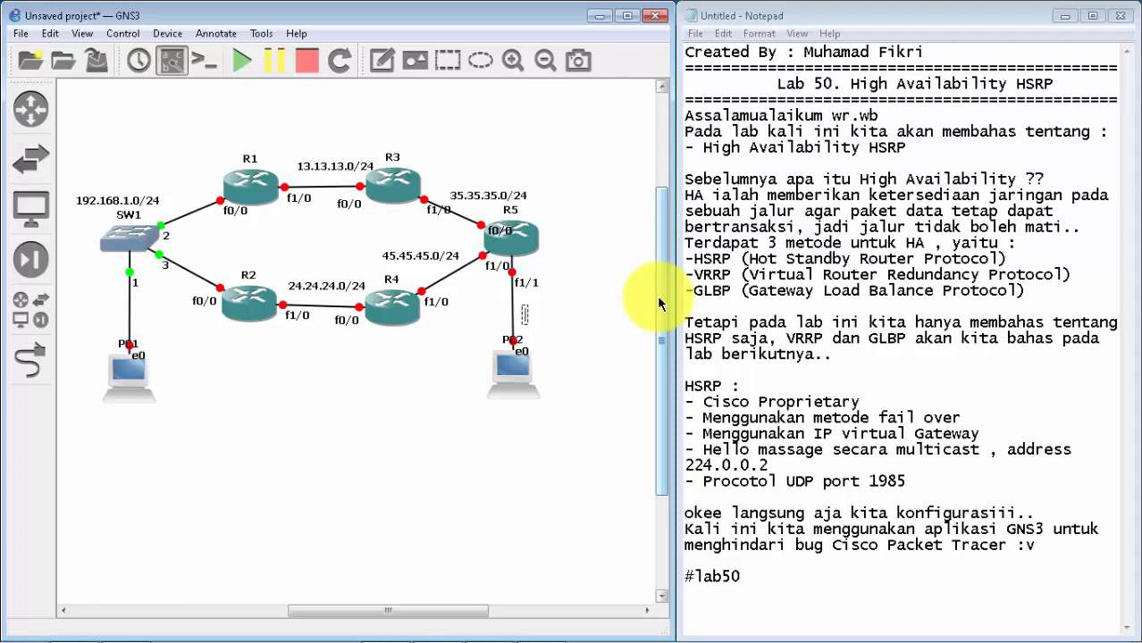
text(192.168.2.0/24)
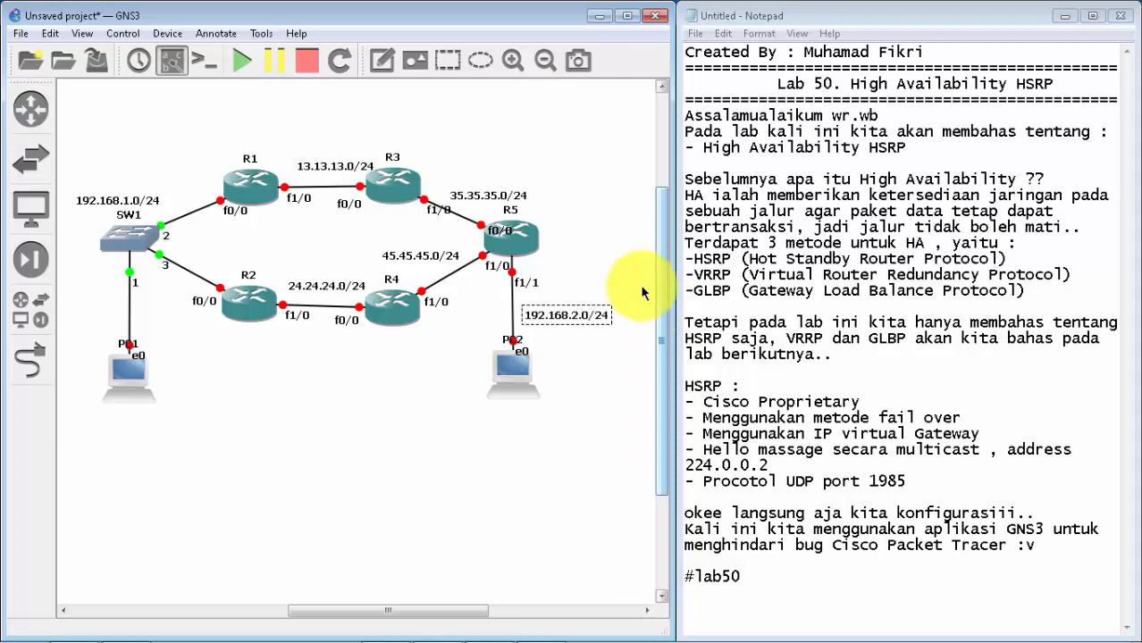
click(575, 210)
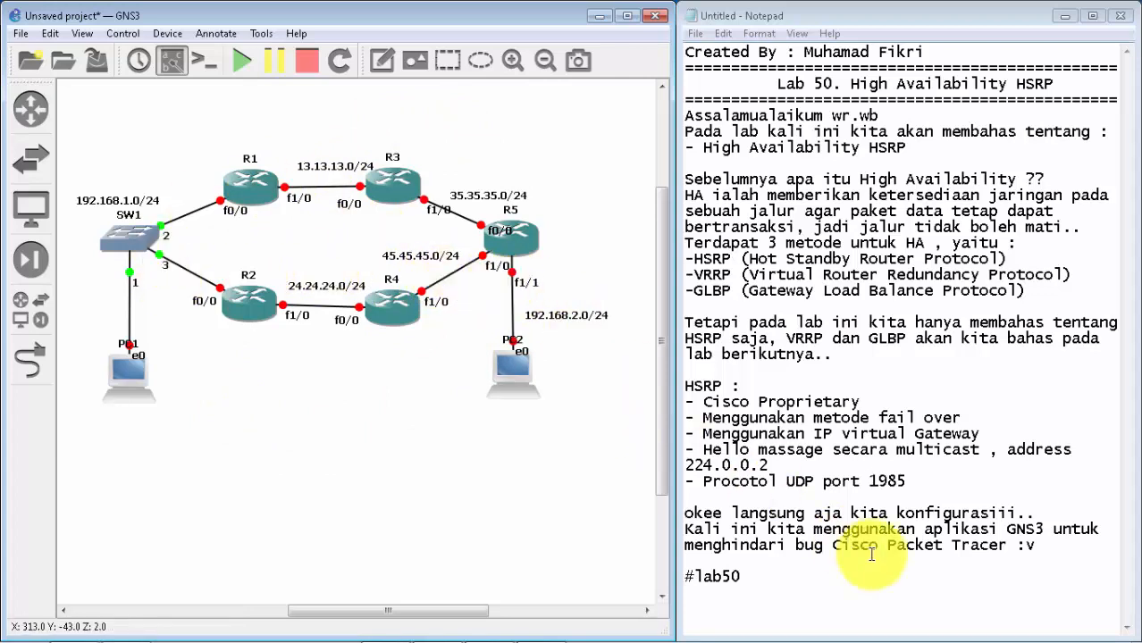
Step: In the Notepad notes, add the heading "Roles of HSRP :" below the Cisco Packet Tracer line, with a first bullet "- Active Router"
click(1042, 541)
key(Return)
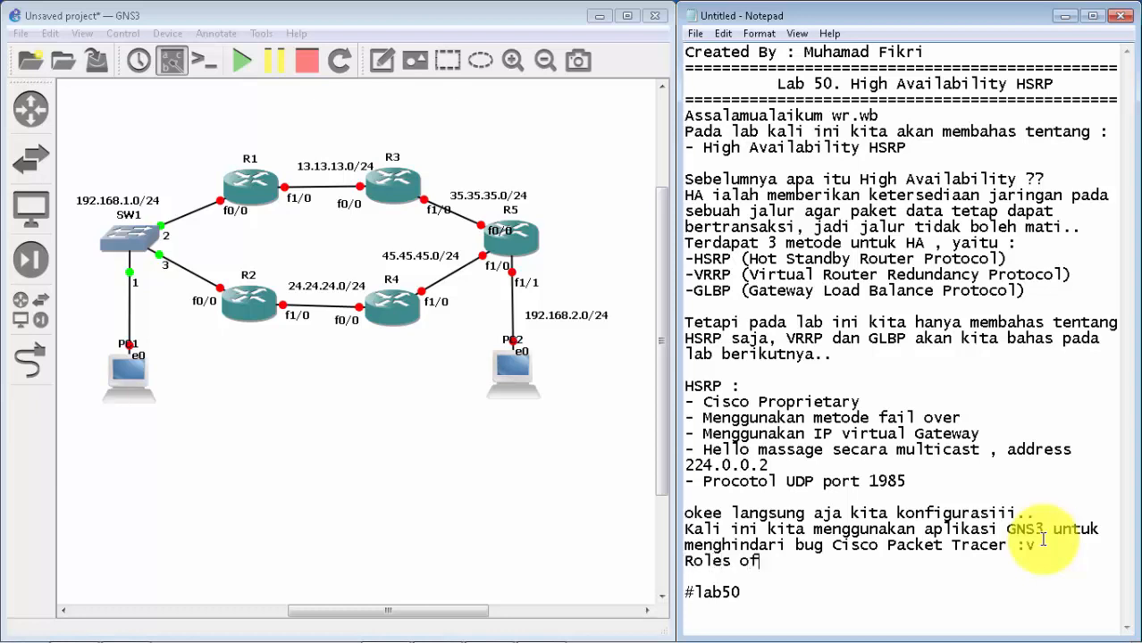
text(HSRP :)
key(Return)
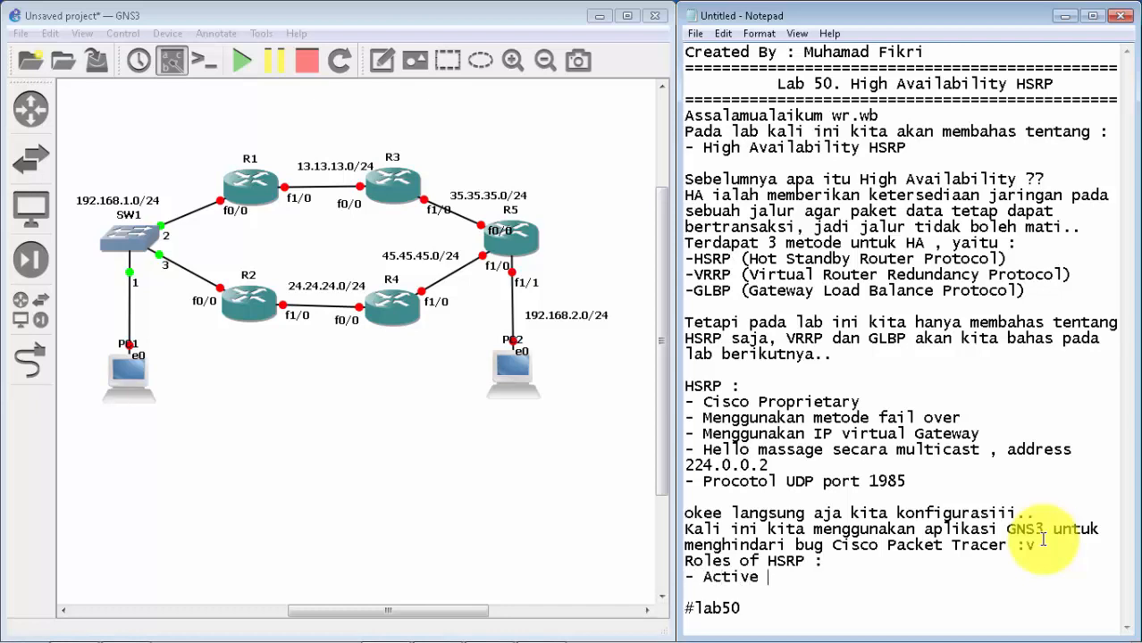
text(- Active Router)
key(Return)
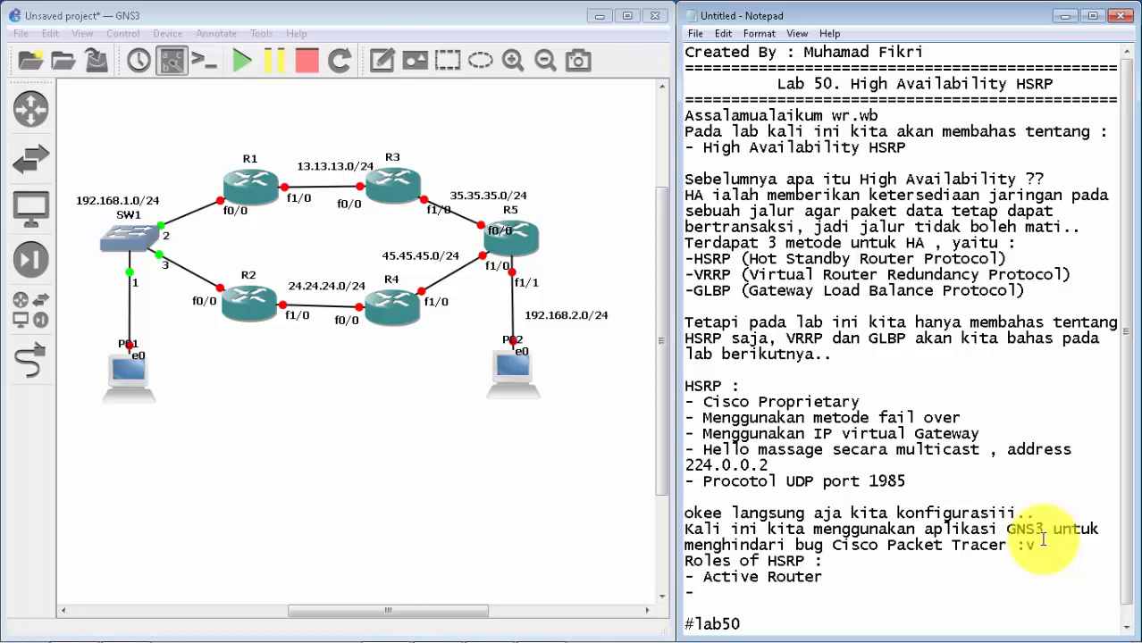
Step: Add the bullets "- Standbye Router" and "- Listening Router" to the HSRP roles list, keeping #lab50 after a blank line
text(- Standbye Router)
key(Return)
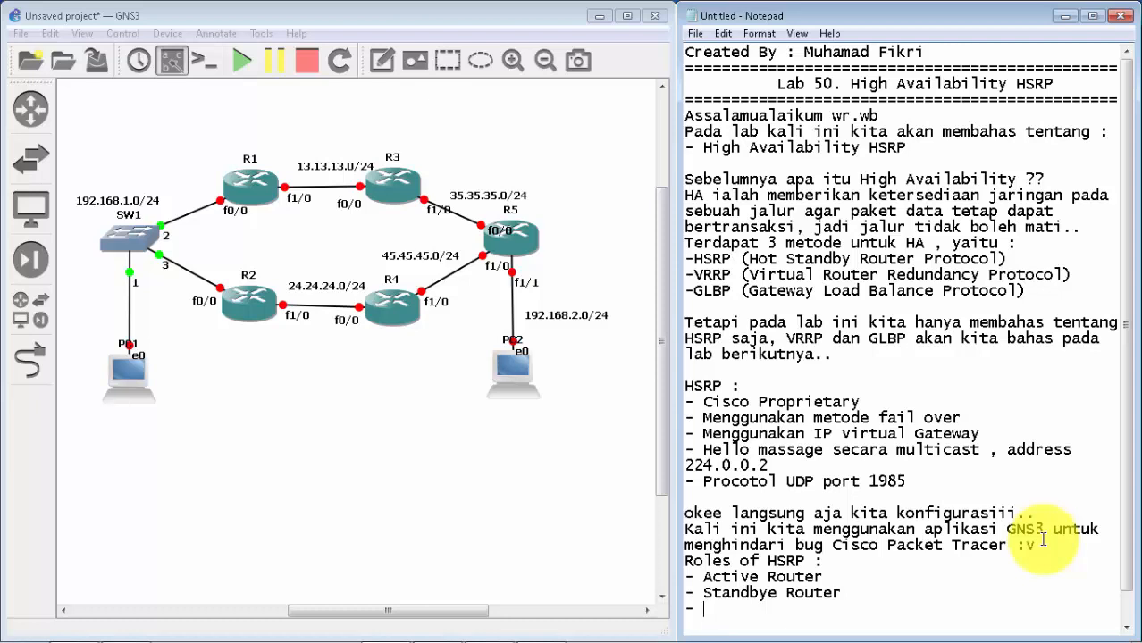
text(- Listening Router)
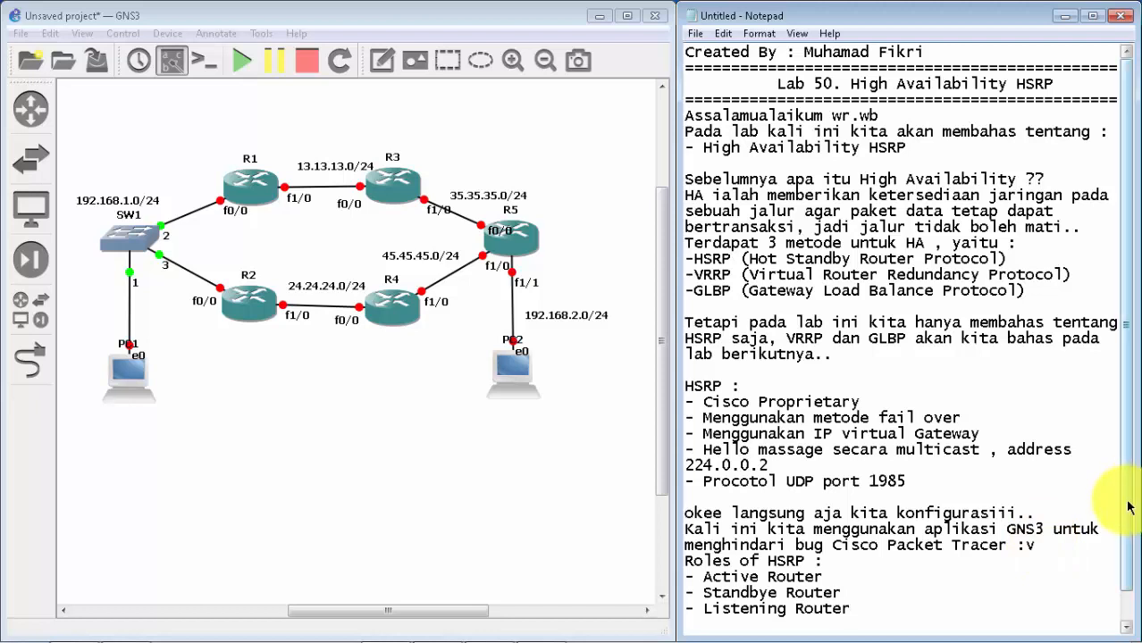
key(Return)
key(Return)
text(#lab50)
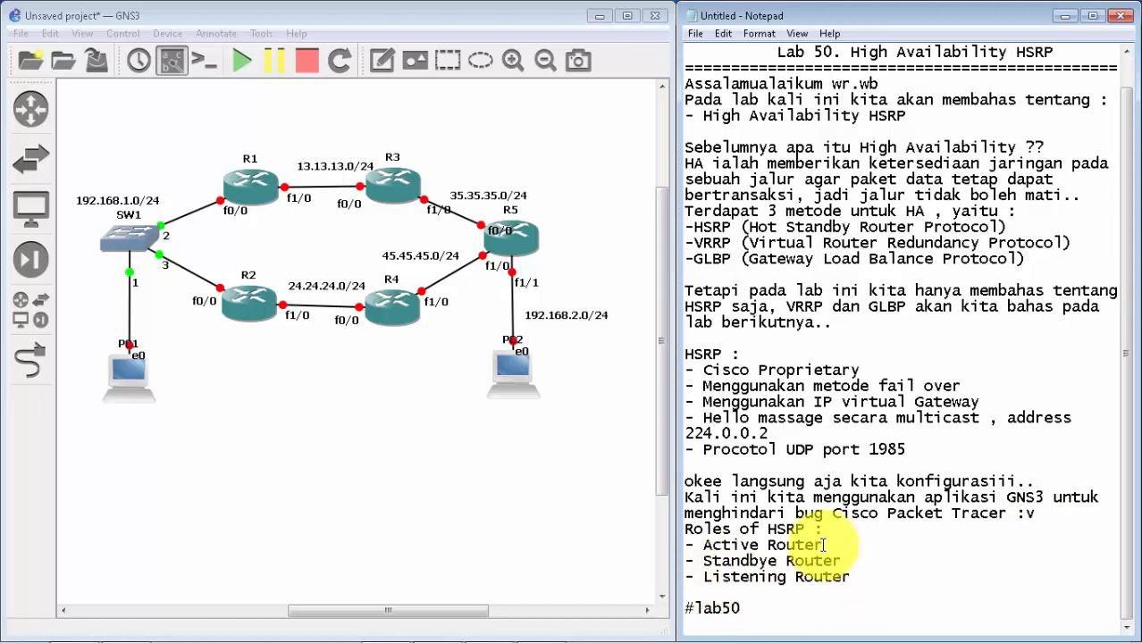
Step: Review the Active Router entry in the HSRP roles list, and return to the GNS3 topology
drag(824, 544, 704, 544)
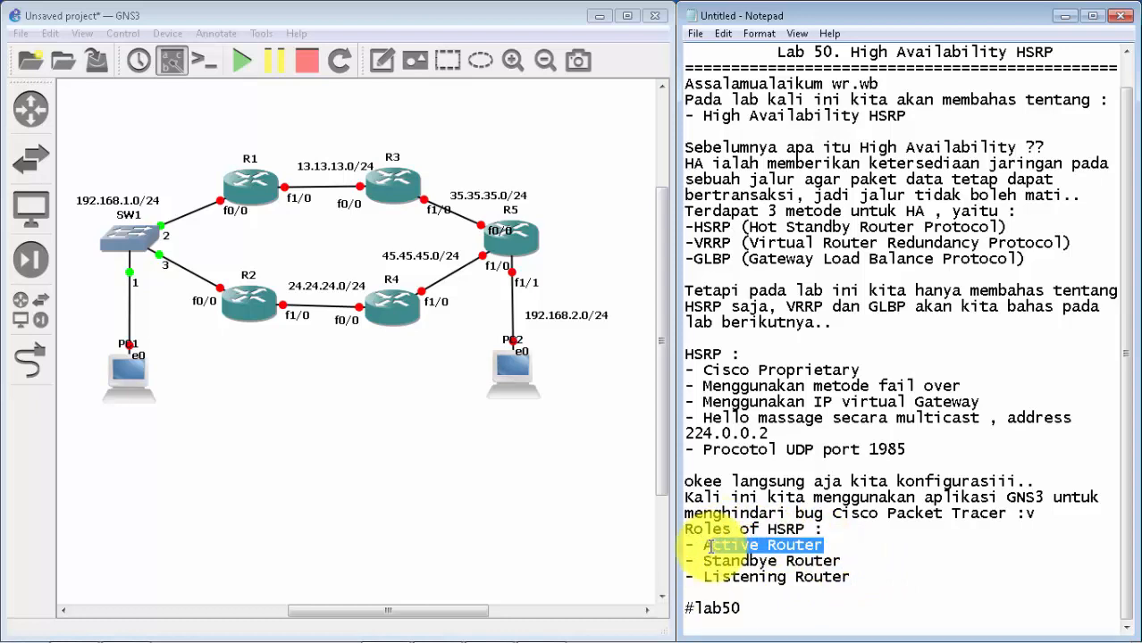
click(834, 545)
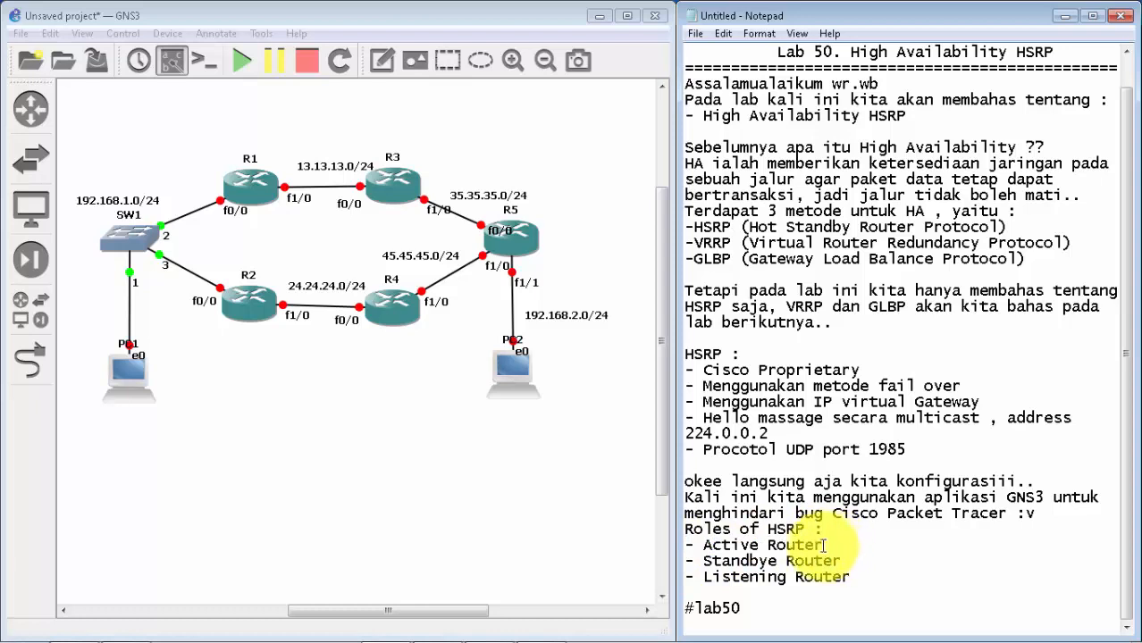
drag(822, 545, 701, 547)
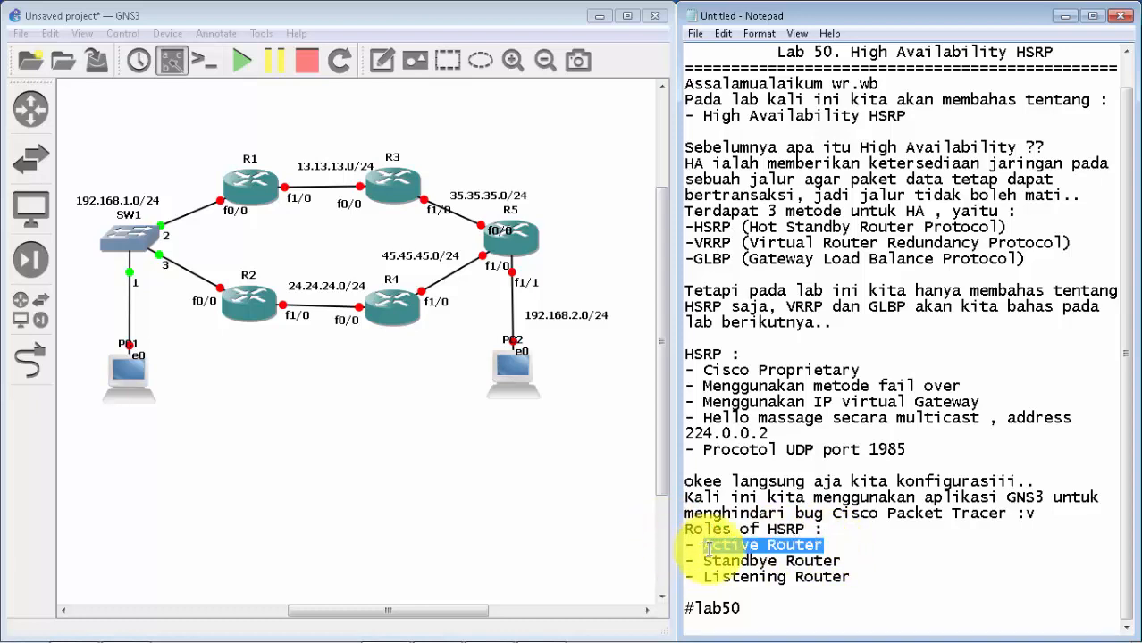
click(840, 547)
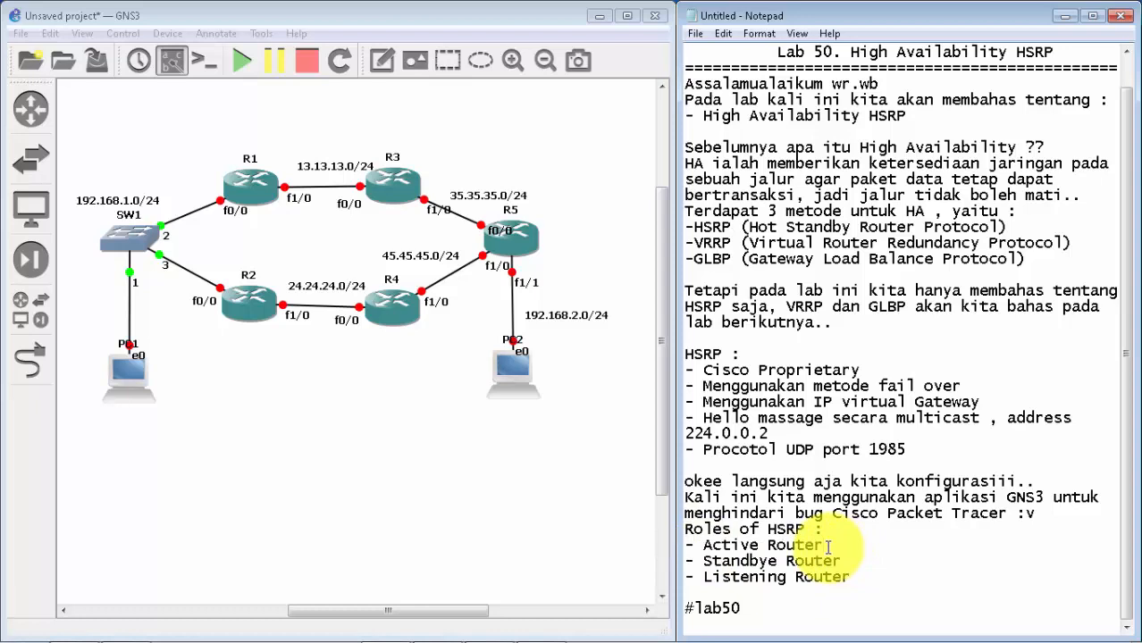
drag(827, 547, 757, 552)
drag(718, 551, 706, 545)
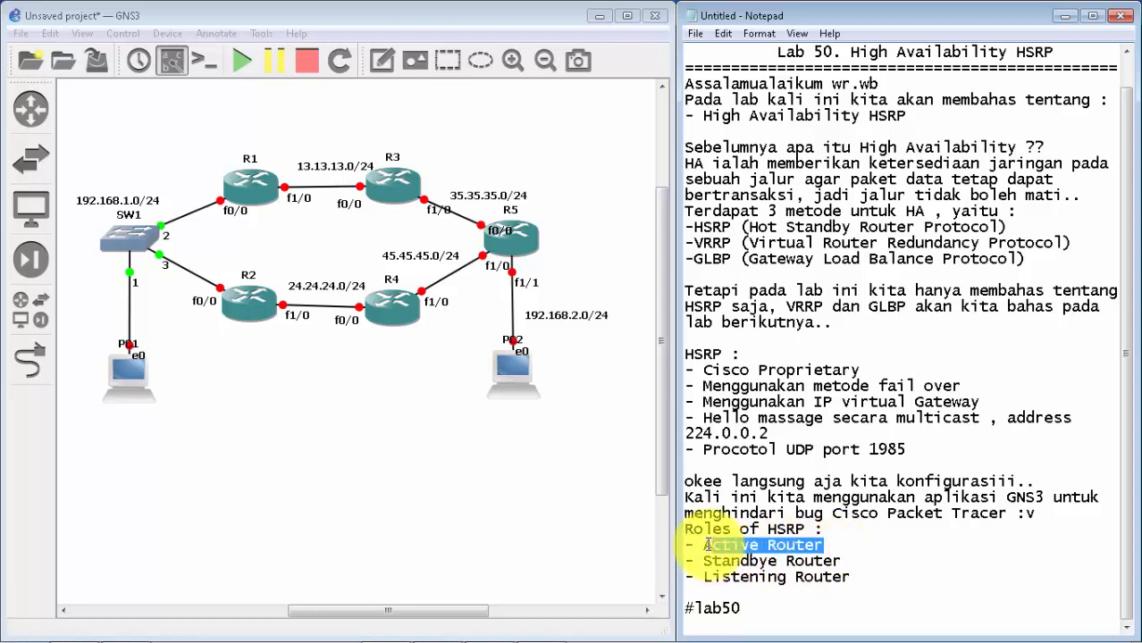
click(856, 538)
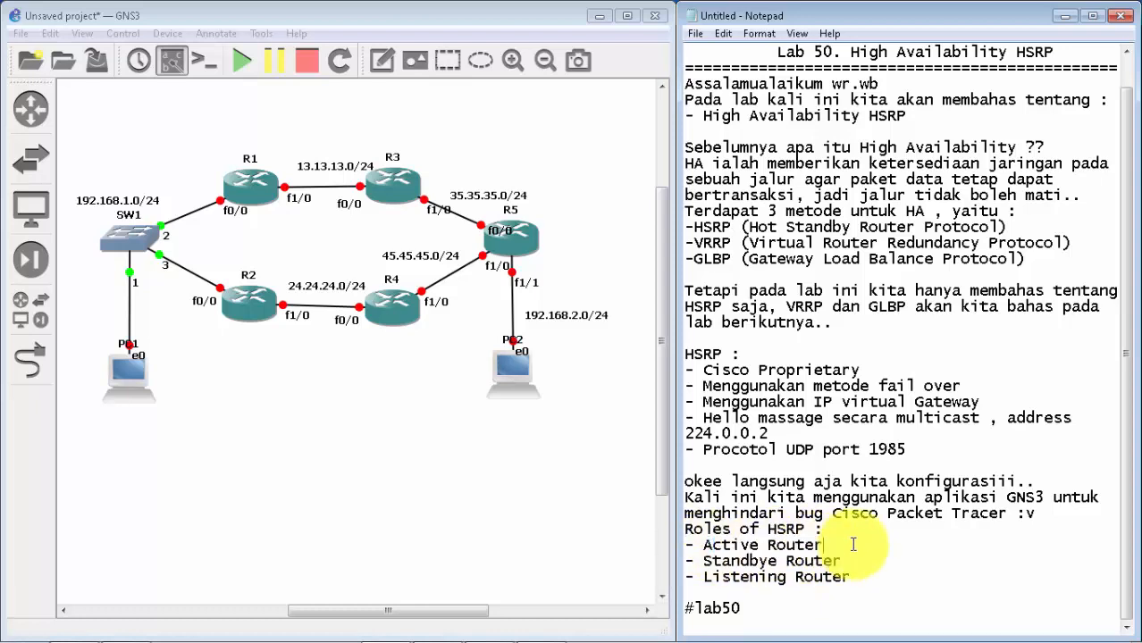
click(428, 522)
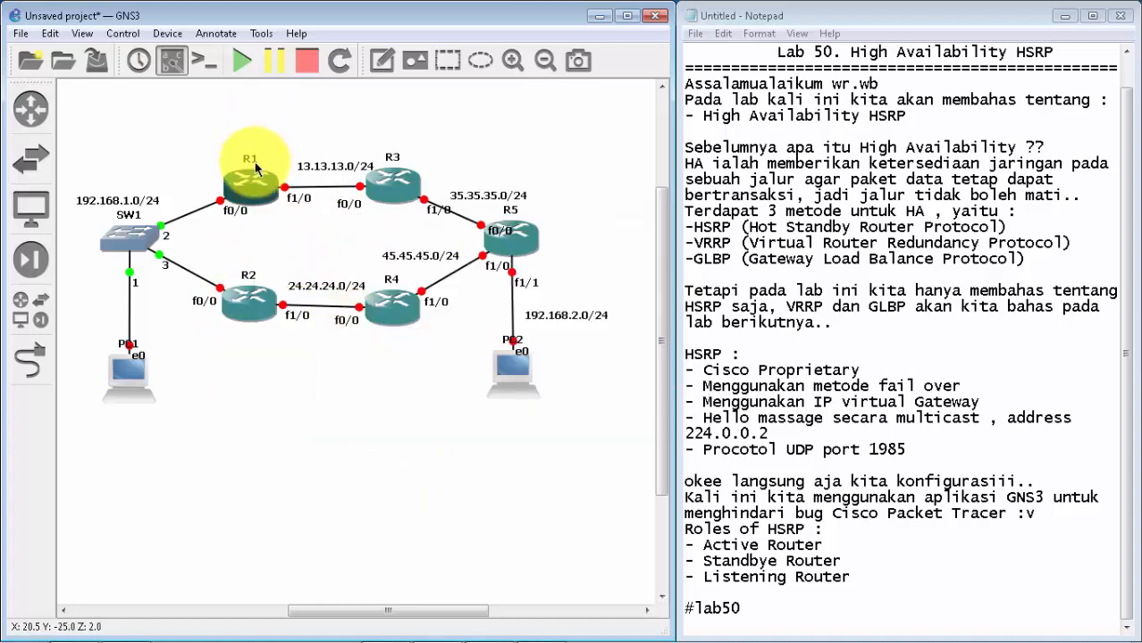
Step: Start router R1, open its console, and minimize the console window
mouse_move(254, 181)
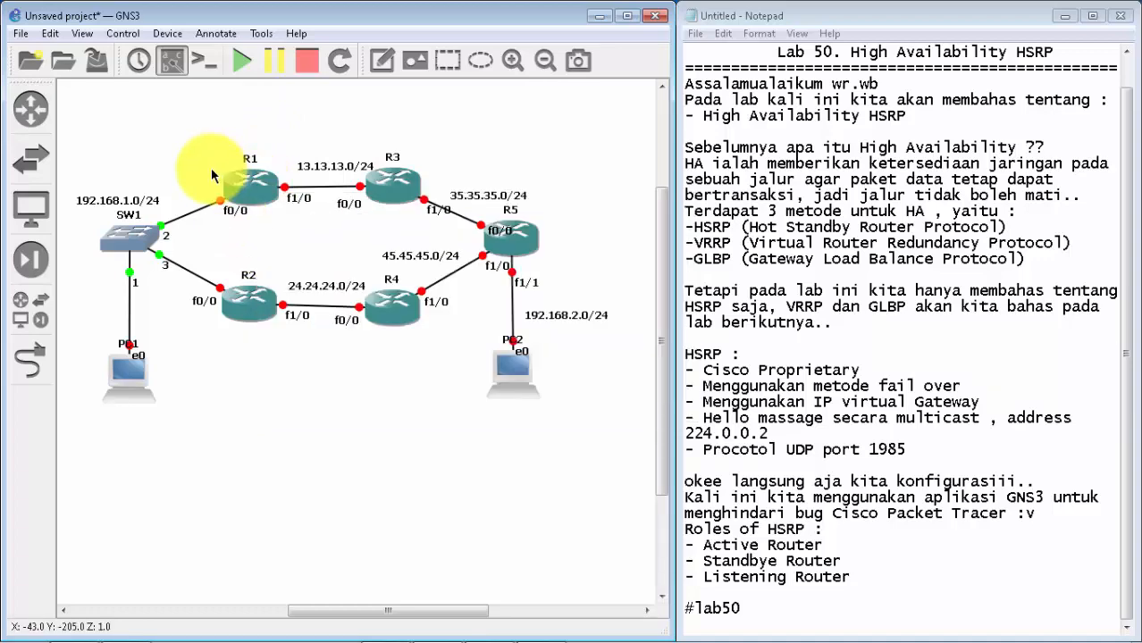
right_click(252, 190)
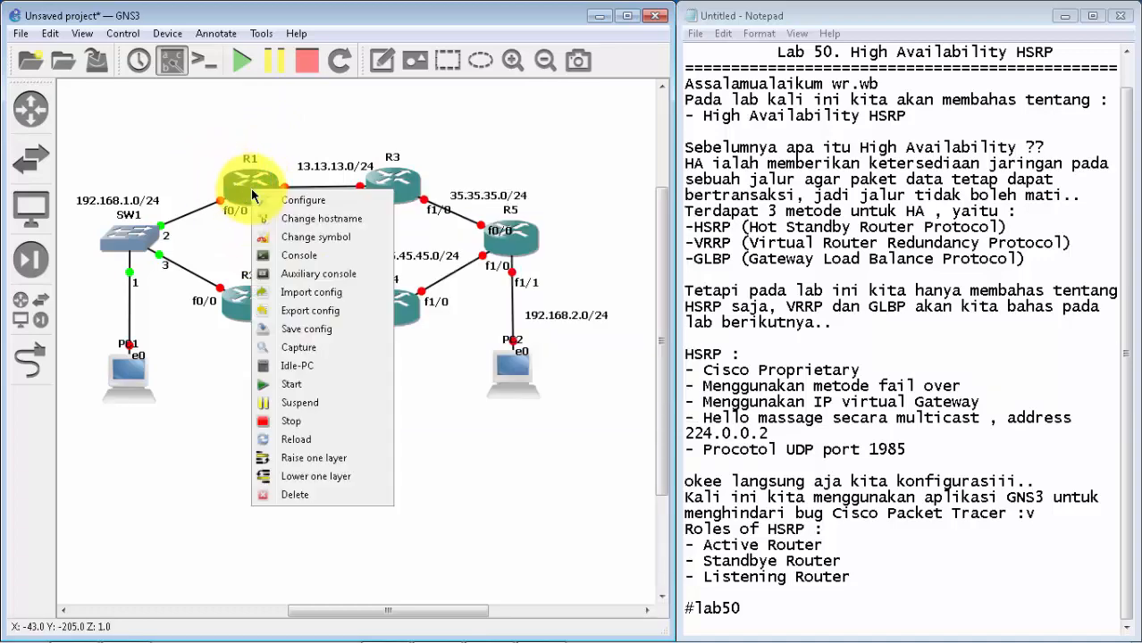
click(331, 384)
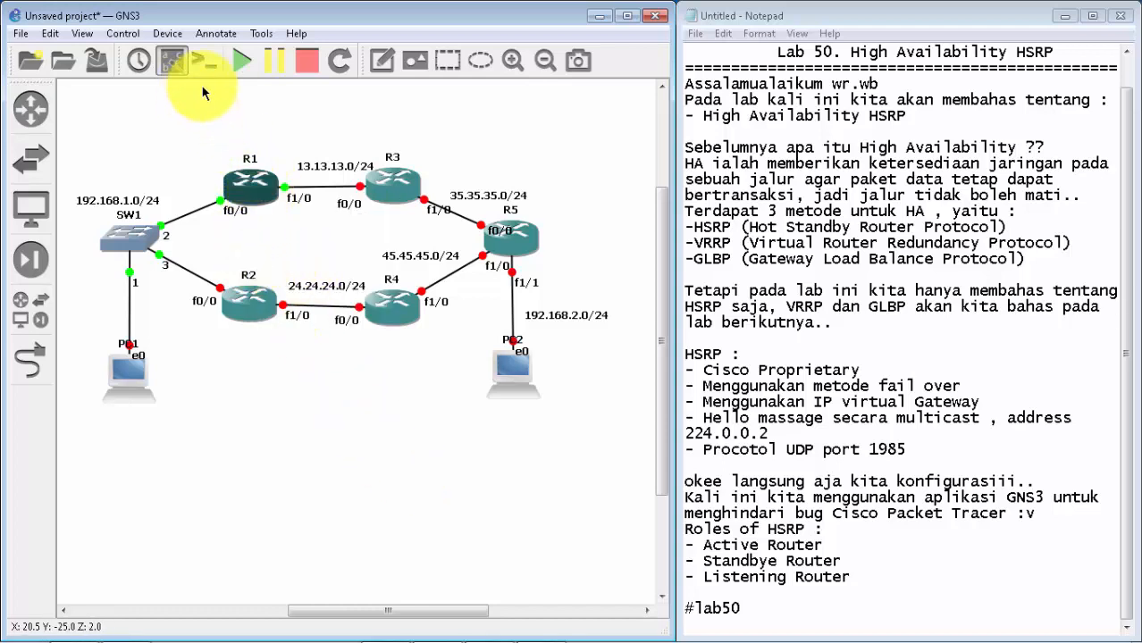
right_click(255, 182)
click(320, 265)
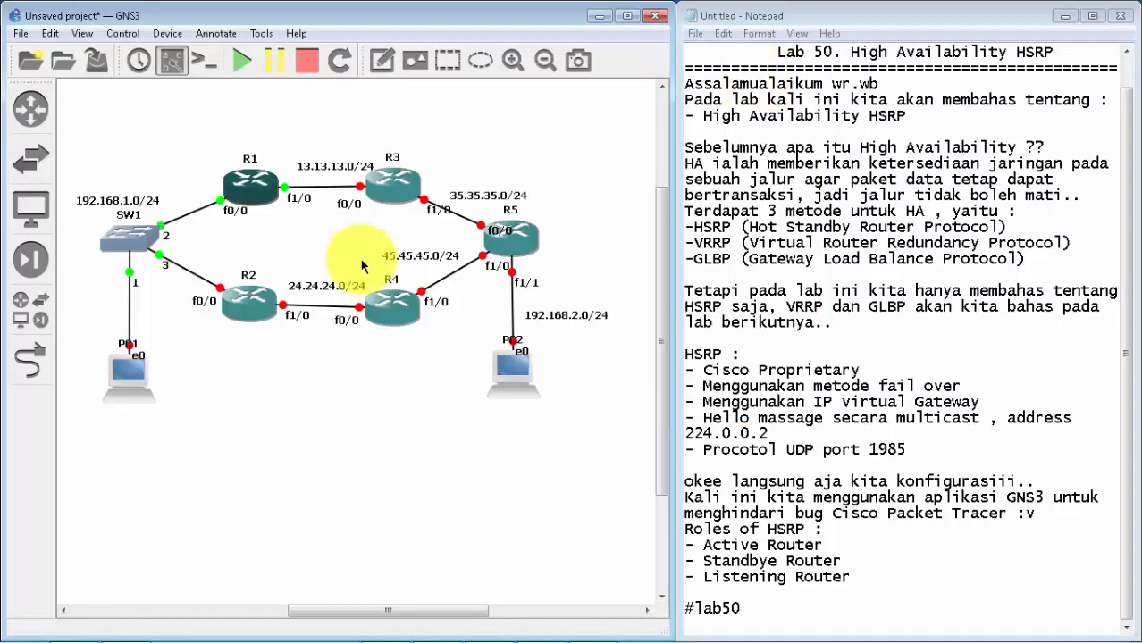
click(753, 79)
Step: Start router R2, open its console, and minimize the console window
right_click(257, 313)
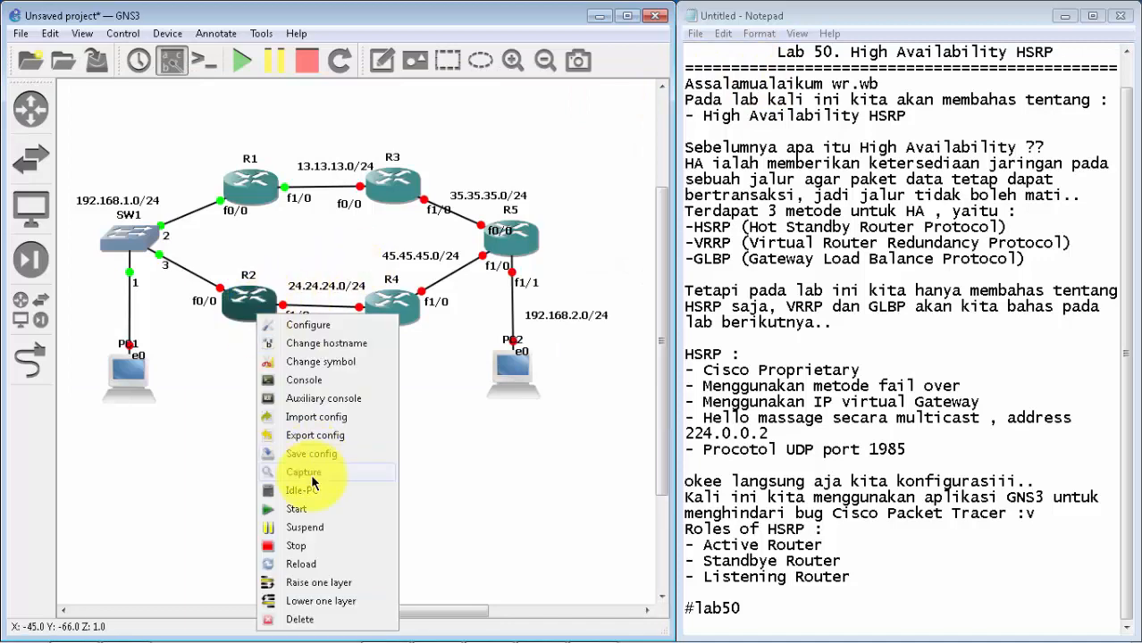
click(305, 509)
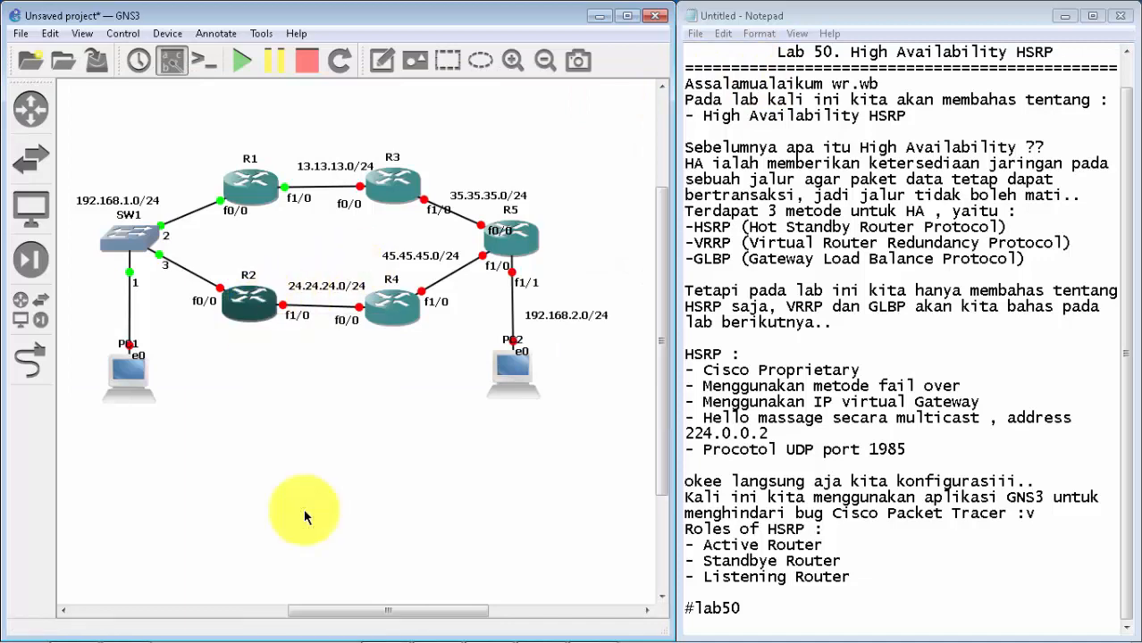
right_click(237, 305)
click(282, 364)
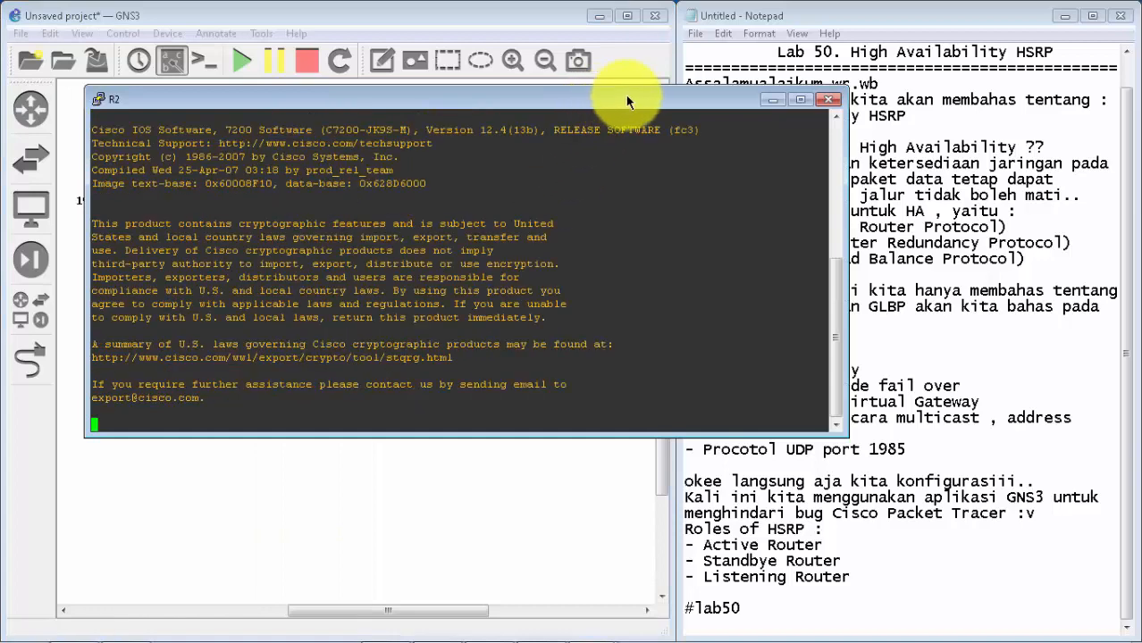
click(768, 98)
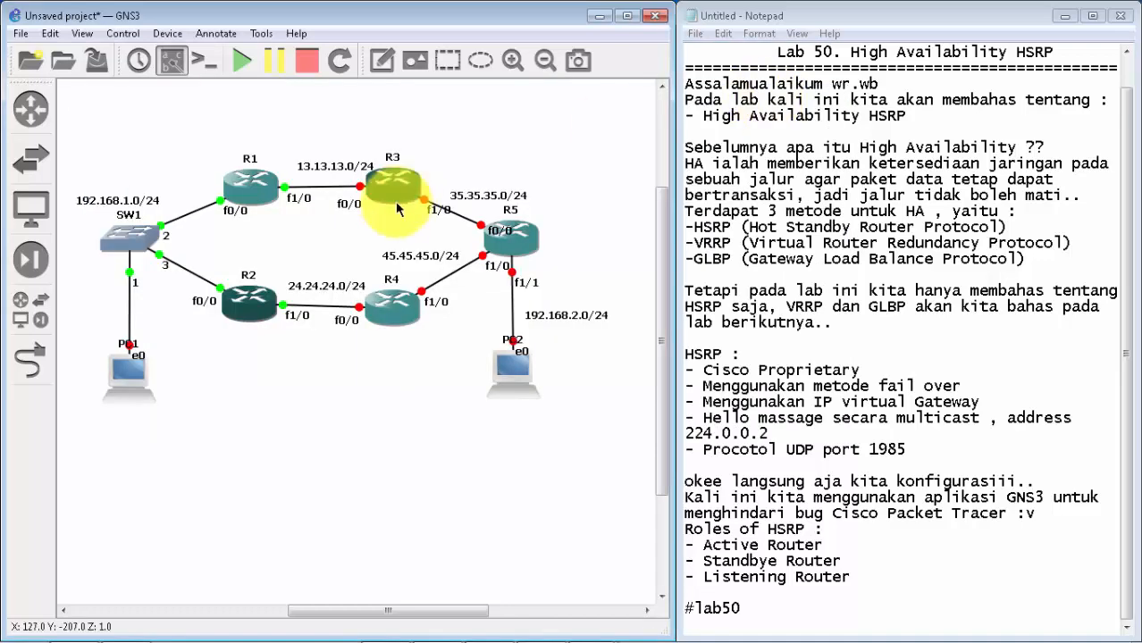
Step: Start router R3, open its console, and minimize the console window
right_click(394, 198)
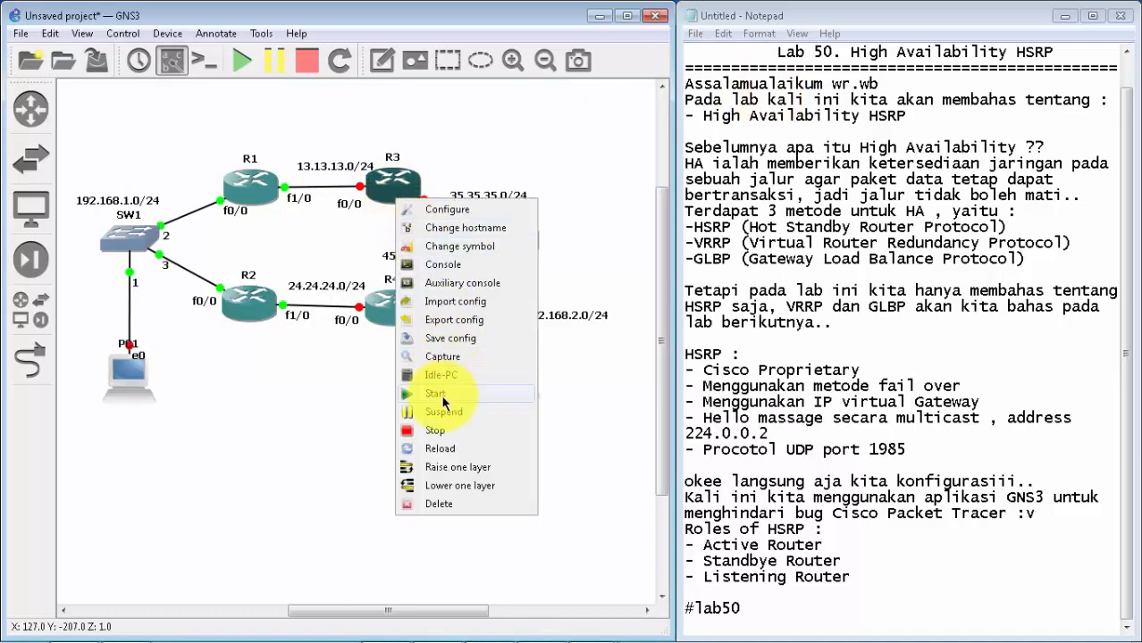
click(391, 185)
right_click(391, 185)
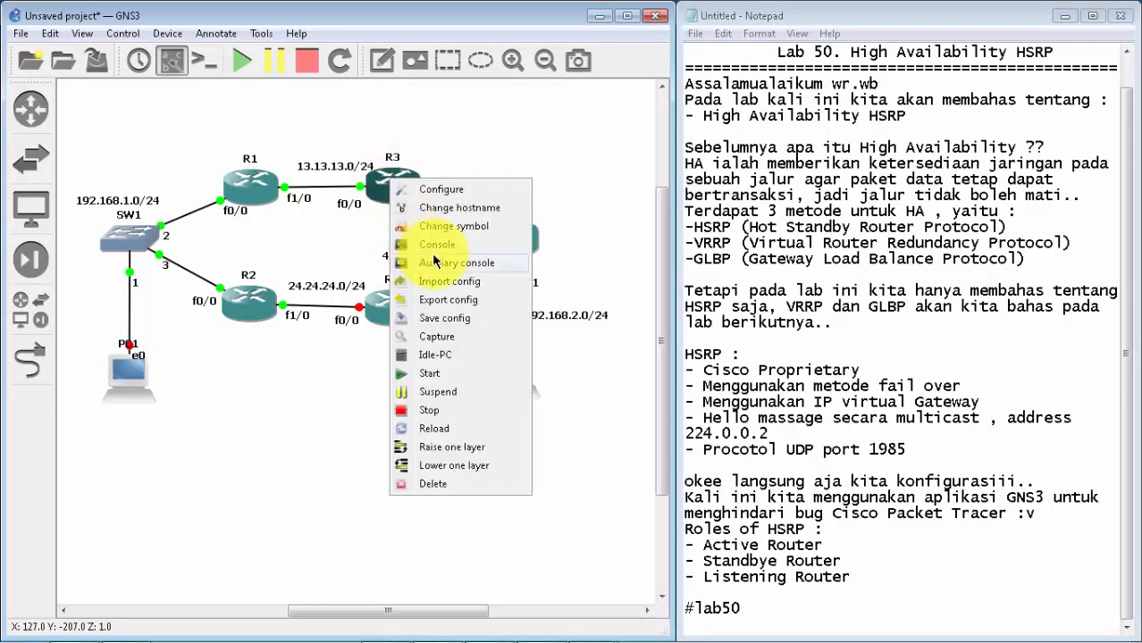
click(433, 261)
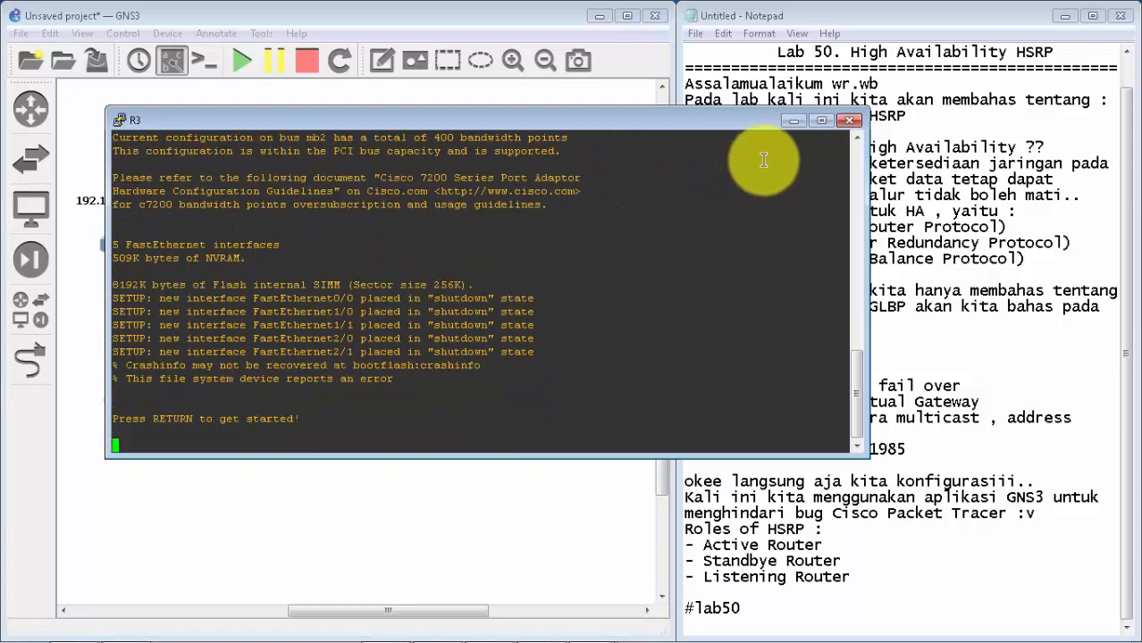
click(791, 121)
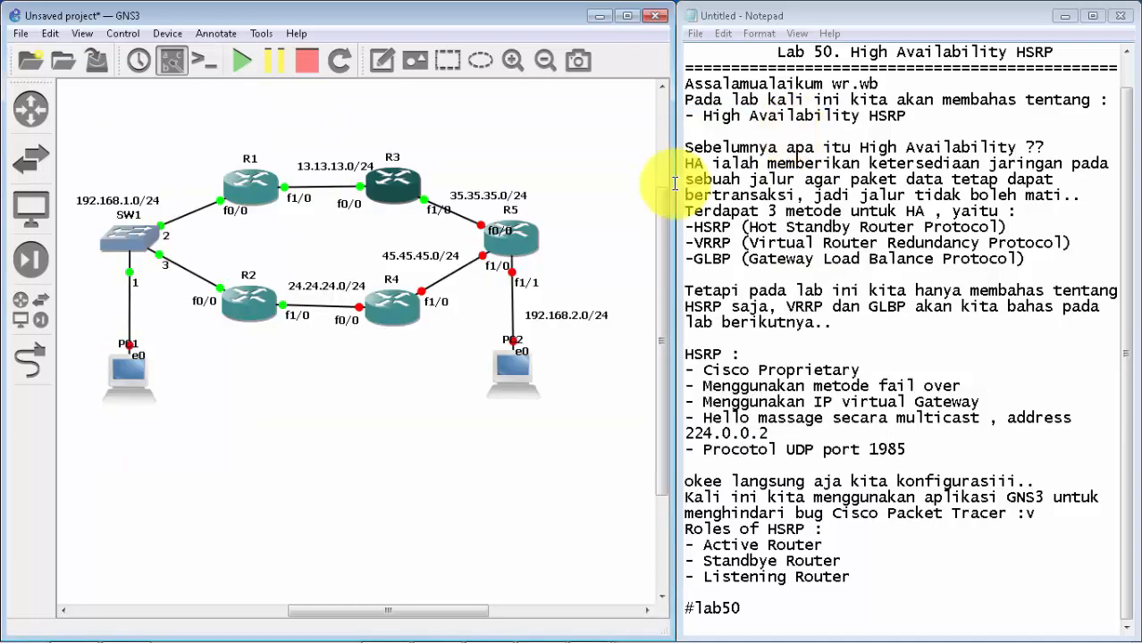
Step: Start router R4, open its console, and minimize the console window
right_click(404, 309)
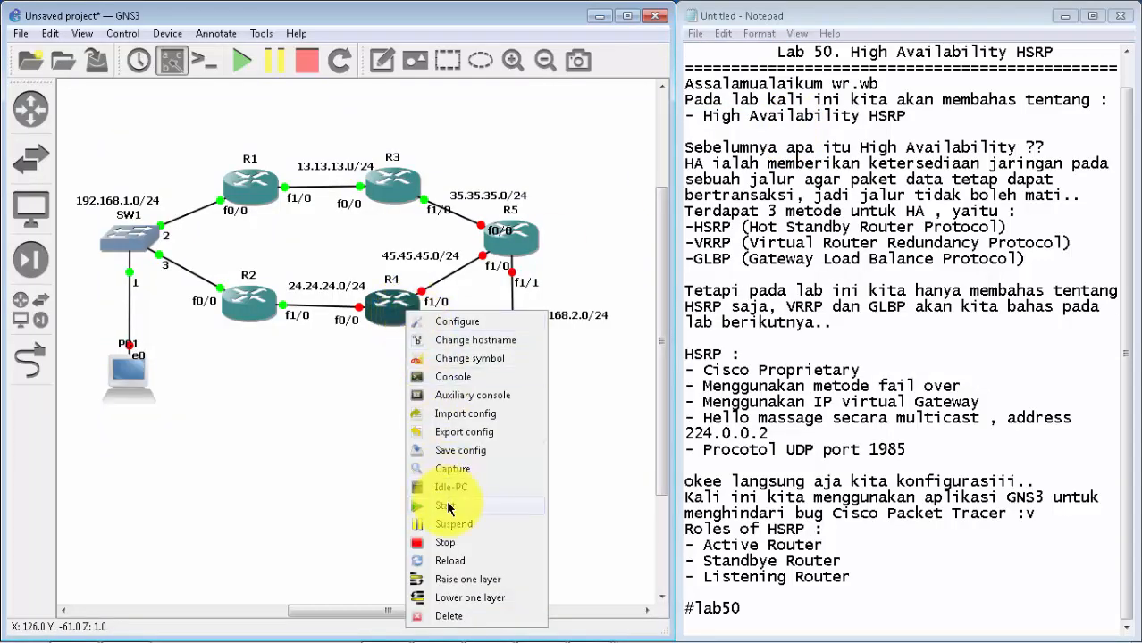
click(446, 506)
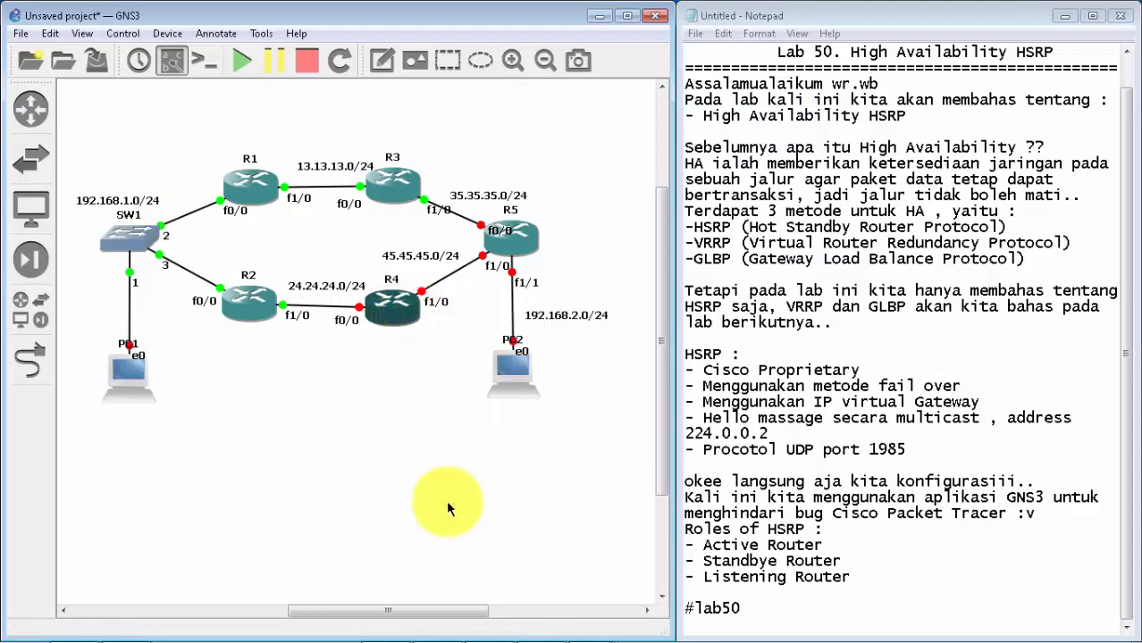
right_click(390, 323)
click(445, 384)
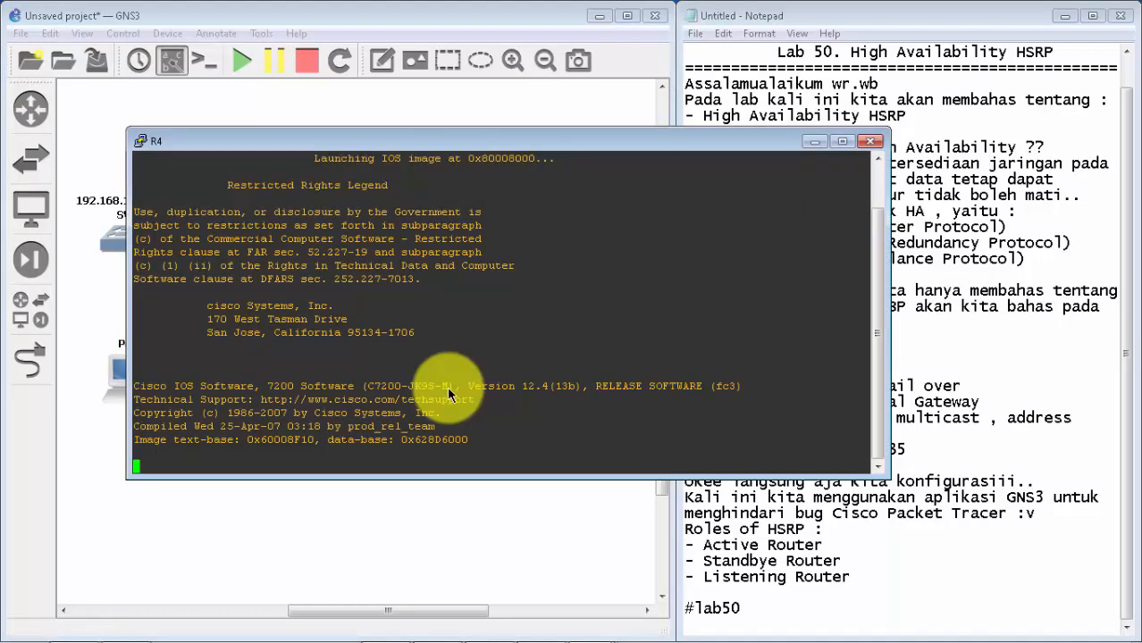
click(813, 142)
Step: Start router R5, open its console, and minimize the console window
right_click(536, 231)
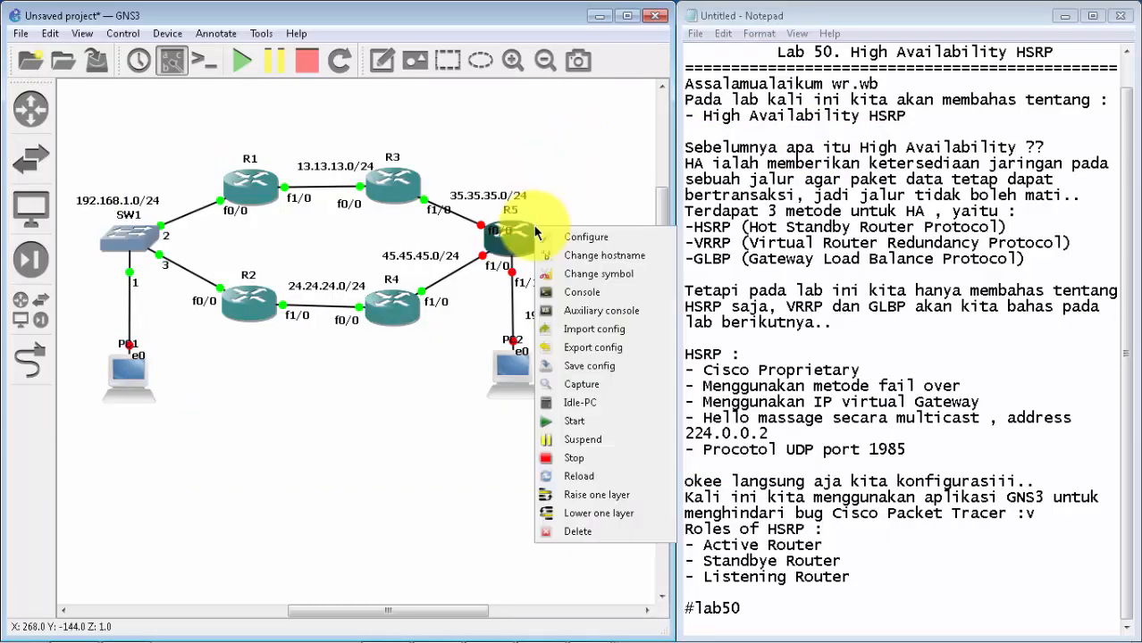
click(565, 416)
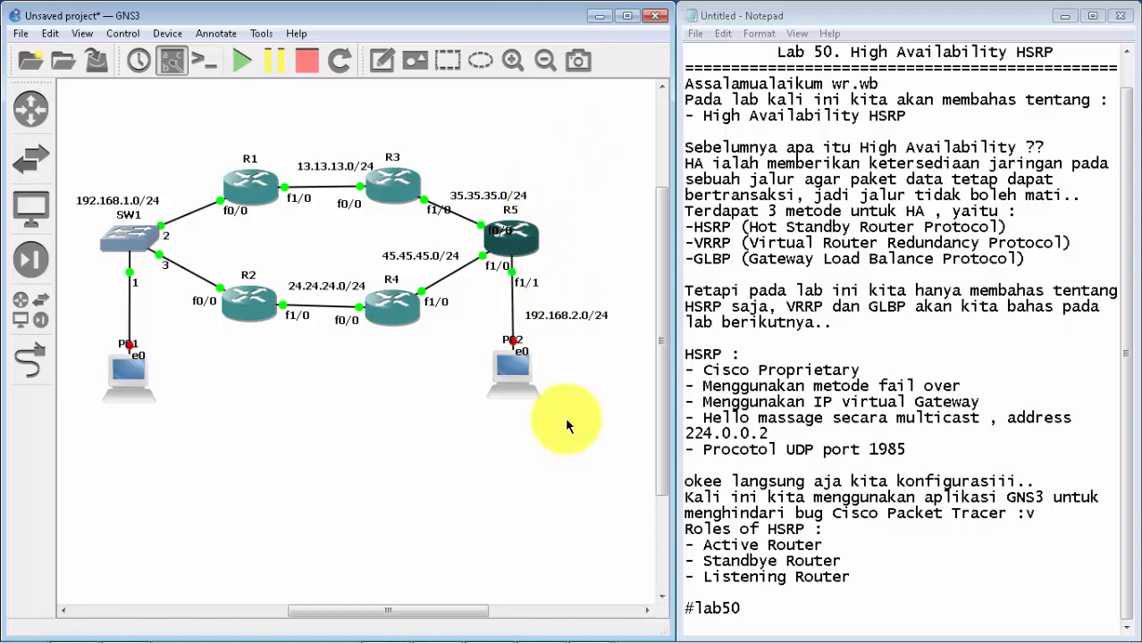
right_click(521, 239)
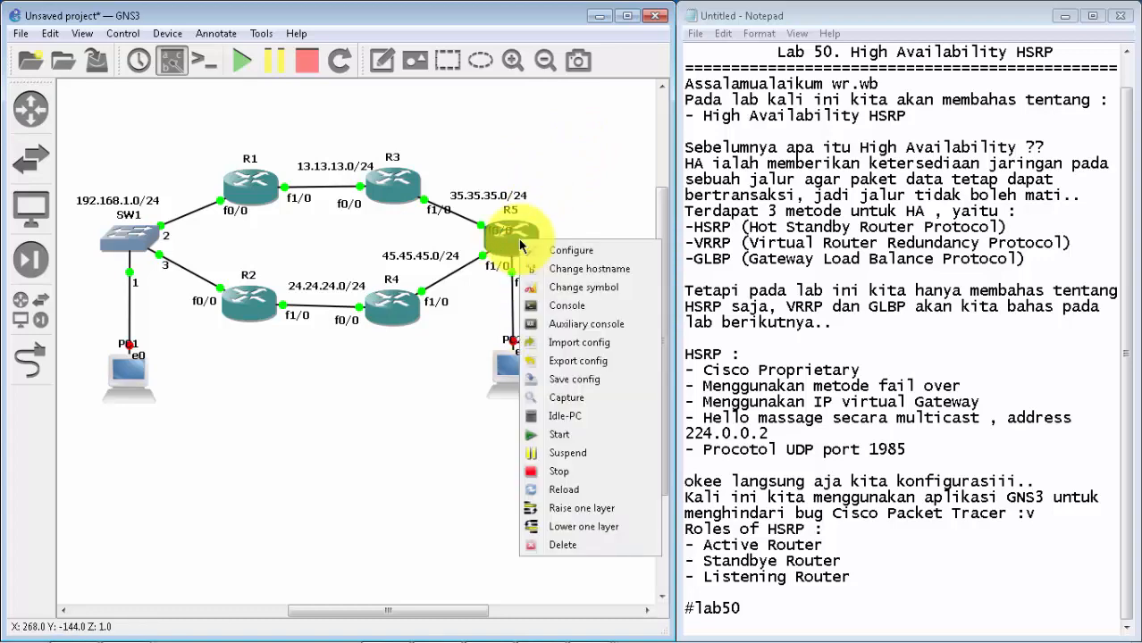
click(574, 308)
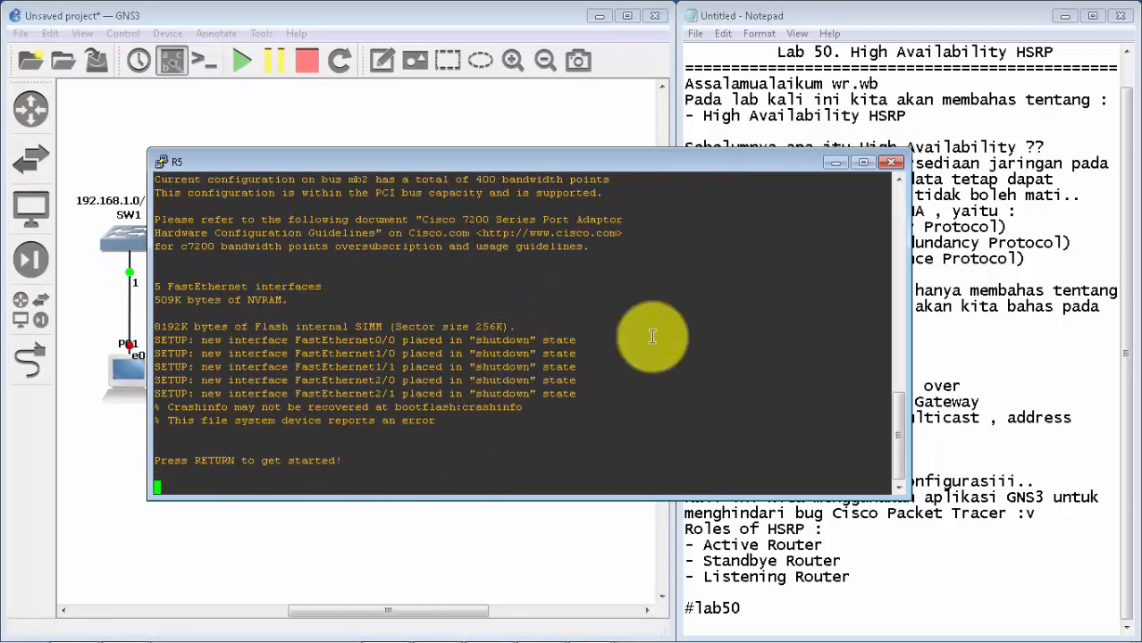
click(835, 162)
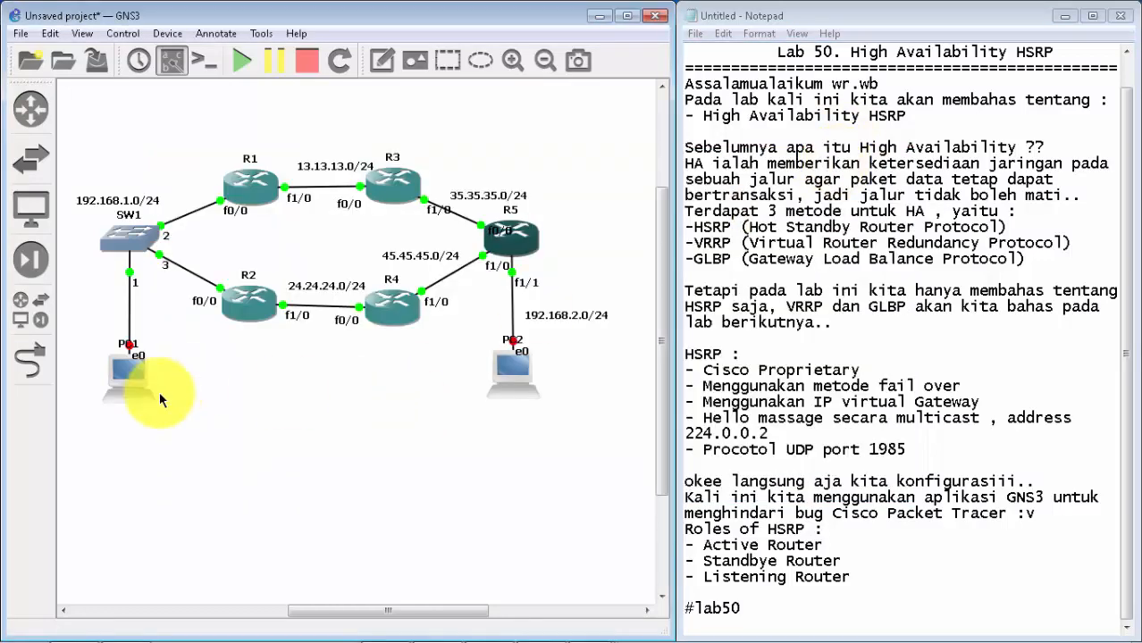
Step: Select PC1 and PC2 together, start both hosts, and open their consoles
drag(552, 449, 75, 364)
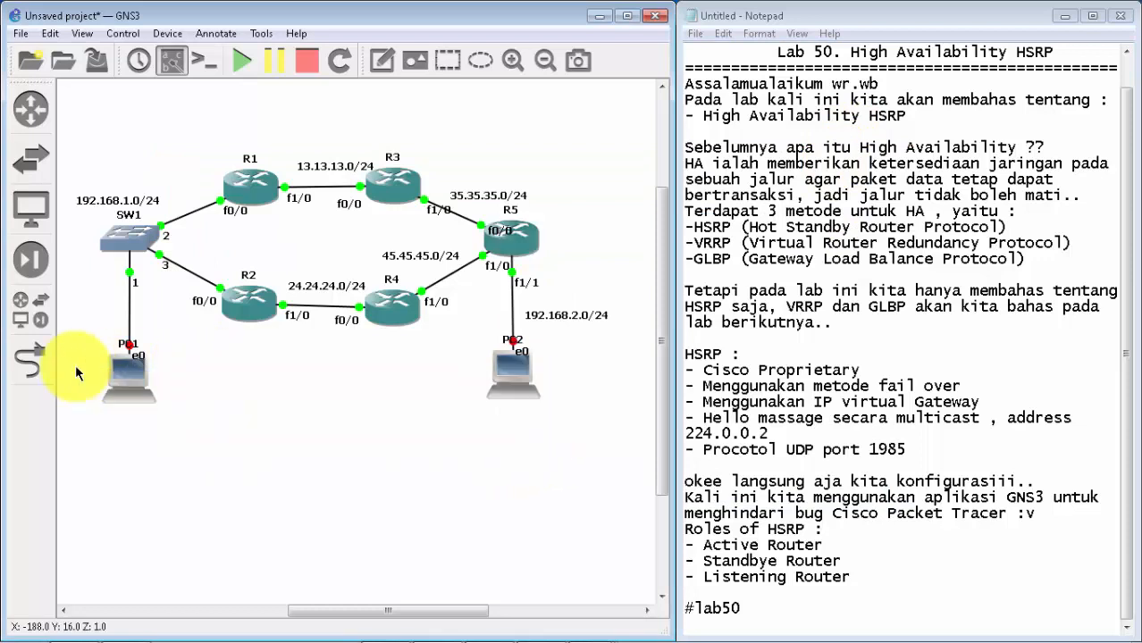
right_click(129, 377)
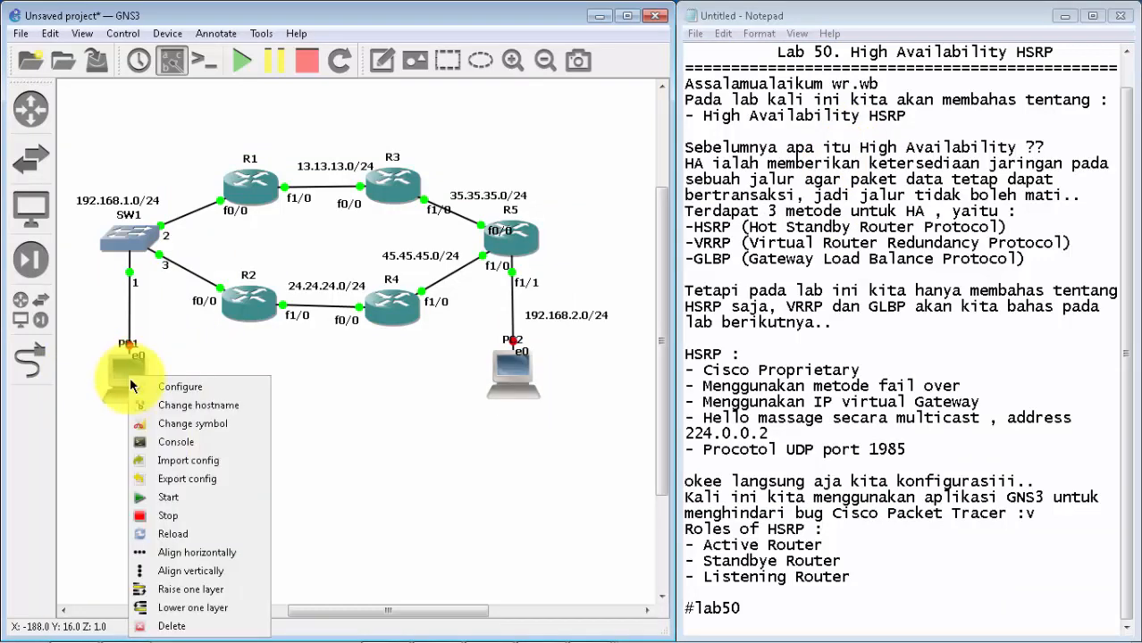
click(193, 502)
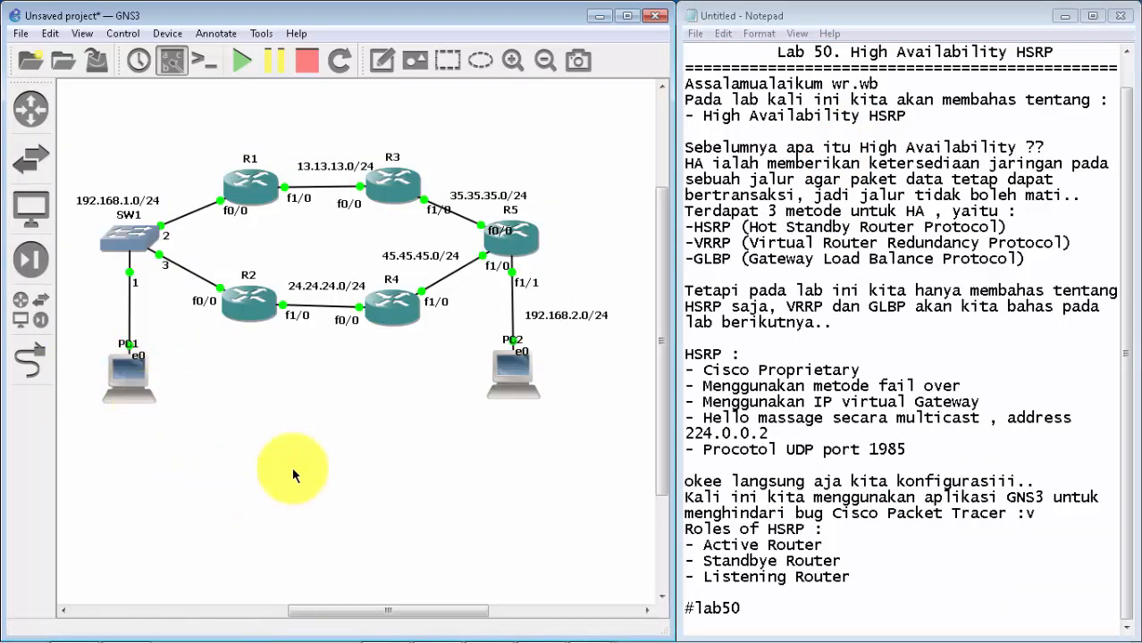
right_click(126, 389)
click(189, 198)
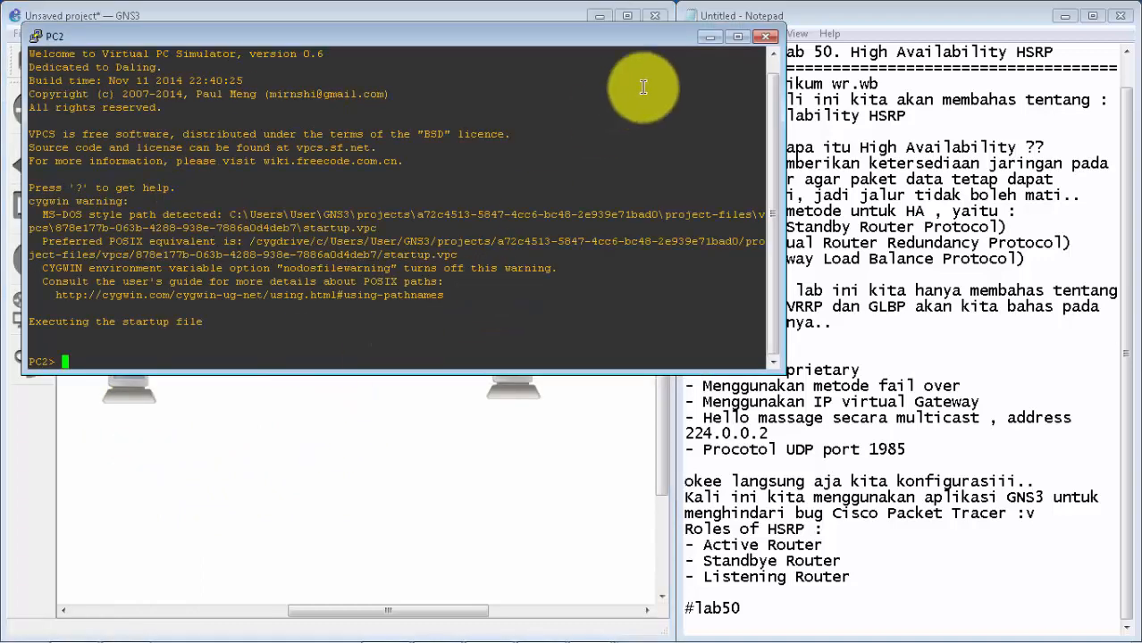
Step: Separate the overlapping PC1 and PC2 console windows and minimize both of them
drag(661, 40, 653, 143)
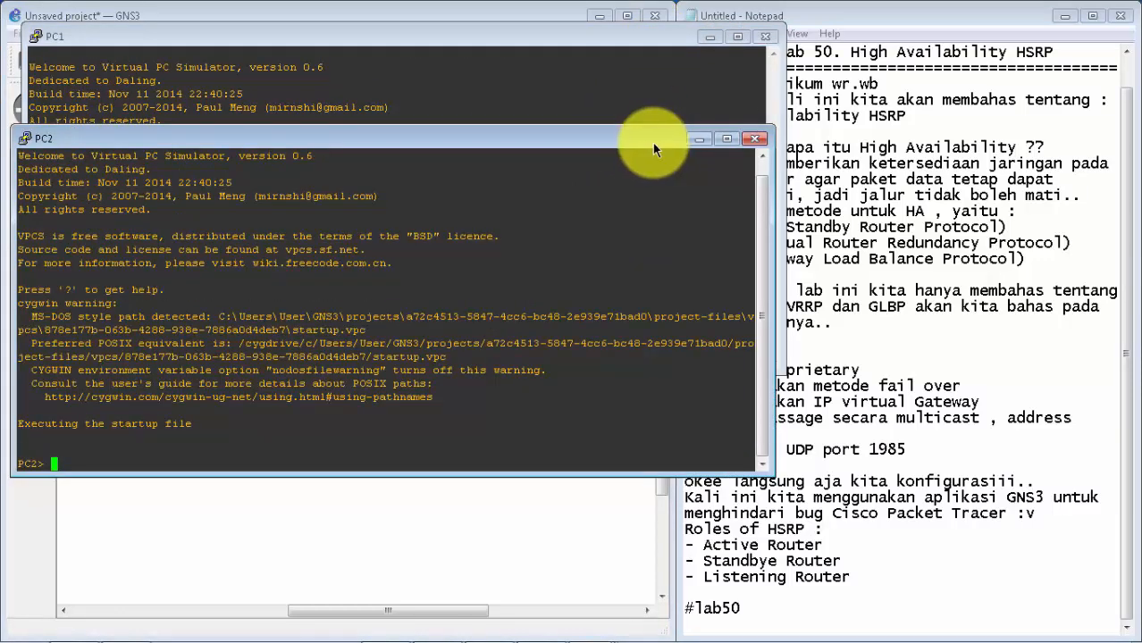
click(639, 56)
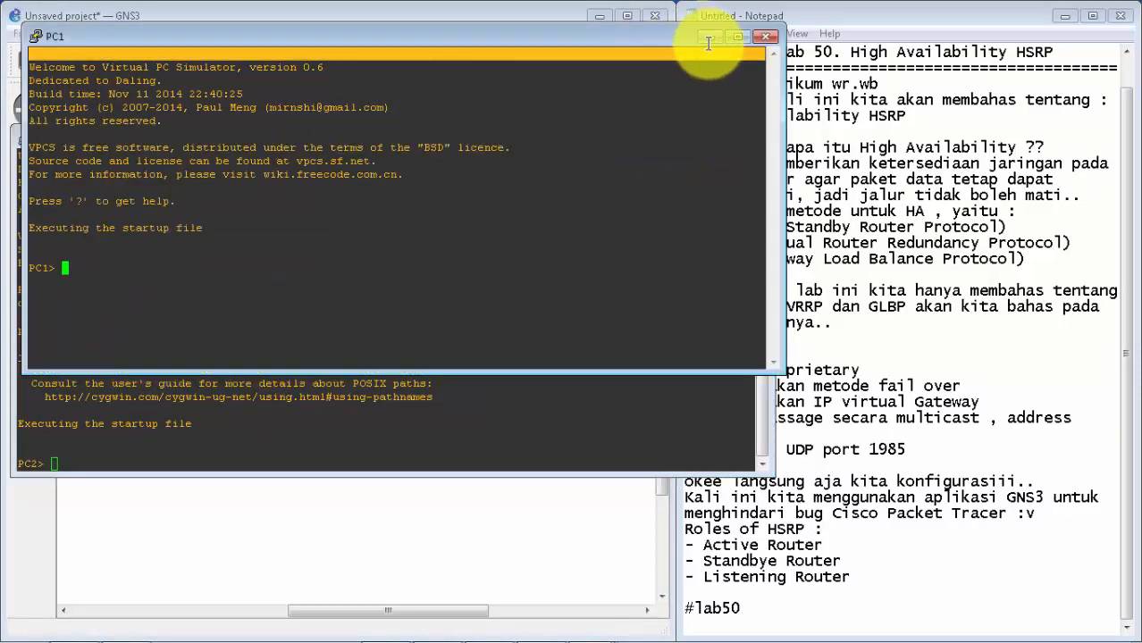
click(710, 38)
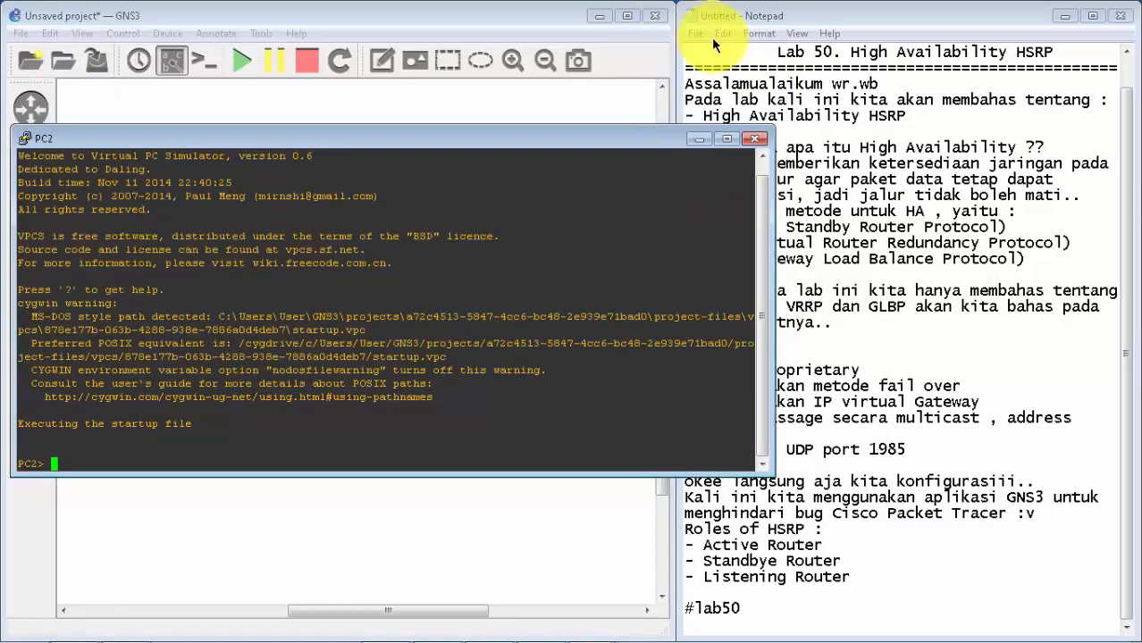
click(697, 134)
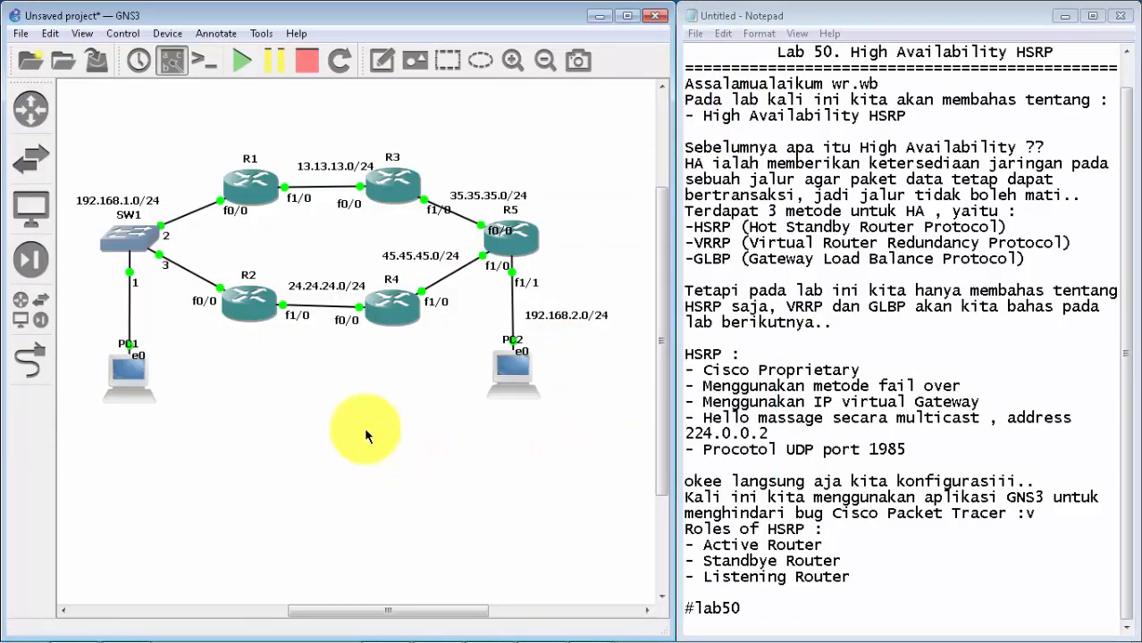
Step: Bring the minimized R1 console back on screen and get a fresh, empty command prompt
double_click(257, 199)
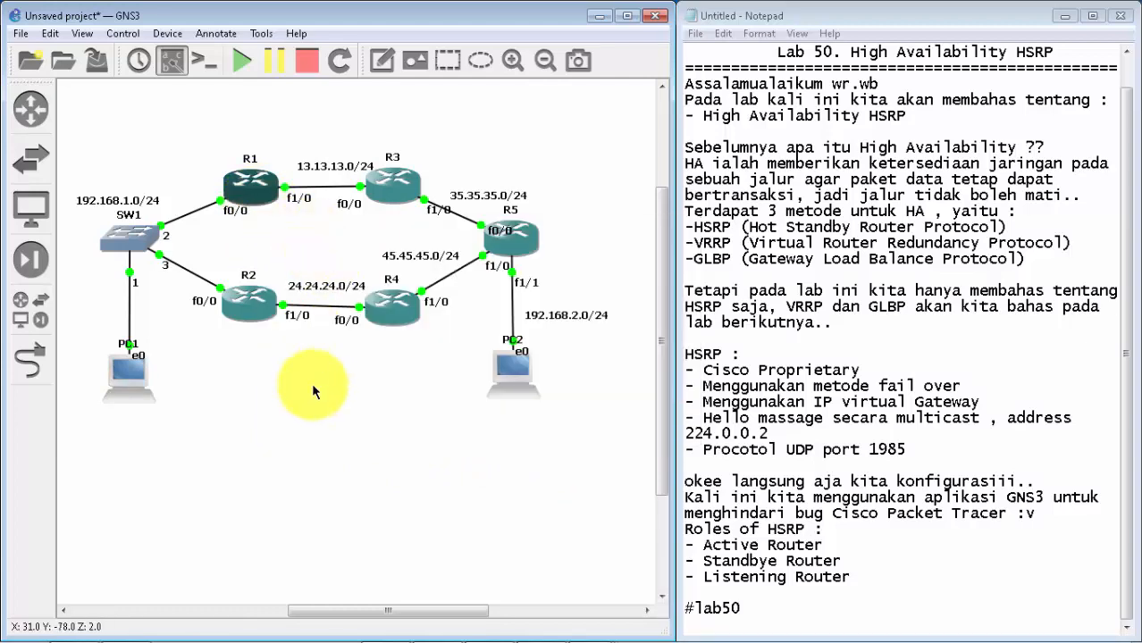
mouse_move(293, 628)
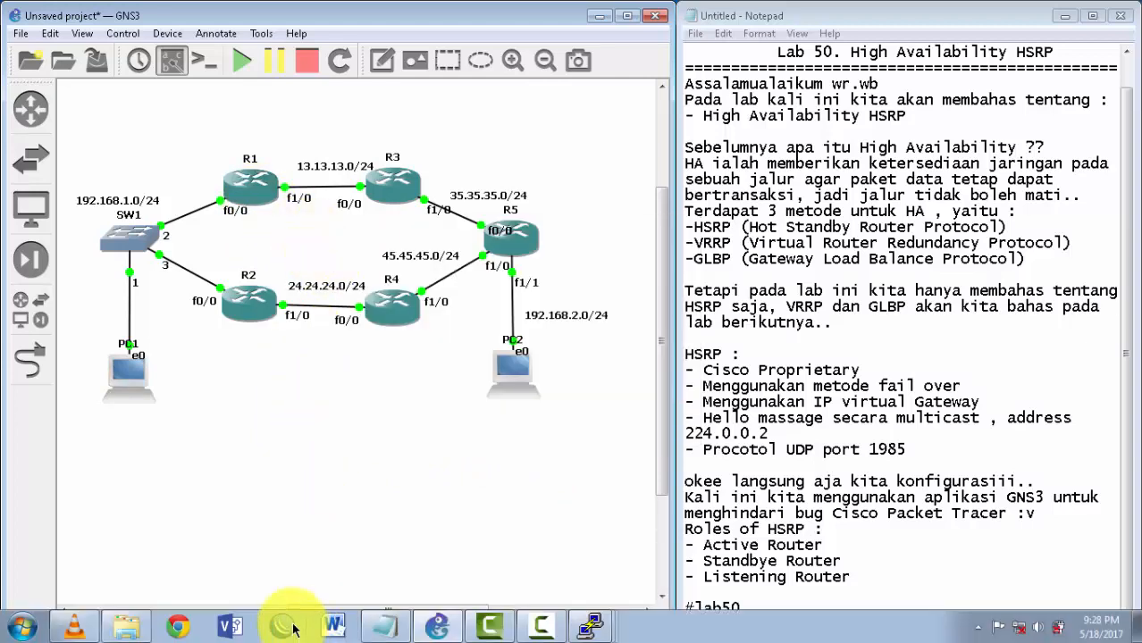
click(582, 627)
click(583, 422)
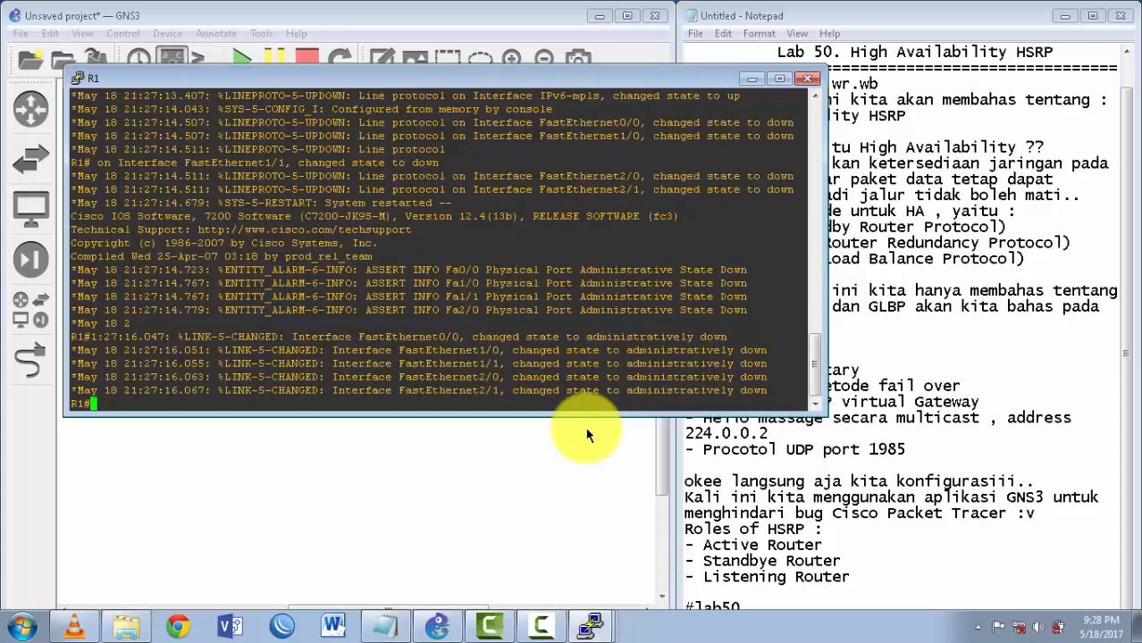
key(Return)
key(Return)
key(Return)
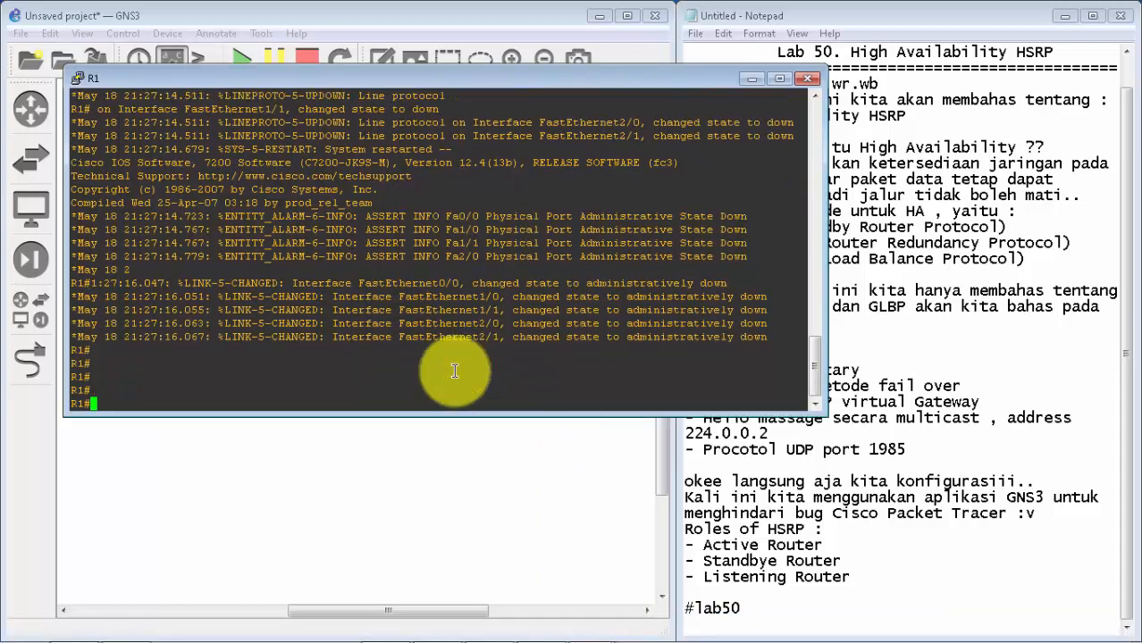
Step: Enter global configuration mode on R1 with conf t, and fit its console over the lower part of the GNS3 window, clear of Notepad
text(conf t)
key(Return)
key(Return)
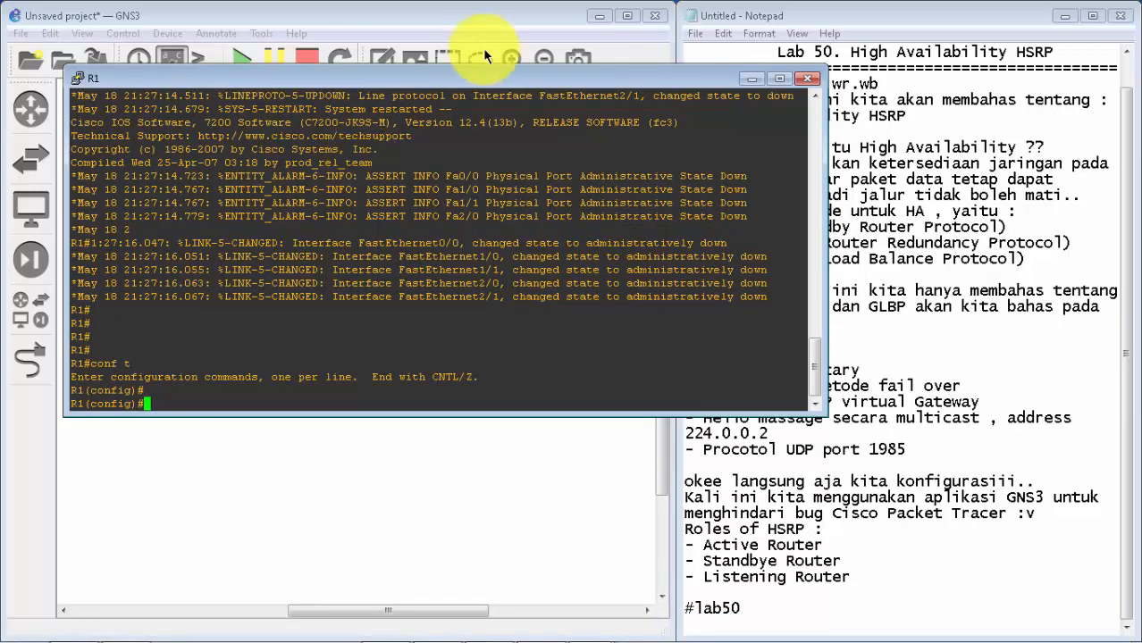
drag(492, 80, 435, 291)
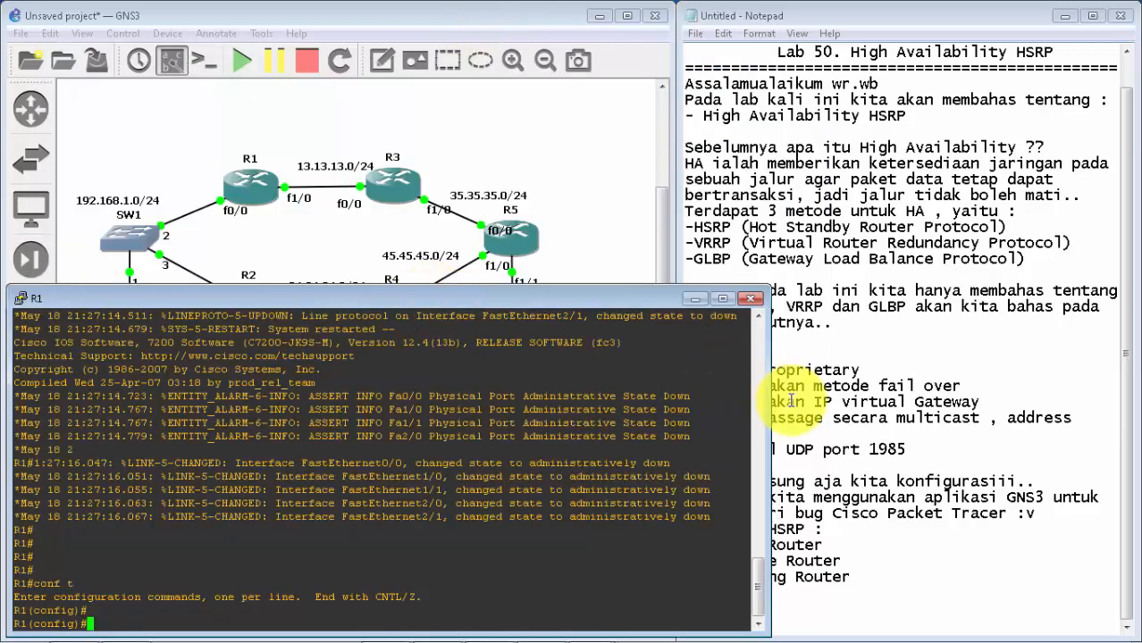
drag(769, 436, 670, 436)
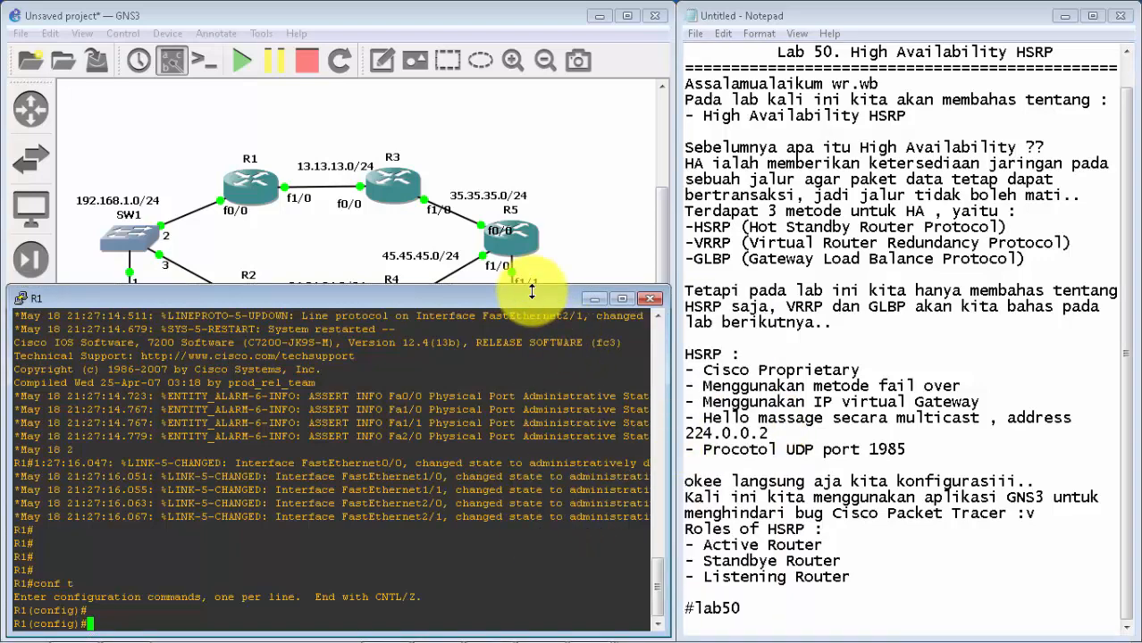
Step: Move PC2 beside R5, place the 192.168.2.0/24 label beneath it, pull PC1 up closer to SW1, and nudge the 192.168.1.0/24 label
drag(661, 224, 662, 266)
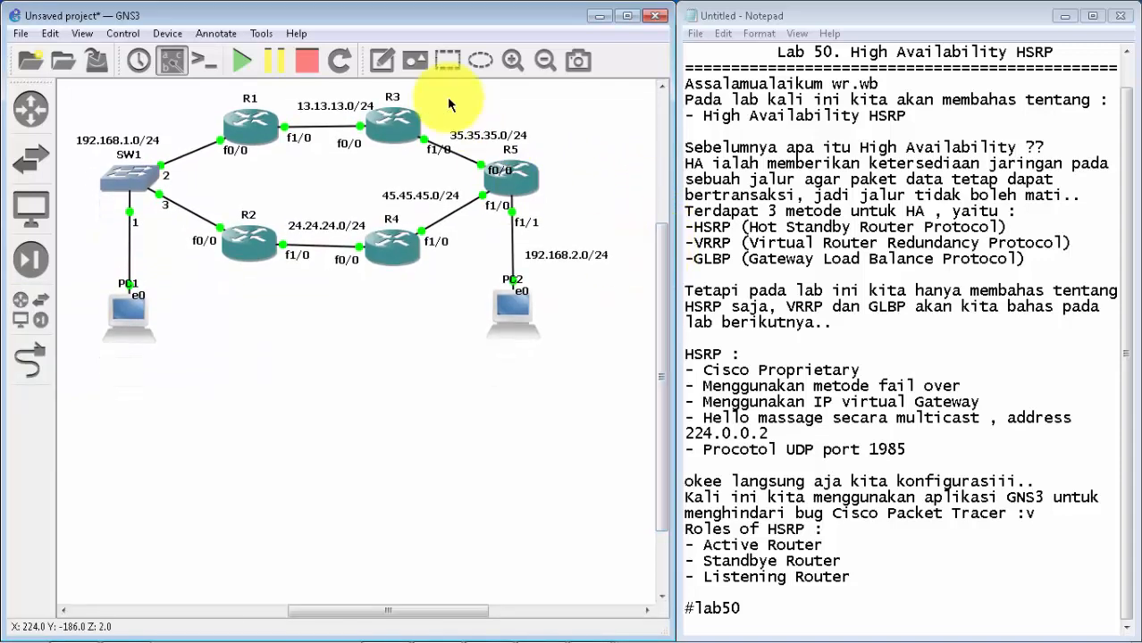
click(543, 59)
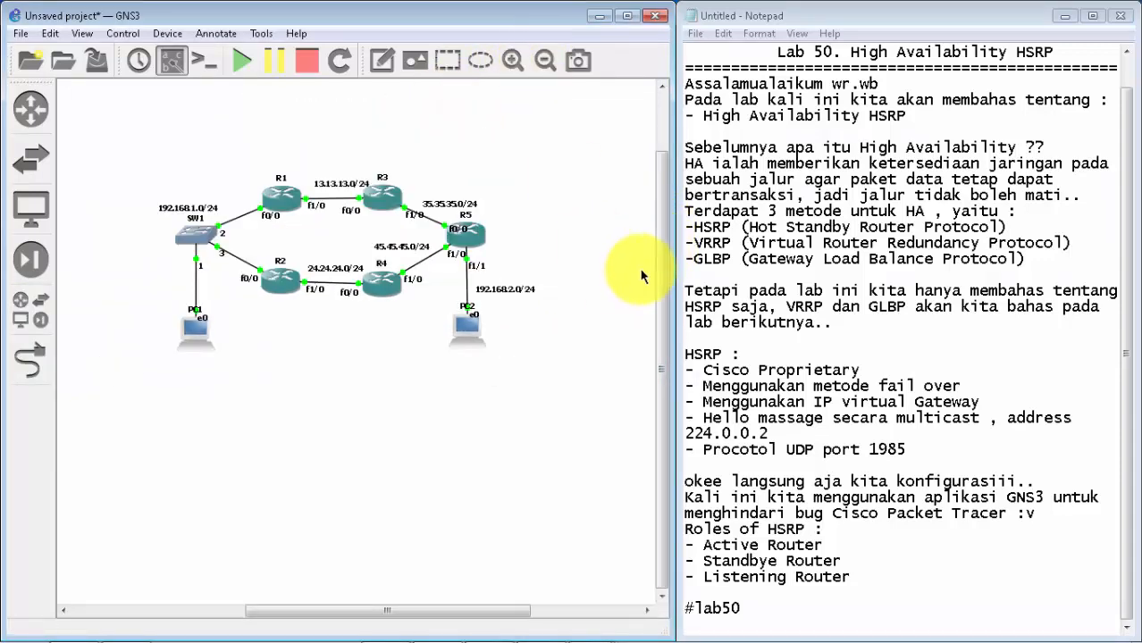
click(517, 60)
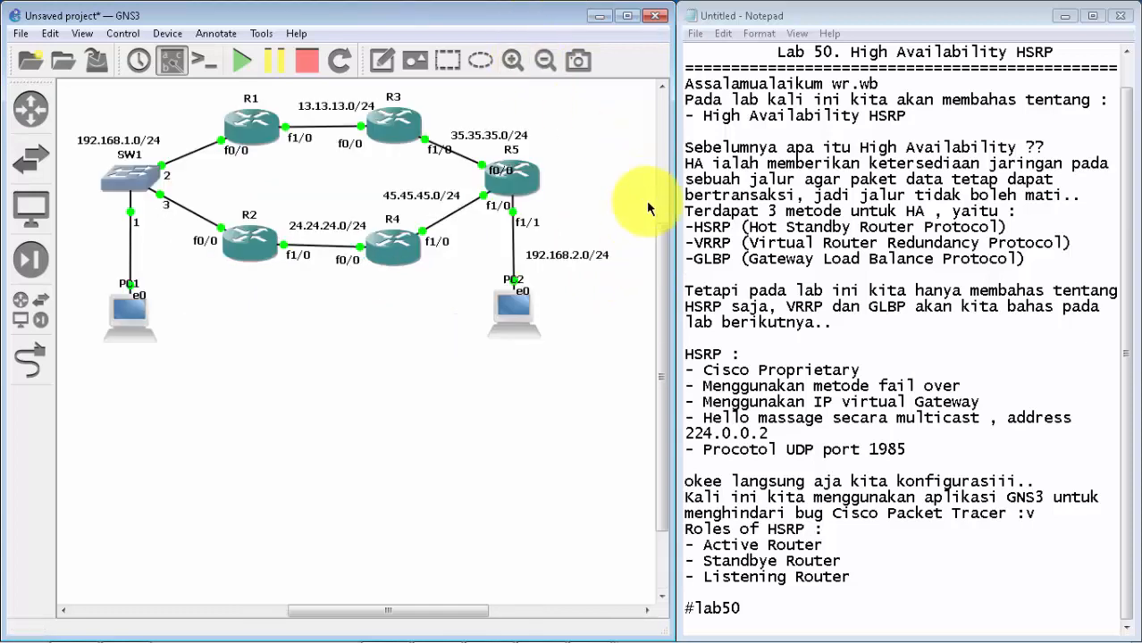
drag(664, 258, 663, 270)
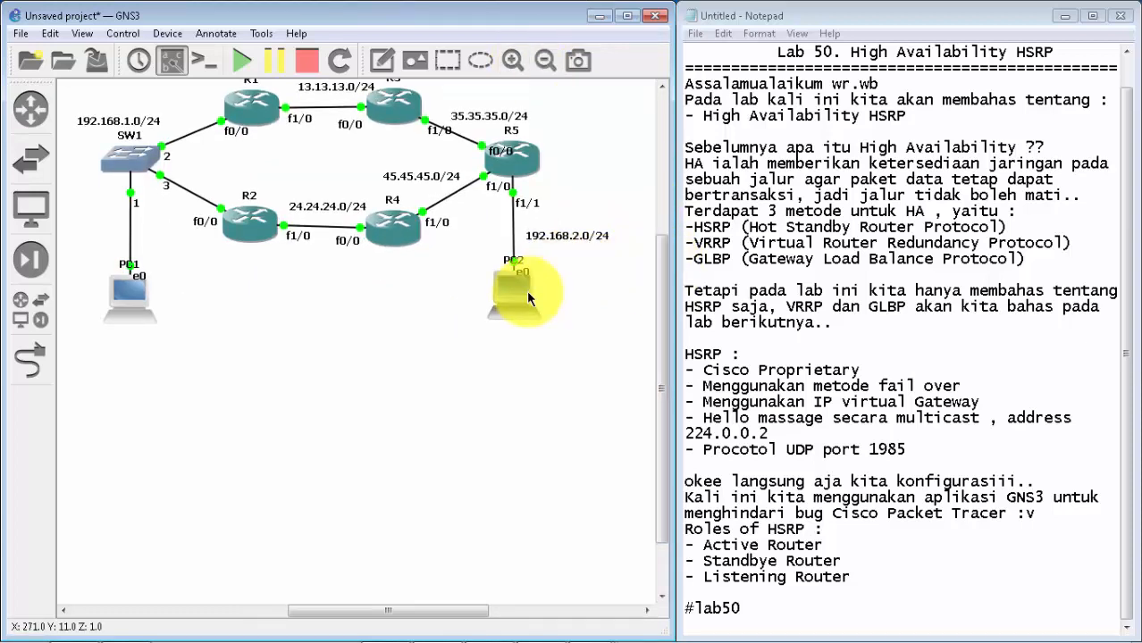
drag(526, 290, 631, 151)
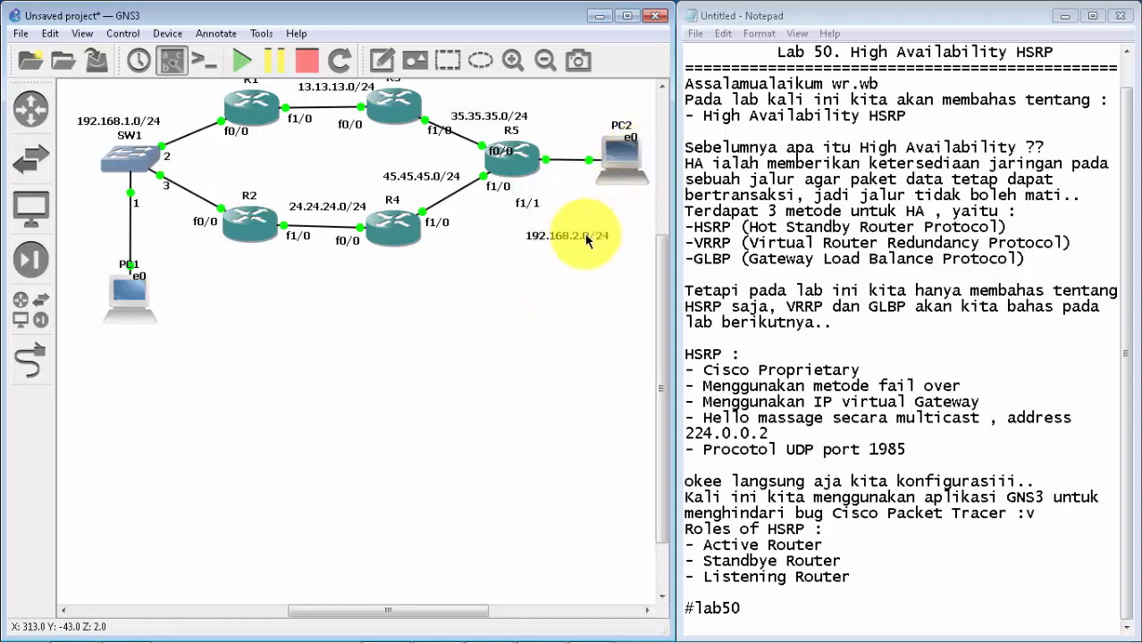
drag(571, 232, 600, 205)
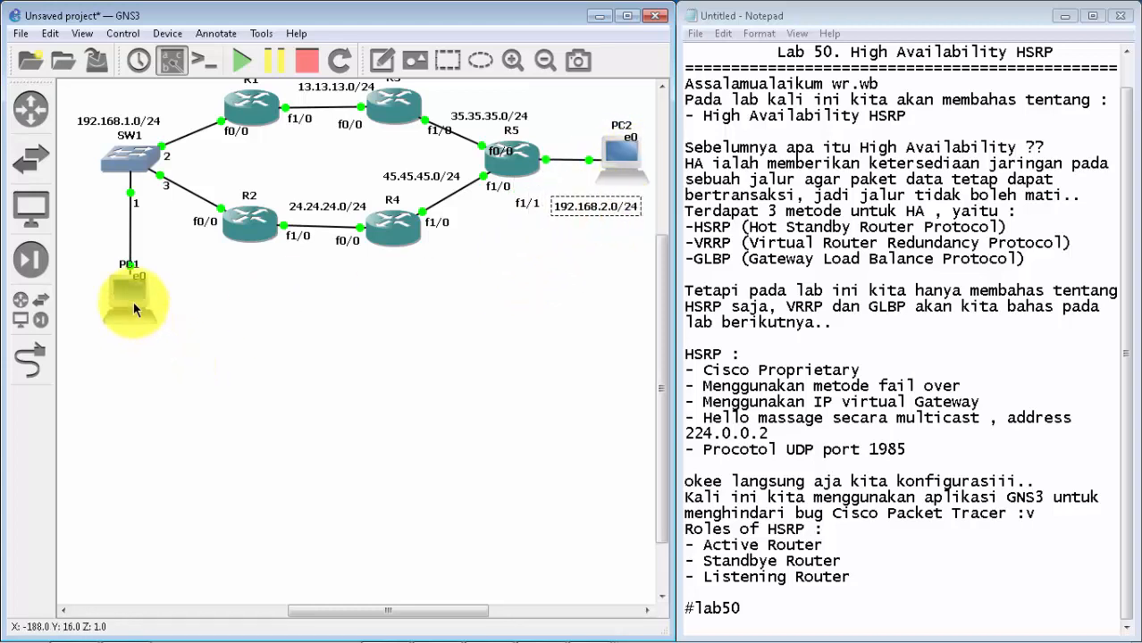
drag(133, 301, 137, 268)
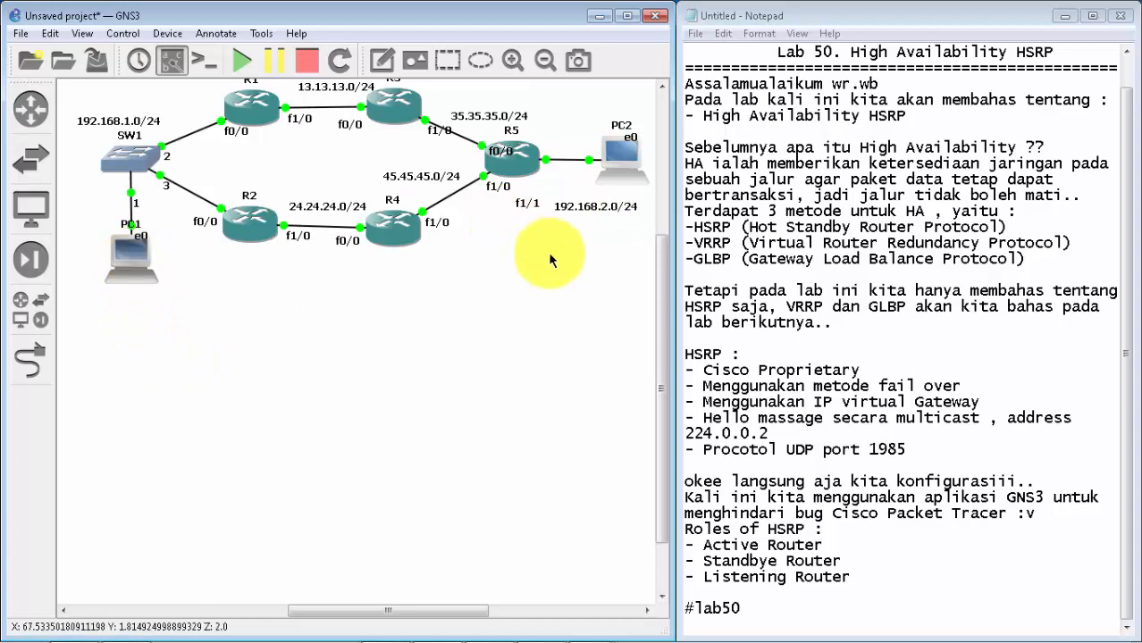
drag(658, 322, 658, 320)
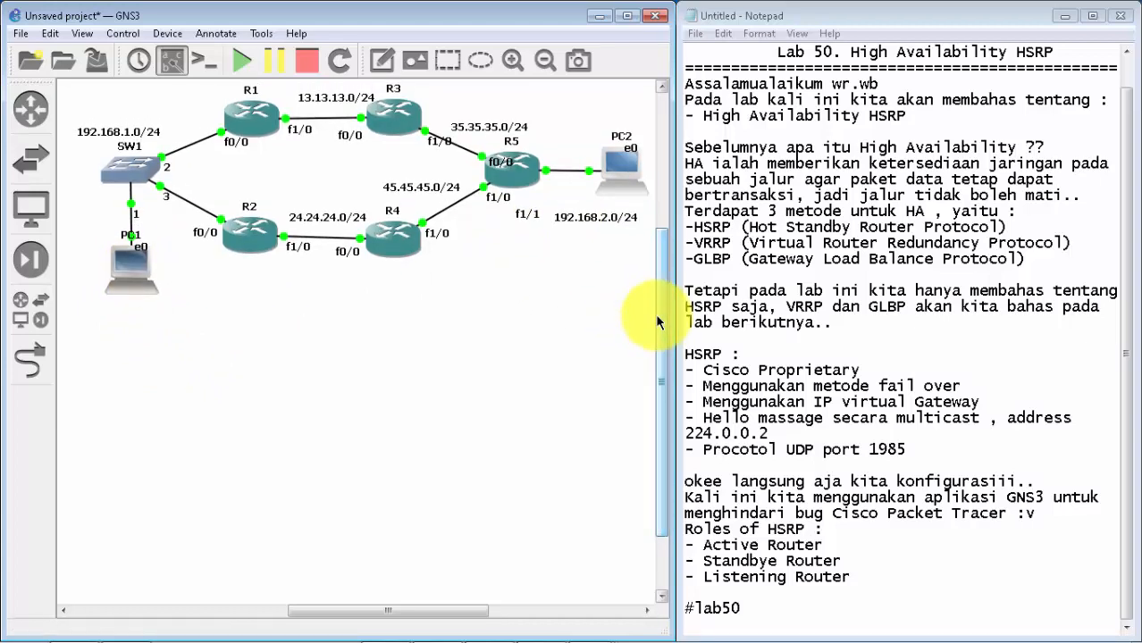
click(156, 133)
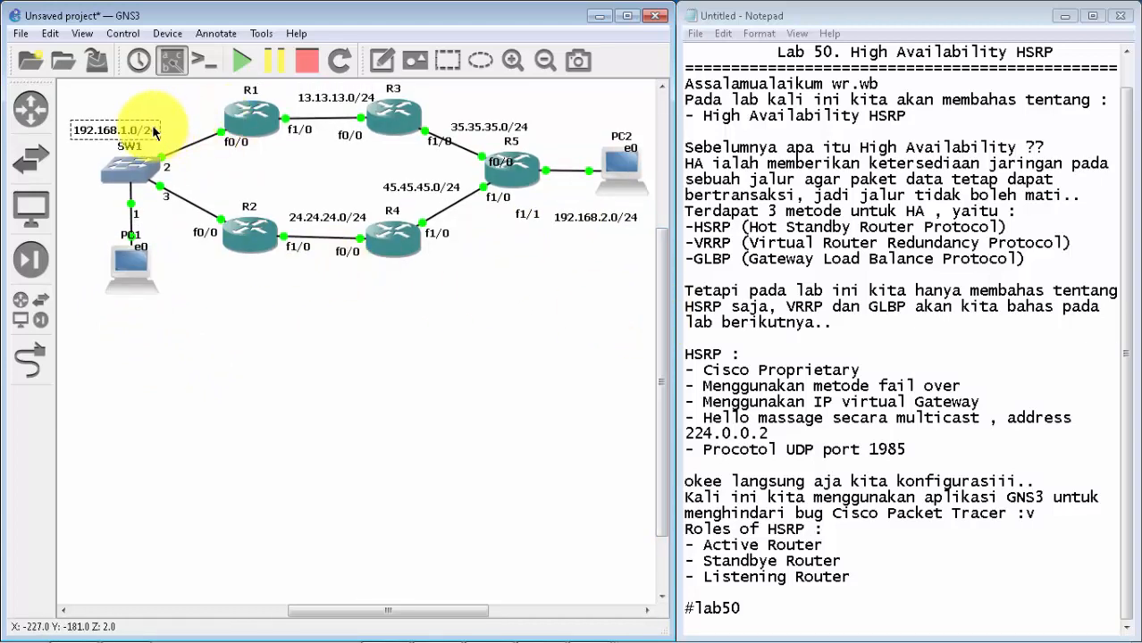
Step: Bring R1's console back, reduce its height slightly to expose more of the topology, and get fresh empty configuration prompts
click(588, 626)
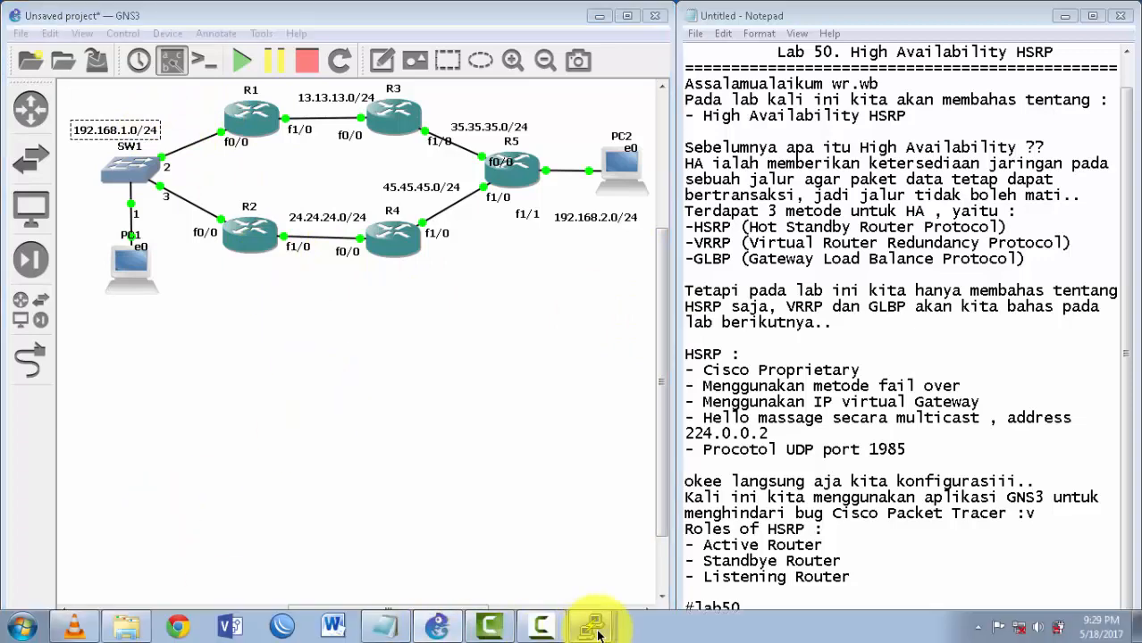
click(576, 427)
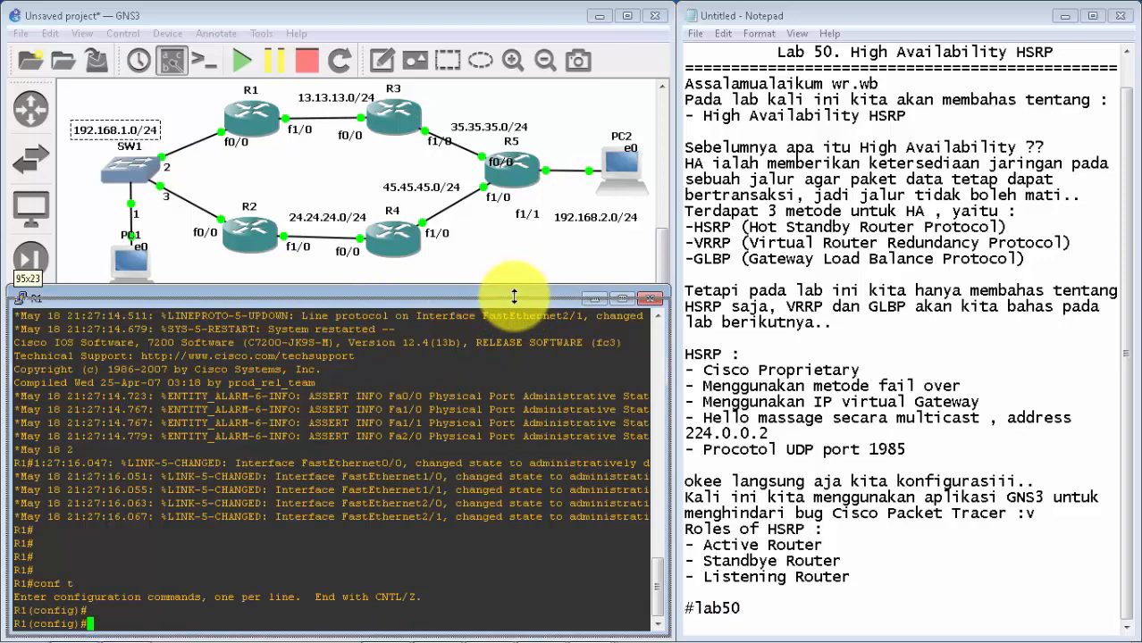
drag(514, 287, 514, 300)
key(Return)
key(Return)
key(Return)
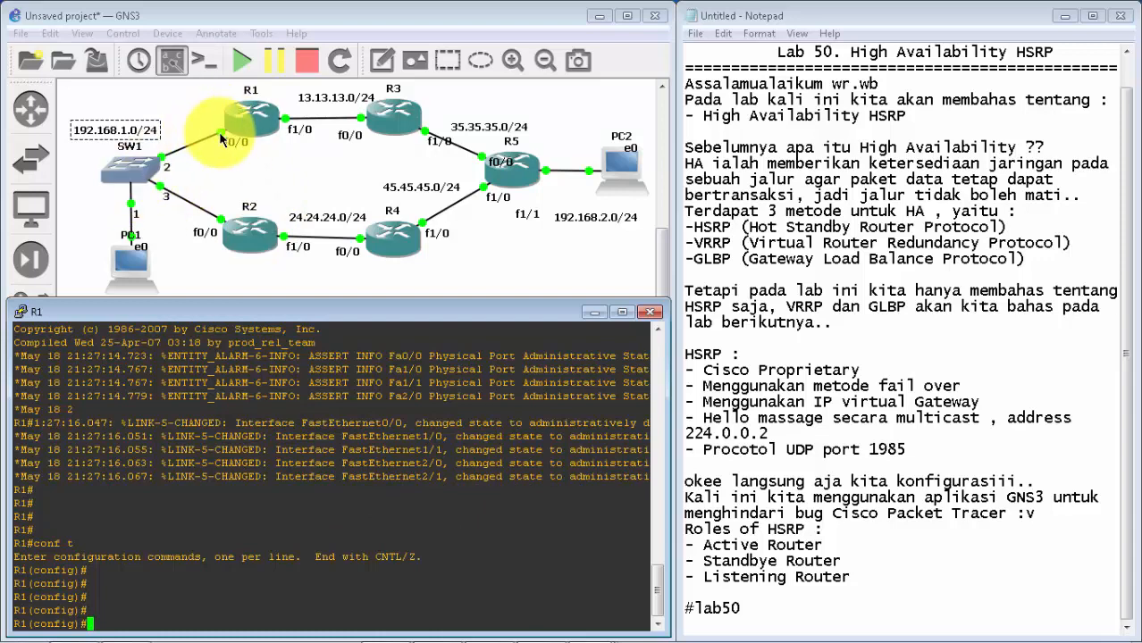
Step: On R1, assign 192.168.1.2 with mask 255.255.255.0 to interface f0/0 and enable it with no sh
click(191, 267)
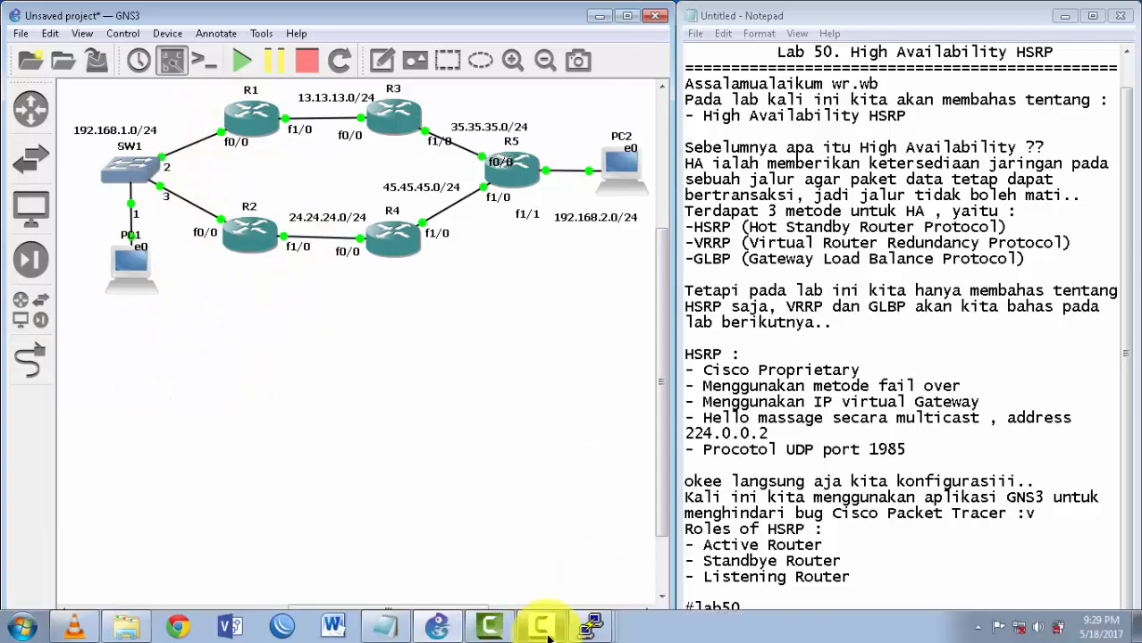
click(590, 625)
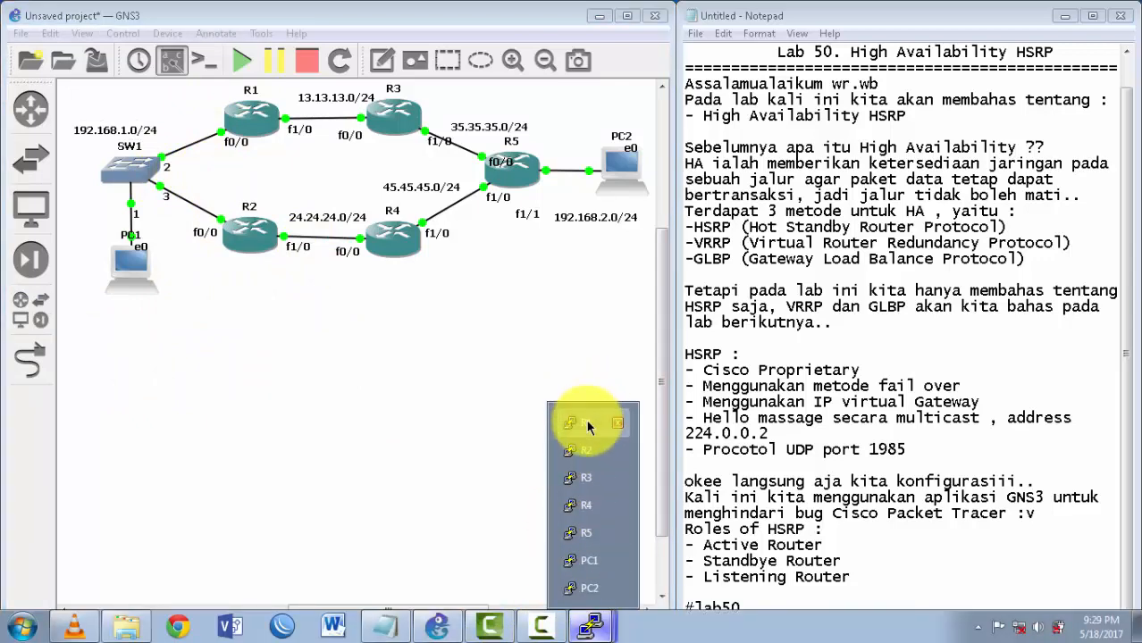
click(586, 420)
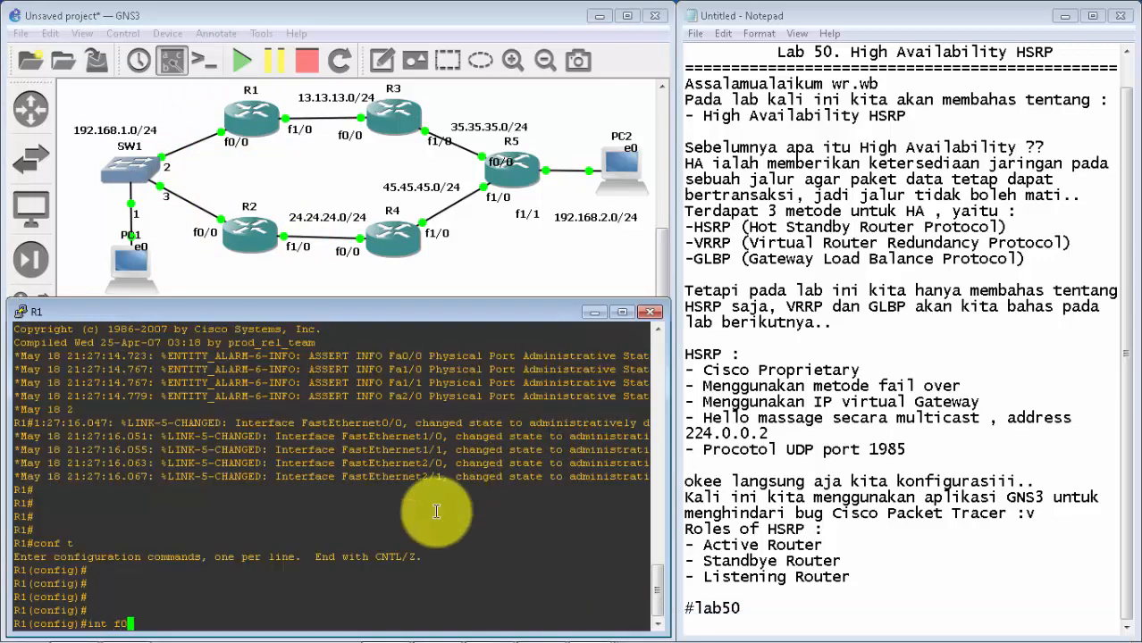
key(Return)
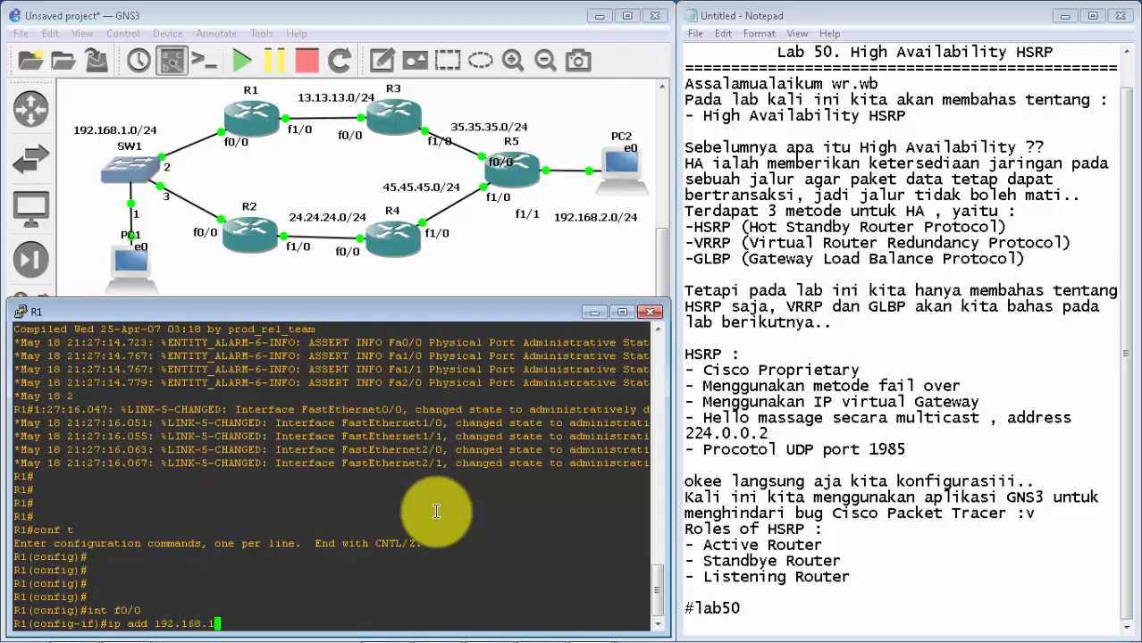
text(ip add 192.168.1.2 255.255.255.0)
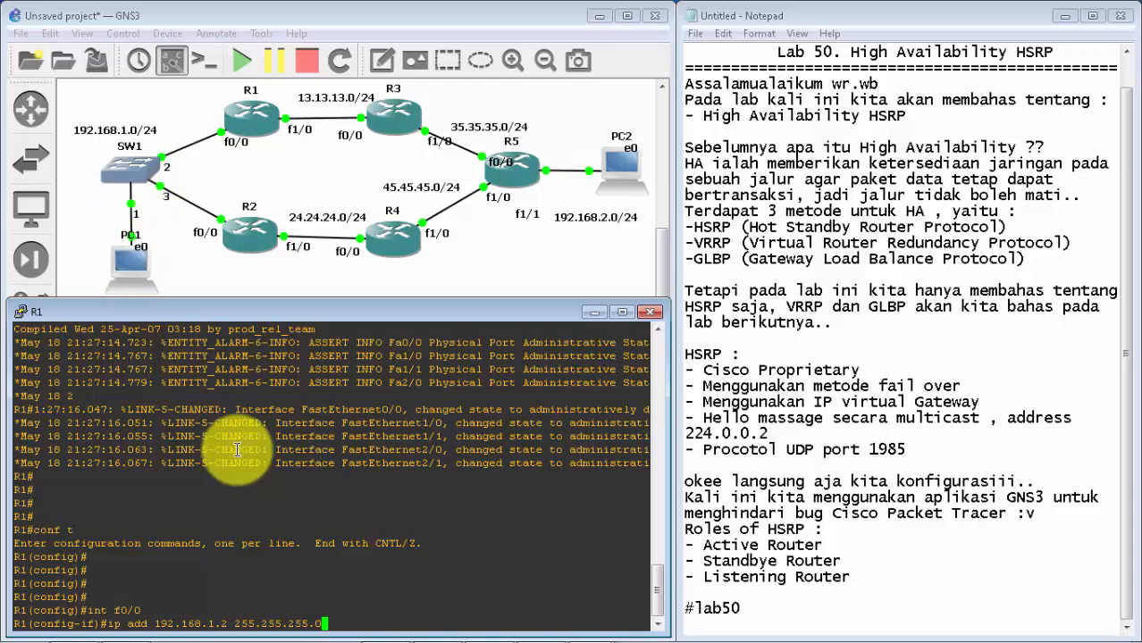
key(Return)
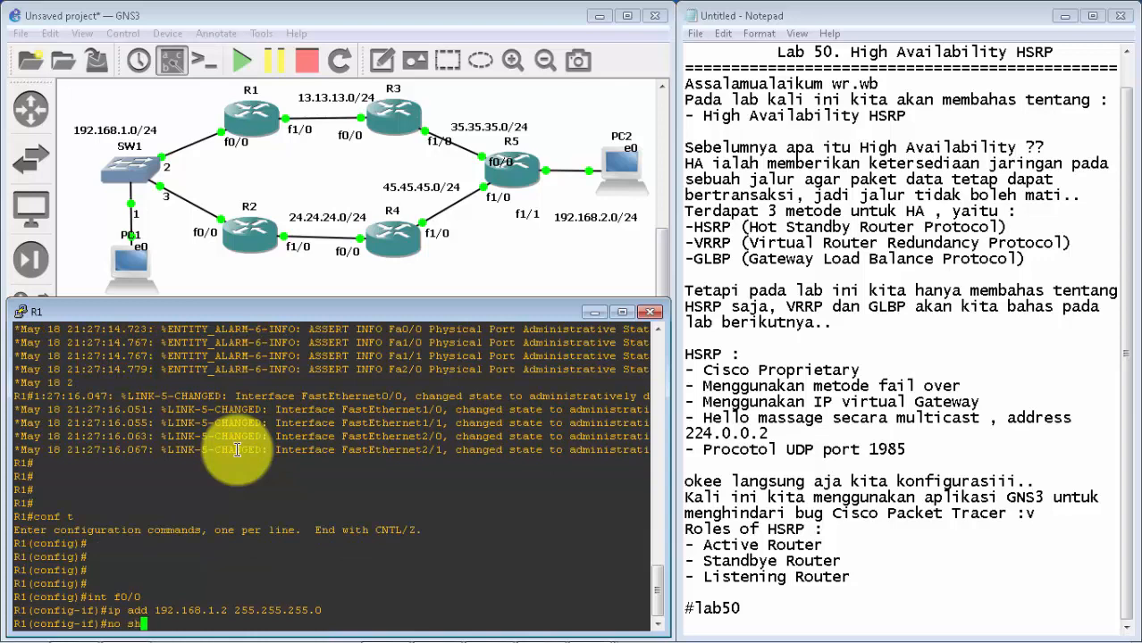
key(Return)
key(Return)
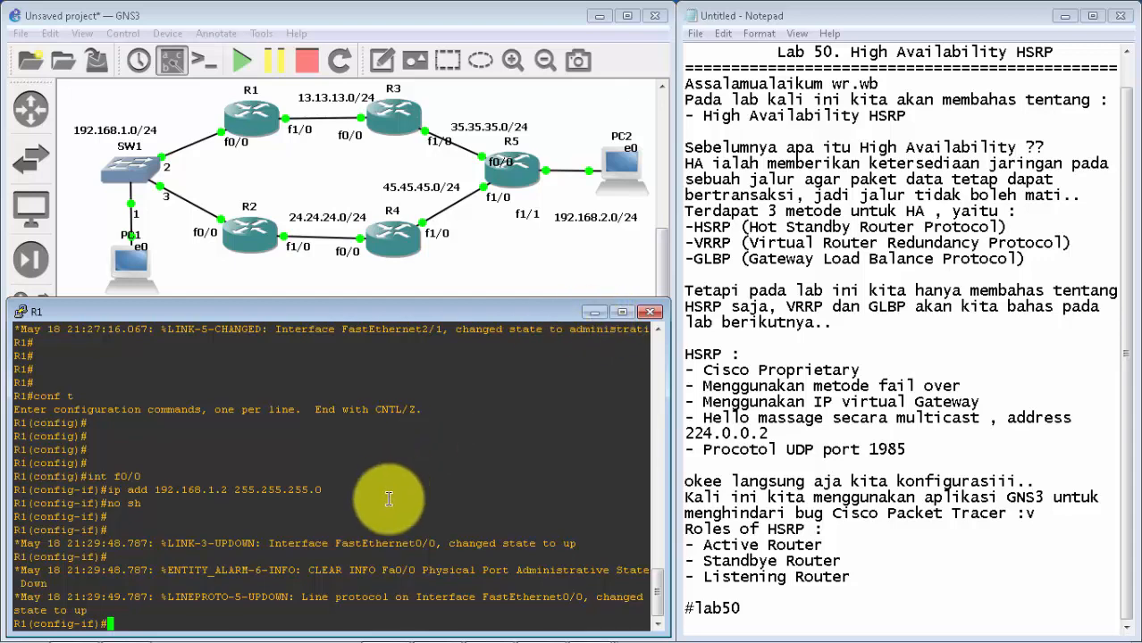
Step: Leave f0/0 and assign 13.13.13.1 with mask 255.255.255.0 to R1's interface f1/0
text(x)
key(Return)
text(int )
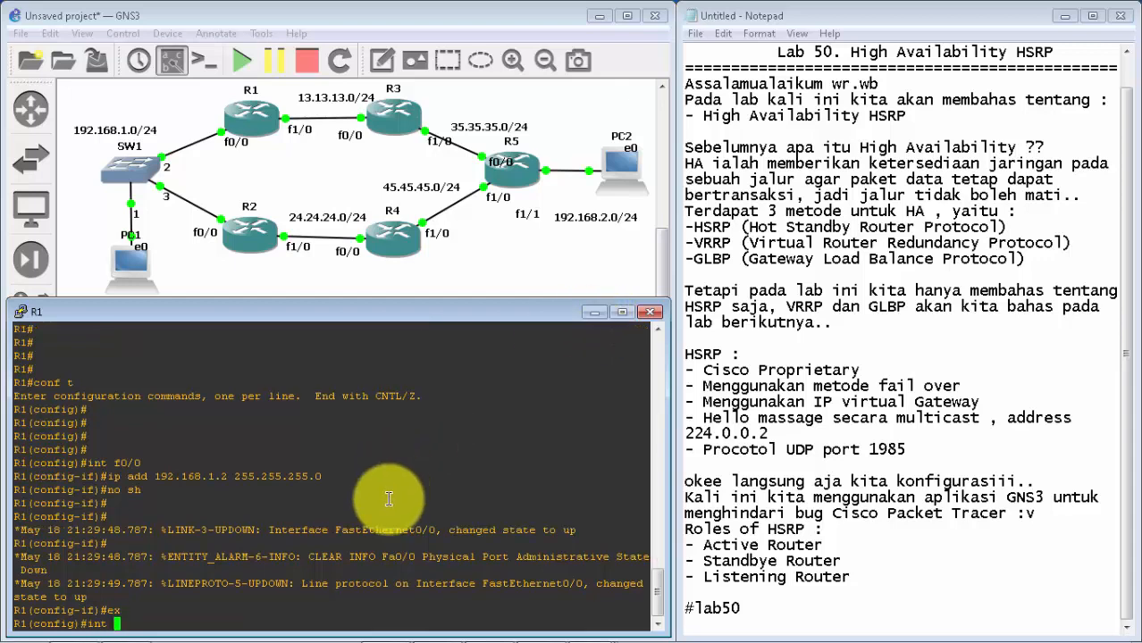
text(f1/0)
key(Return)
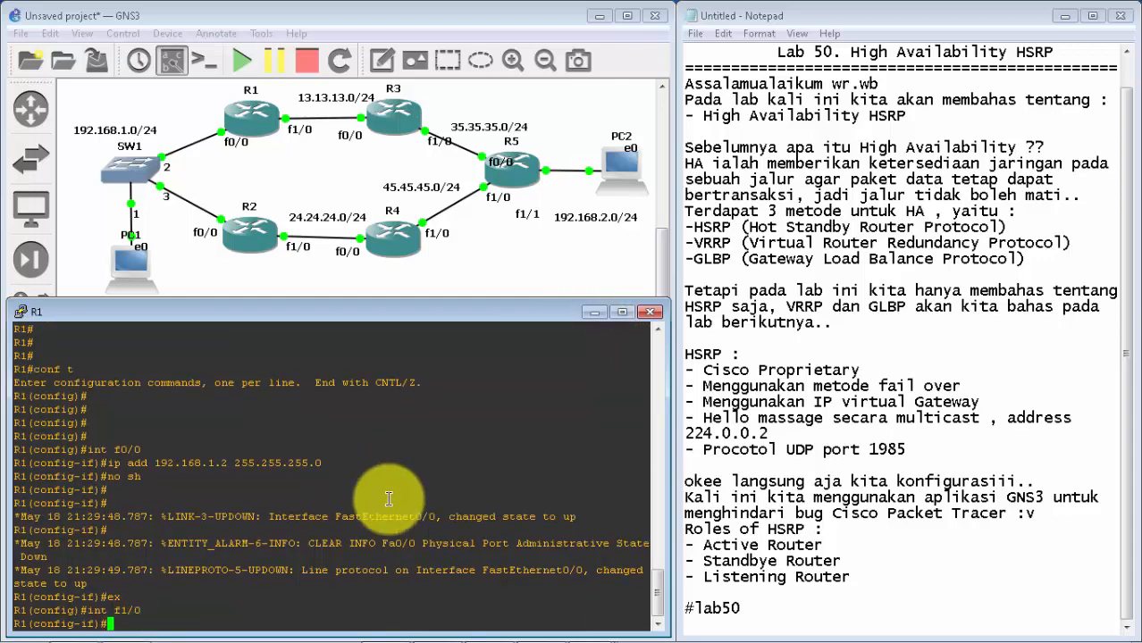
text(ip add 13.13.13.1 255.255.255.0)
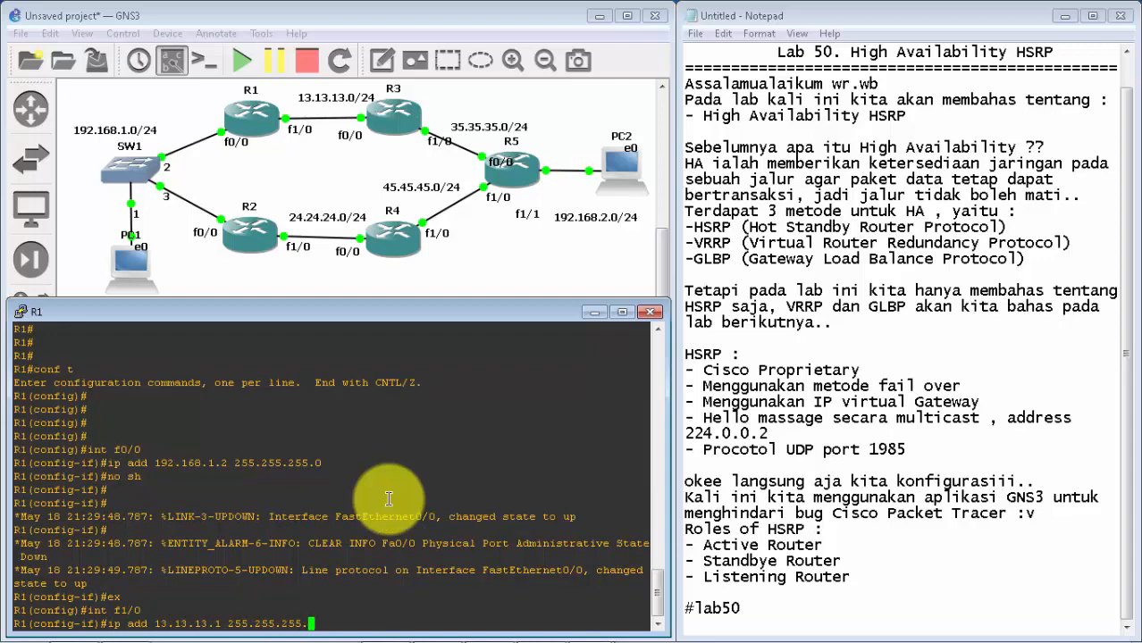
key(Return)
Step: Enable R1's f1/0 interface with no sh and exit to global configuration mode
text(no sh)
key(Return)
key(Return)
key(Return)
key(Return)
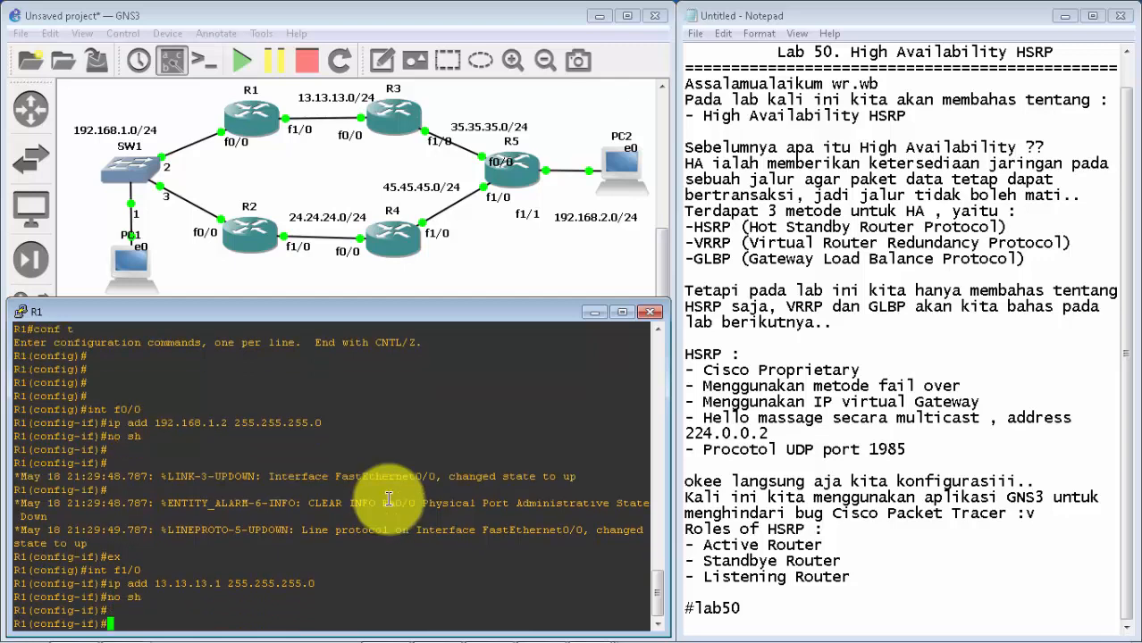
key(Return)
text(ex)
key(Return)
key(Return)
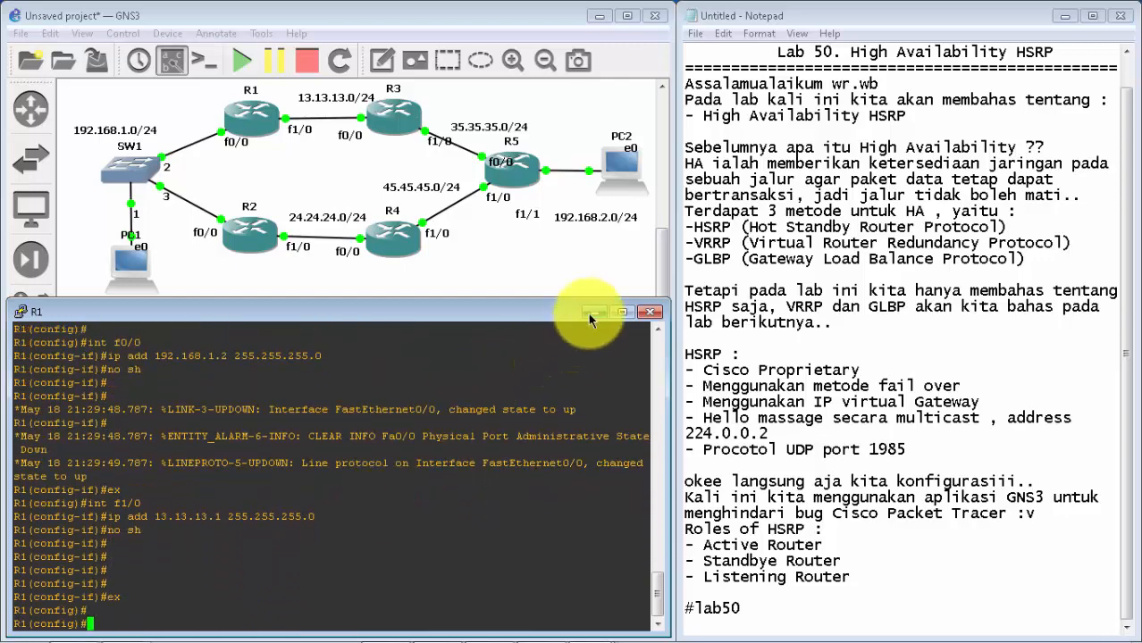
click(594, 312)
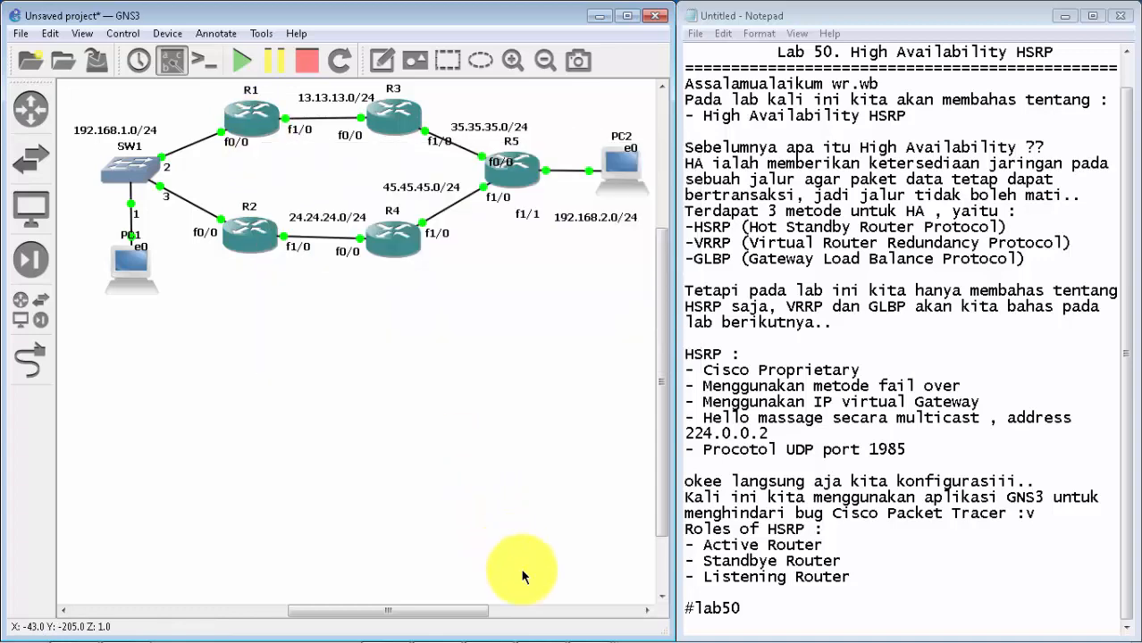
mouse_move(540, 626)
click(590, 625)
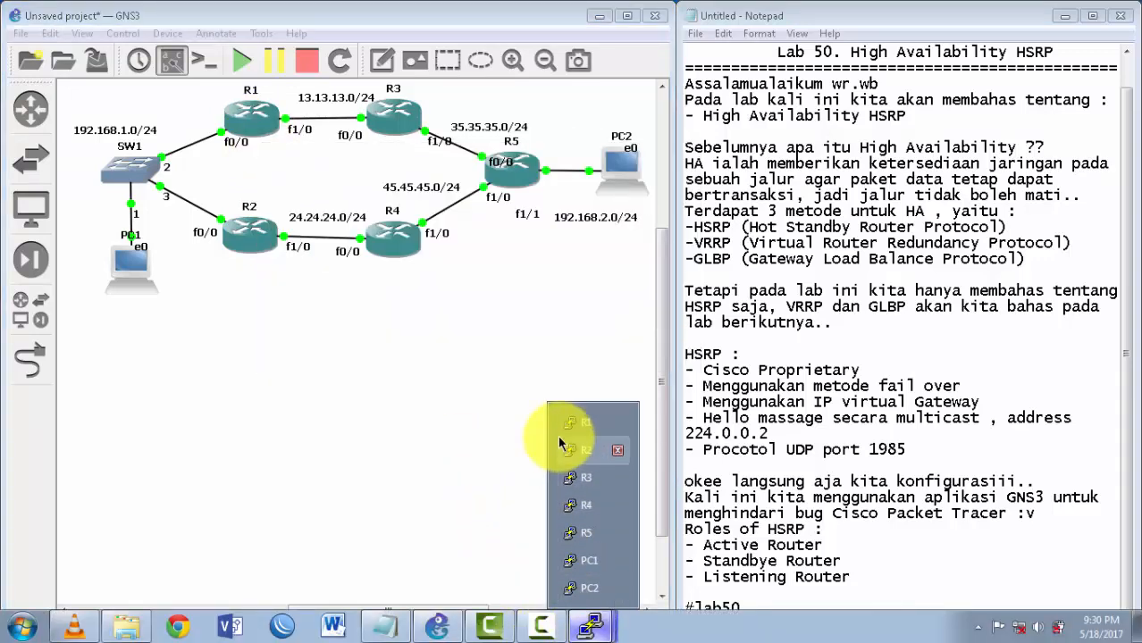
click(571, 424)
key(Return)
key(Return)
key(Return)
key(Return)
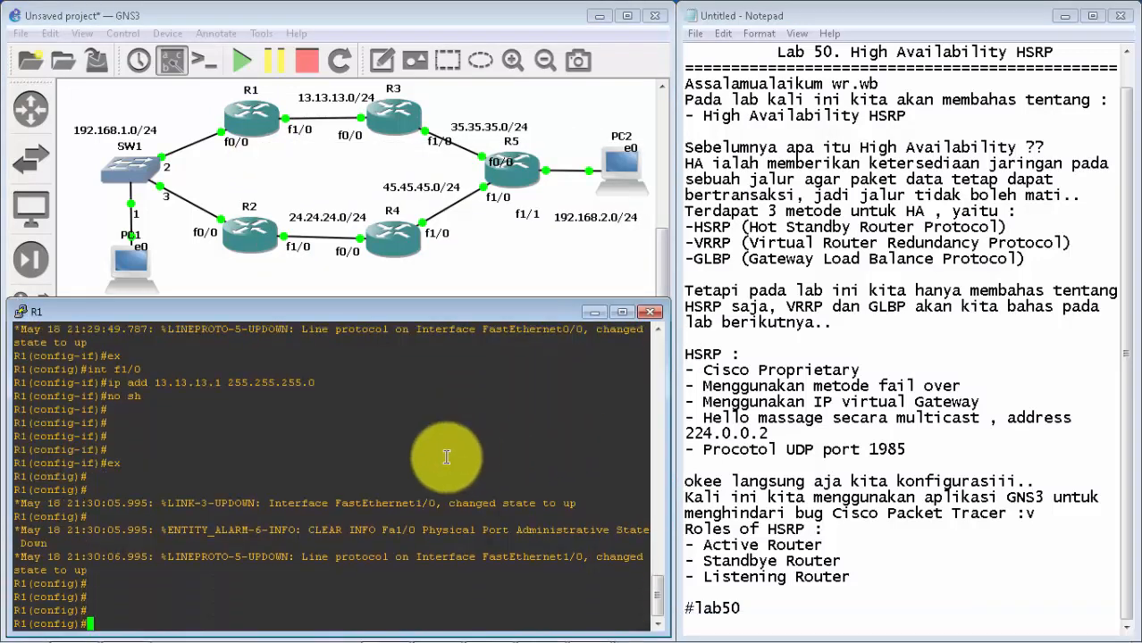
Step: Start EIGRP process 1 on R1 with router eig 1 and disable automatic summarization with no auto-summary
text(router ei)
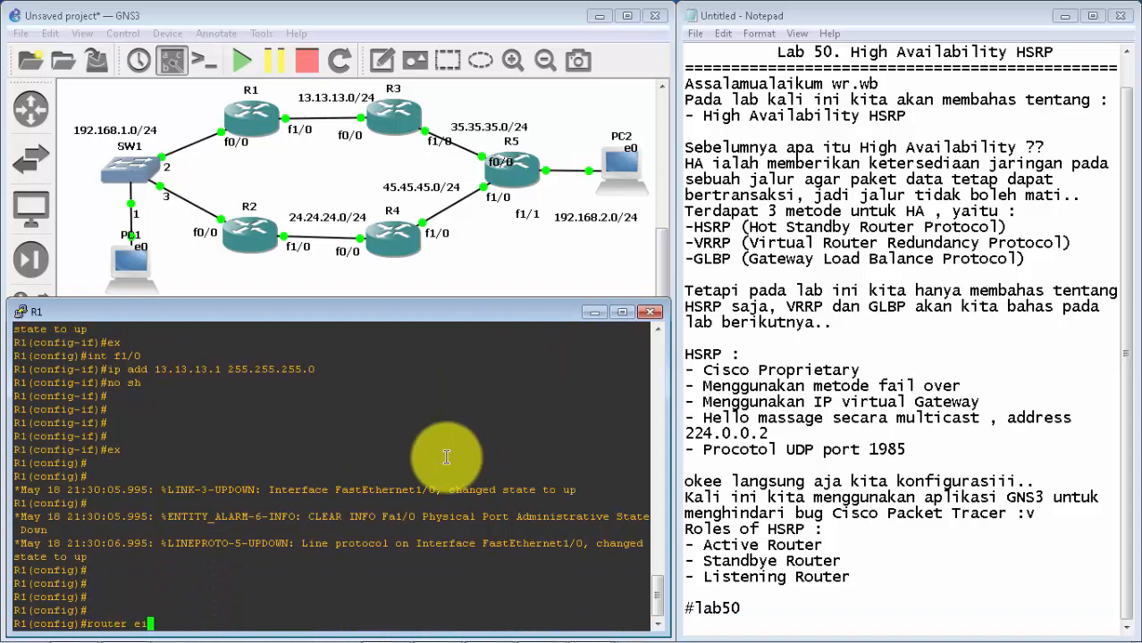
text(g 1)
key(Return)
text(net)
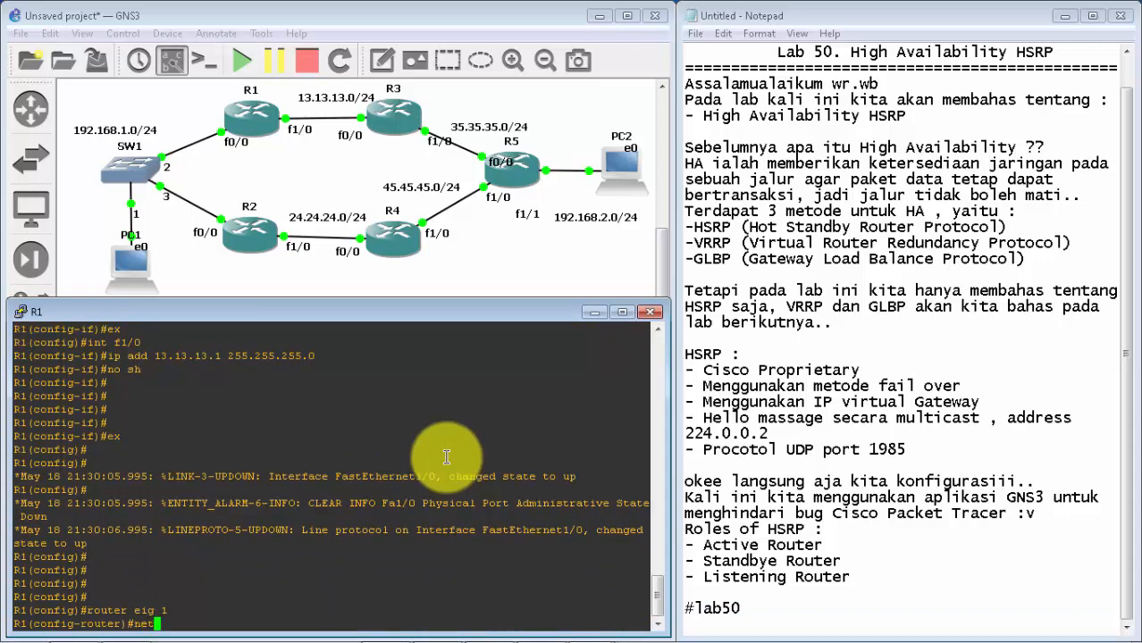
key(BackSpace)
key(BackSpace)
key(BackSpace)
text(no au)
key(Tab)
key(Return)
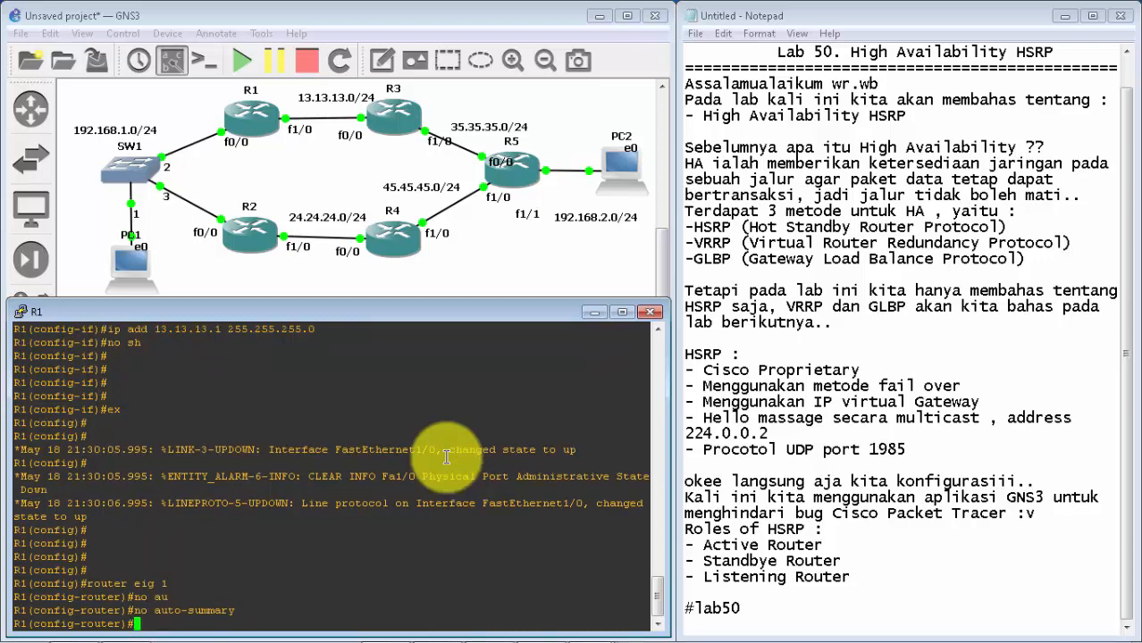
Step: Advertise networks 192.168.1.0 and 13.13.13.0 in R1's EIGRP process
text(net 192.168.1.0)
key(Return)
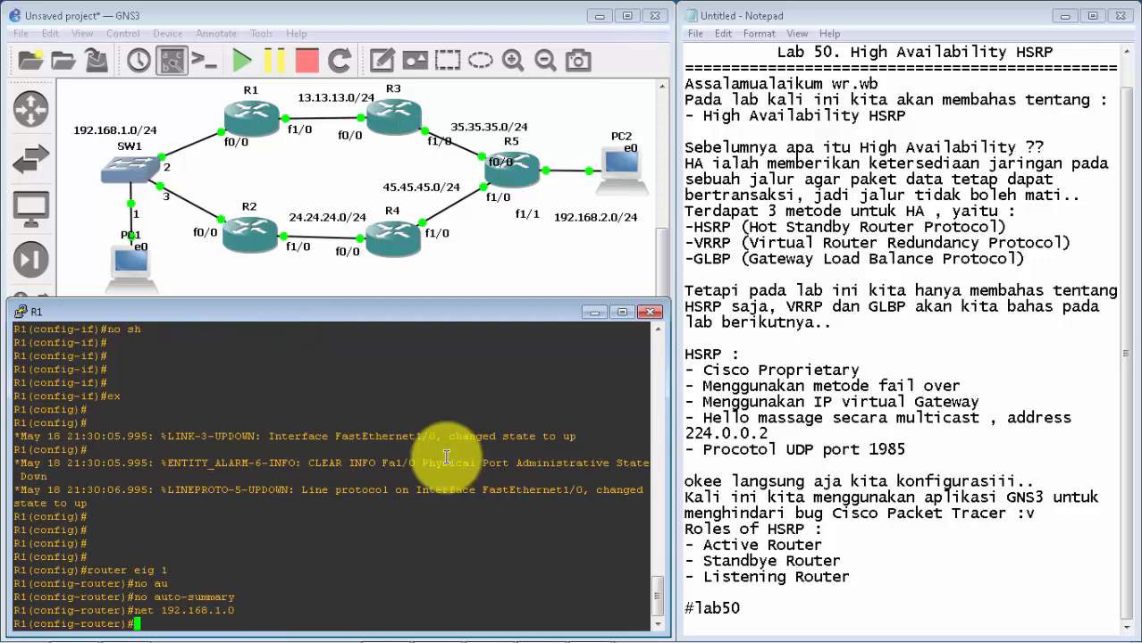
text(net 13.13.13.0)
key(Return)
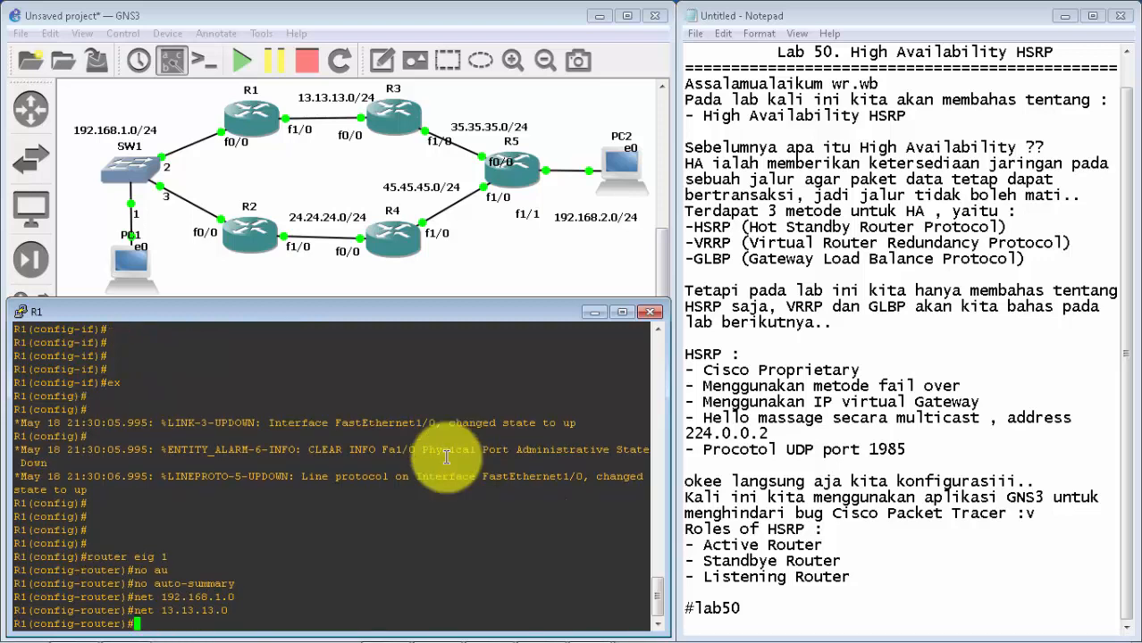
Step: Minimize R1's console, bring up R2's console, and move it below the routers in the topology
click(594, 312)
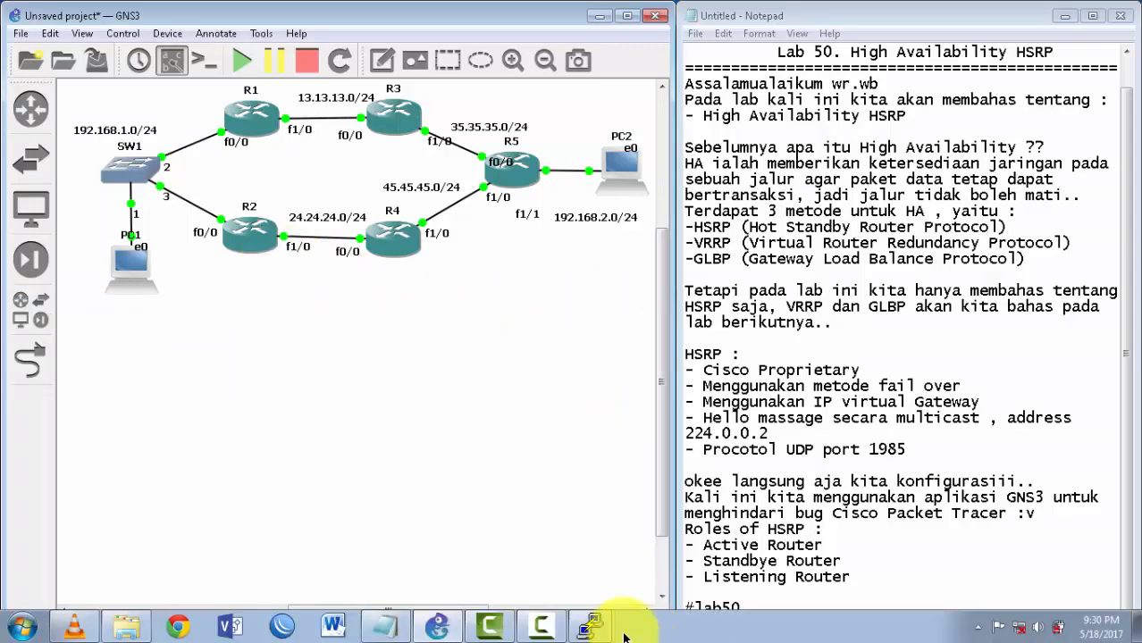
click(594, 628)
click(581, 454)
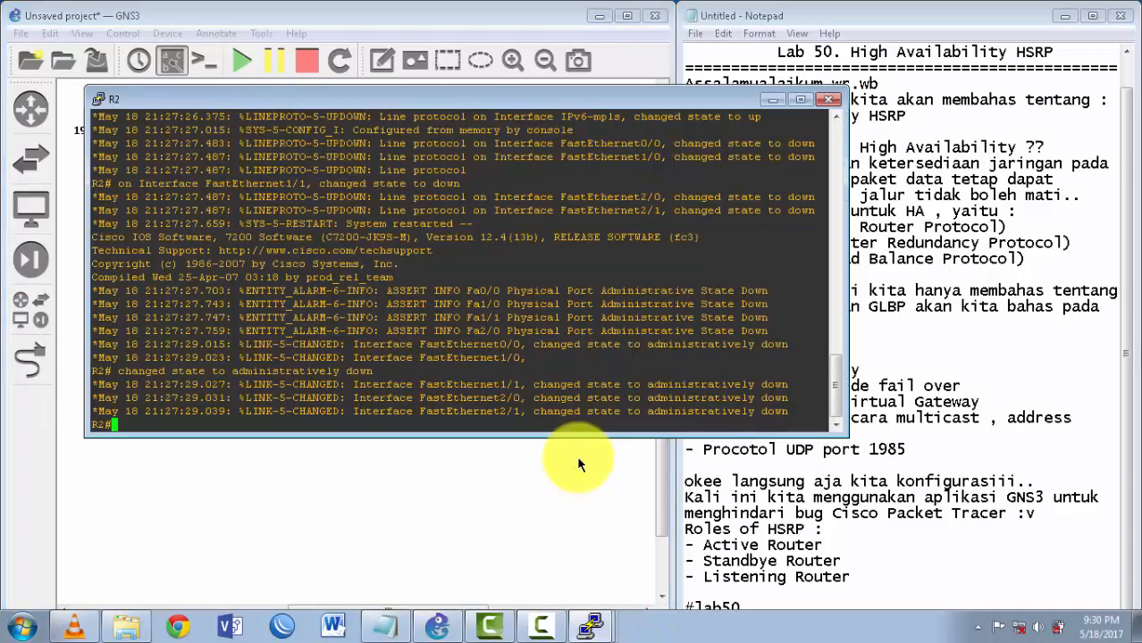
drag(594, 97, 523, 302)
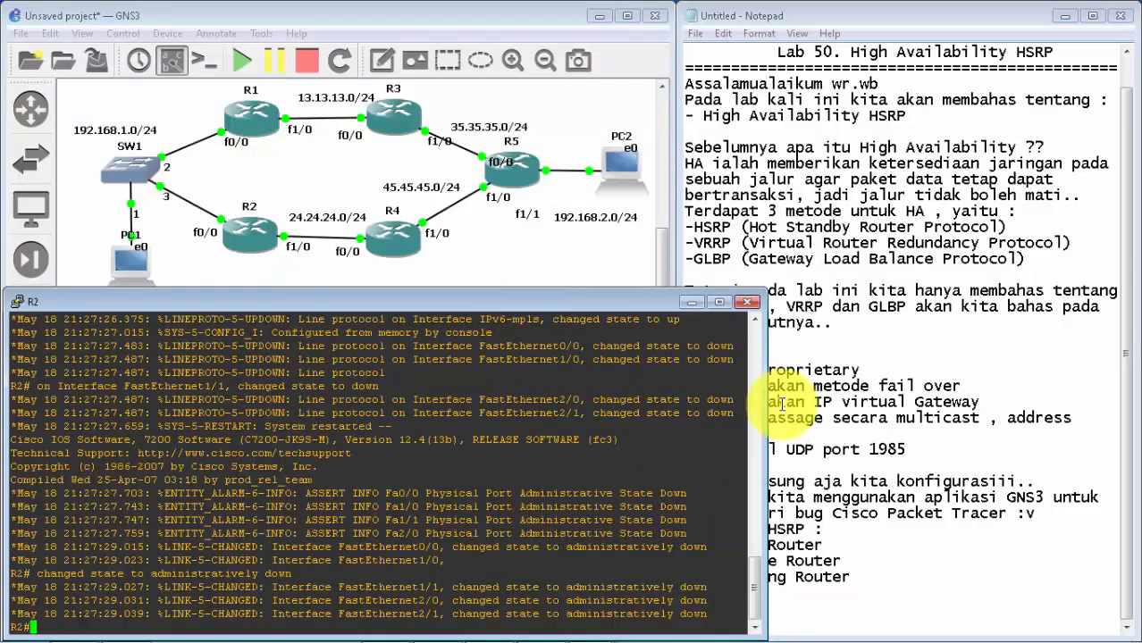
Step: Narrow R2's console so the Notepad notes are uncovered, and enter global configuration mode with conf t
drag(766, 408, 672, 417)
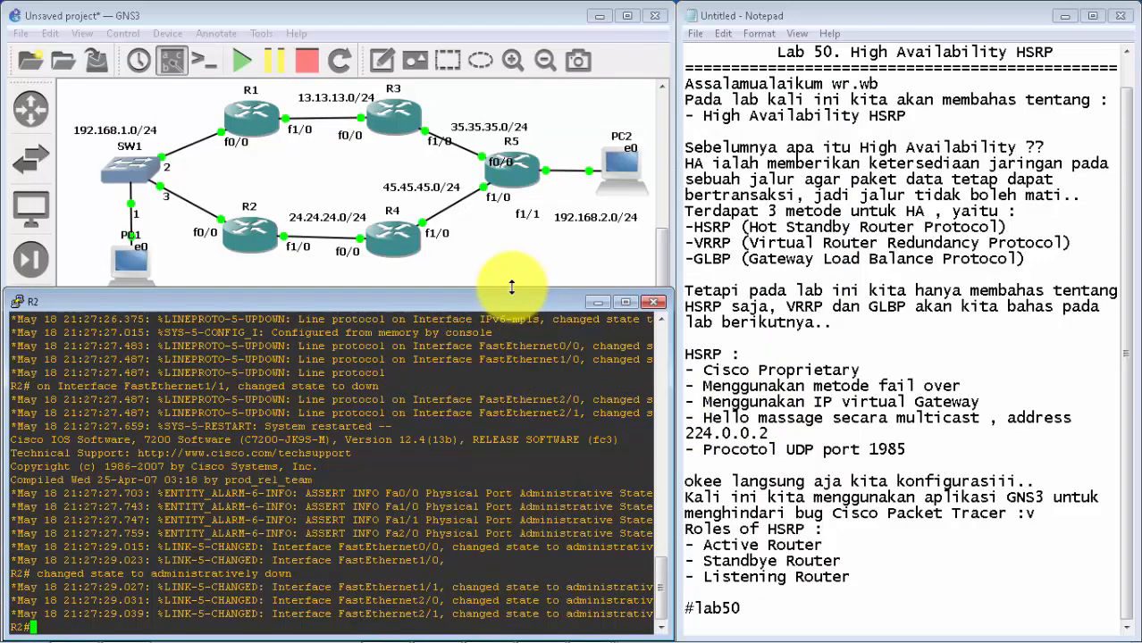
key(Return)
key(Return)
key(Return)
key(Return)
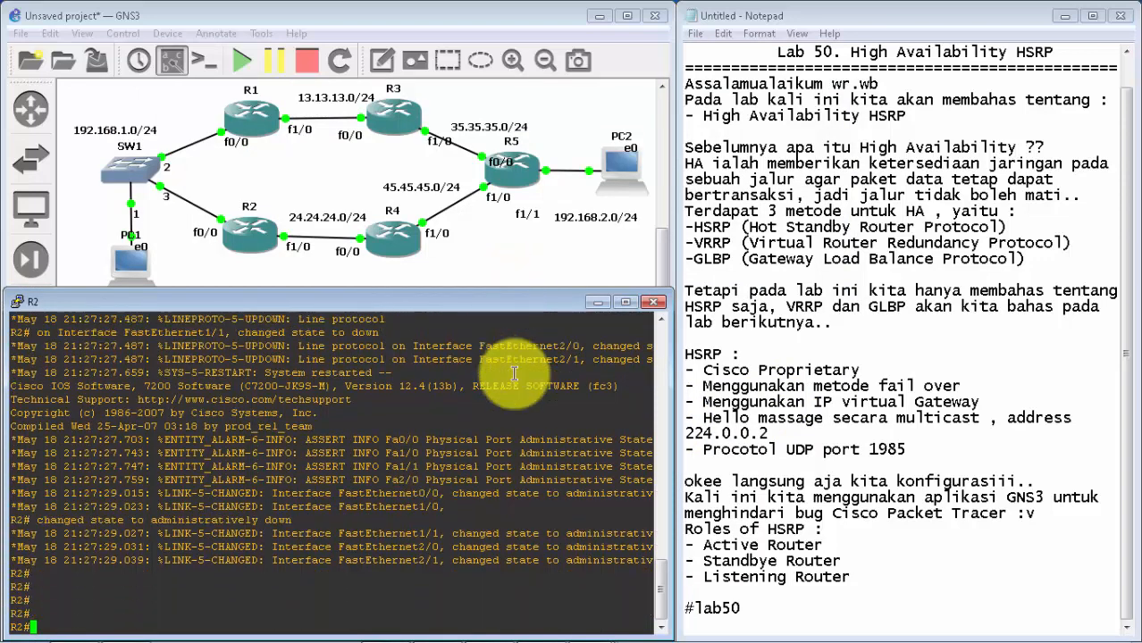
text(conf t)
key(Return)
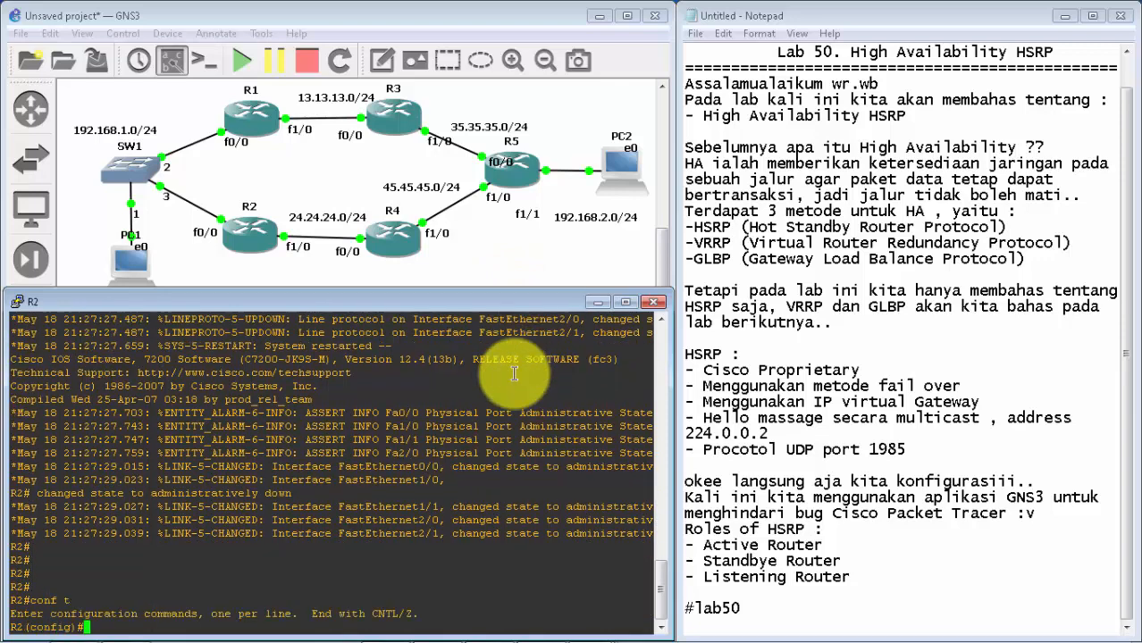
Step: Assign IP address 192.168.1.3 with mask 255.255.255.0 to R2's f0/0 interface
text(int f0/0)
key(Return)
text(ip add)
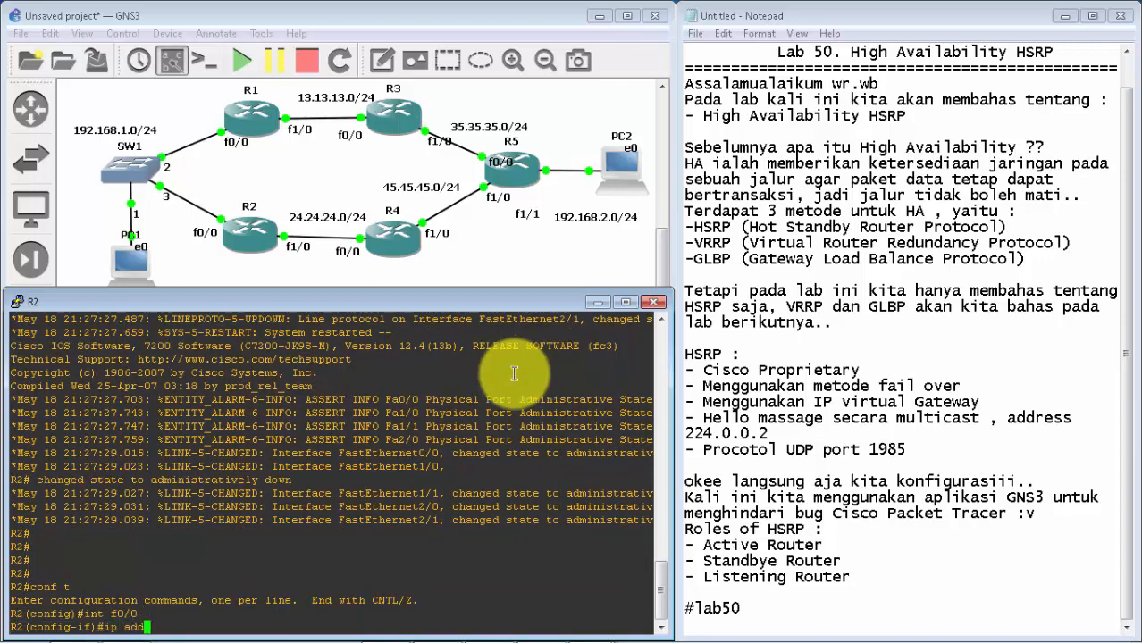
text( 192.168.1.3 255.255.255.0)
key(Return)
Step: Enable R2's f0/0 interface with no sh and exit to global configuration mode
text(no sh)
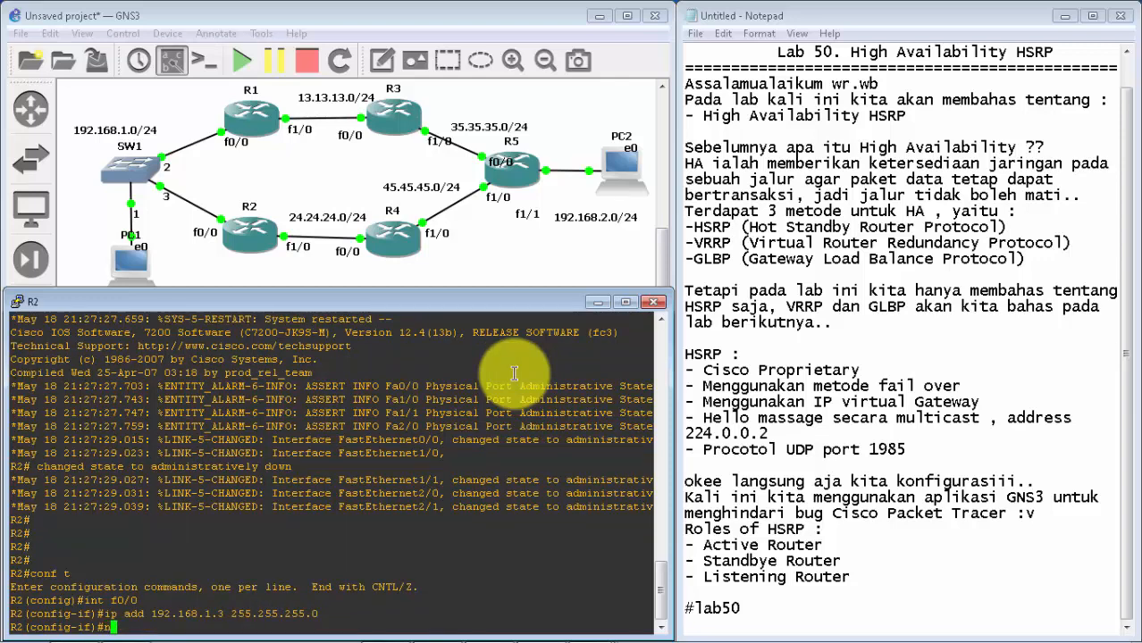
key(Return)
key(Return)
key(Return)
key(Return)
key(Return)
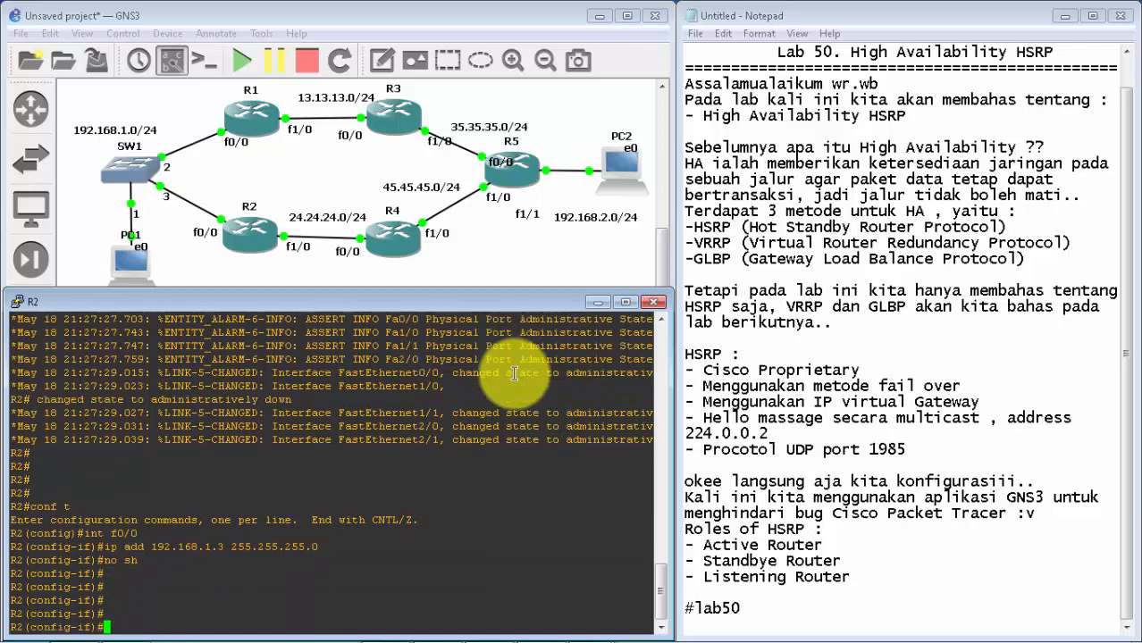
text(ex)
key(Return)
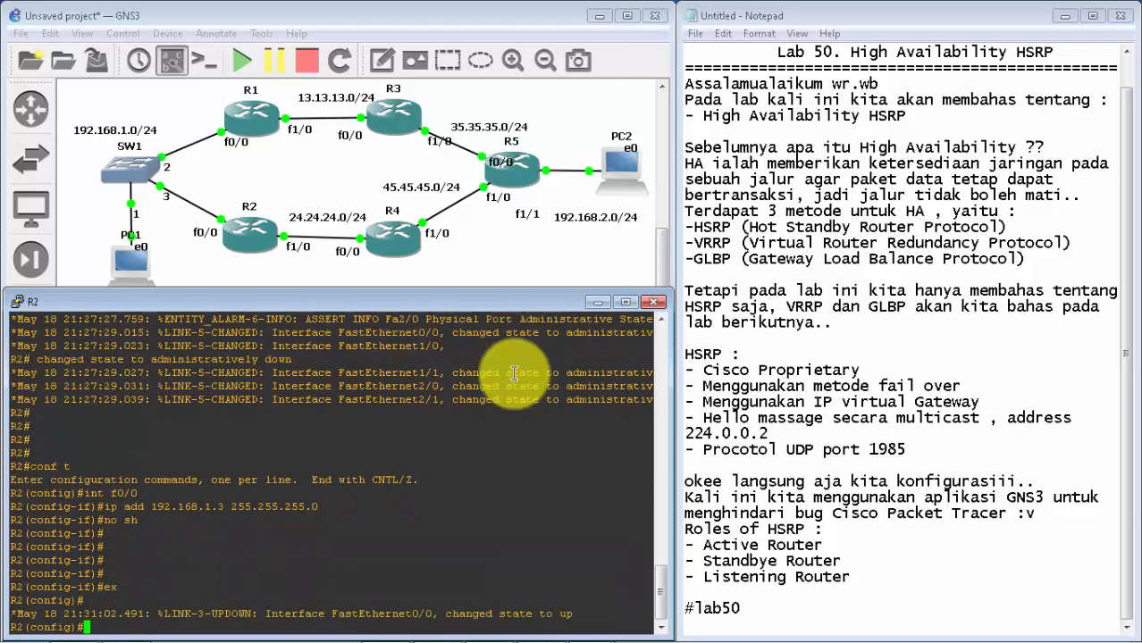
Step: Begin an int command on R2 to open another interface's configuration
Step: Assign IP address 24.24.24.2 with mask 255.255.255.0 to R2's f1/0 interface
text(int)
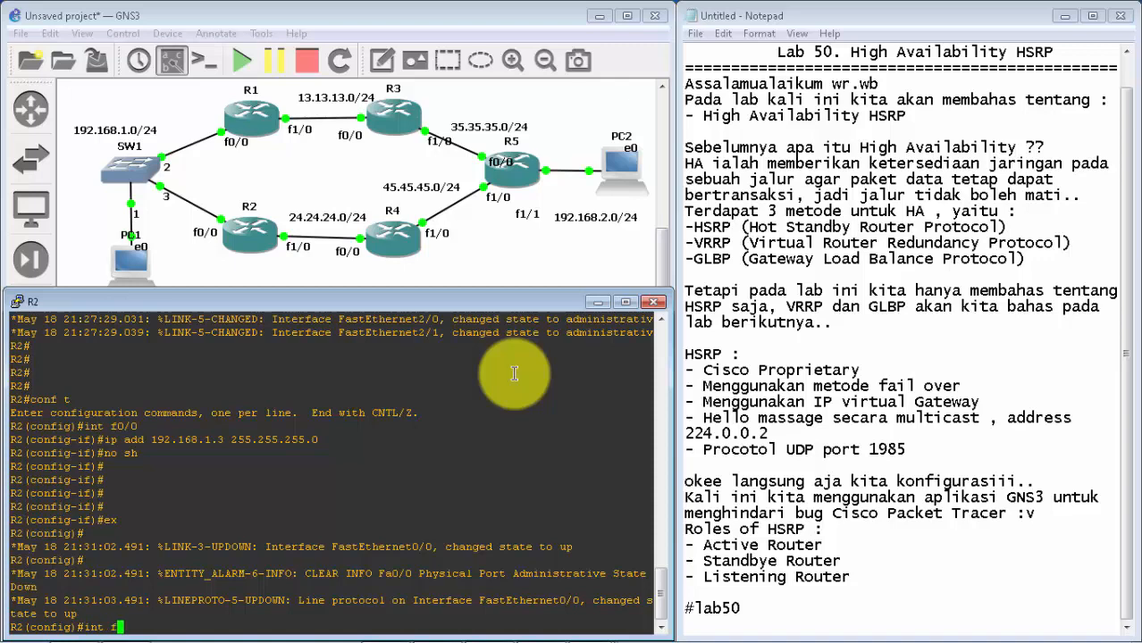
Step: Begin an int command on R2 to open another interface's configuration
Step: Assign IP address 24.24.24.2 with mask 255.255.255.0 to R2's f1/0 interface
text( f1/0)
key(Return)
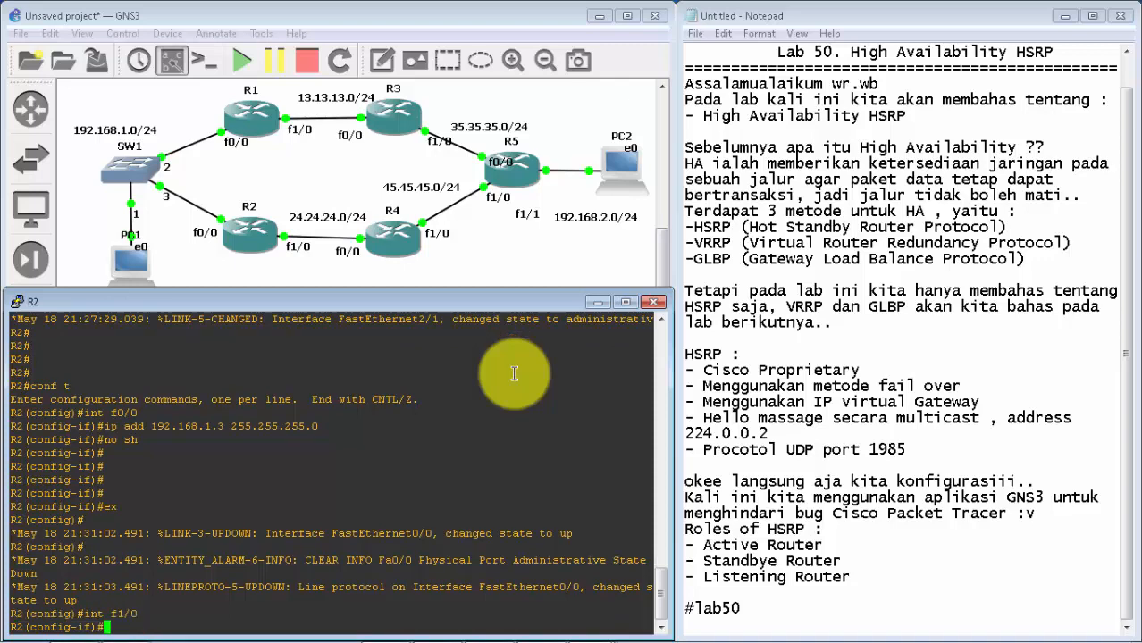
text(ip add 24.24.24)
text(.2 255.255.255.0)
key(Return)
Step: Enable R2's f1/0 interface with no sh and exit to global configuration mode
text(no sh)
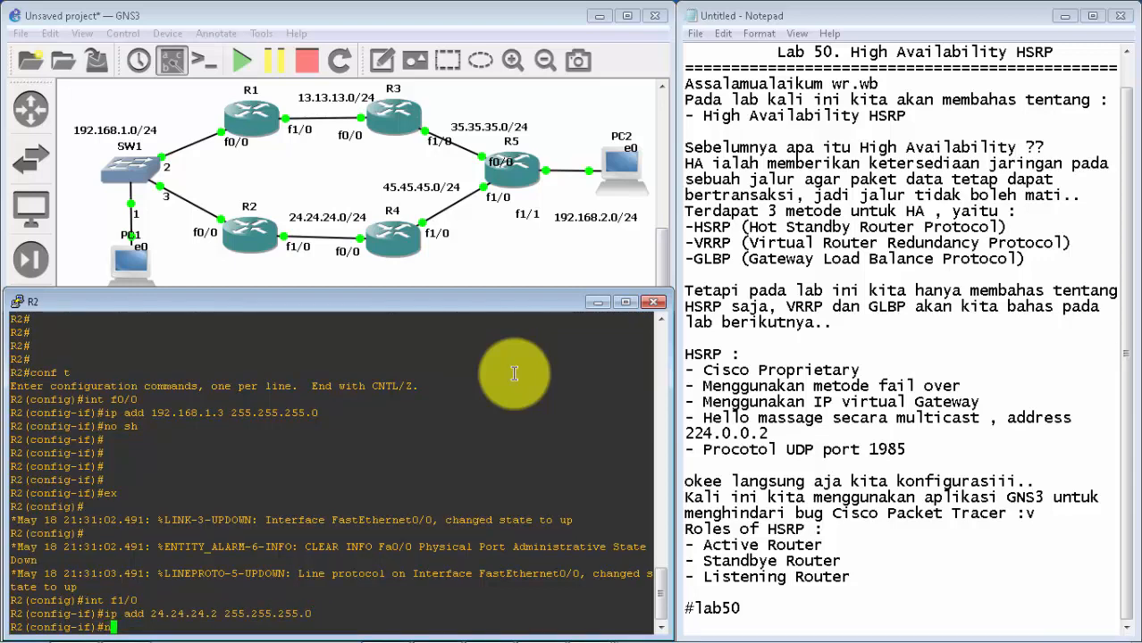
key(Return)
key(Return)
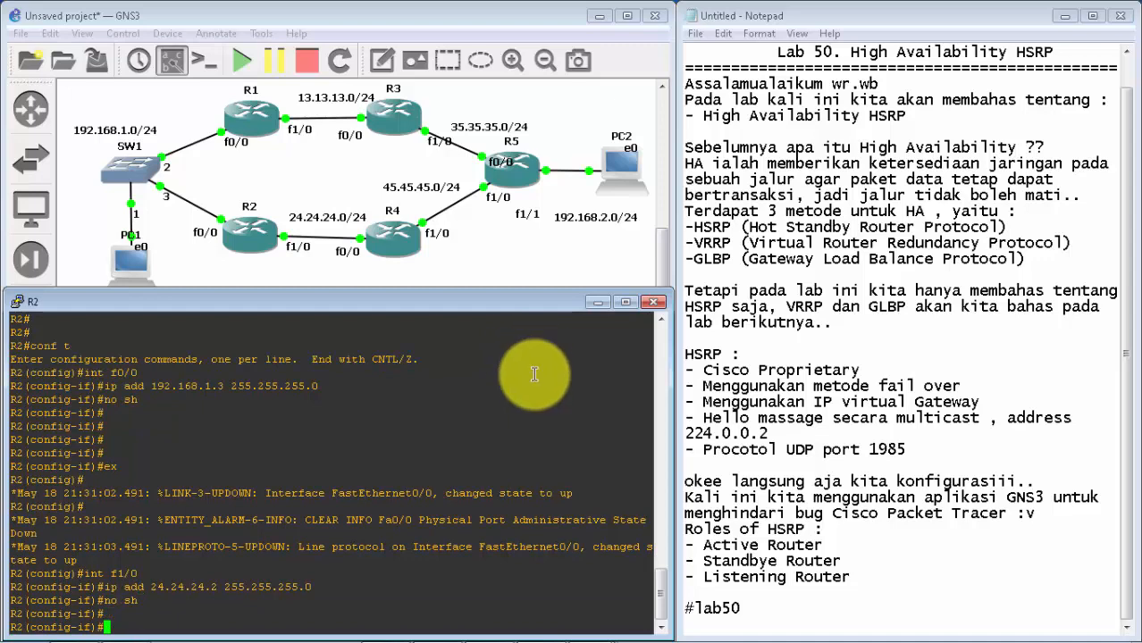
text(ex)
key(Return)
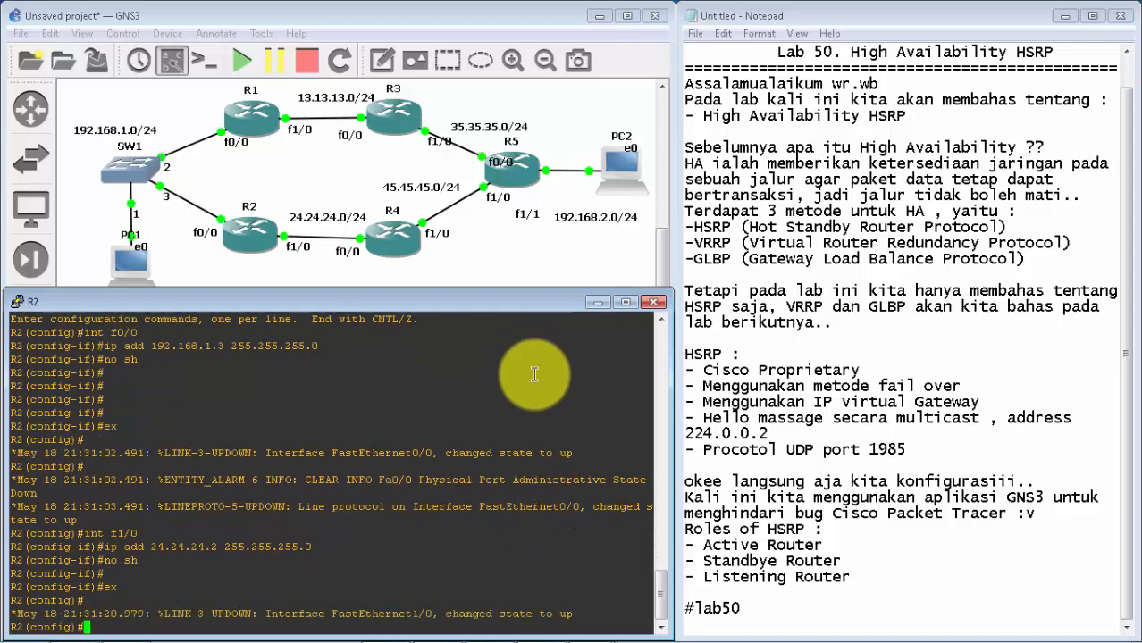
key(Return)
key(Return)
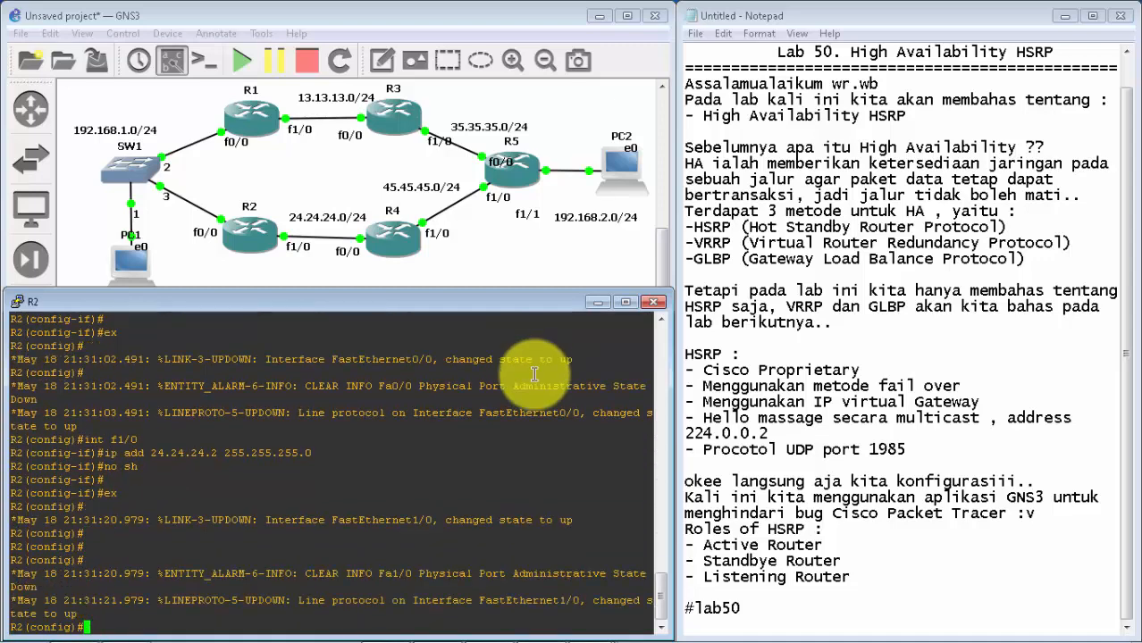
Step: Start EIGRP process 1 on R2 and disable its automatic summarization with no au
text(router eig 1)
key(Return)
text(no au)
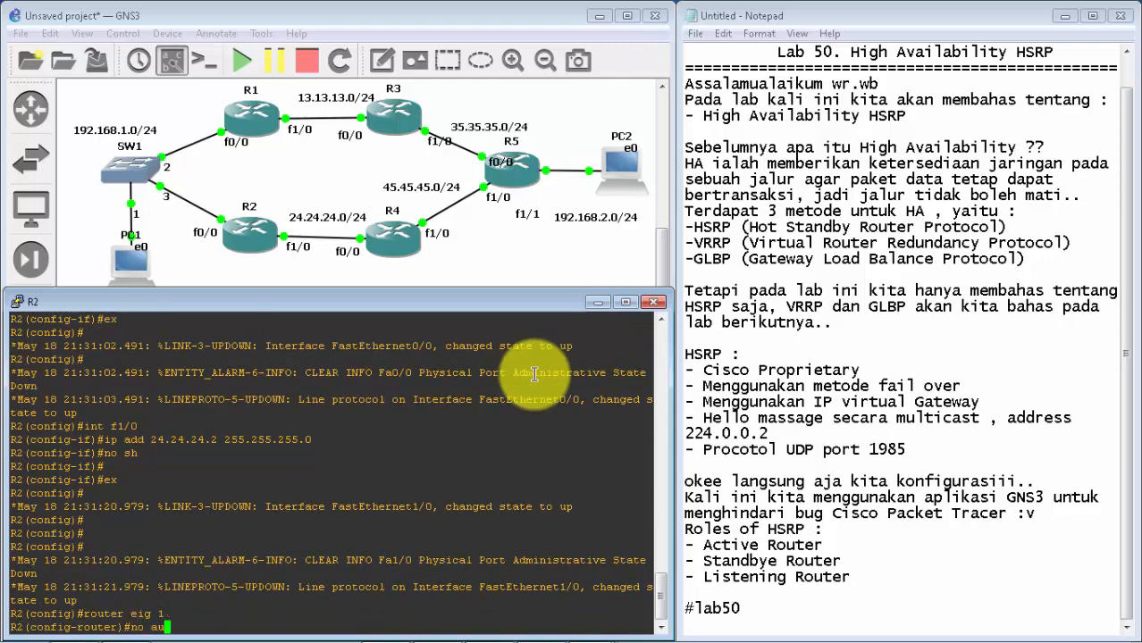
key(Return)
Step: Advertise networks 192.168.1.0 and 24.24.24.0 in R2's EIGRP process
text(net )
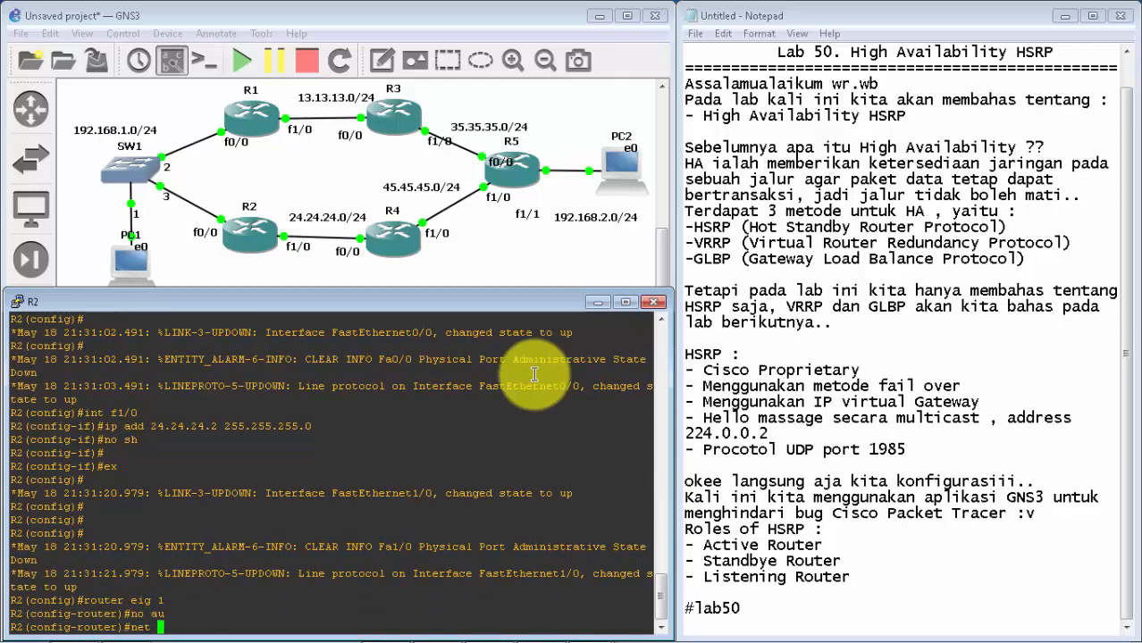
text(192.168.1.0)
key(Return)
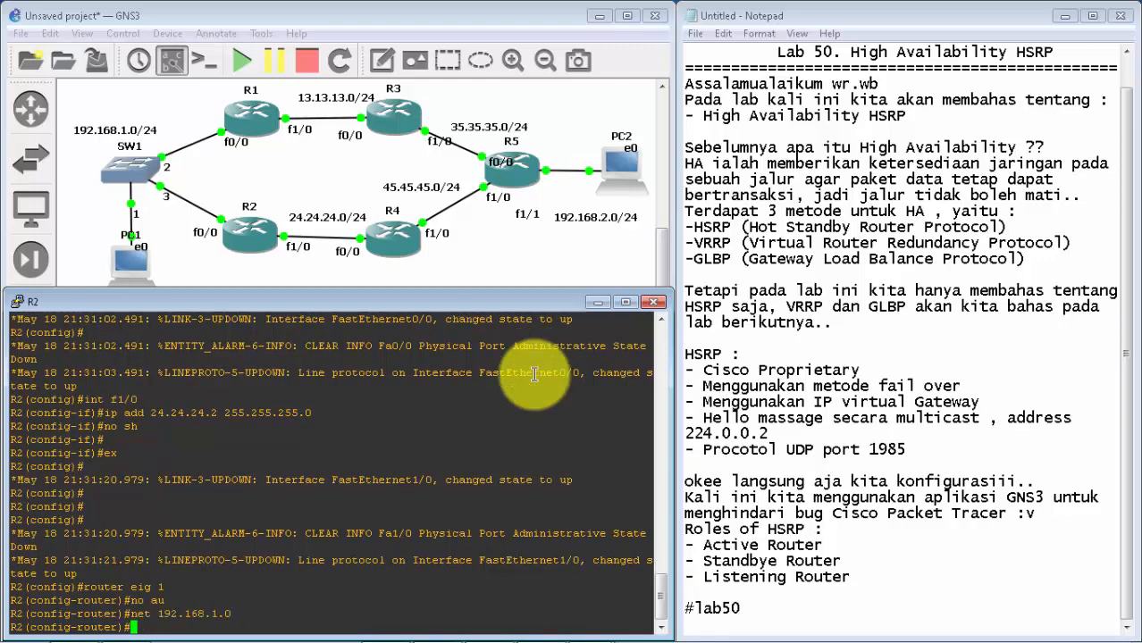
text(net)
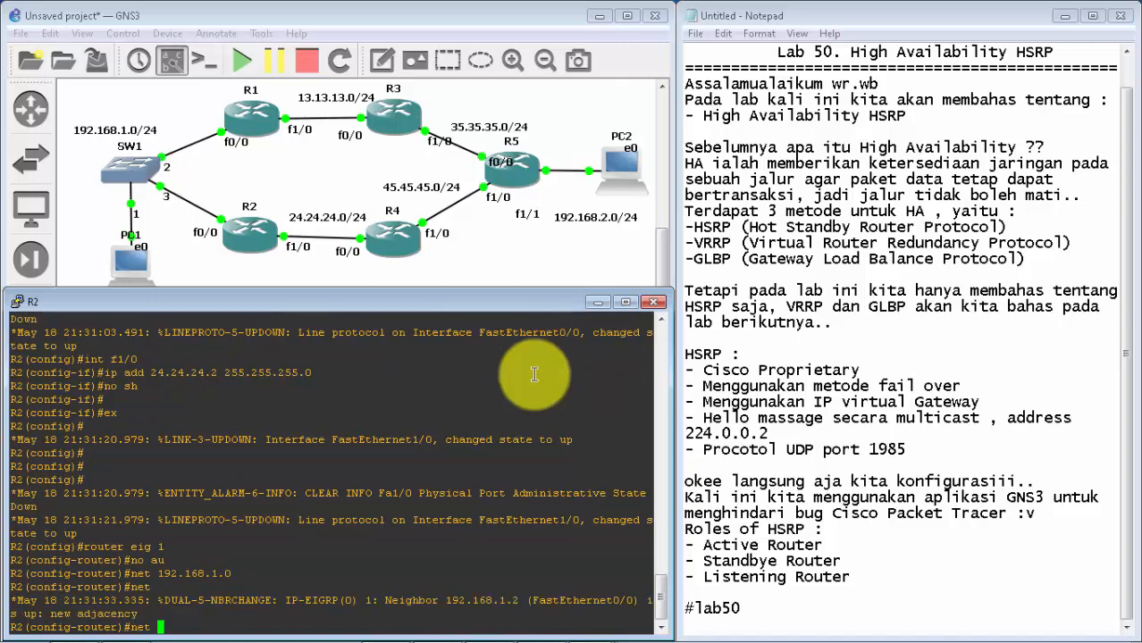
text( 13)
text(.24.24.0)
key(Return)
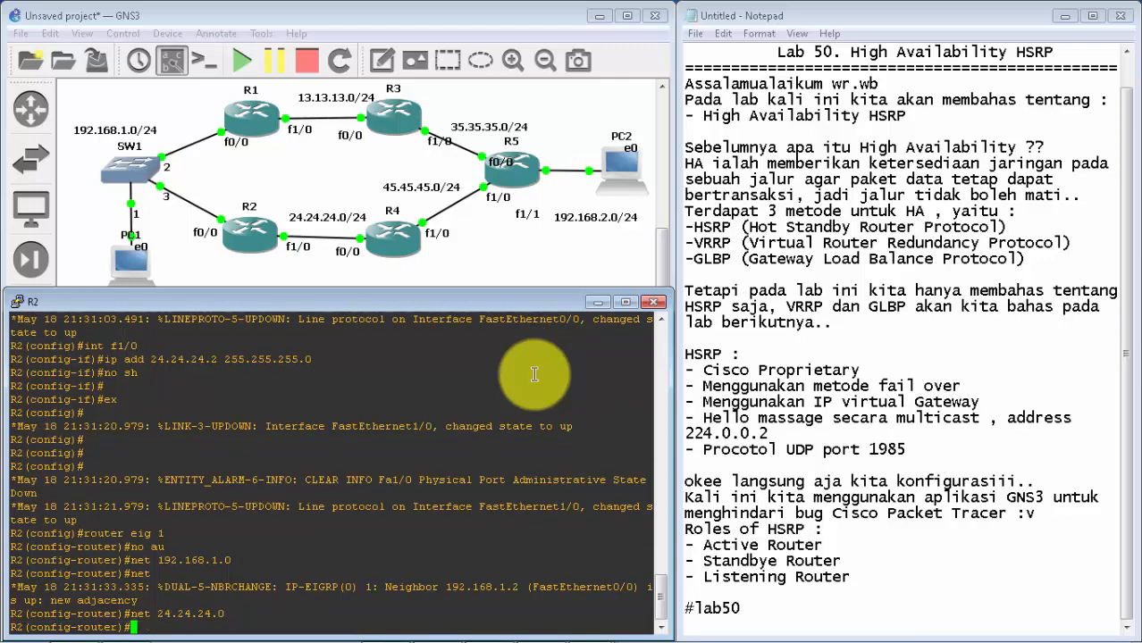
Step: Minimize R2's console, bring up R3's, and fit it below the topology without covering the Notepad notes
click(597, 302)
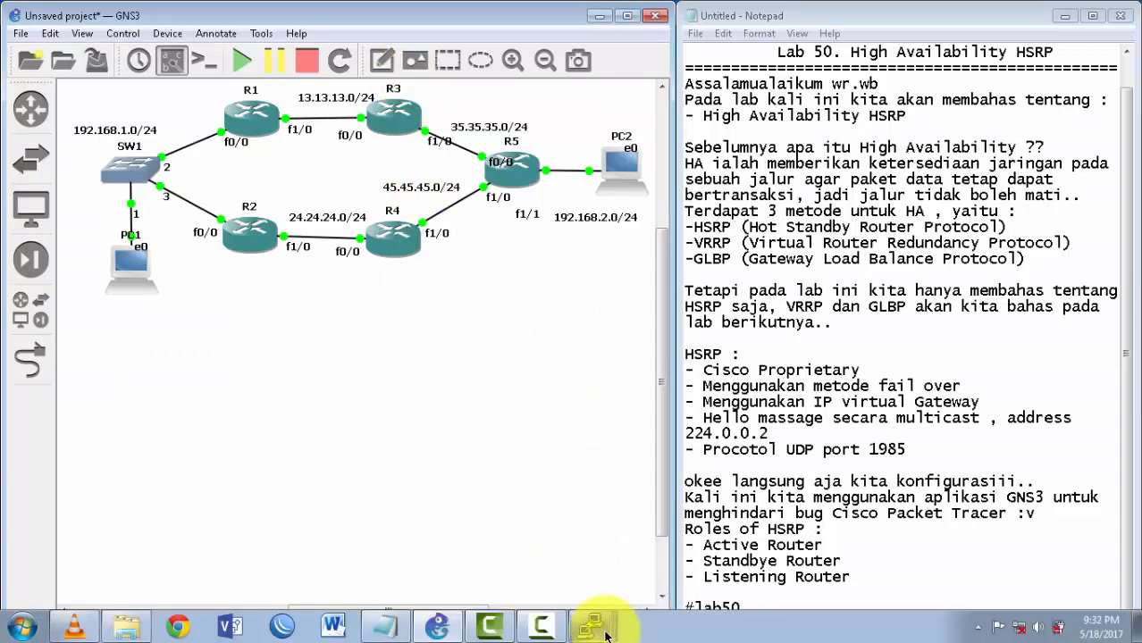
click(590, 626)
click(581, 481)
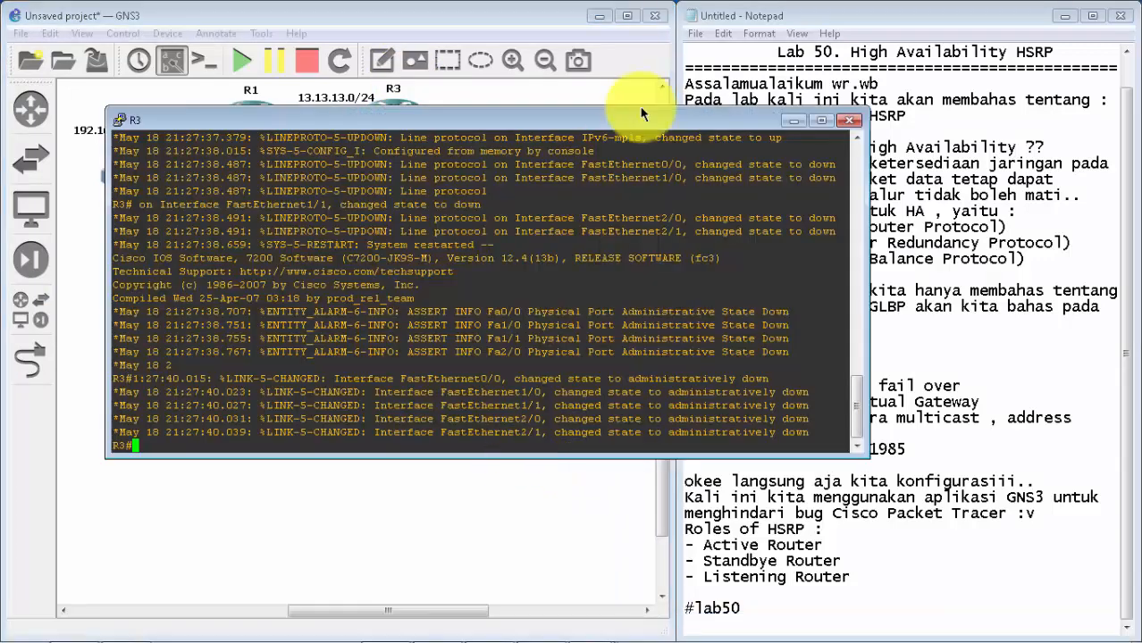
drag(640, 125, 536, 313)
drag(764, 343, 674, 351)
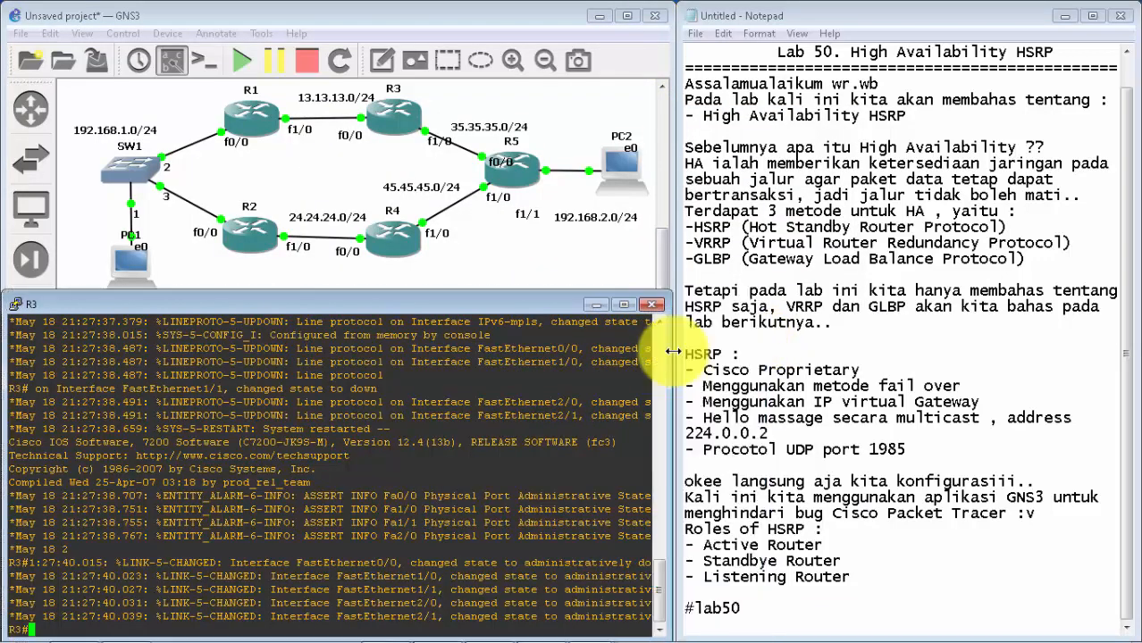
Step: Enter global configuration mode on R3 with conf t
key(Return)
key(Return)
key(Return)
key(Return)
text(conf t)
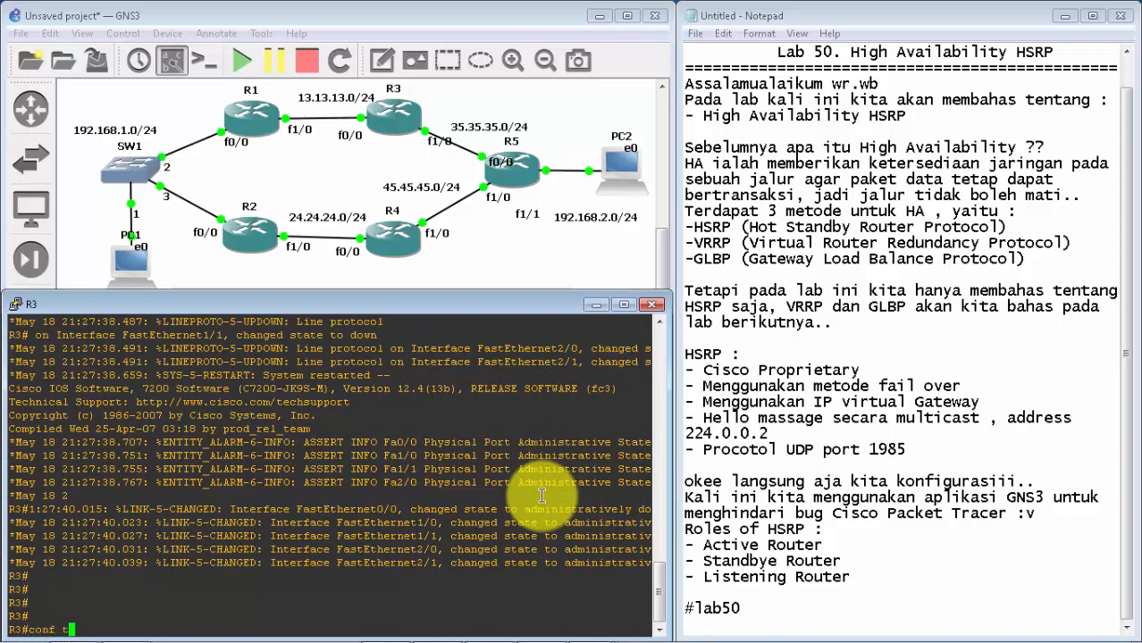
key(Return)
text(int f)
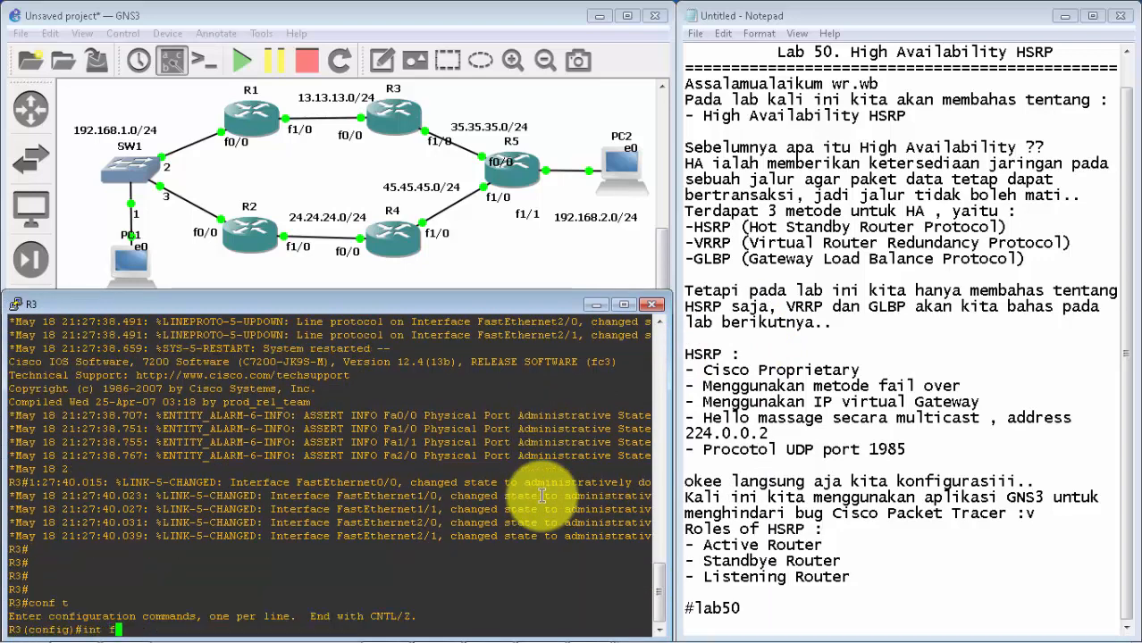
text(/0/0)
key(Return)
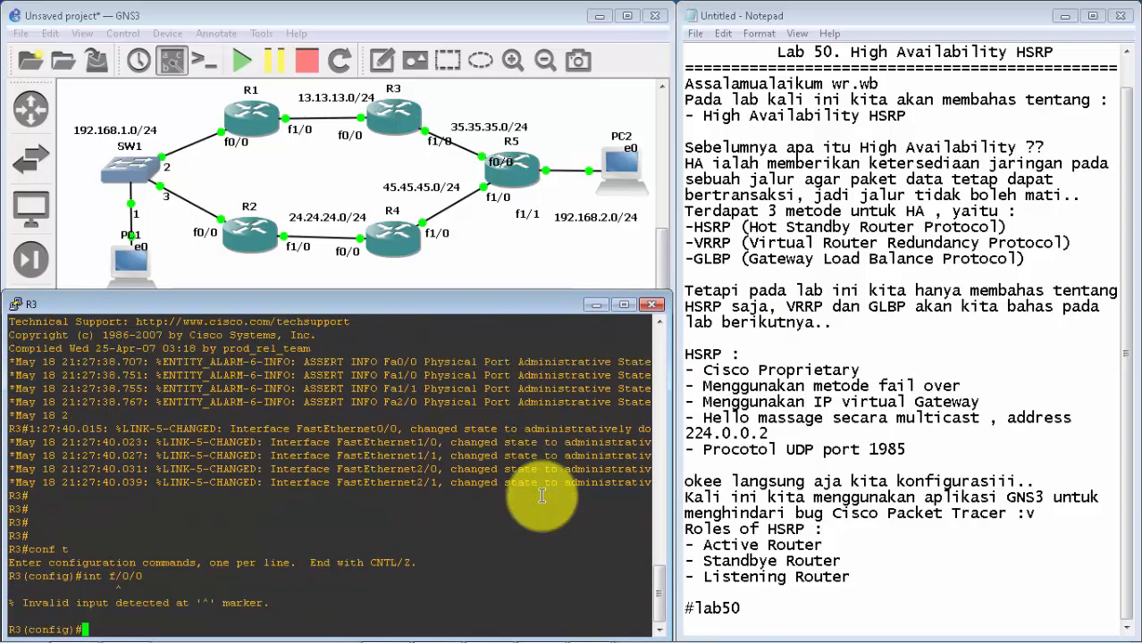
Step: Assign IP address 13.13.13.3 with mask 255.255.255.0 to R3's f0/0 interface
text(int f0/0)
key(Return)
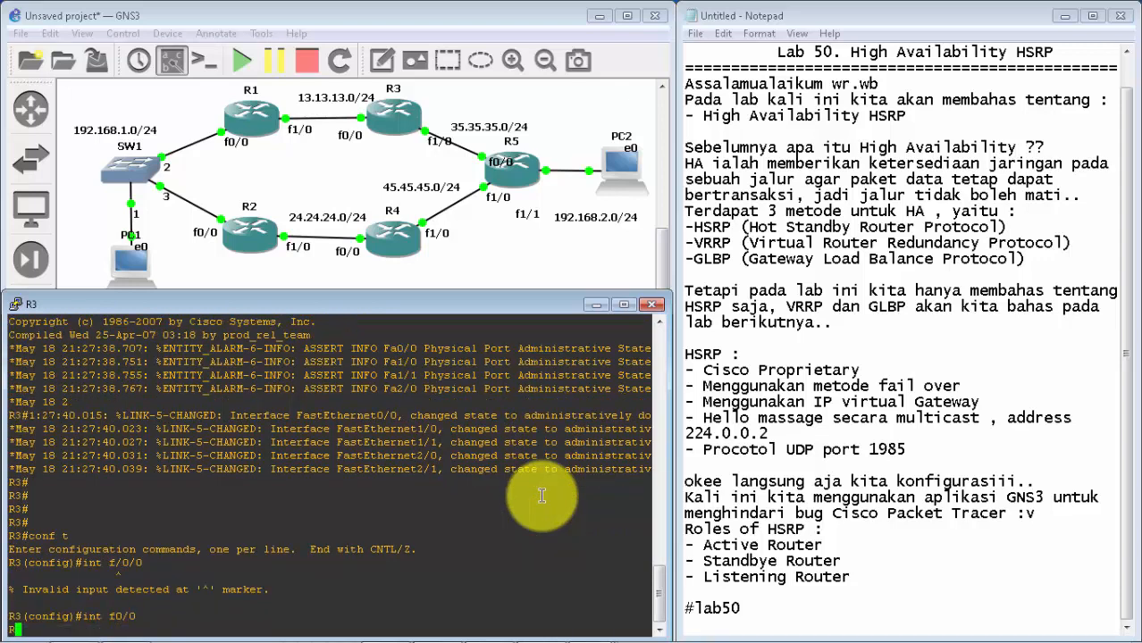
text(ip add 13.13.1)
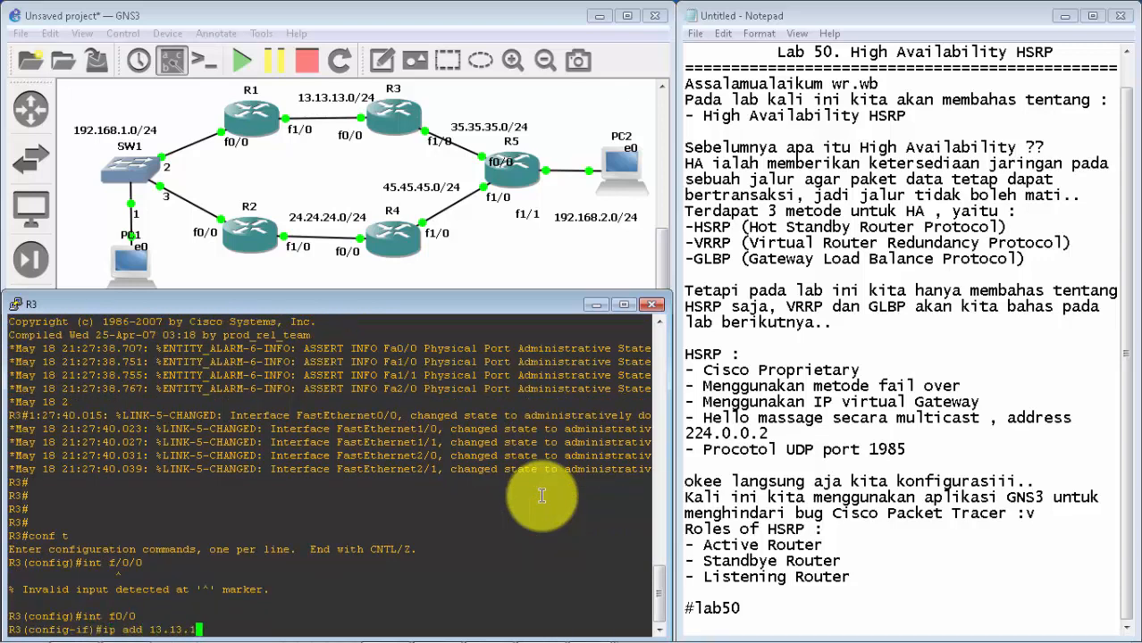
text(3.3. 2)
key(BackSpace)
key(BackSpace)
key(BackSpace)
text(255.255.255.0)
key(Return)
Step: Enable R3's f0/0 interface with no sh and exit to global configuration mode
text(no sh)
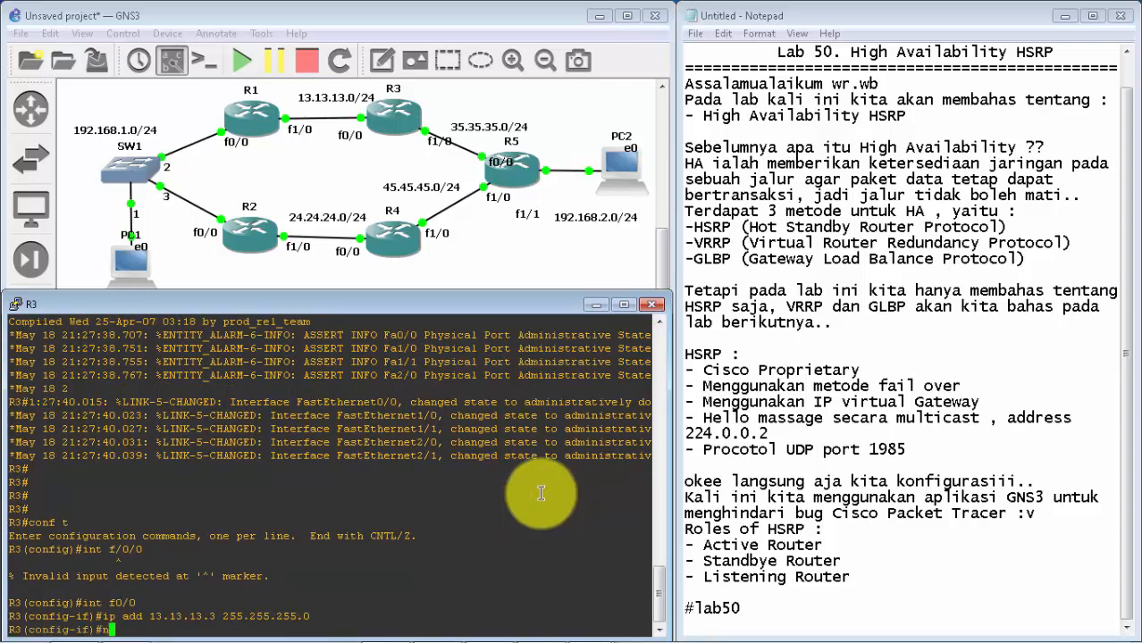
key(Return)
key(Return)
key(Return)
key(Return)
key(Return)
text(ex)
key(Return)
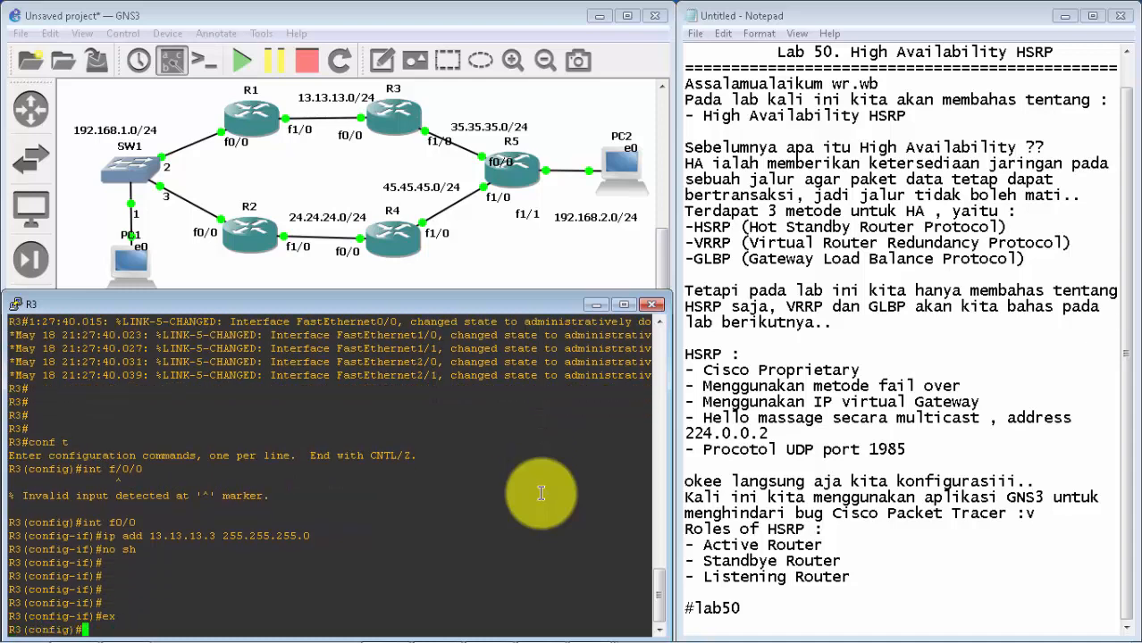
Step: Assign IP address 35.35.35.3 with mask 255.255.255.0 to R3's f1/0 interface
text(int f1/0)
key(Return)
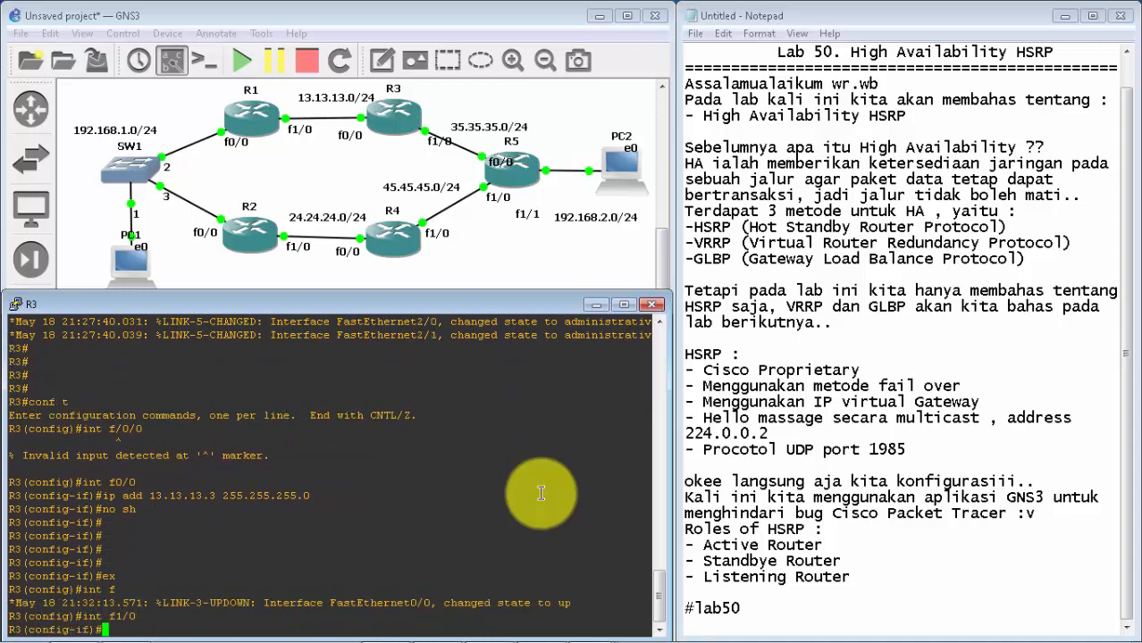
text(ip add )
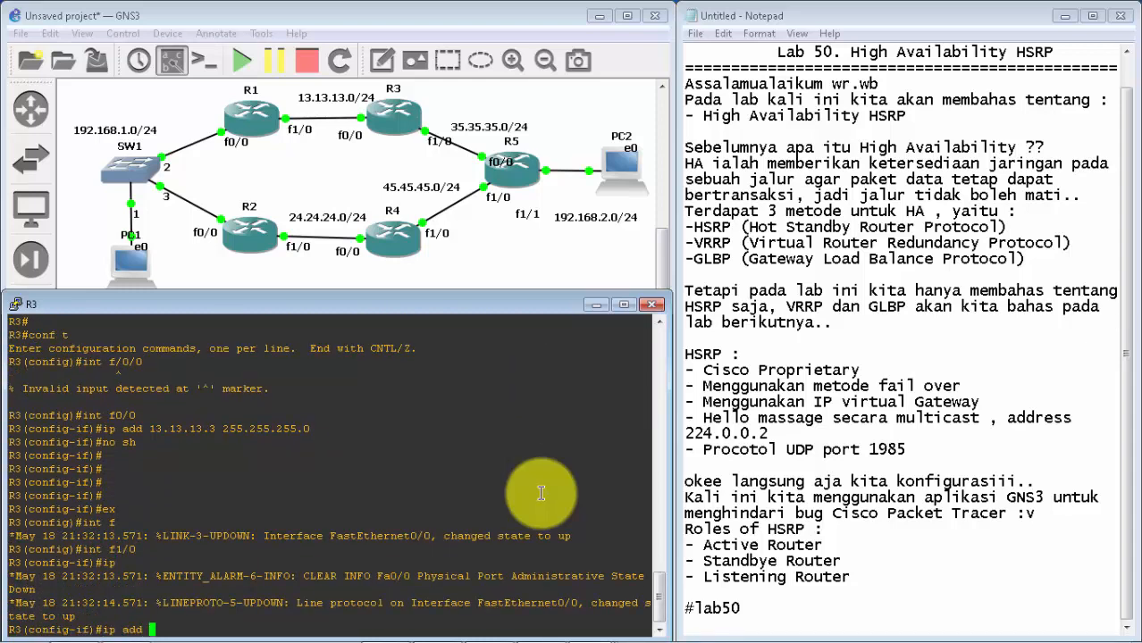
text(35.35.35.3 255.255.255.0)
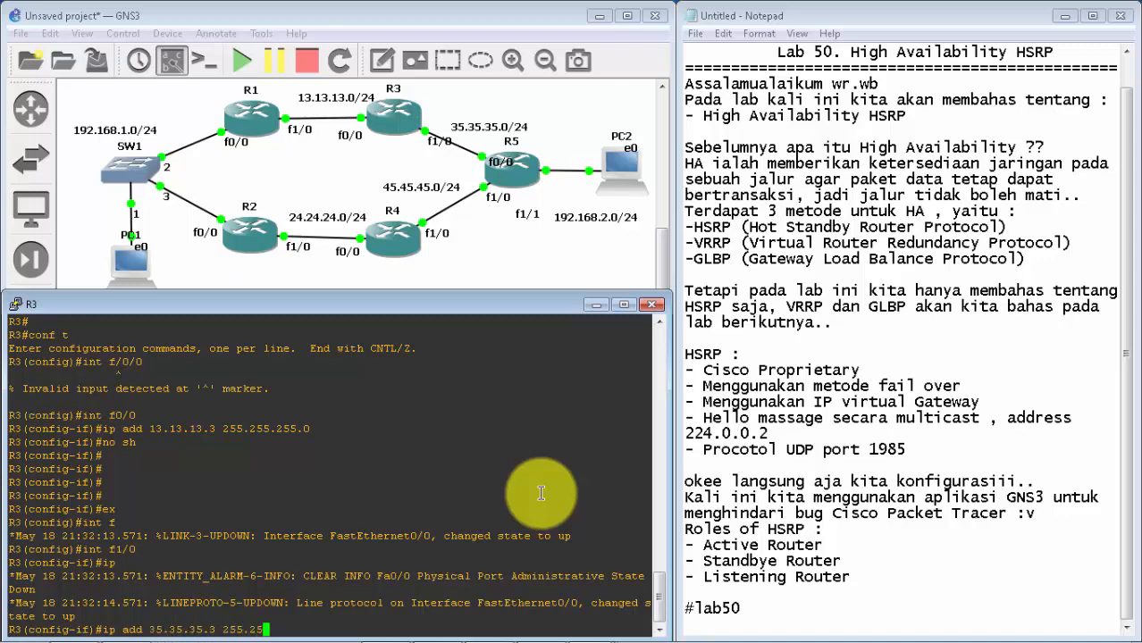
key(Return)
Step: Enable R3's f1/0 interface with no sh and exit to global configuration mode
text(no sh)
key(Return)
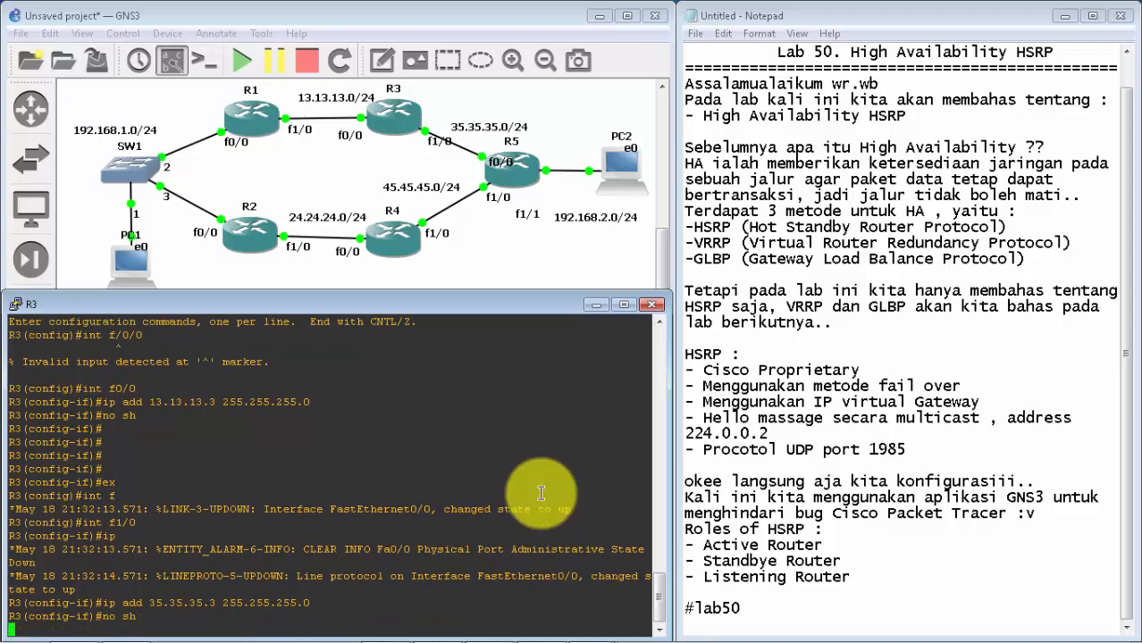
key(Return)
key(Return)
text(ex)
key(Return)
key(Return)
Step: Start EIGRP process 1 on R3 and disable its automatic summarization with no au
text(r)
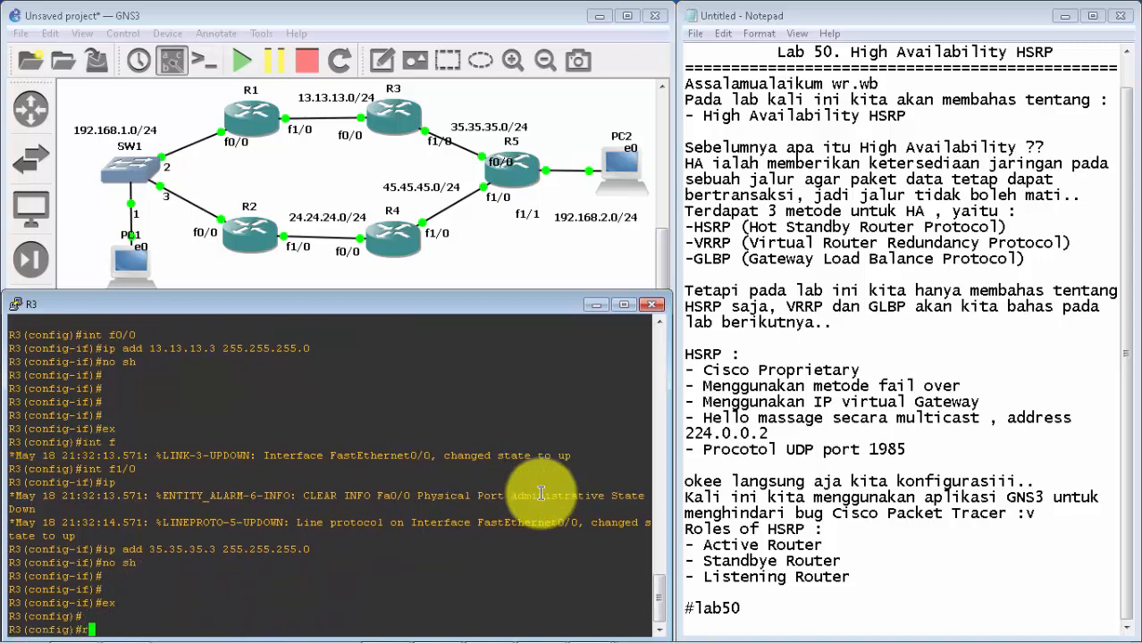
text(outer eug)
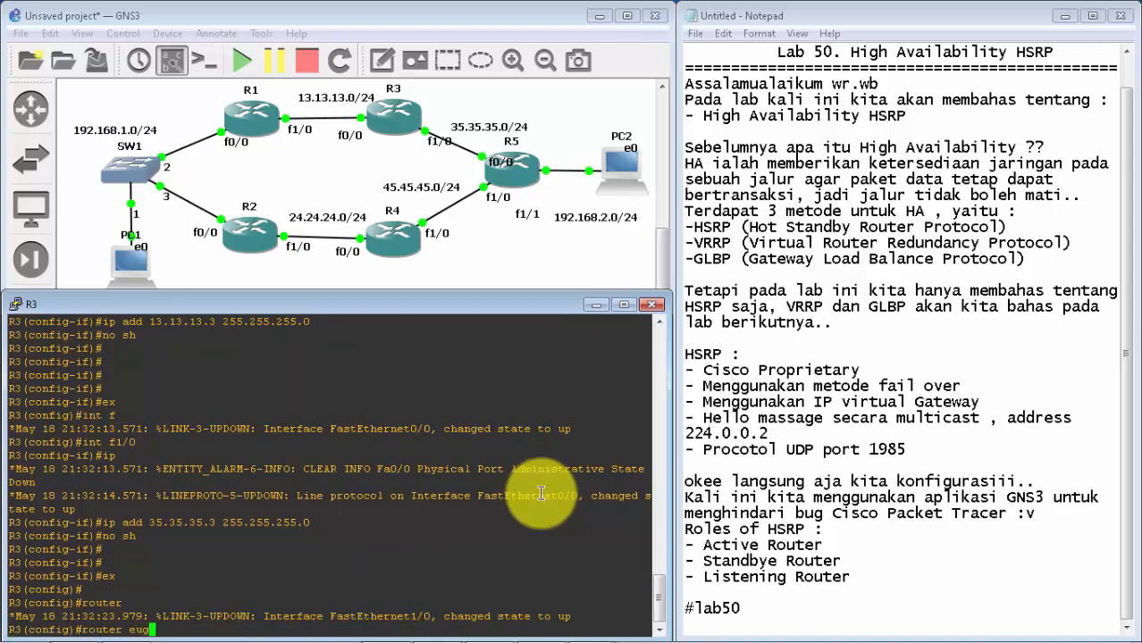
text( 1)
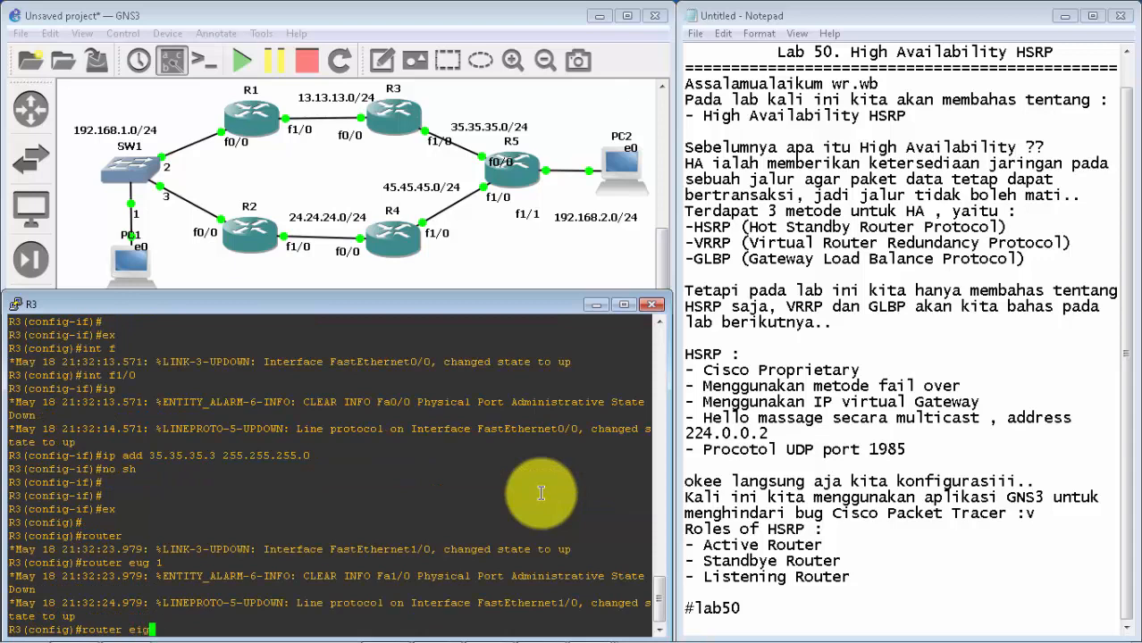
text( 1)
key(Return)
text(no au)
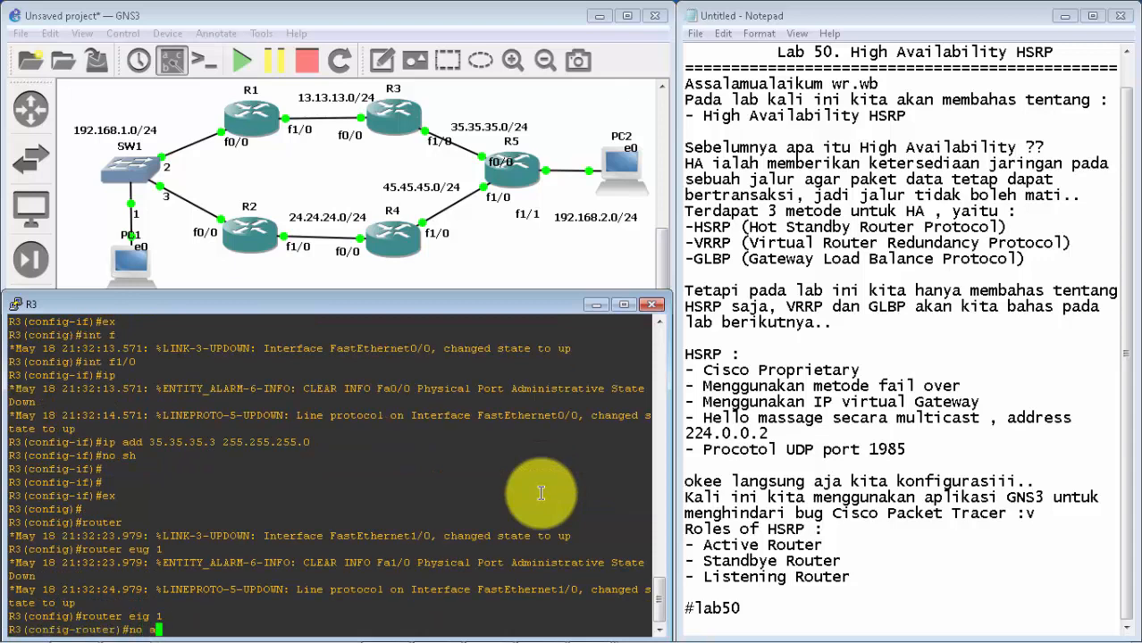
key(Return)
Step: Advertise networks 13.13.13.0 and 35.35.35.0 in R3's EIGRP process and exit router configuration
text(net )
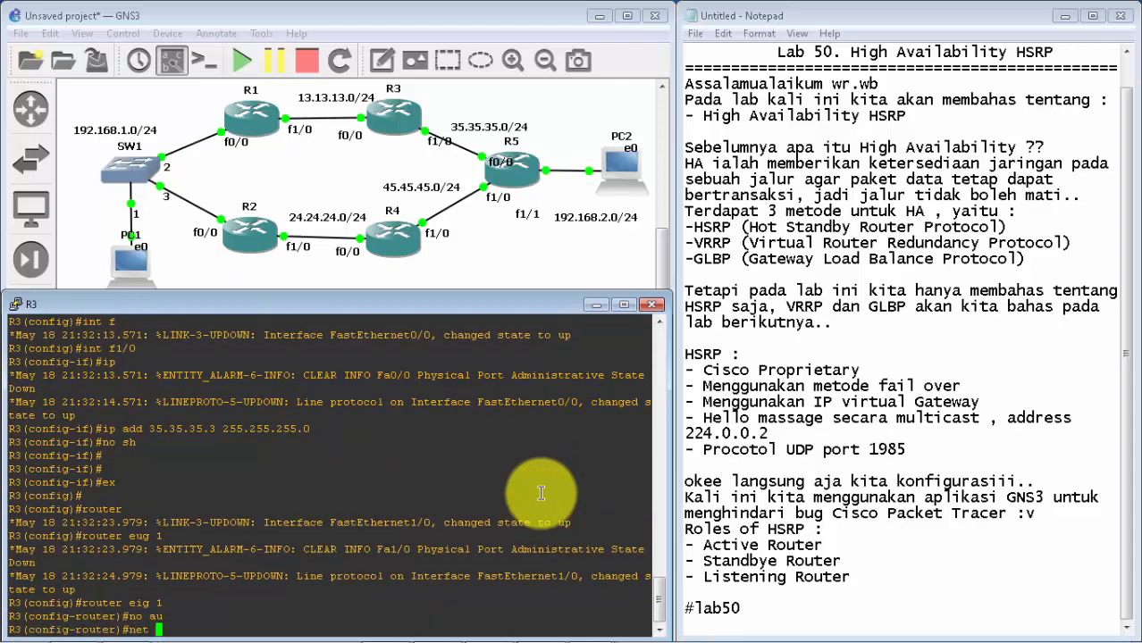
text(13.13.13.0)
key(Return)
text(net )
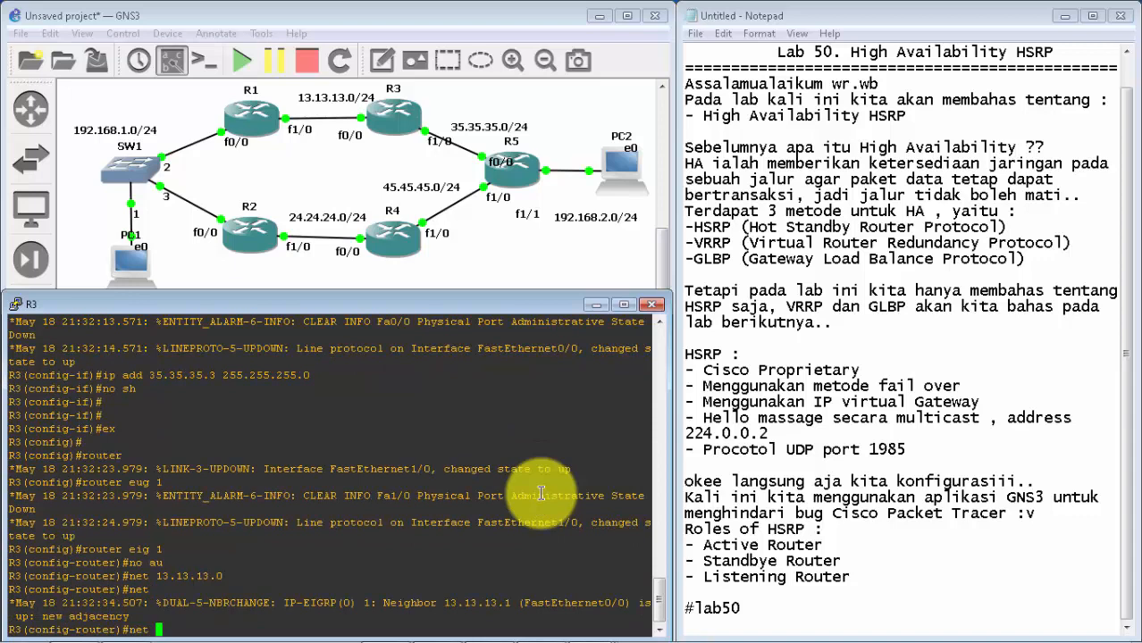
text(35.35.35.0)
key(Return)
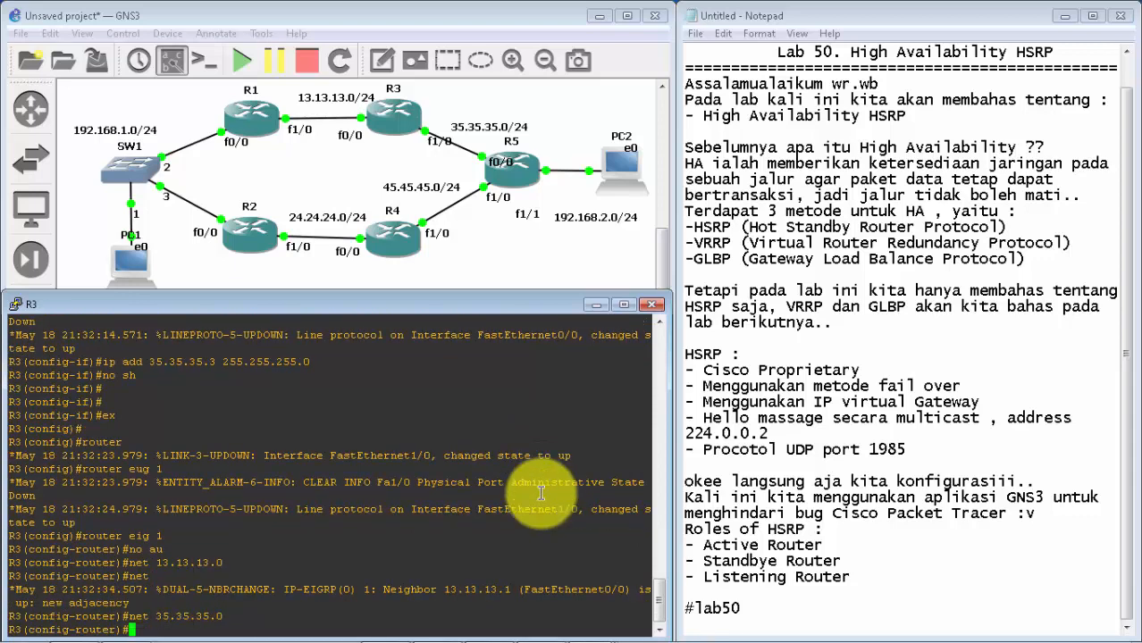
text(ex)
key(Return)
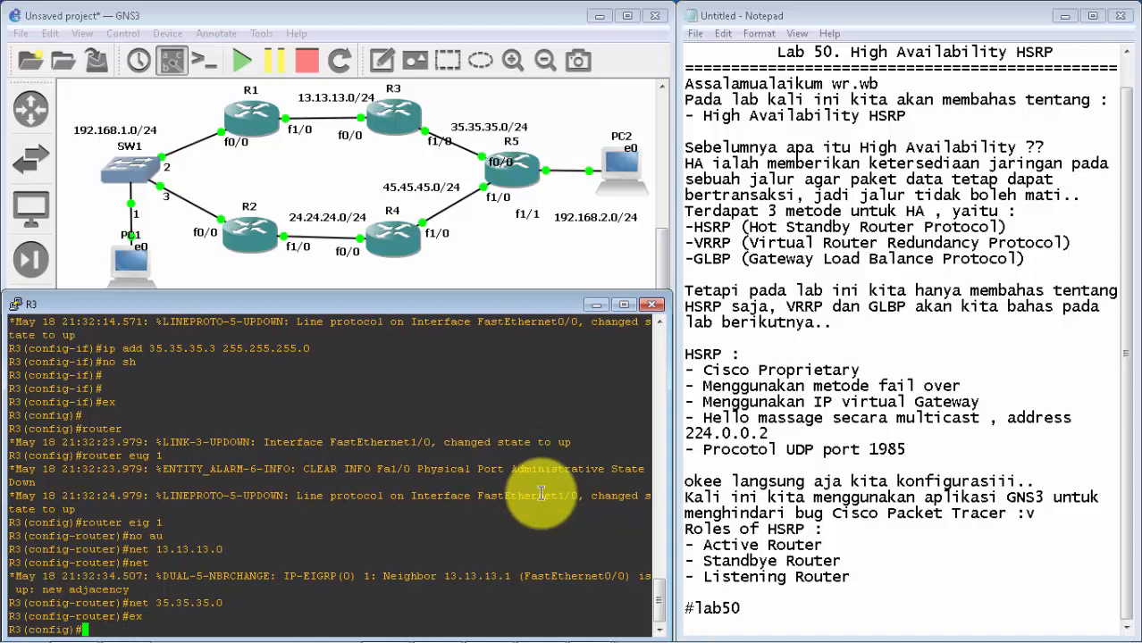
Step: Minimize R3's console, bring up R4's, and move it below the topology diagram
click(595, 305)
click(590, 630)
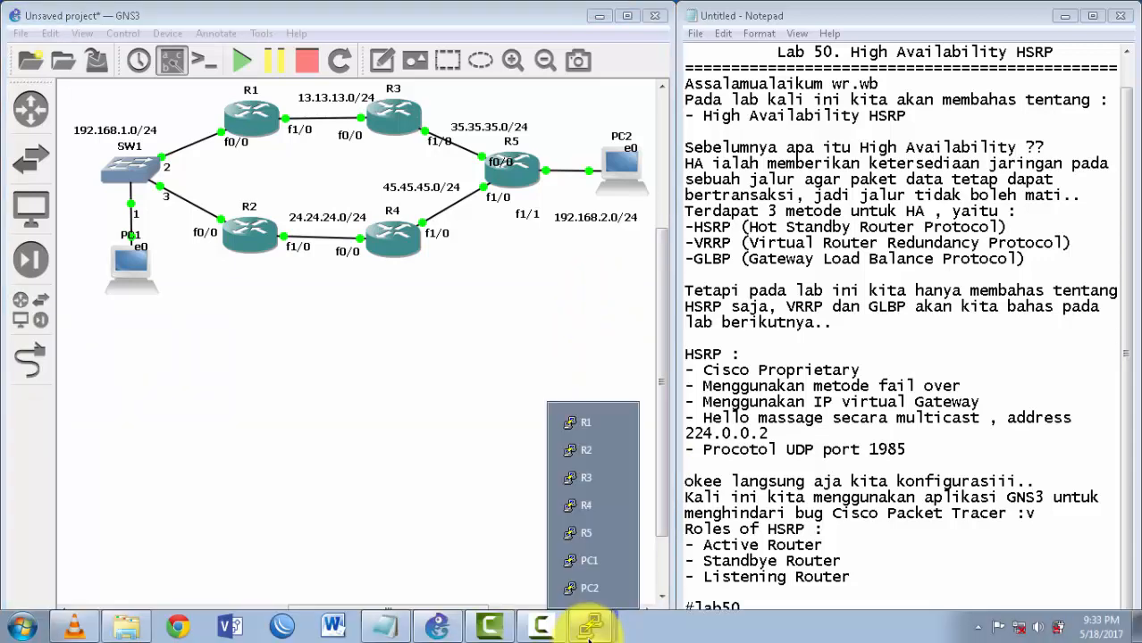
click(586, 507)
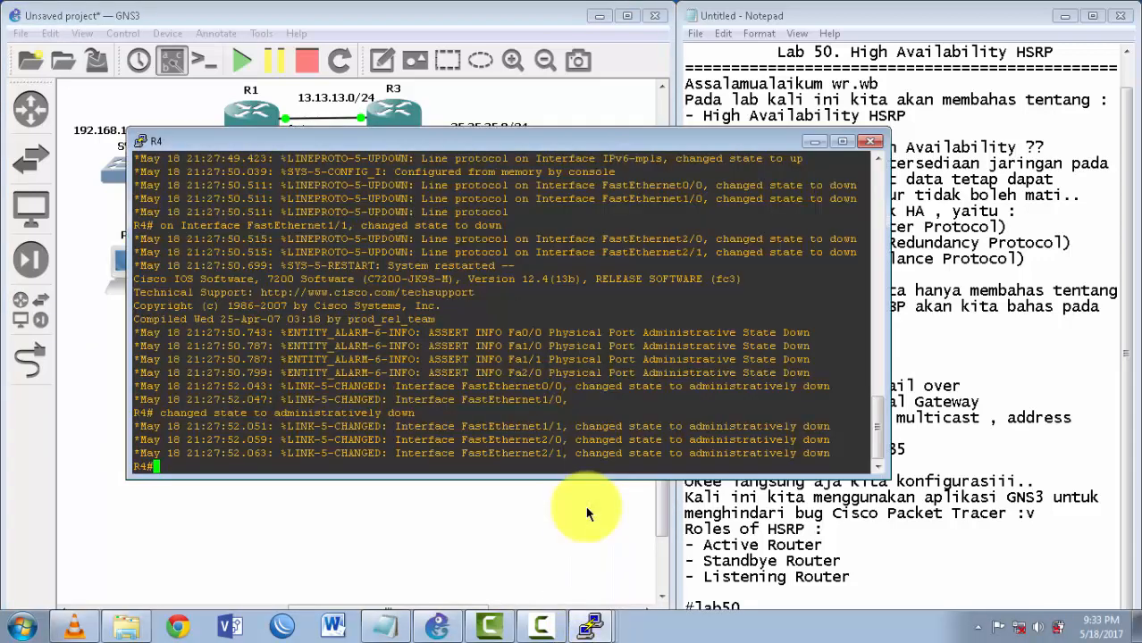
drag(610, 139, 487, 307)
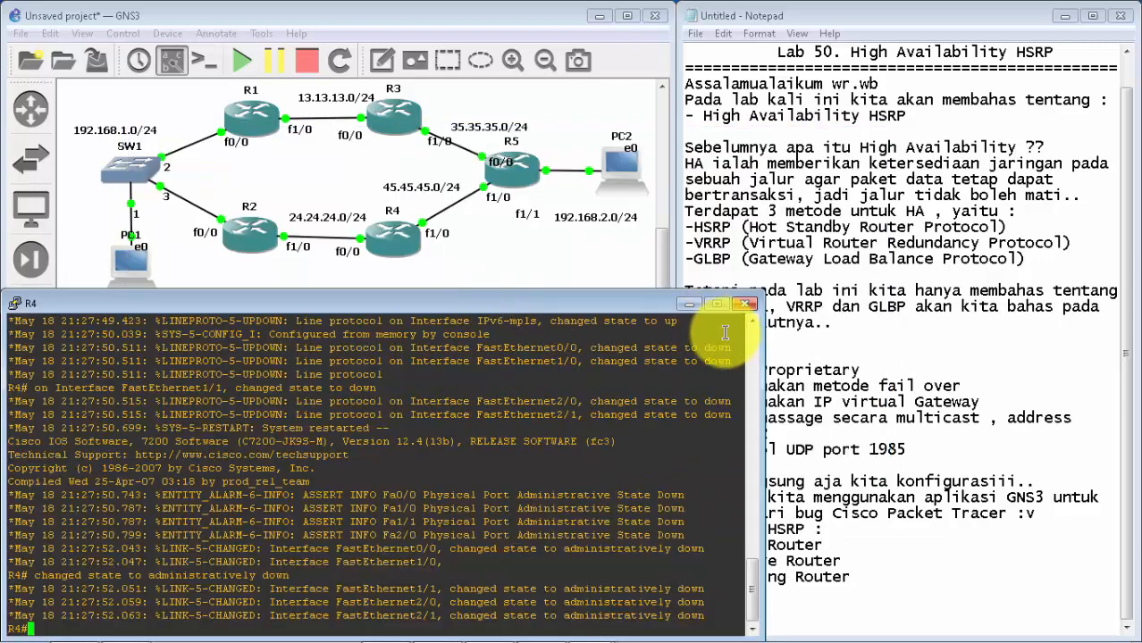
Step: Narrow R4's console window to fit beside the notes and enter global configuration mode with conf t
drag(754, 358, 665, 362)
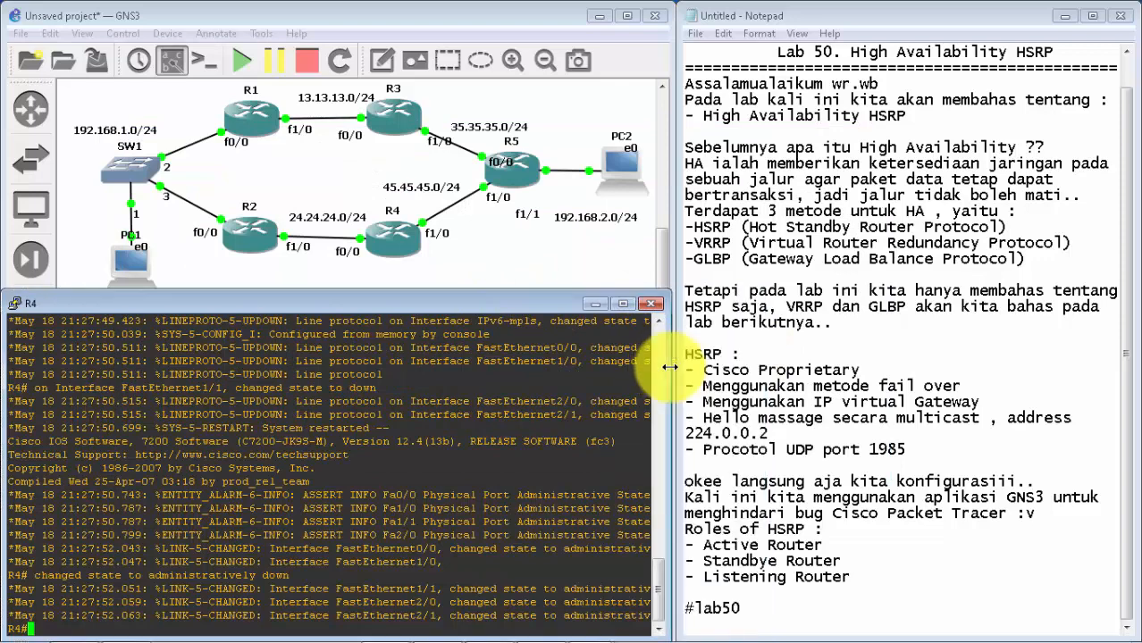
key(Return)
key(Return)
text(conf t)
key(Return)
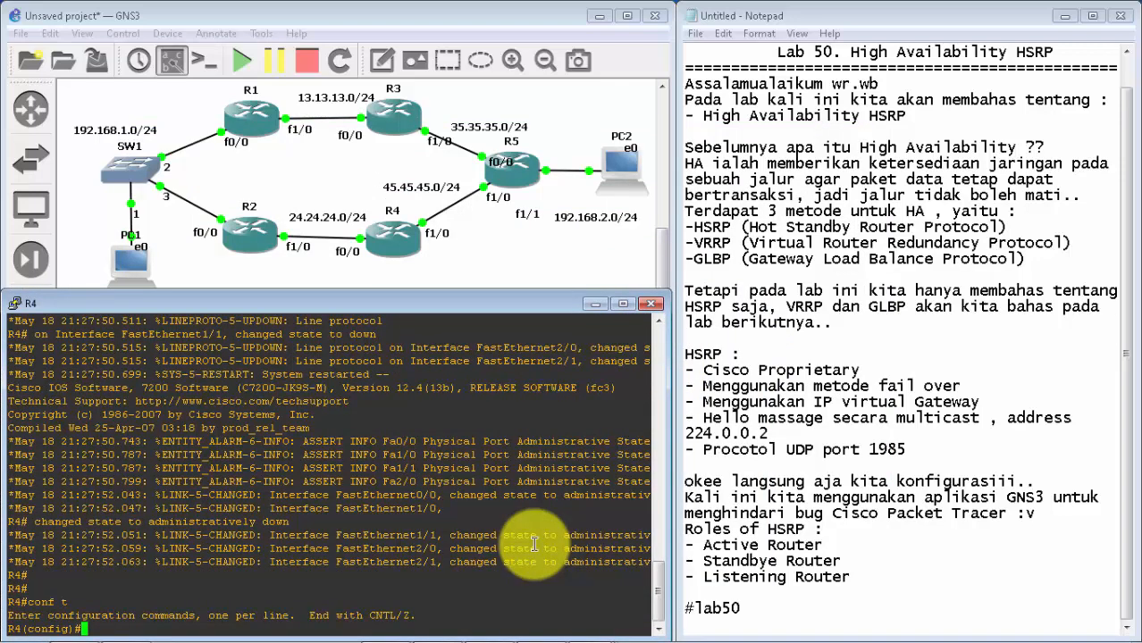
Step: Assign IP address 24.24.24.4 with mask 255.255.255.0 to R4's f0/0 interface
text(int f0/0)
key(Return)
text(ig-if)#i)
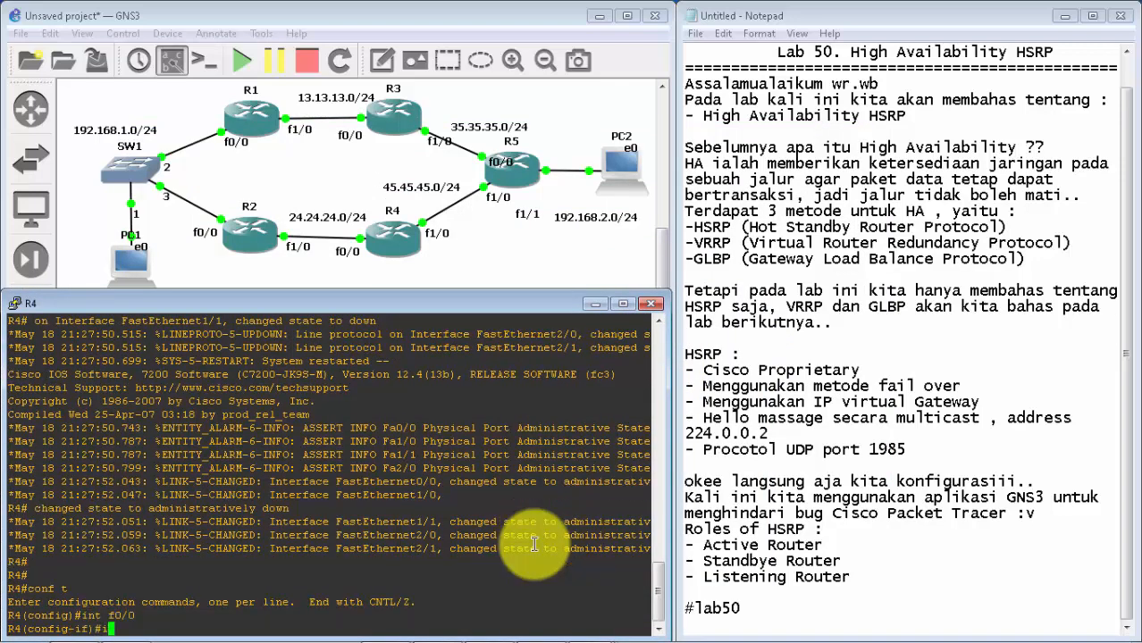
text(p add 24.24.24.4.)
text(255.255.255.0)
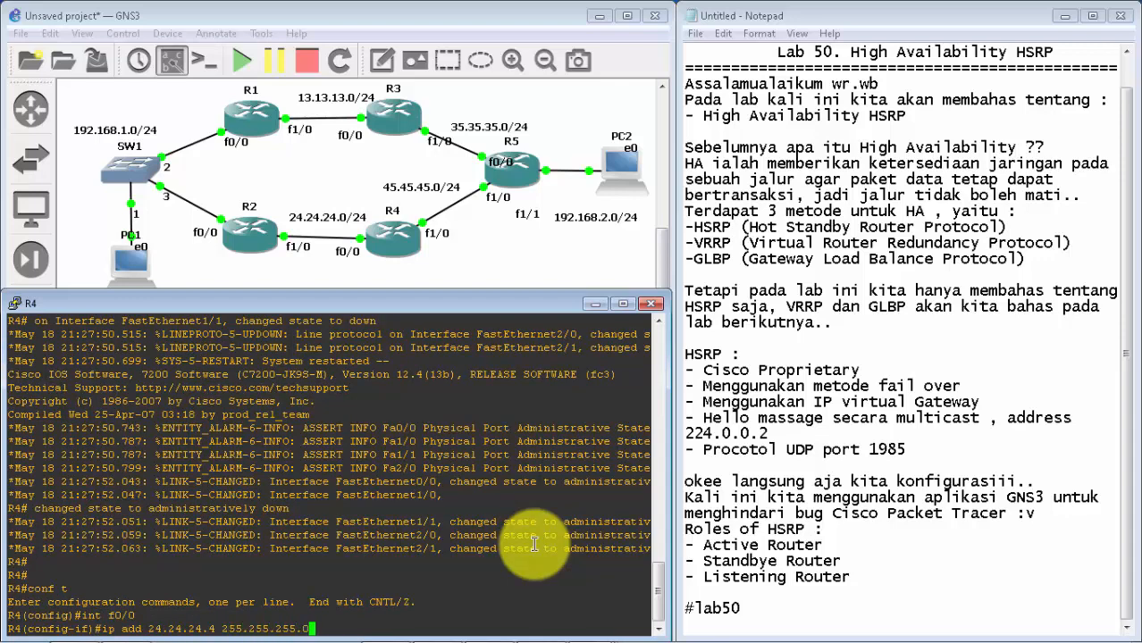
key(Return)
Step: Enable R4's f0/0 interface with no sh and exit to global configuration mode
text(no sh)
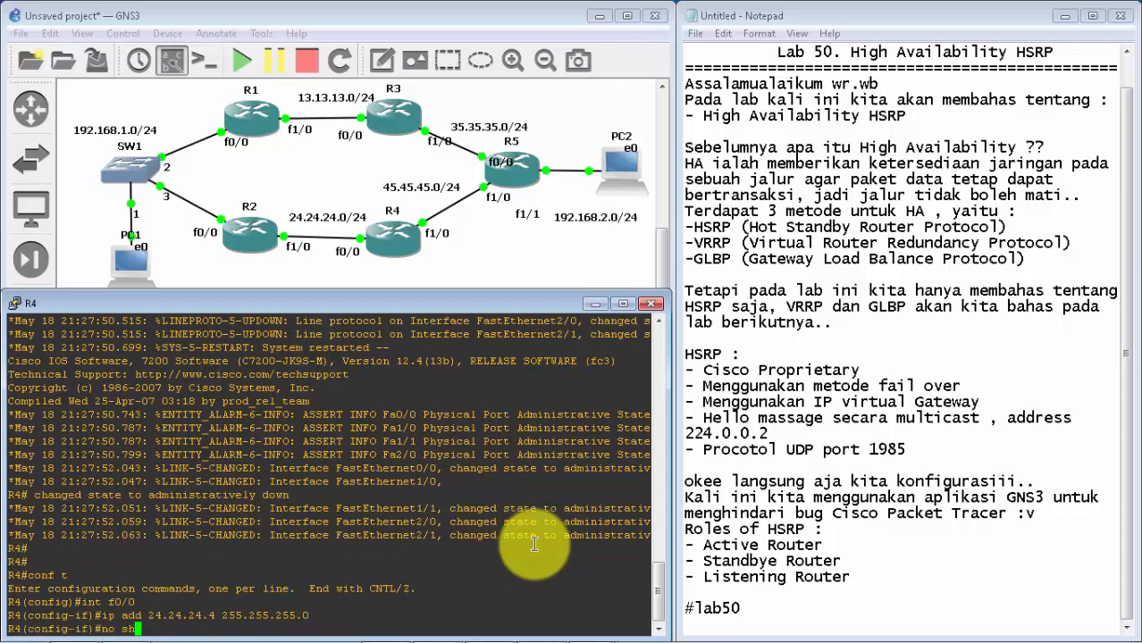
key(Return)
key(Return)
text(exint g)
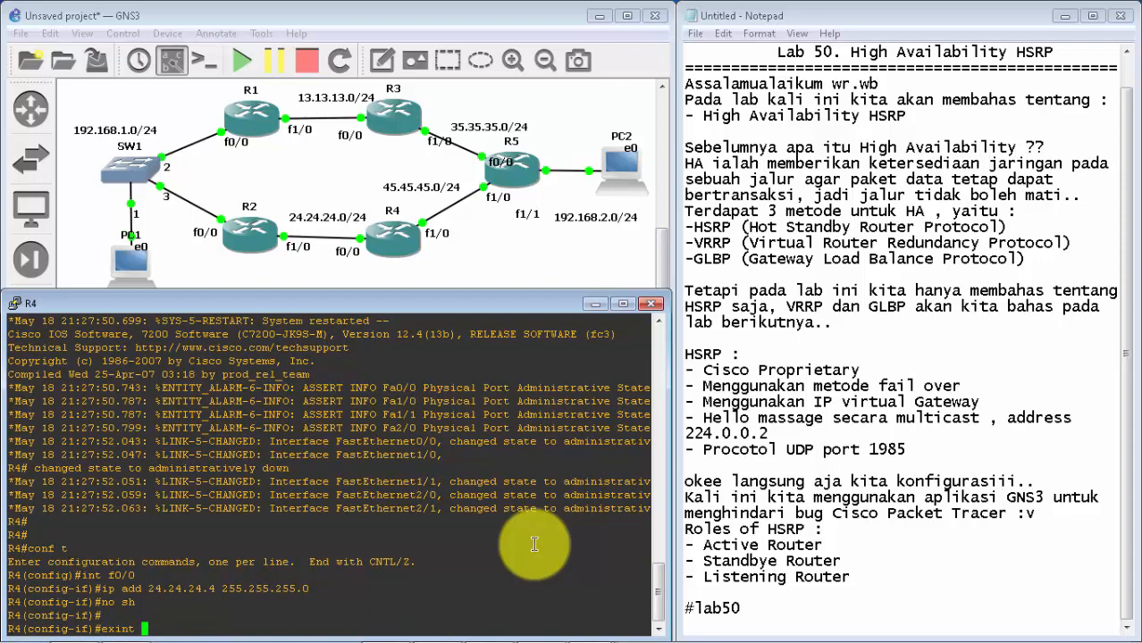
key(BackSpace)
key(BackSpace)
key(BackSpace)
key(BackSpace)
key(Return)
Step: Assign IP address 45.45.45.4 with mask 255.255.255.0 to R4's f1/0 interface
text(int f)
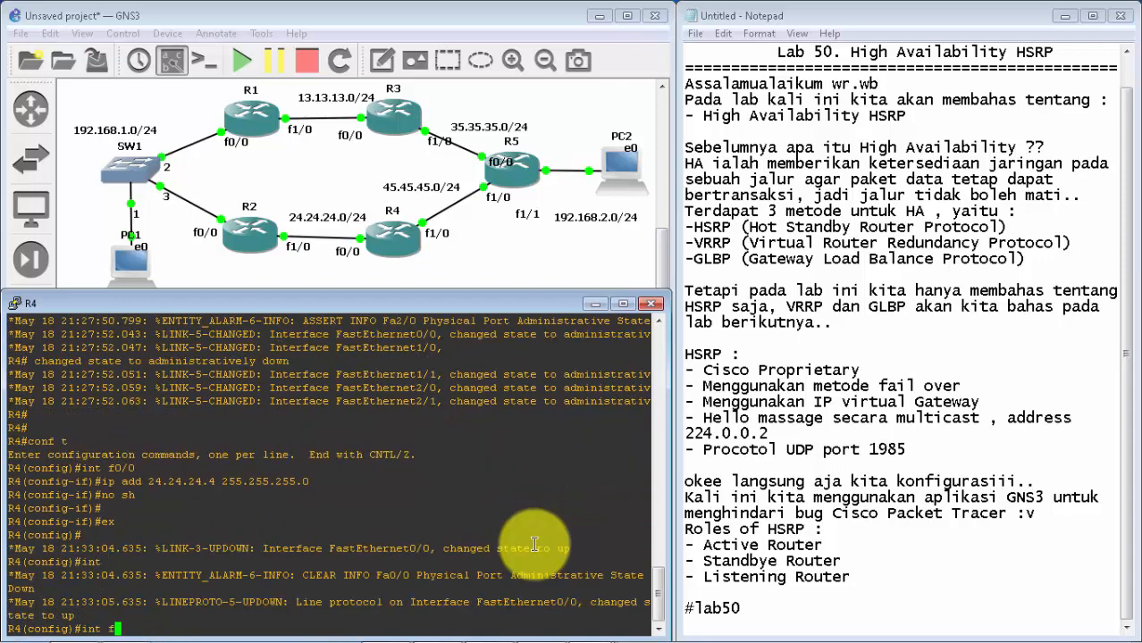
text(1/0)
key(Return)
text(ip add)
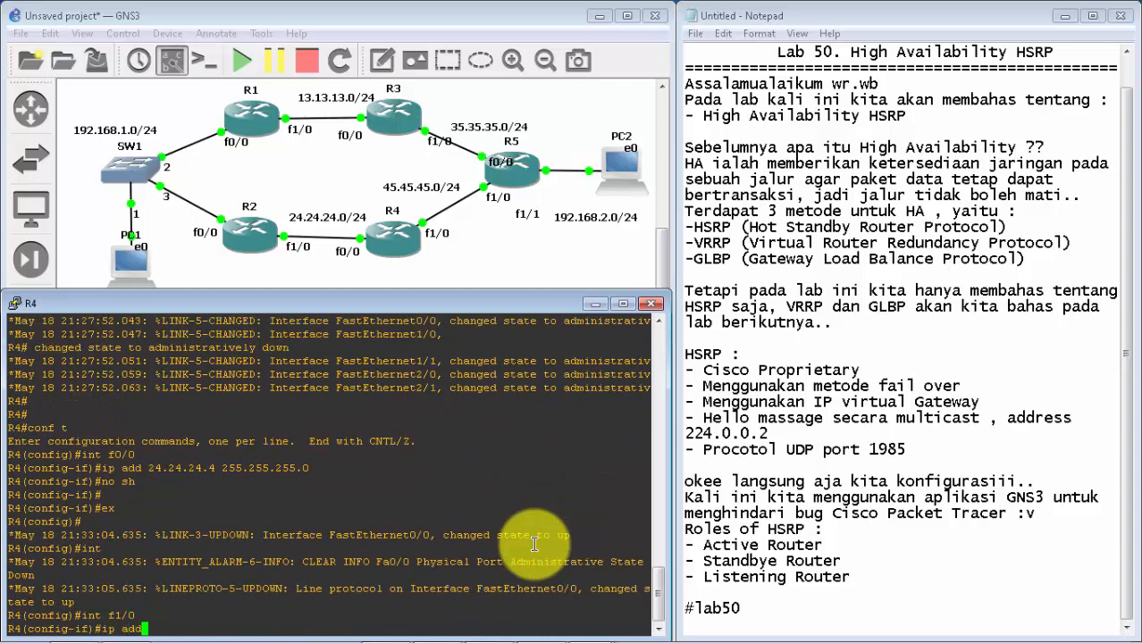
text( 45.45.45.4 255.255.255.0)
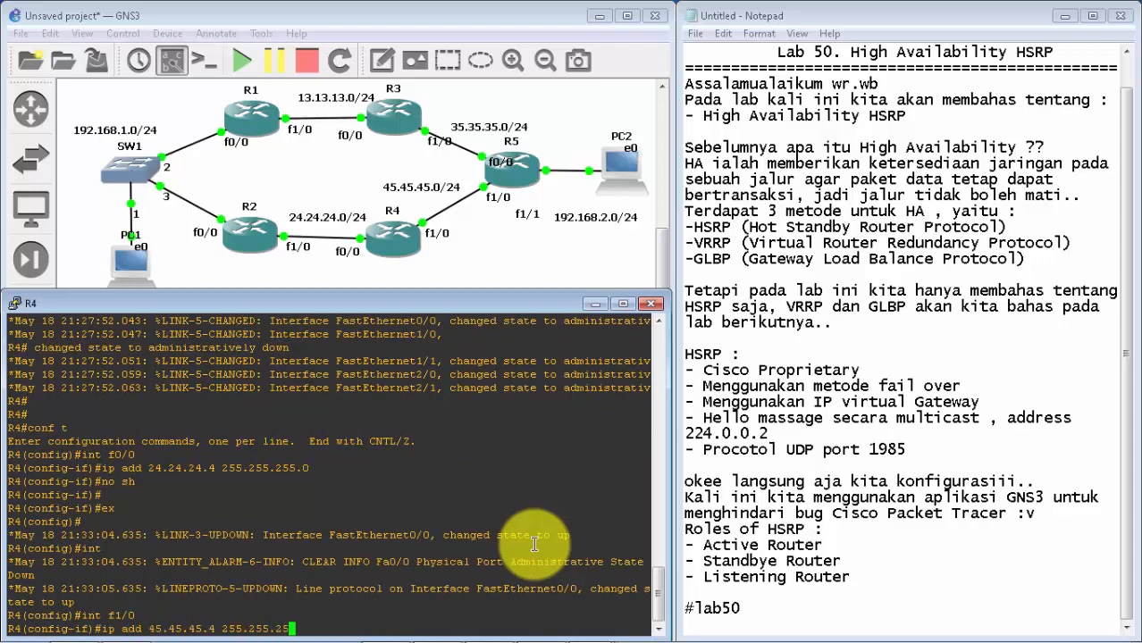
key(Return)
Step: Enable R4's f1/0 interface with no sh and exit to global configuration mode
text(no)
key(BackSpace)
key(BackSpace)
key(BackSpace)
key(BackSpace)
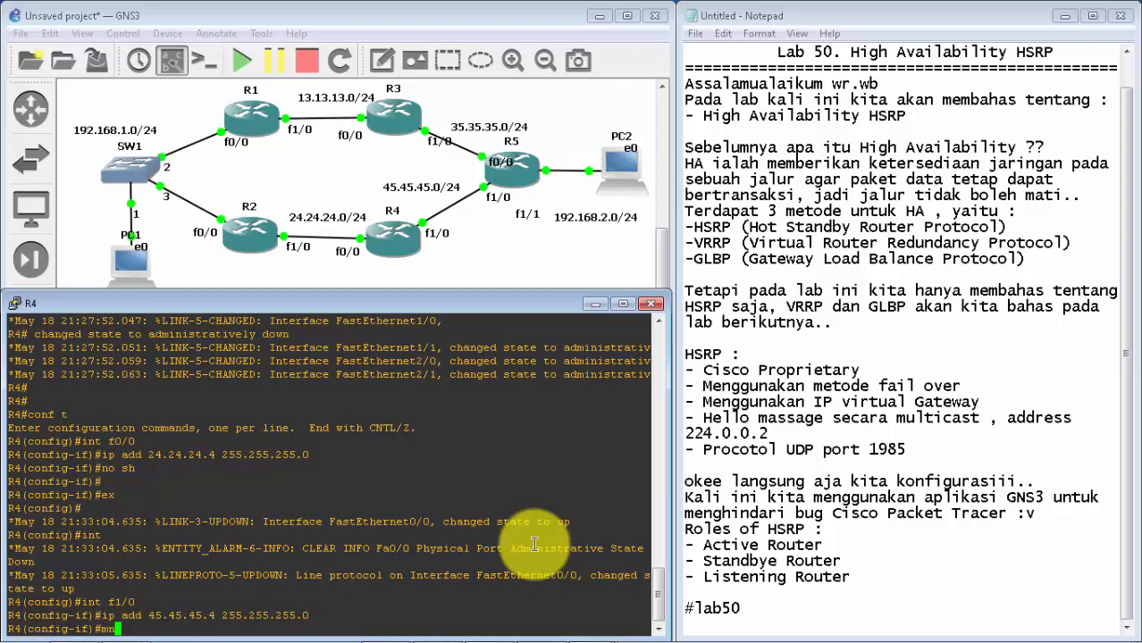
text(no sh)
key(Return)
key(Return)
key(Return)
key(Return)
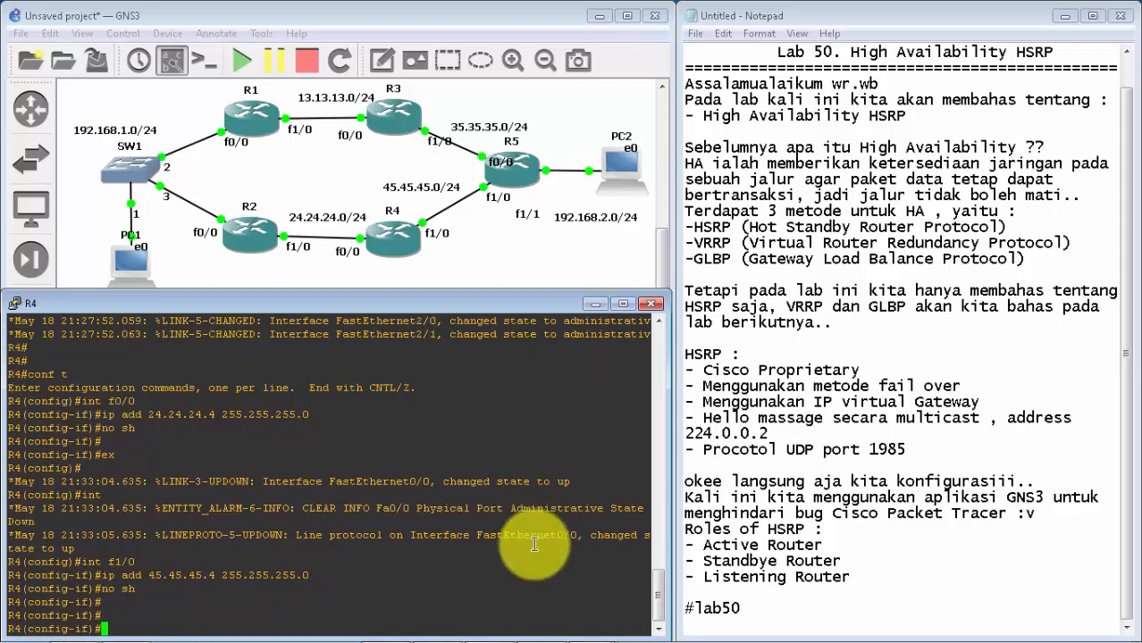
text(ex)
key(Return)
Step: Start EIGRP process 1 on R4 and disable its automatic summarization with no au
text(router )
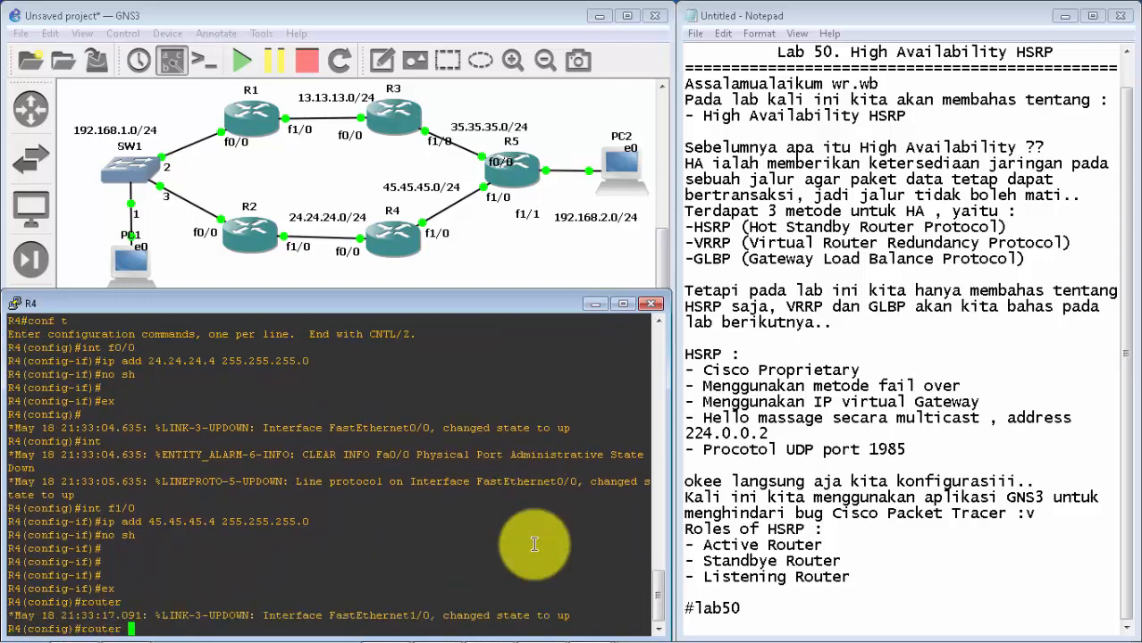
text(eig 1)
key(Return)
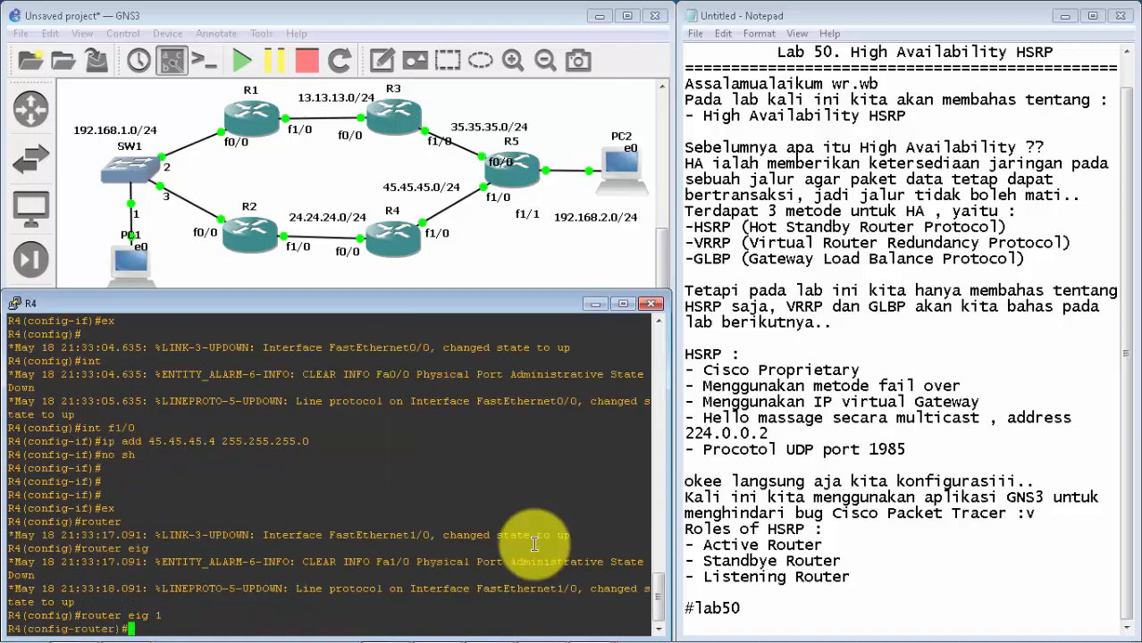
text(no au)
key(Return)
Step: Advertise networks 24.24.24.0 and 45.45.45.0 in R4's EIGRP process and exit router configuration
text(net)
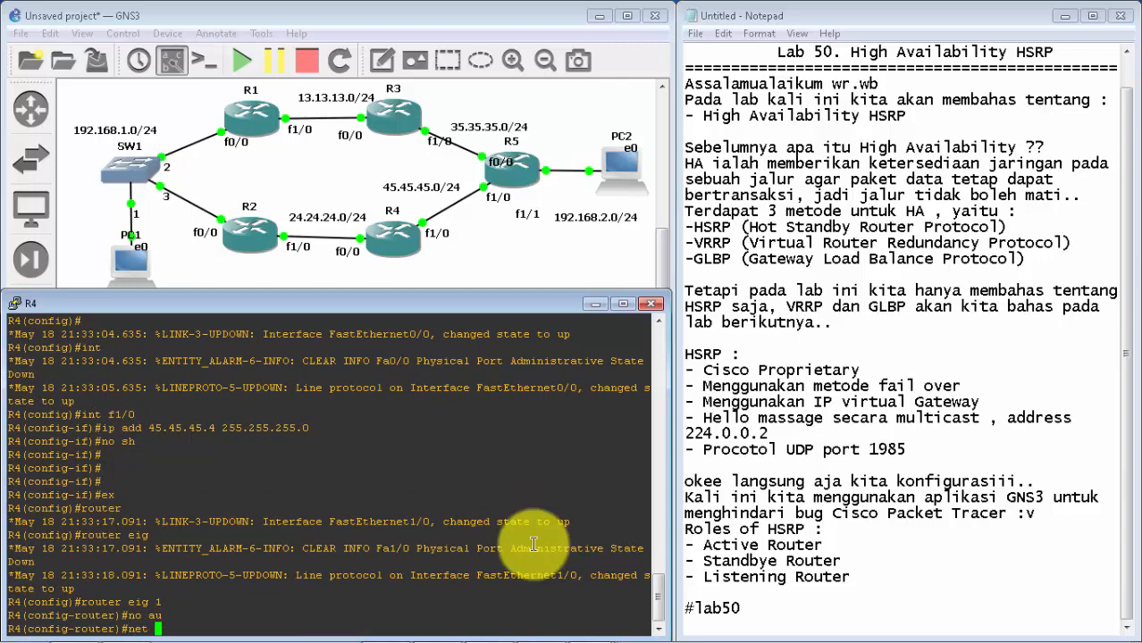
text( 24.24.24.0)
key(Return)
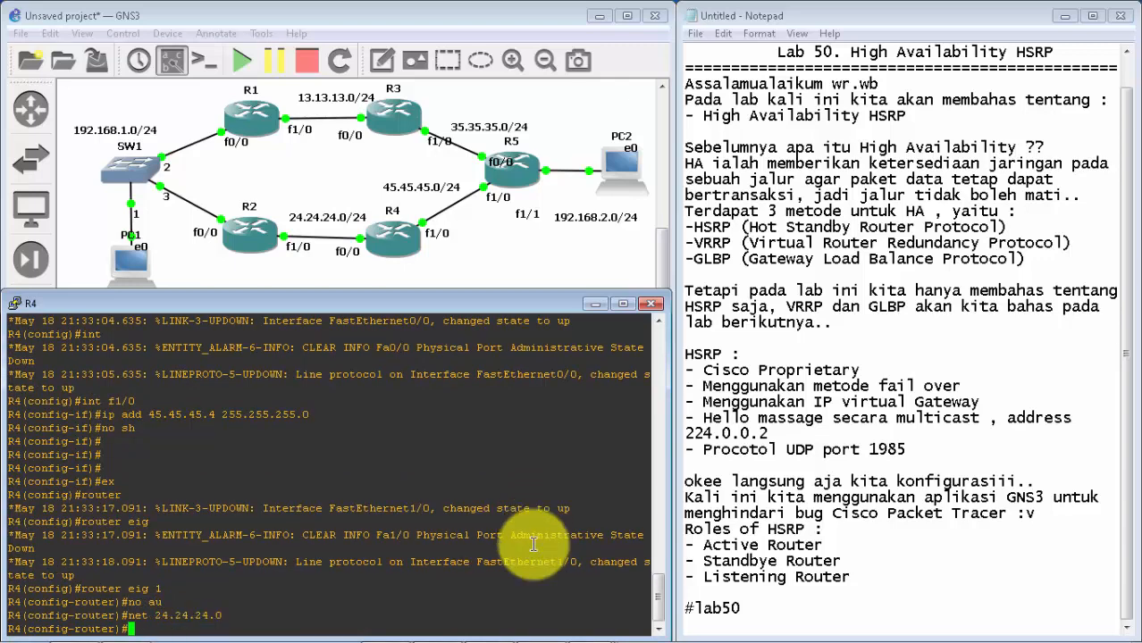
text(net )
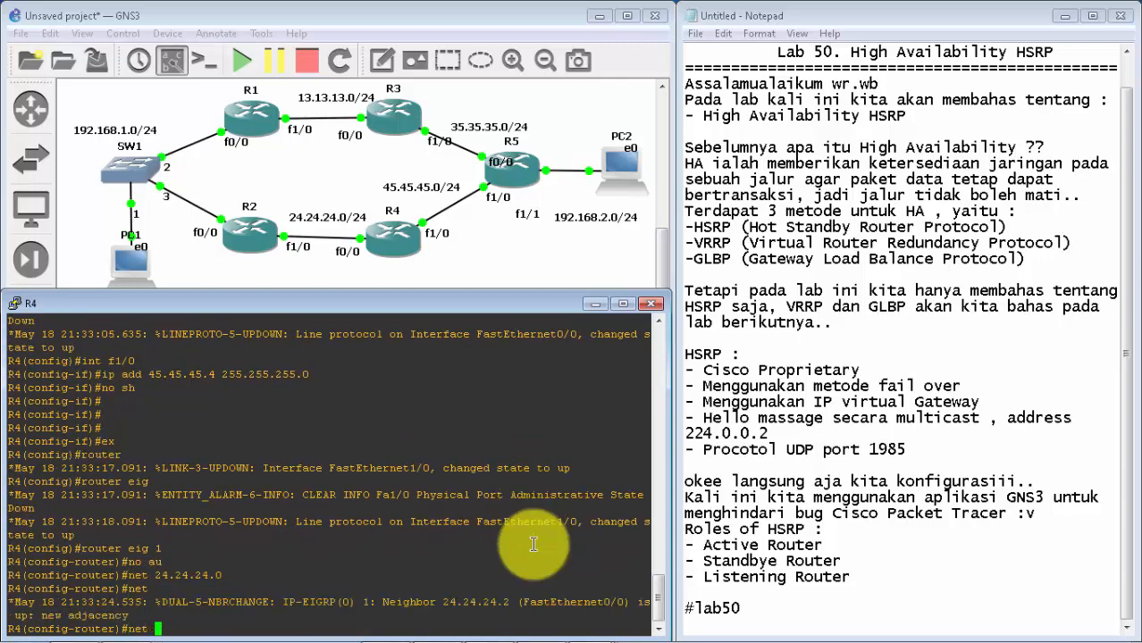
text(45.45.45.0)
key(Return)
key(Return)
key(Return)
text(ex)
key(Return)
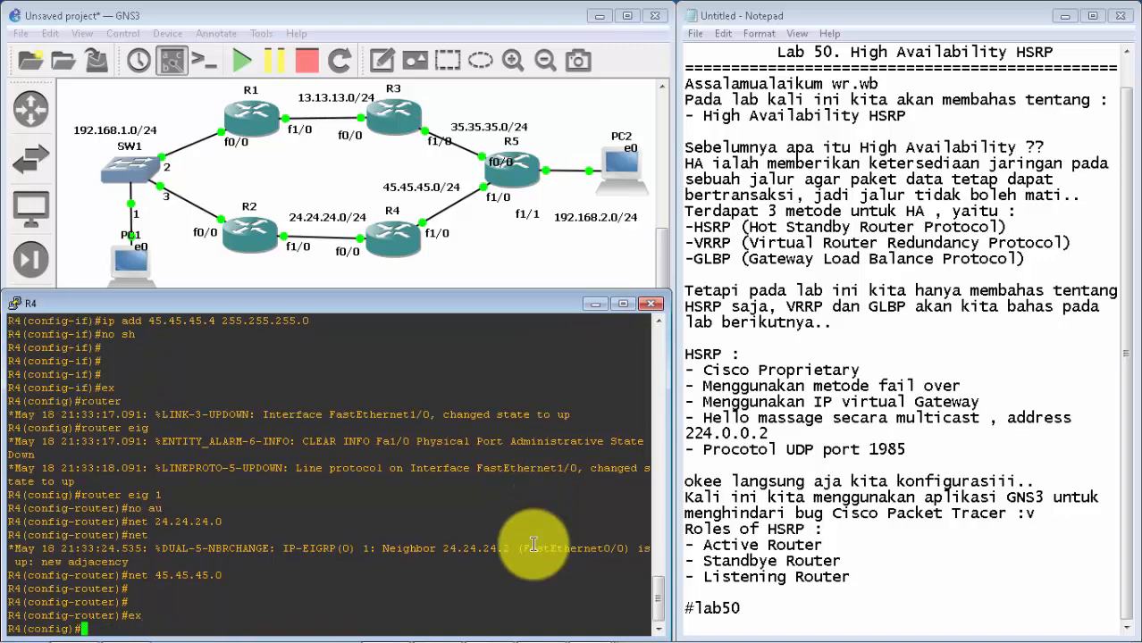
Step: Minimize R4's console, bring up R5's, and fit it below the topology diagram beside the notes
click(594, 304)
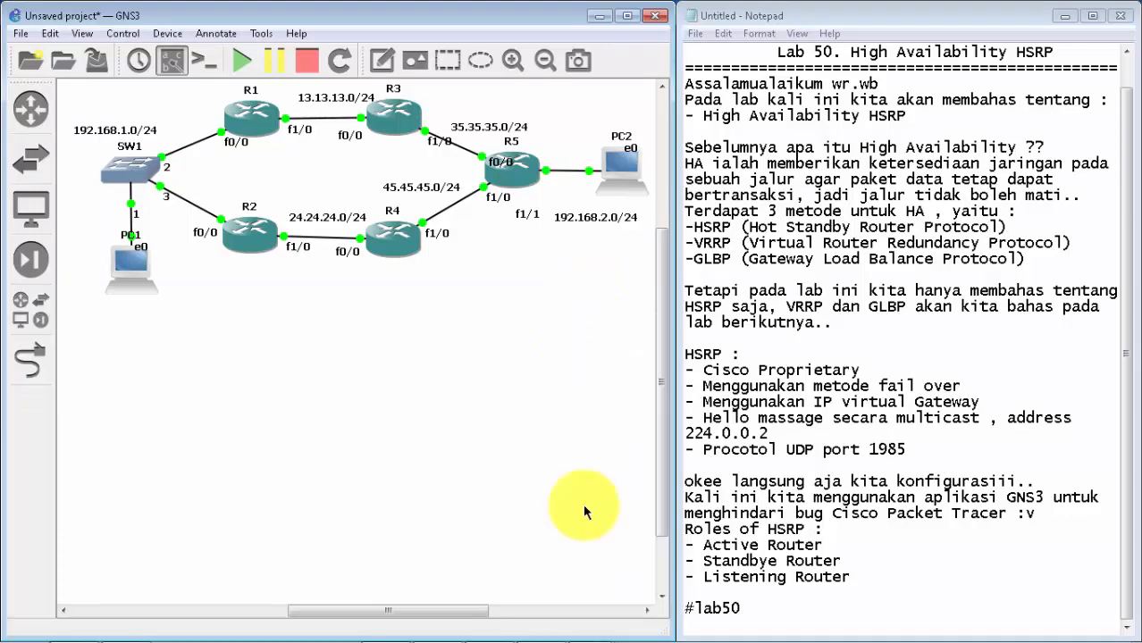
click(587, 630)
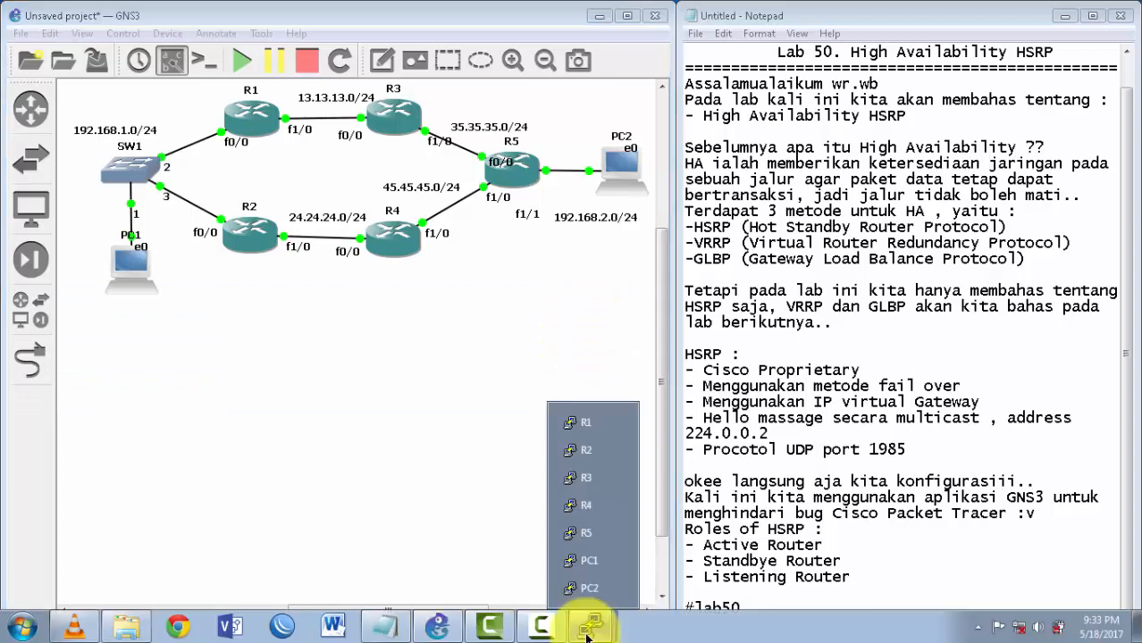
click(584, 541)
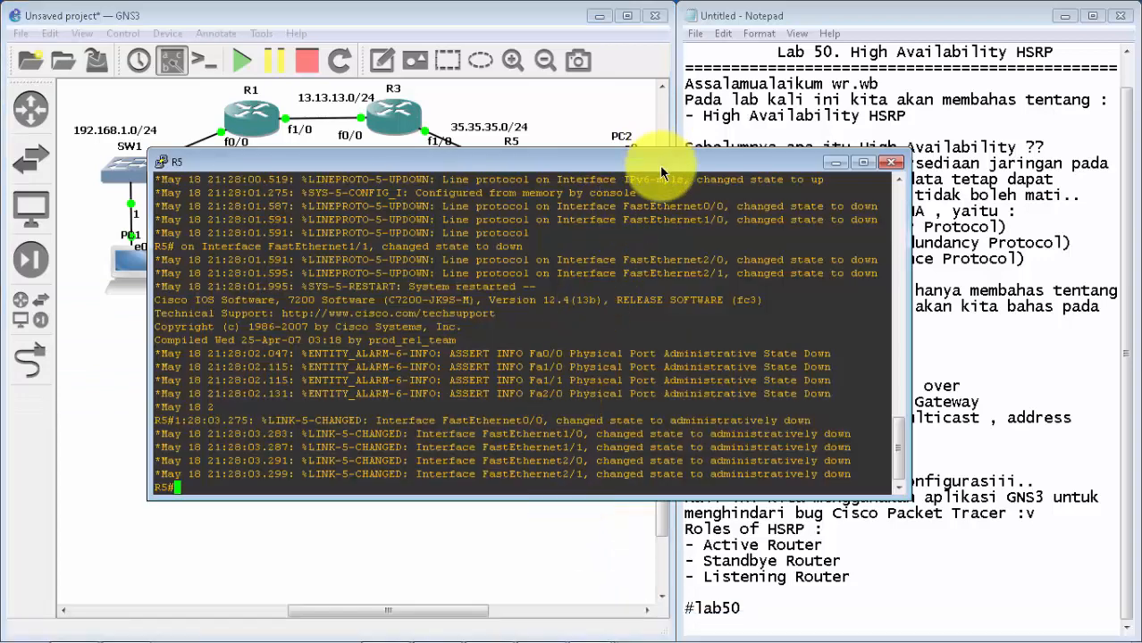
drag(657, 161, 510, 306)
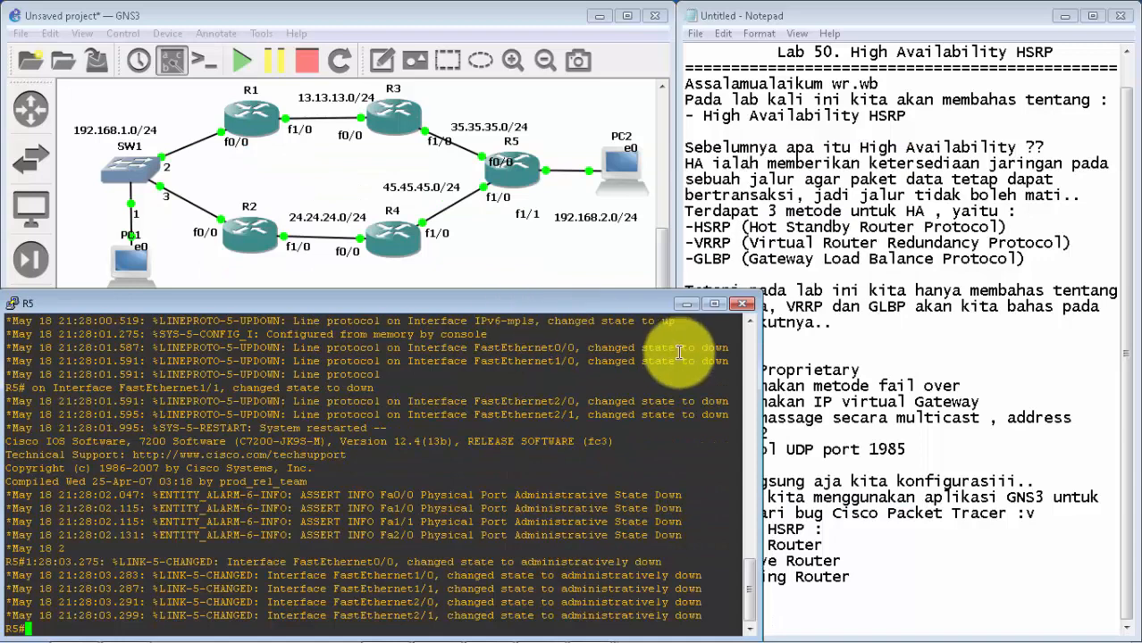
drag(757, 395, 670, 393)
Step: Enter global configuration mode on R5 with conf t
key(Return)
key(Return)
key(Return)
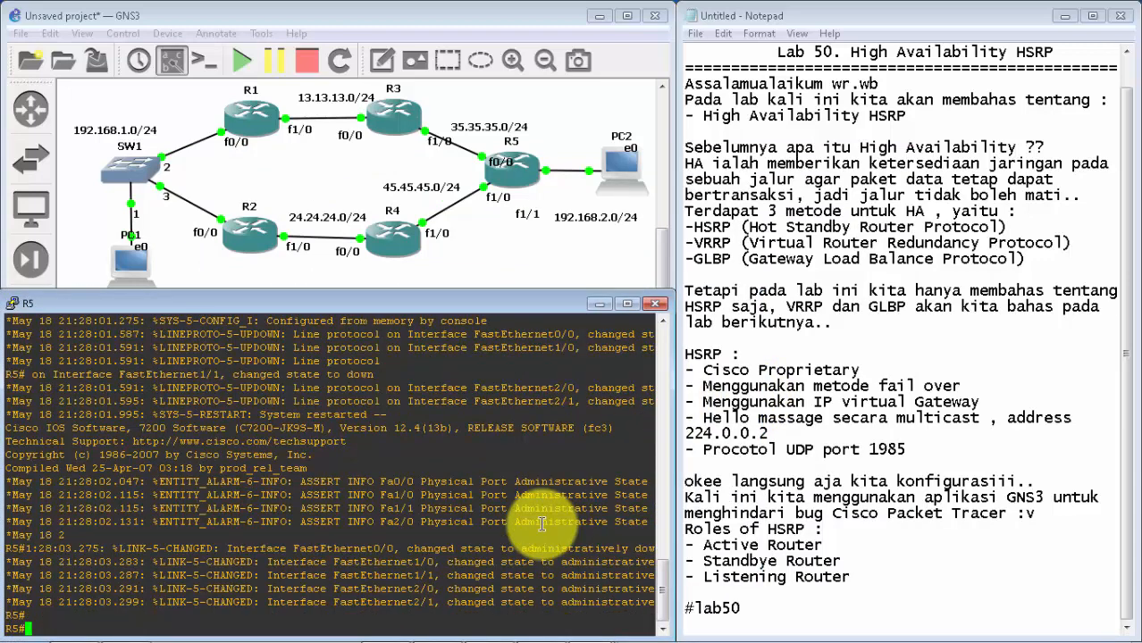
text(conf t)
key(Return)
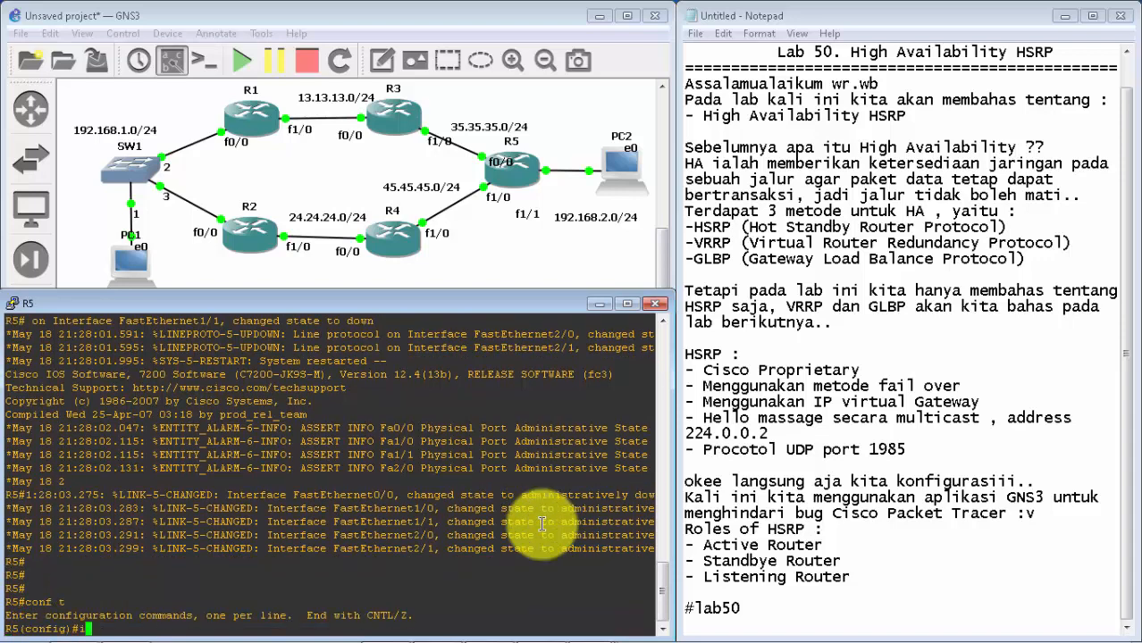
Step: Assign IP address 35.35.35.5 with mask 255.255.255.0 to R5's f0/0 interface
text(int f0/0)
key(Return)
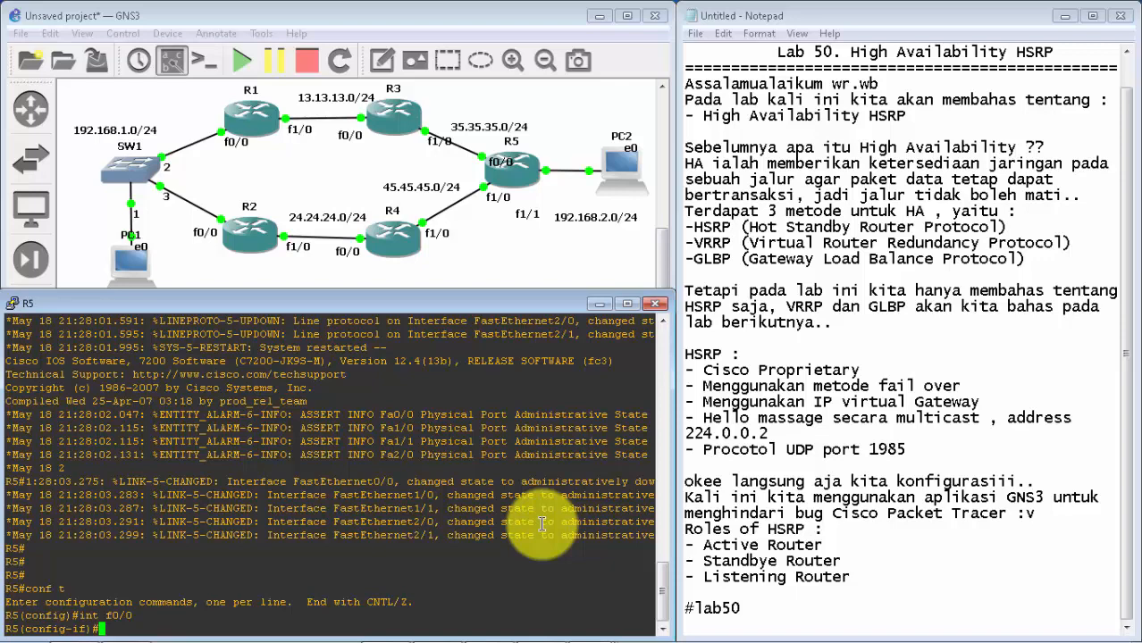
text(ip add 35.35.35.5. 255.)
key(BackSpace)
key(BackSpace)
key(BackSpace)
key(BackSpace)
key(BackSpace)
key(BackSpace)
text(255.255.255.)
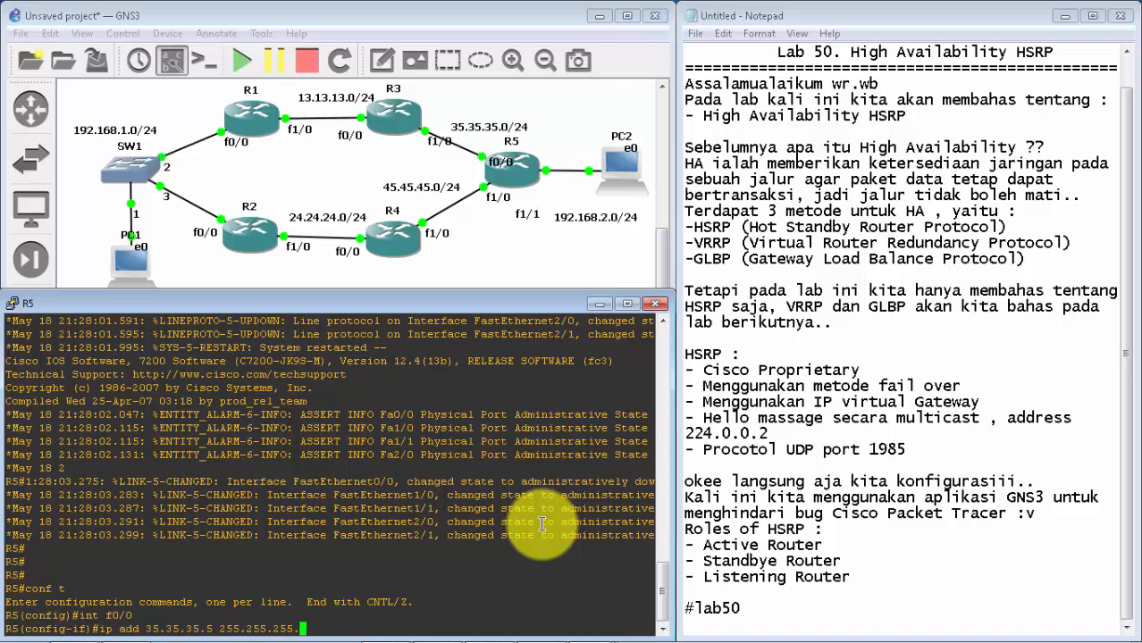
text(0)
key(Return)
Step: Enable R5's f0/0 interface with no sh
text(no sh)
key(Return)
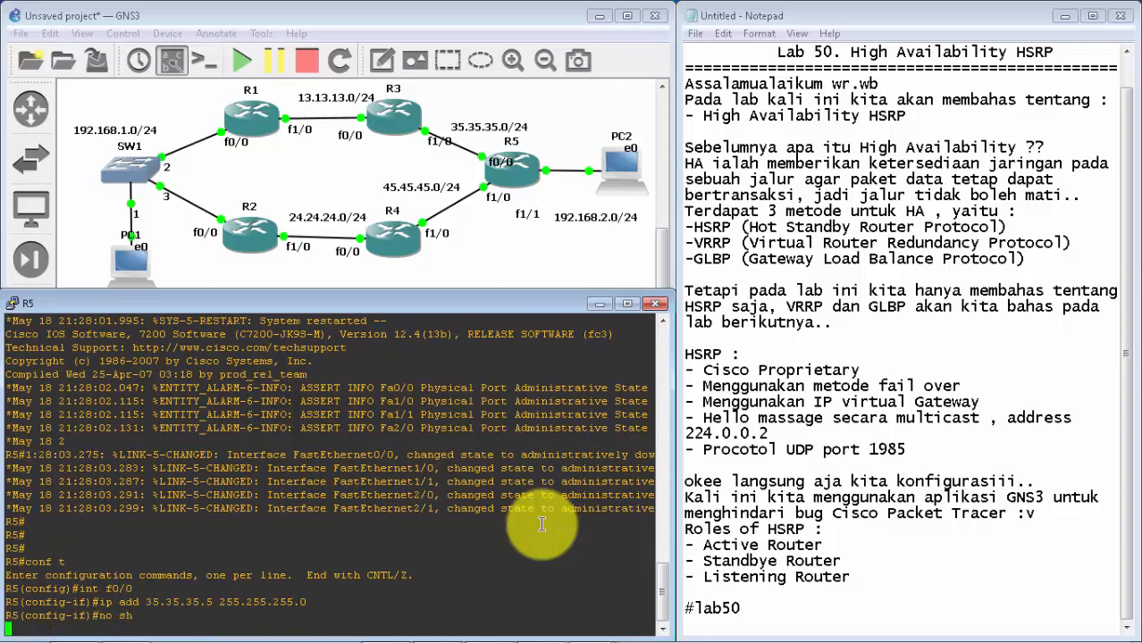
key(Return)
Step: Assign IP address 45.45.45.5 with mask 255.255.255.0 to R5's f1/0 interface
text(int f1)
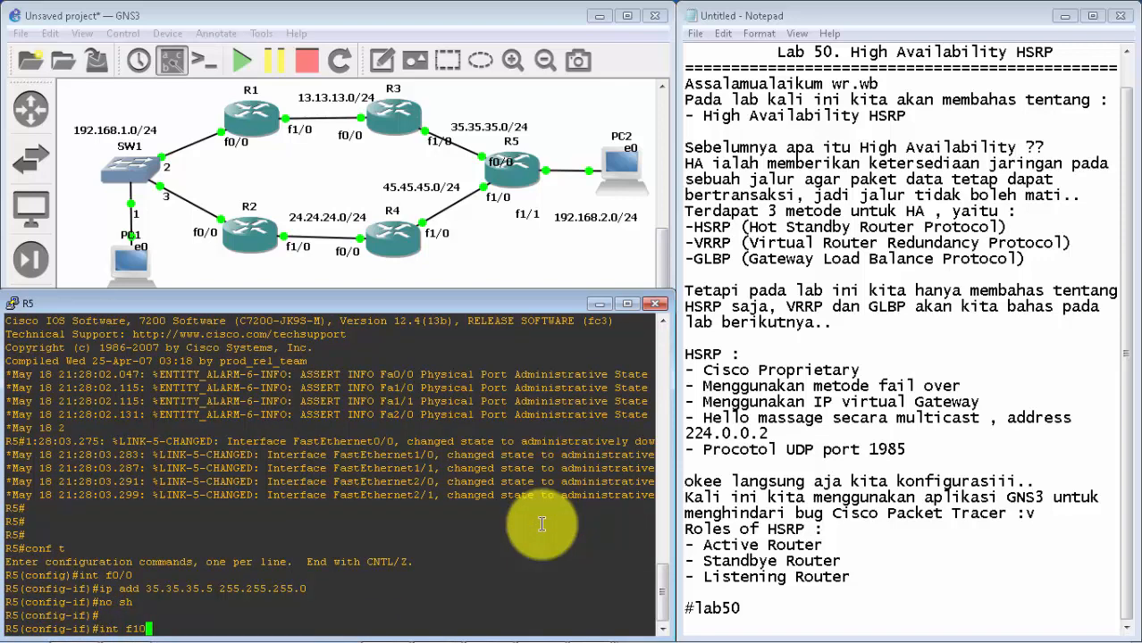
text(/0)
key(Return)
text(ip add )
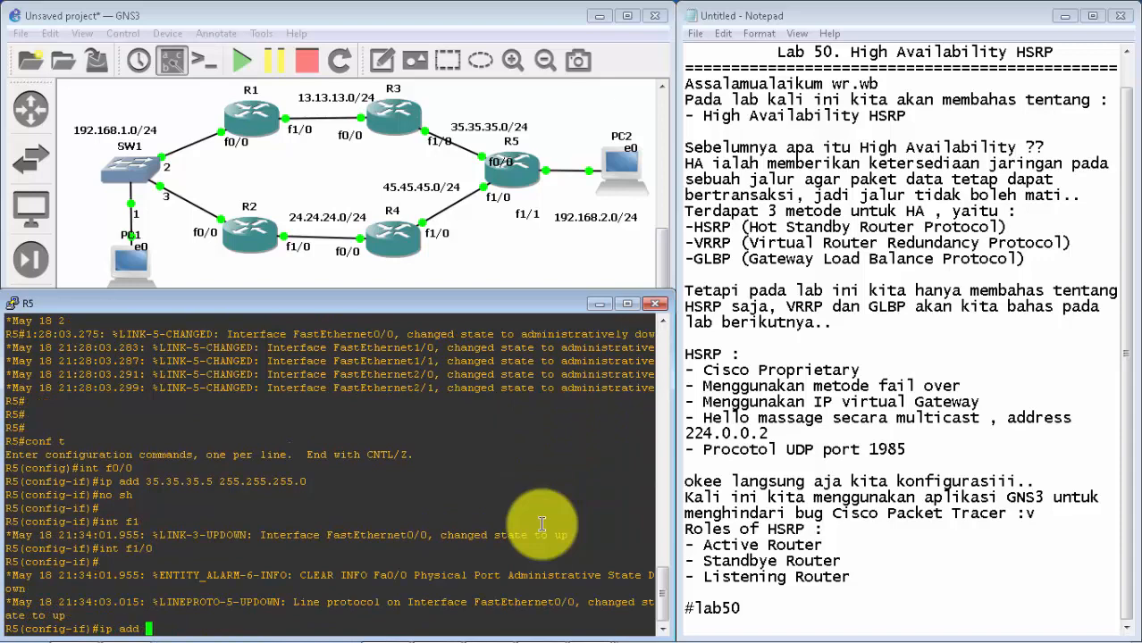
text(45.45.45.5 255.255.255.0)
key(Return)
Step: Enable R5's f1/0 interface with no sh and exit to global configuration mode
text(no sh)
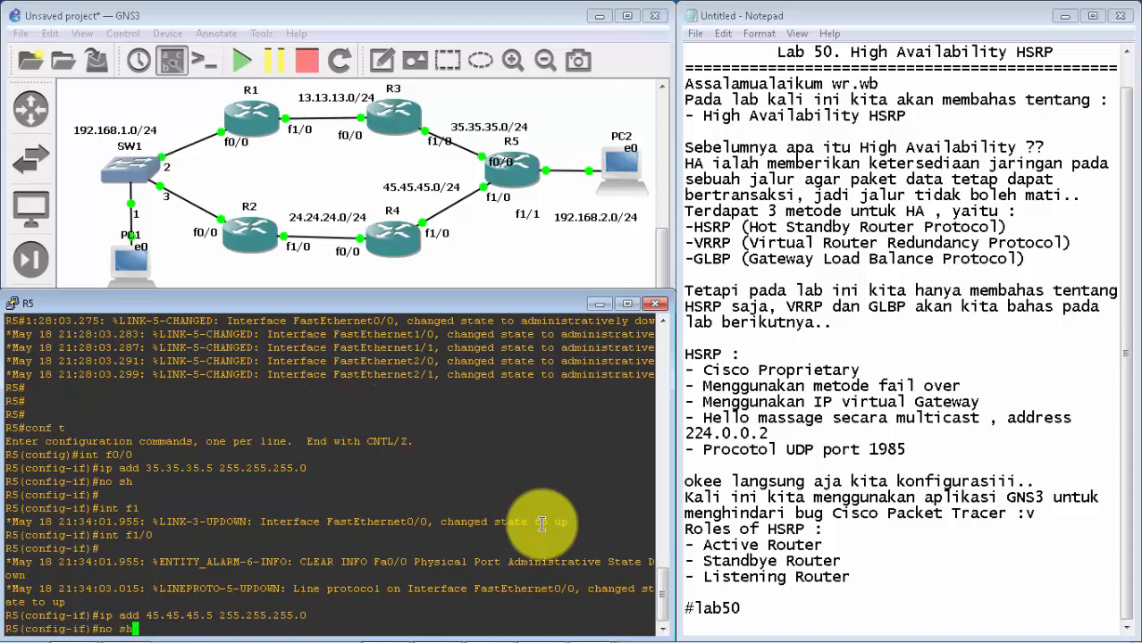
key(Return)
key(Return)
key(Return)
text(ex)
key(Return)
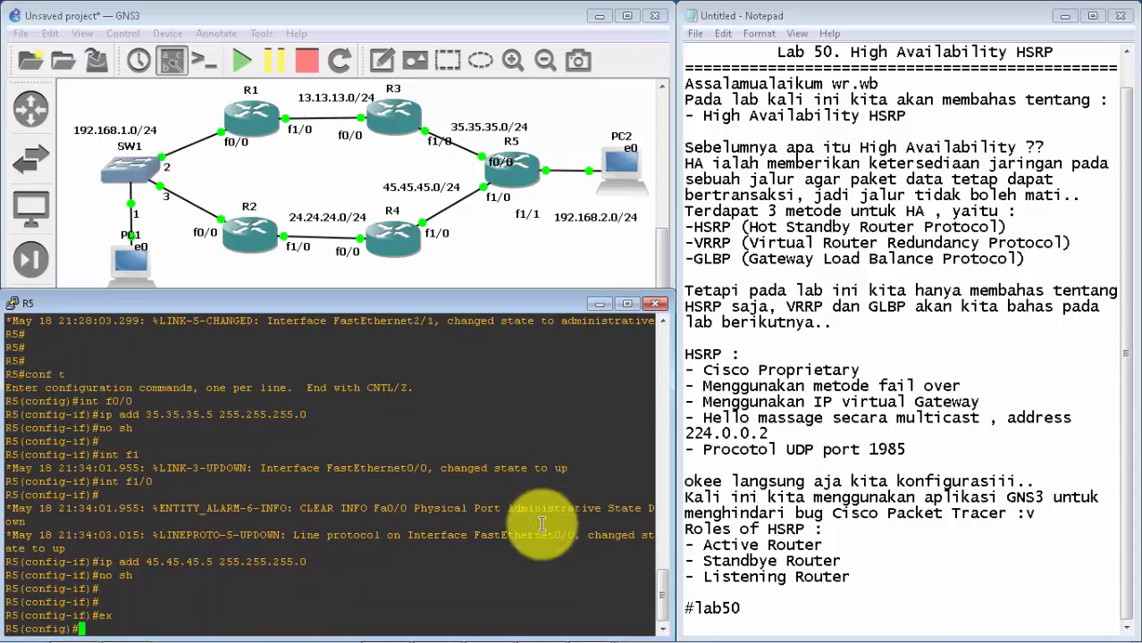
Step: Assign IP address 192.168.2.1 with mask 255.255.255.0 to R5's f1/1 interface facing PC2
text(int f)
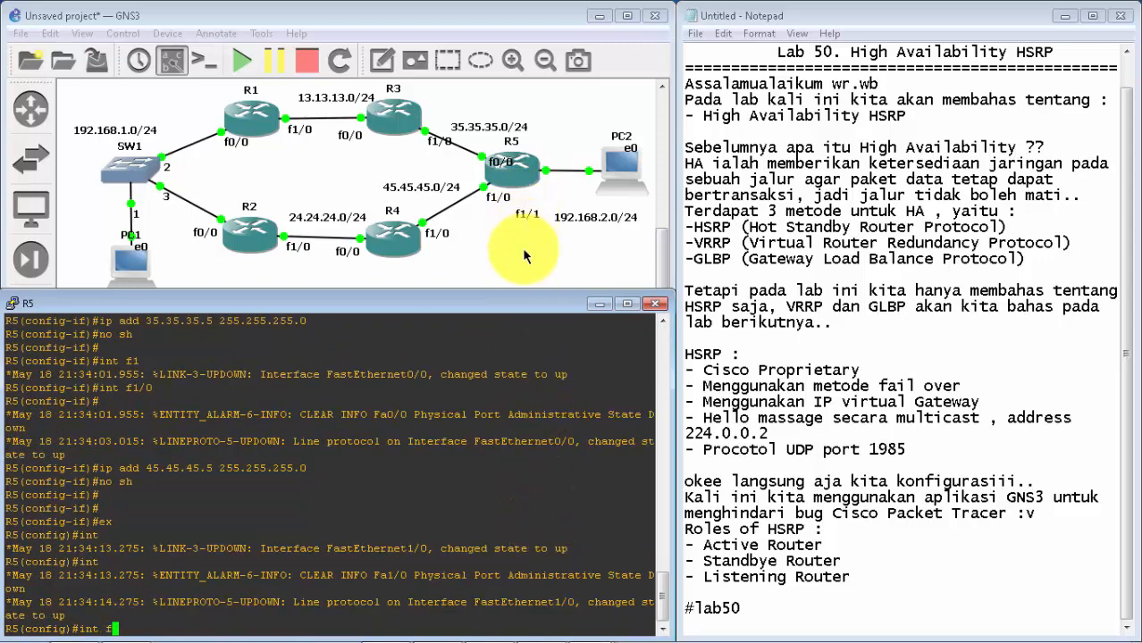
text(1/1)
key(Return)
text(ip a)
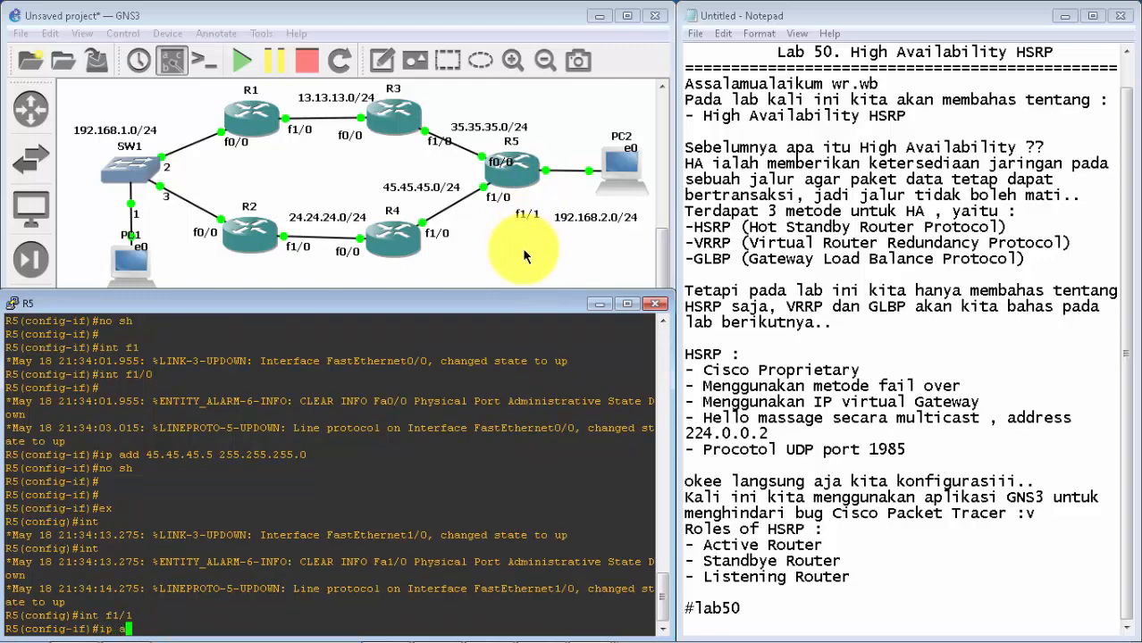
text(dd 192.168.2.1 255.255.255.0)
key(Return)
Step: Enable R5's f1/1 interface with no sh and exit to global configuration mode
text(no sh)
key(Return)
key(Return)
key(Return)
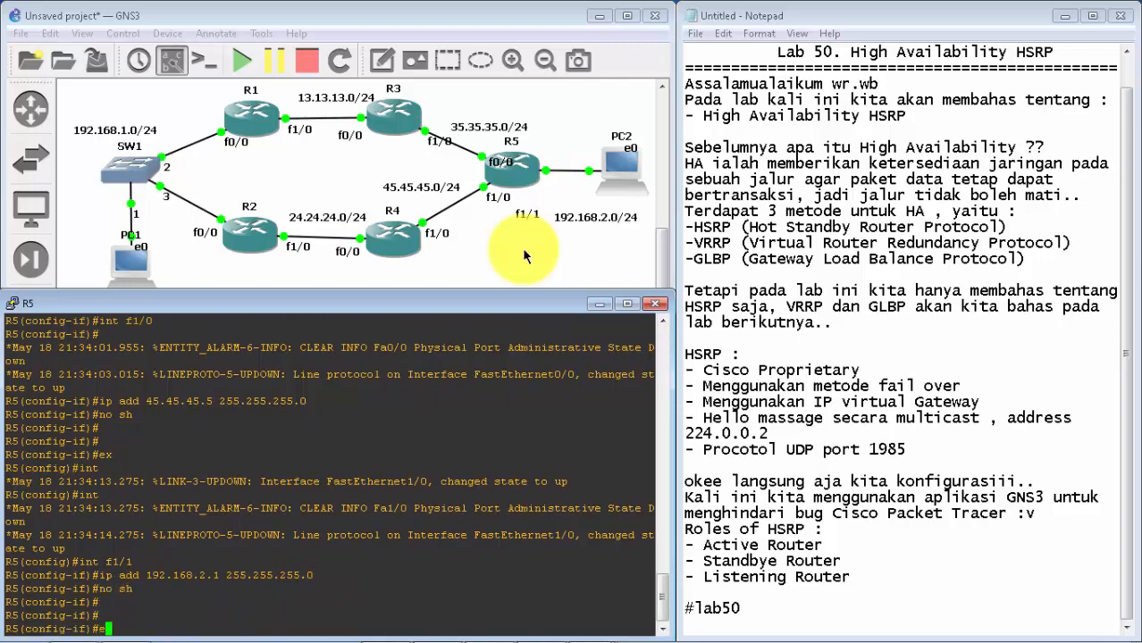
text(ex)
key(Return)
key(Return)
Step: Start EIGRP process 1 on R5 and disable automatic summarization with no au
text(riuter)
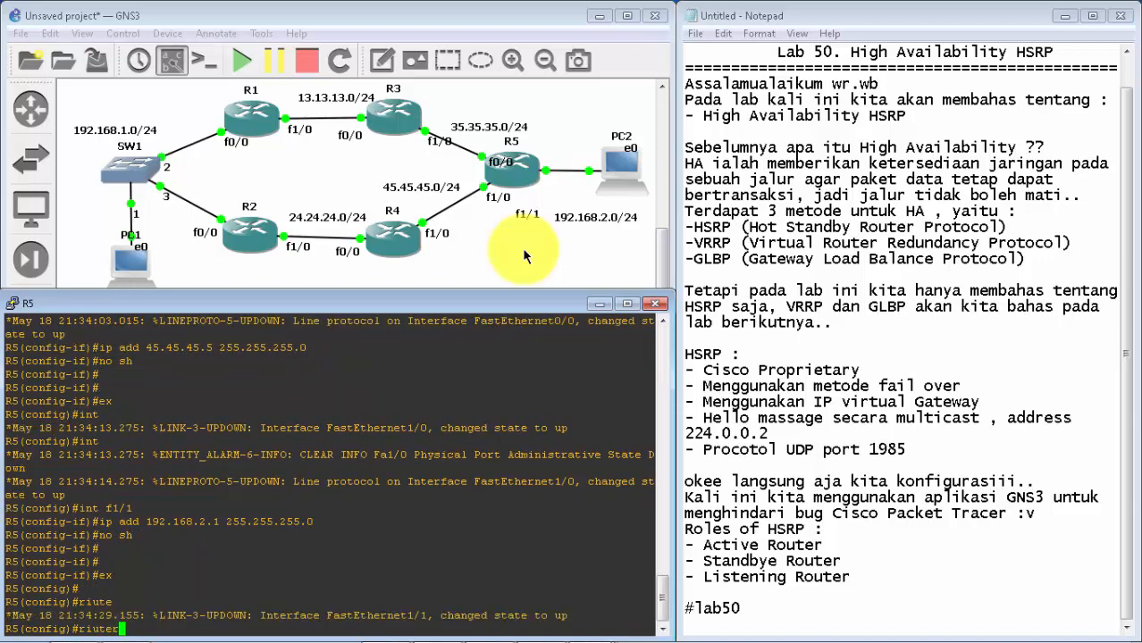
key(BackSpace)
key(BackSpace)
key(BackSpace)
key(BackSpace)
key(BackSpace)
key(BackSpace)
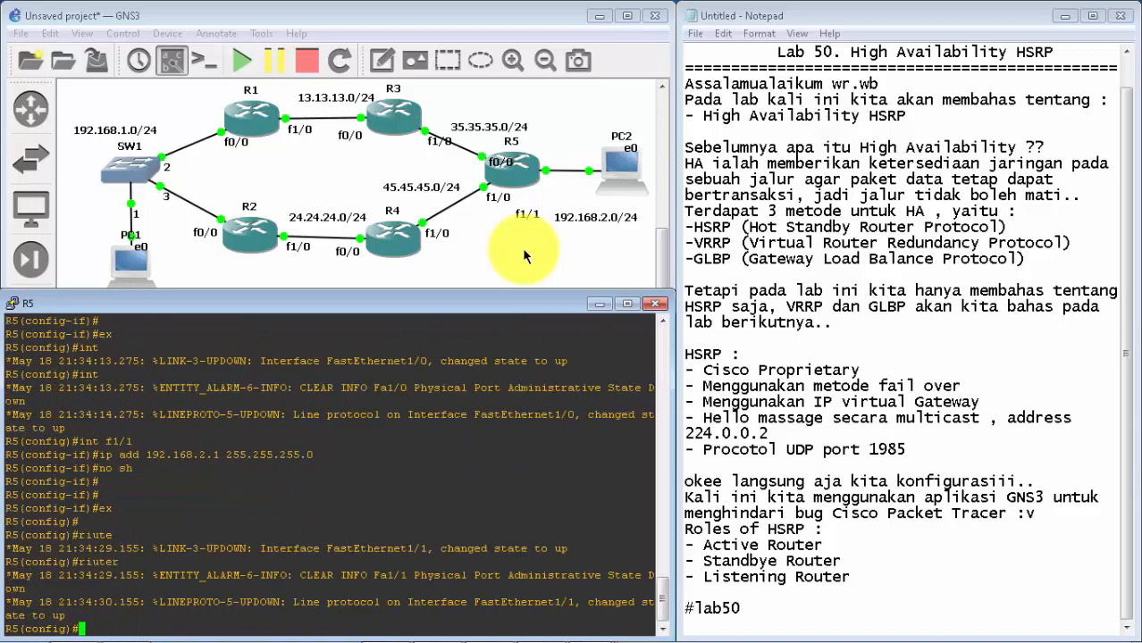
text(router eig `1)
key(Return)
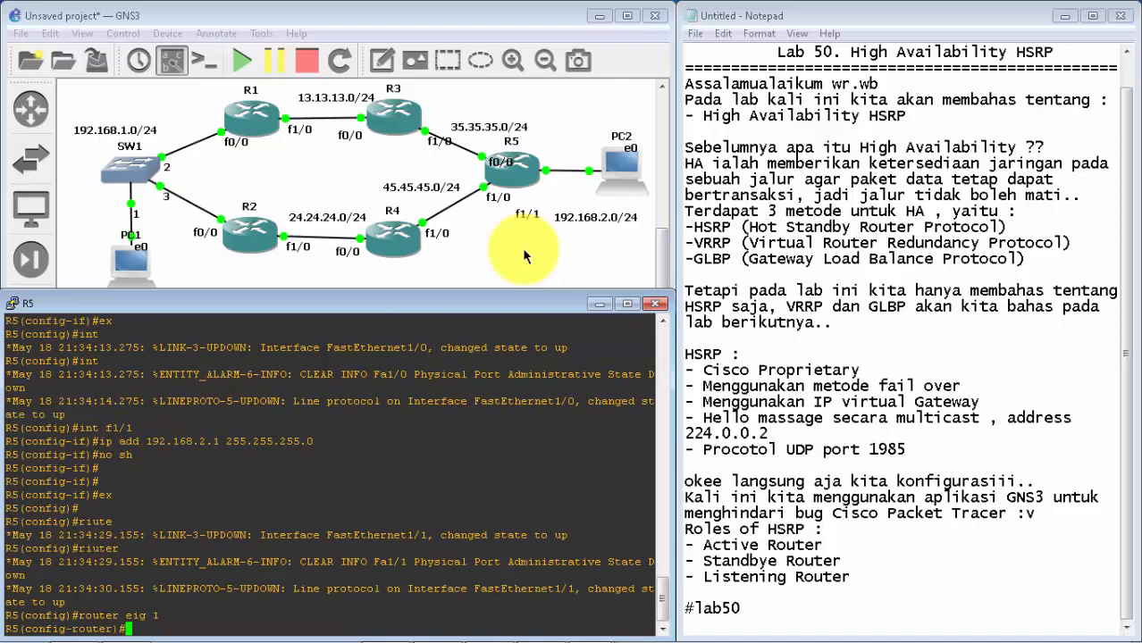
text(no au)
key(Return)
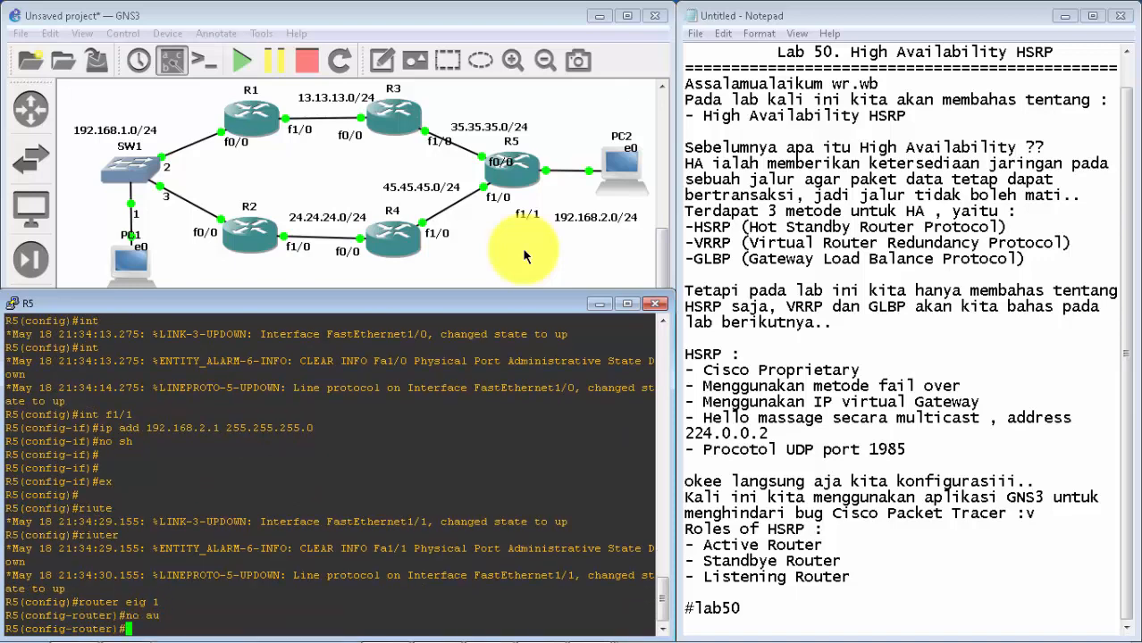
Step: Advertise networks 35.35.35.0, 45.45.45.0 and 192.168.2.0 in R5's EIGRP process
text(net 35.35.35.0)
key(Return)
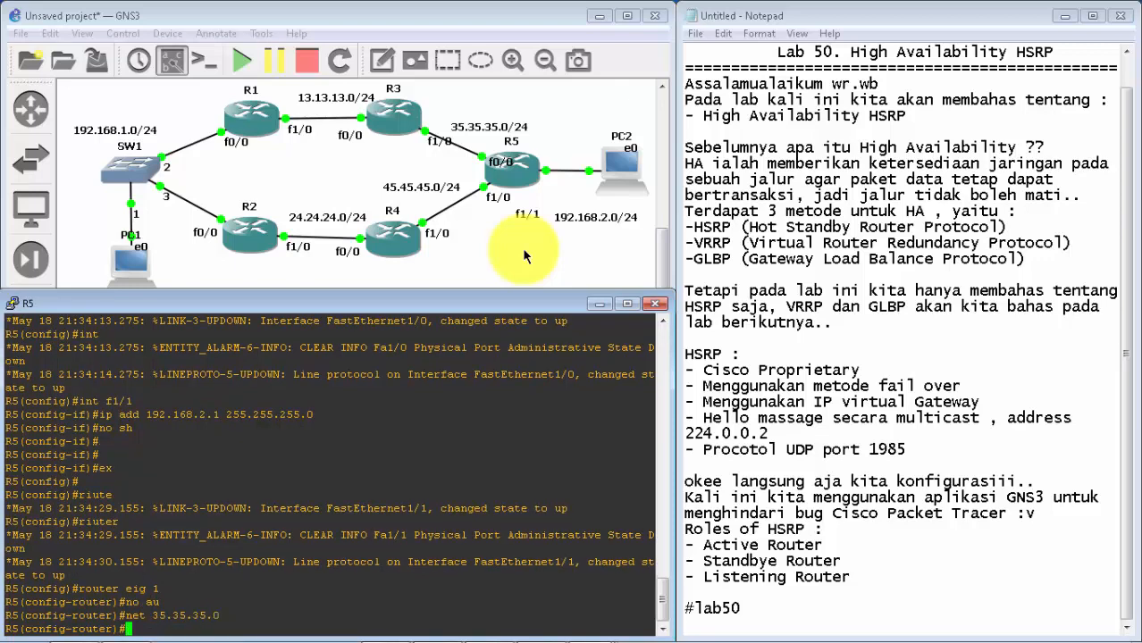
text(net 45.45.45.0)
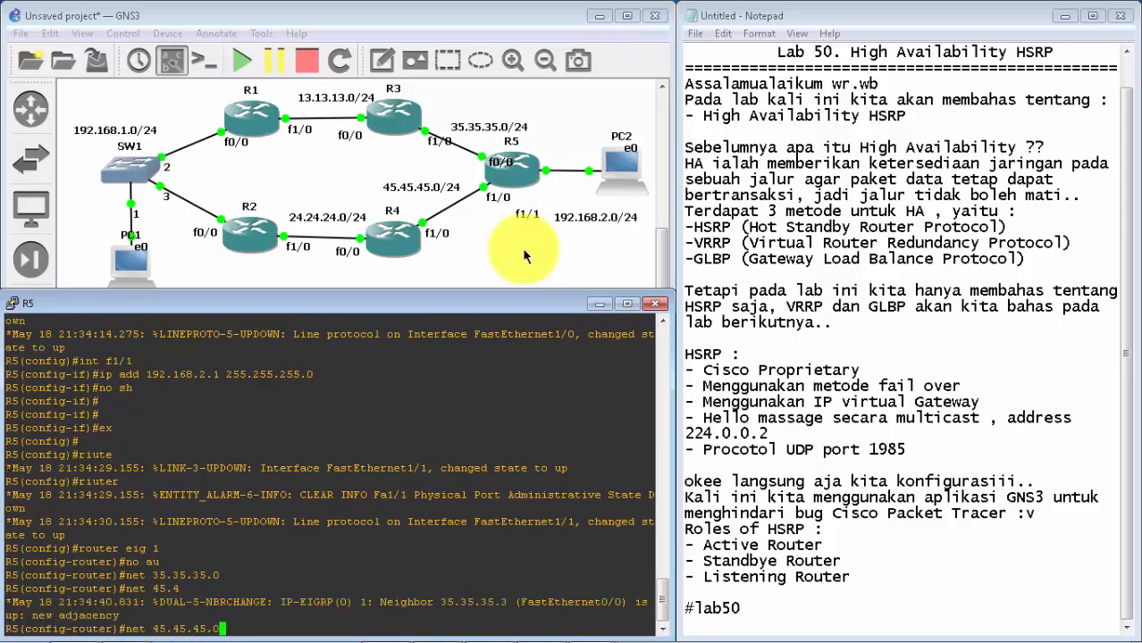
key(Return)
text(net )
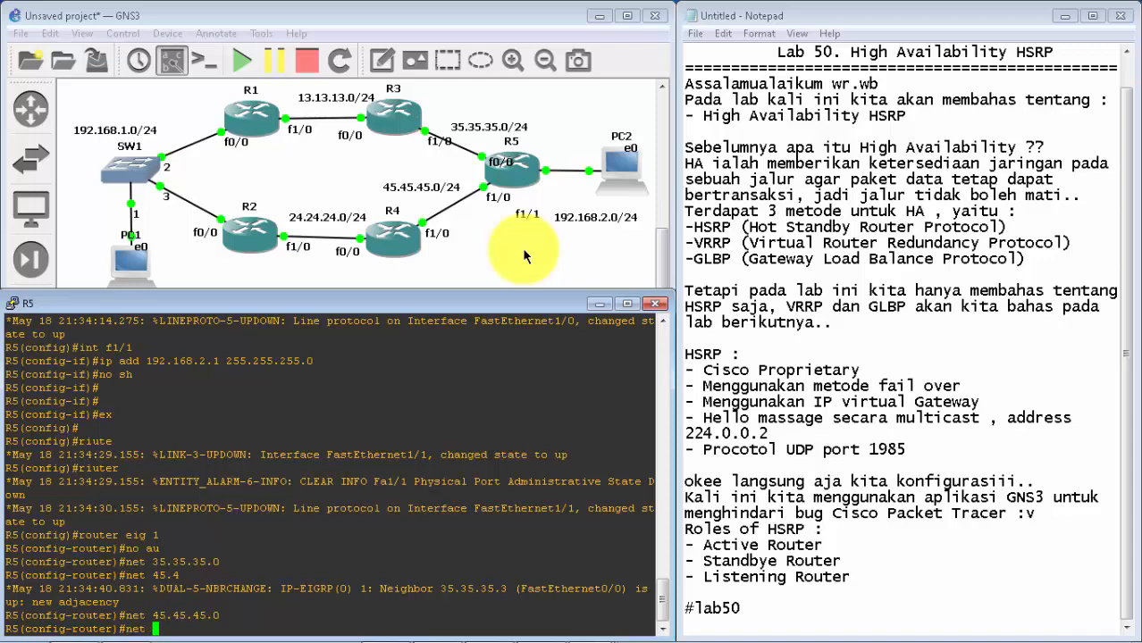
text(192.168)
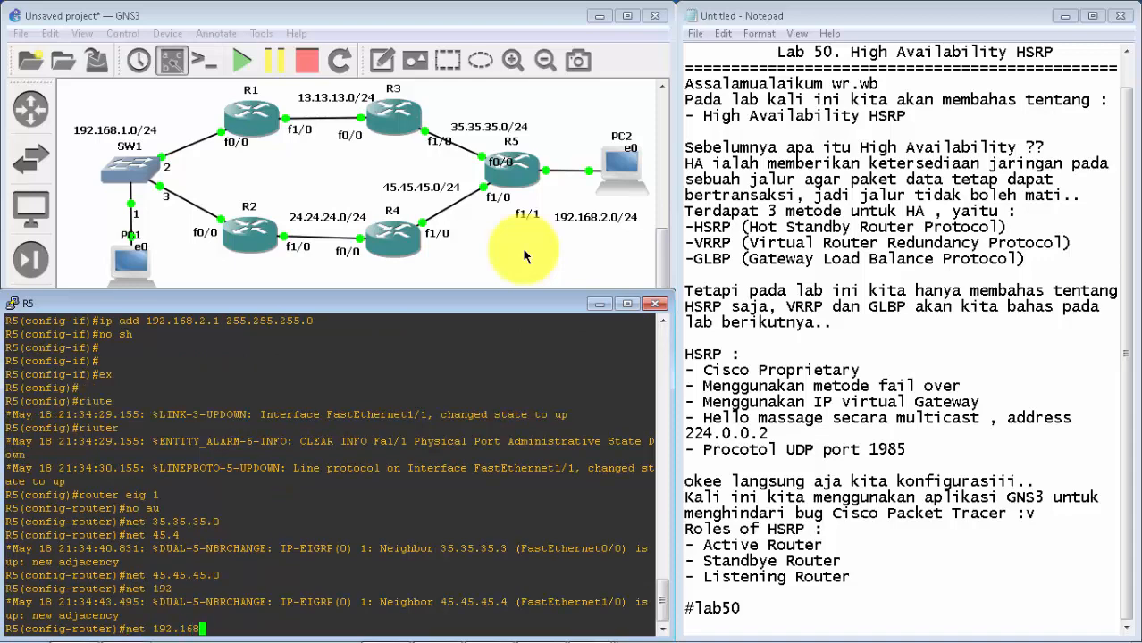
text(.2.0)
key(Return)
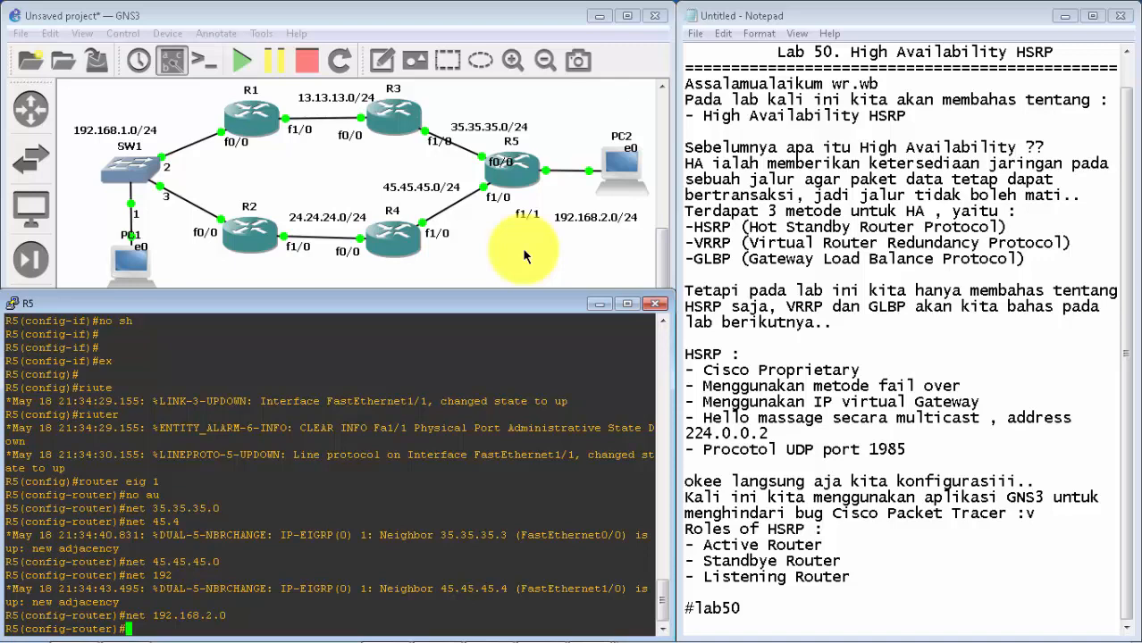
Step: Exit R5's EIGRP and global configuration modes back to privileged EXEC mode
key(Return)
key(Return)
key(Return)
key(Return)
text(ex)
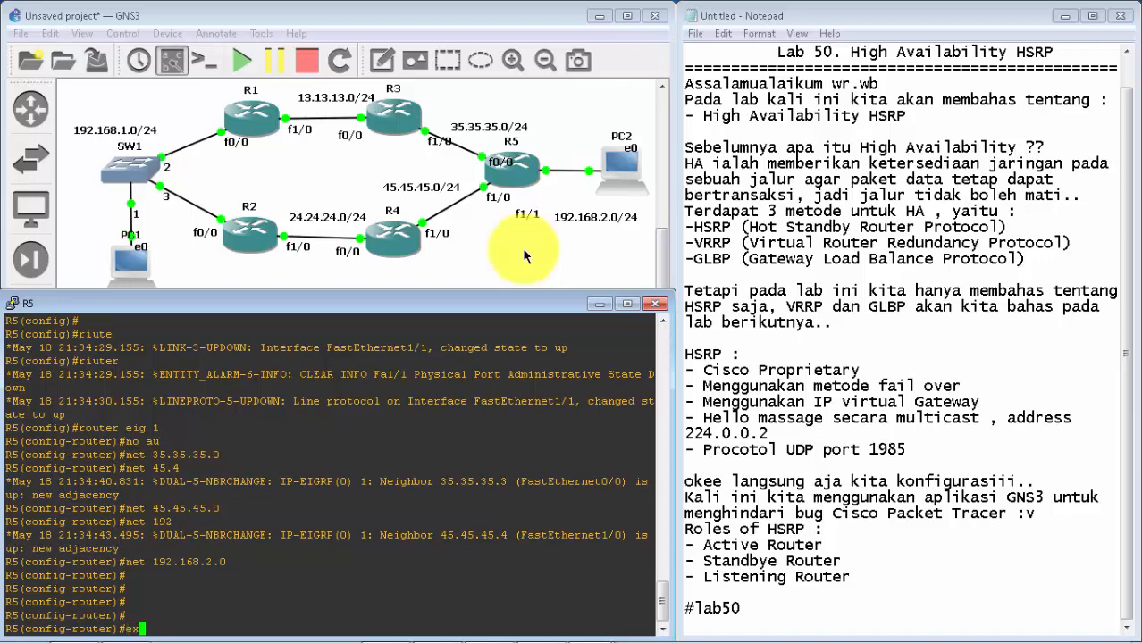
key(Return)
key(Return)
key(Return)
key(Return)
text(ex)
key(Return)
key(Return)
text(e)
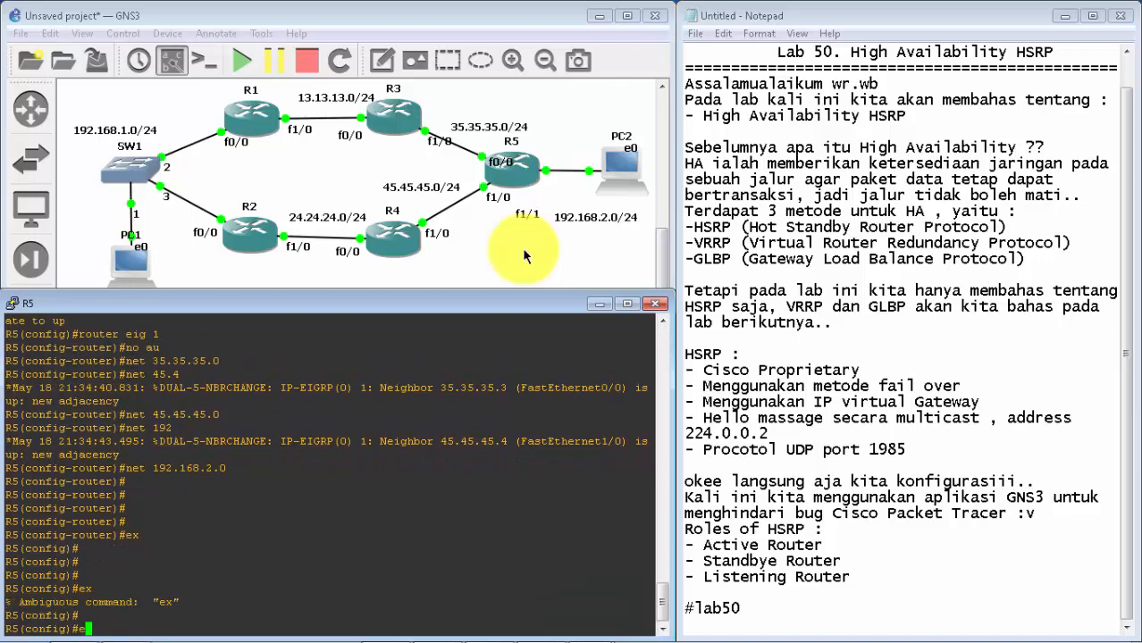
text(xi)
key(Return)
key(Return)
key(Return)
key(Return)
key(Return)
Step: Show R5's IP routing table with sh ip ro and examine the connected and EIGRP-learned routes
text(sh)
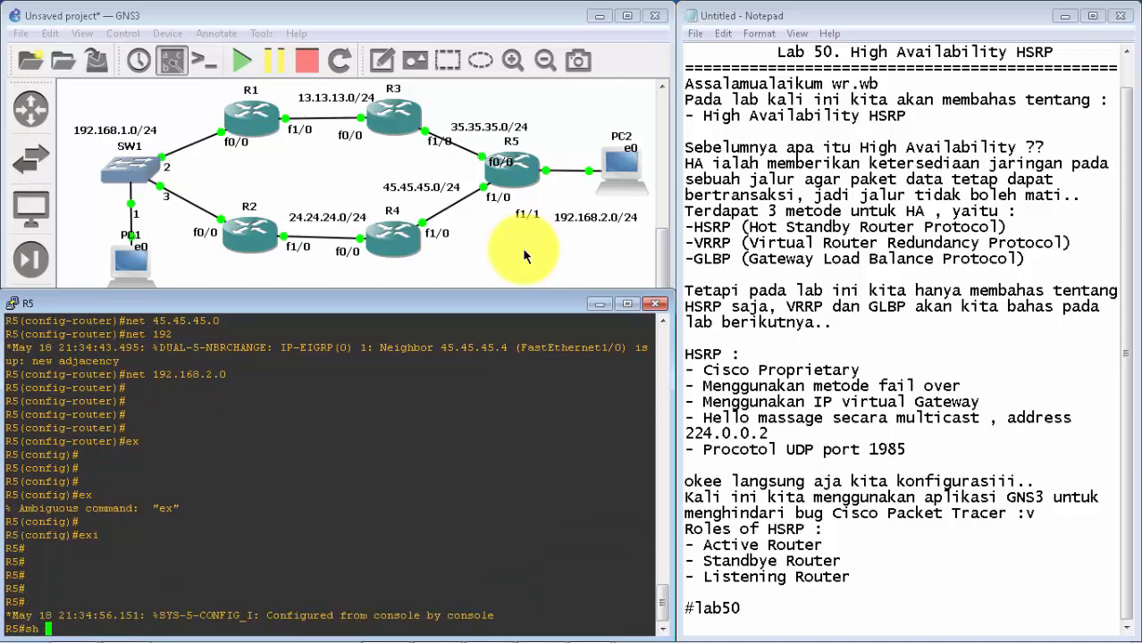
text( ip ro)
key(Return)
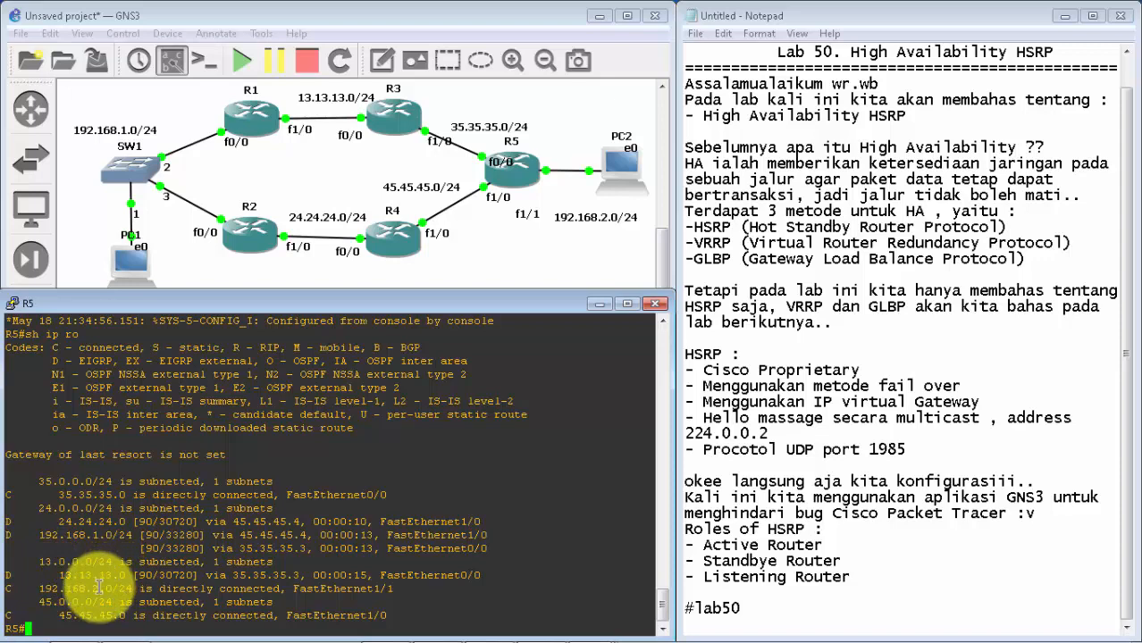
drag(38, 589, 393, 589)
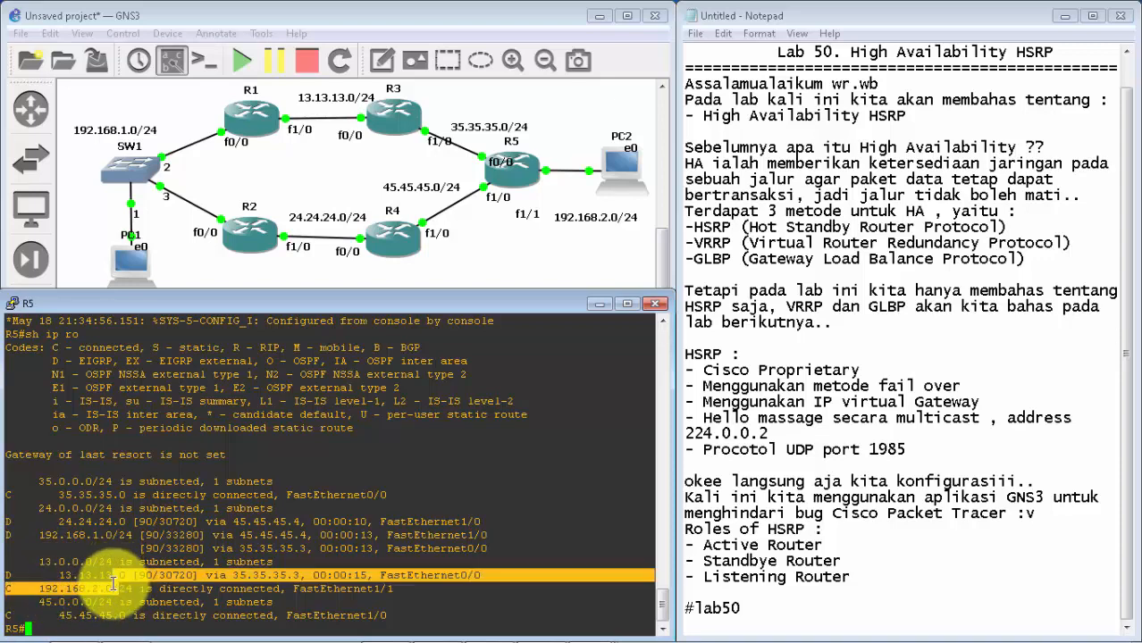
drag(59, 615, 173, 615)
click(497, 631)
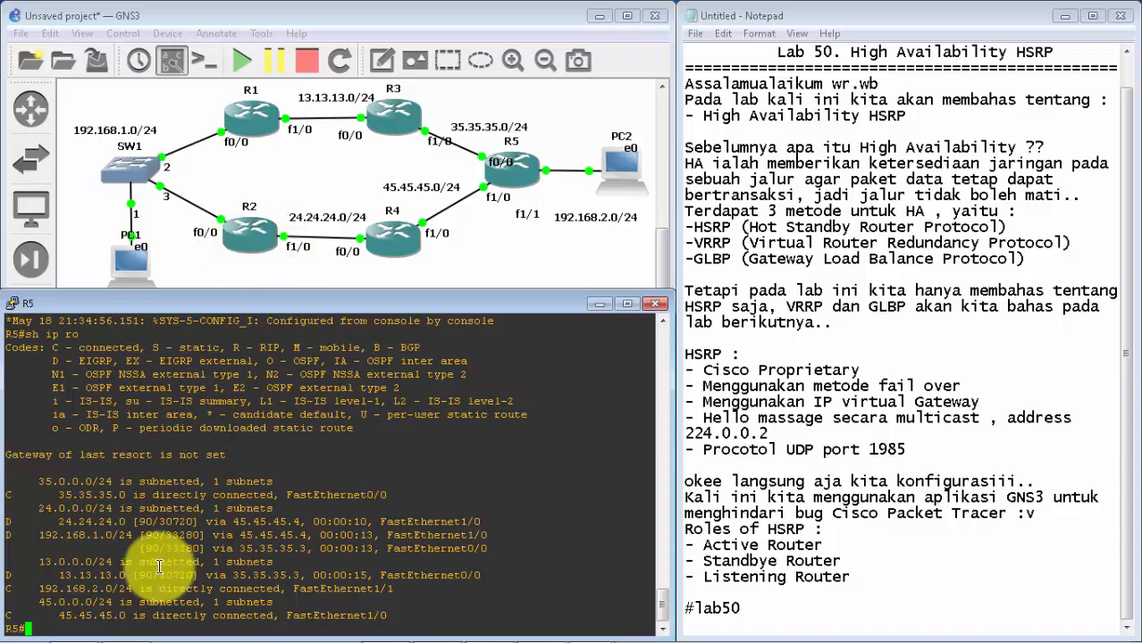
drag(41, 537, 177, 532)
click(171, 529)
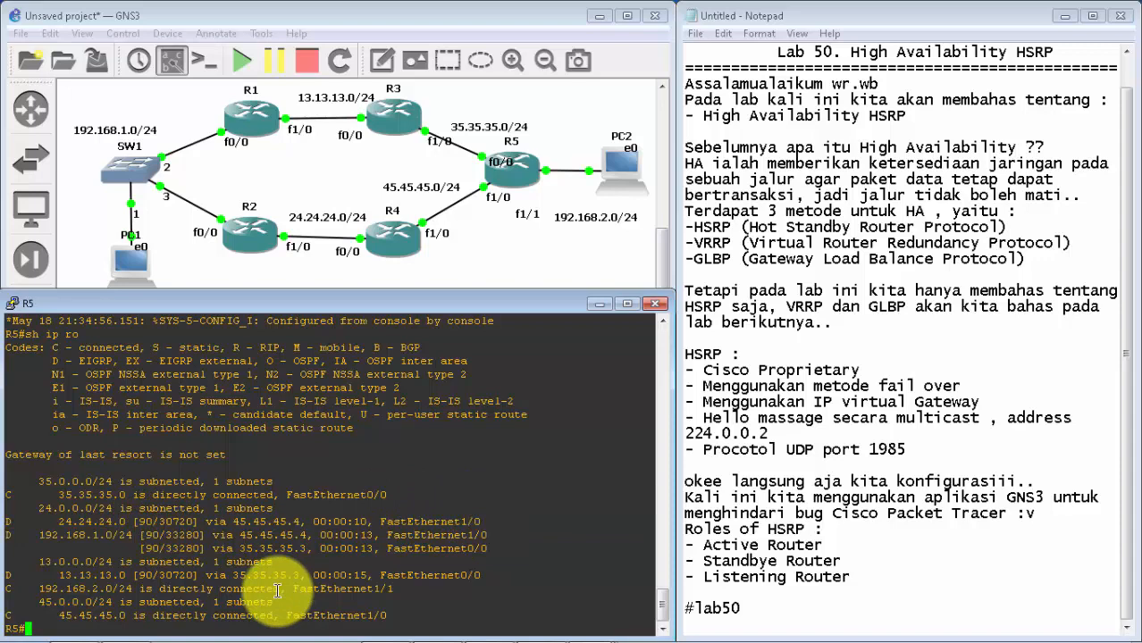
Step: Switch from R5's console to R1's and exit EIGRP configuration to global configuration mode
click(597, 305)
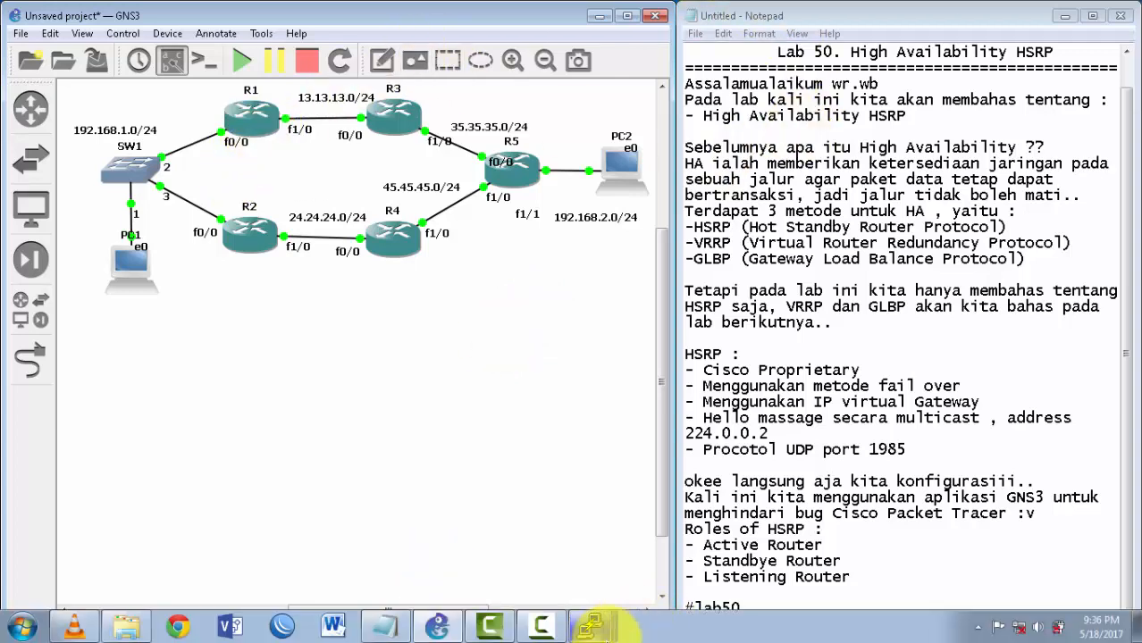
click(613, 626)
click(585, 425)
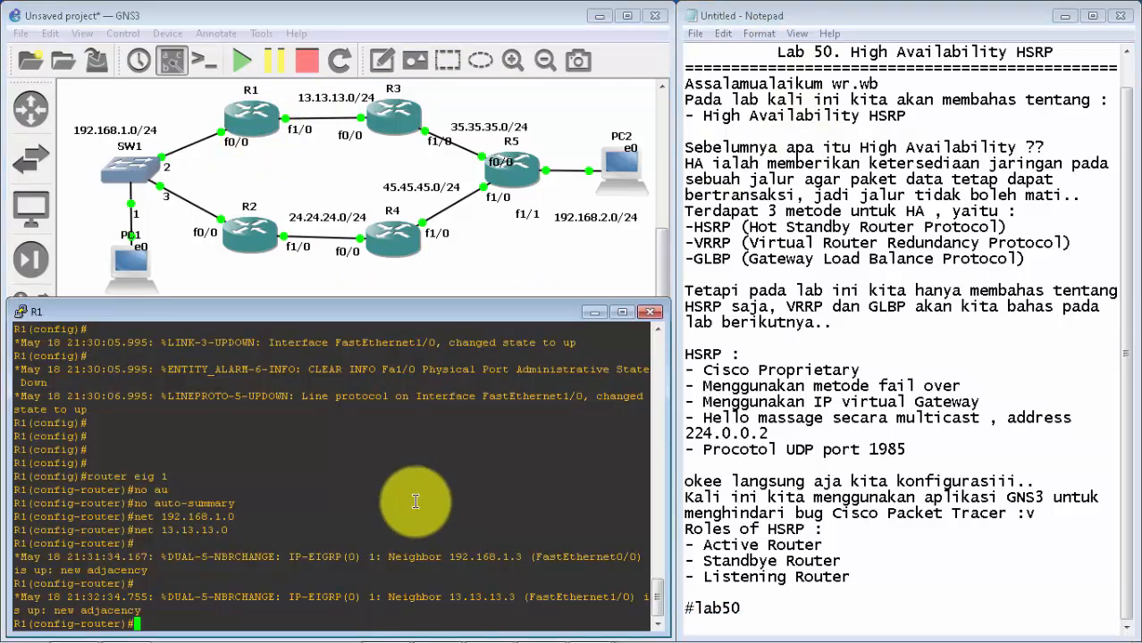
key(Return)
key(Return)
text(ex)
key(Return)
key(Return)
key(Return)
text(e)
key(Return)
text(x)
key(Return)
key(Return)
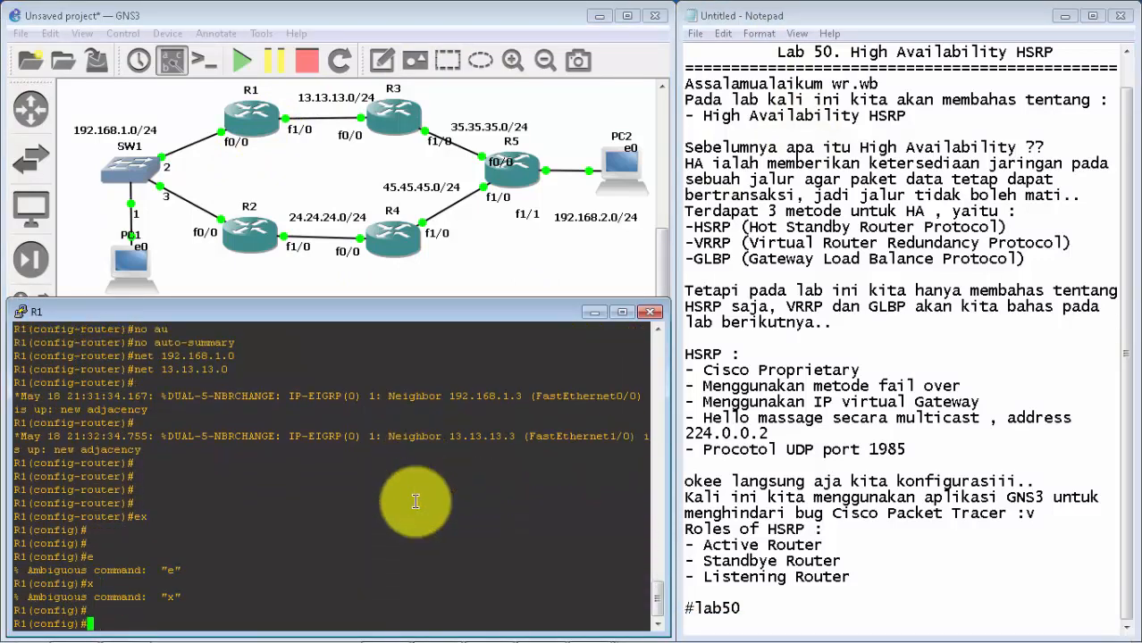
Step: Configure HSRP standby group 1 with virtual IP 192.168.1.1 on R1's f0/0 interface
text(int f0/0)
key(Return)
key(Return)
key(Return)
key(Return)
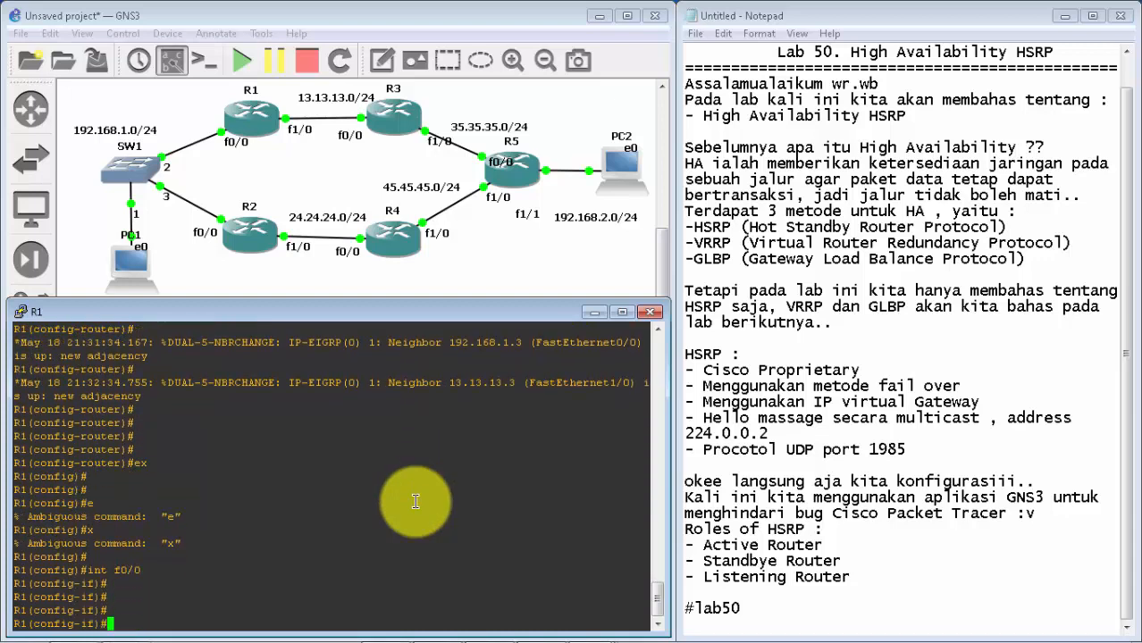
text(stan)
key(Tab)
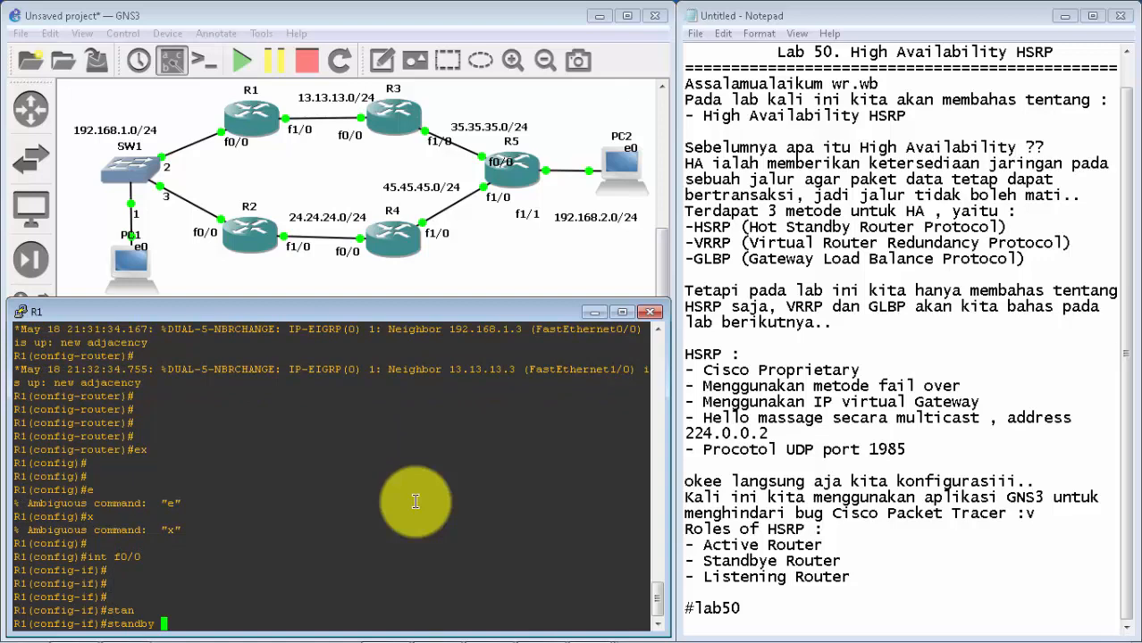
text(1 )
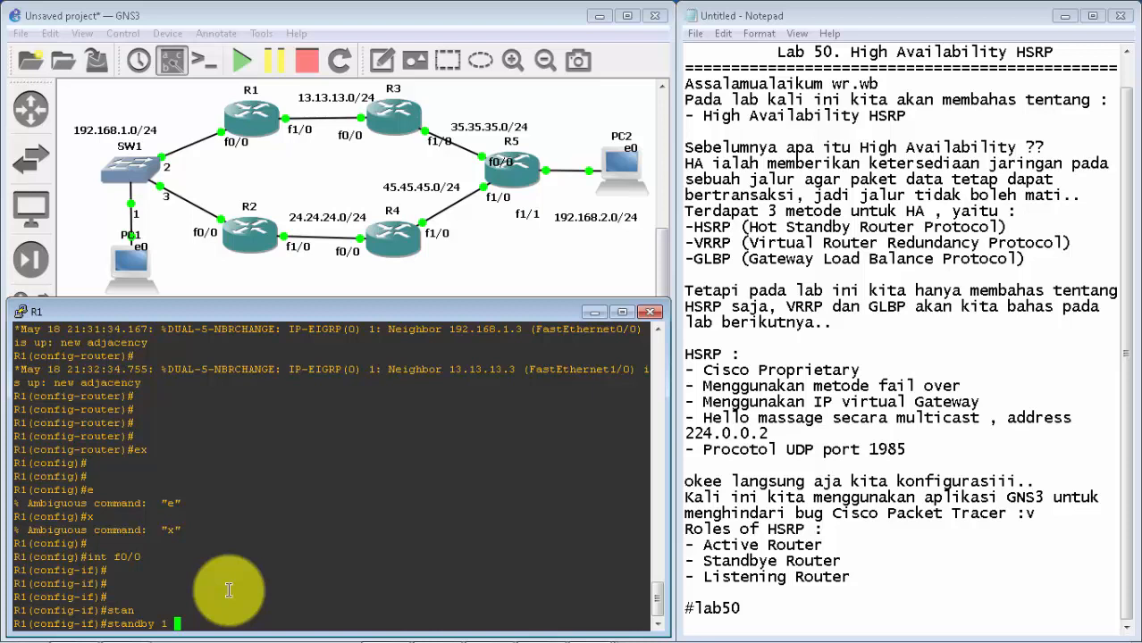
text(ip)
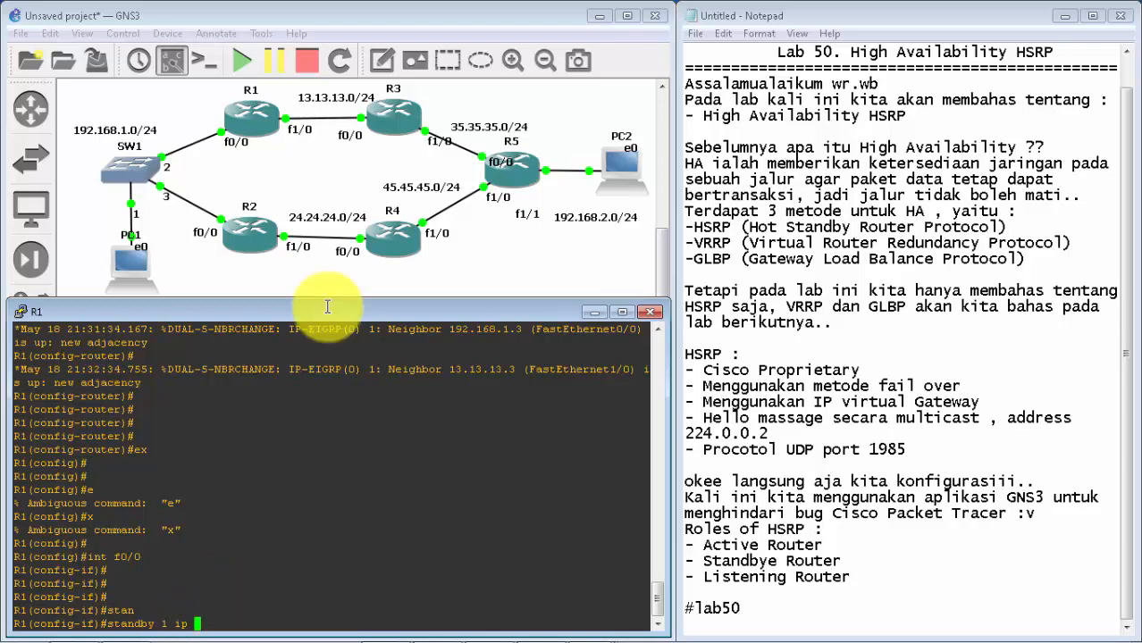
text( 192.168.1.1)
key(Return)
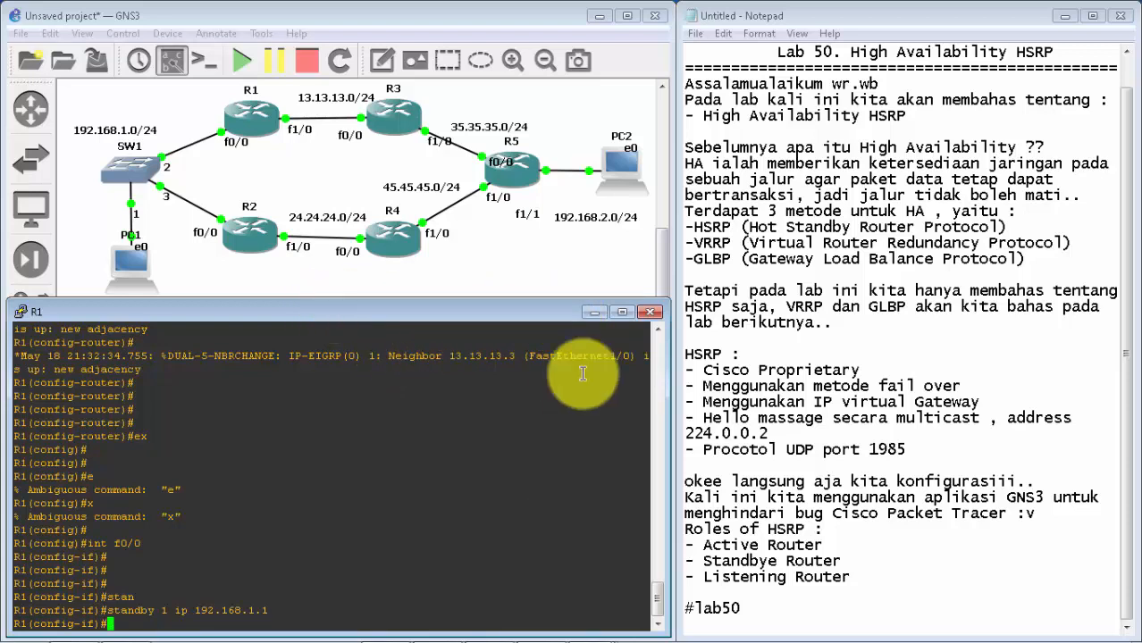
Step: Switch from R1's console to R2's and exit EIGRP configuration to global configuration mode
click(596, 313)
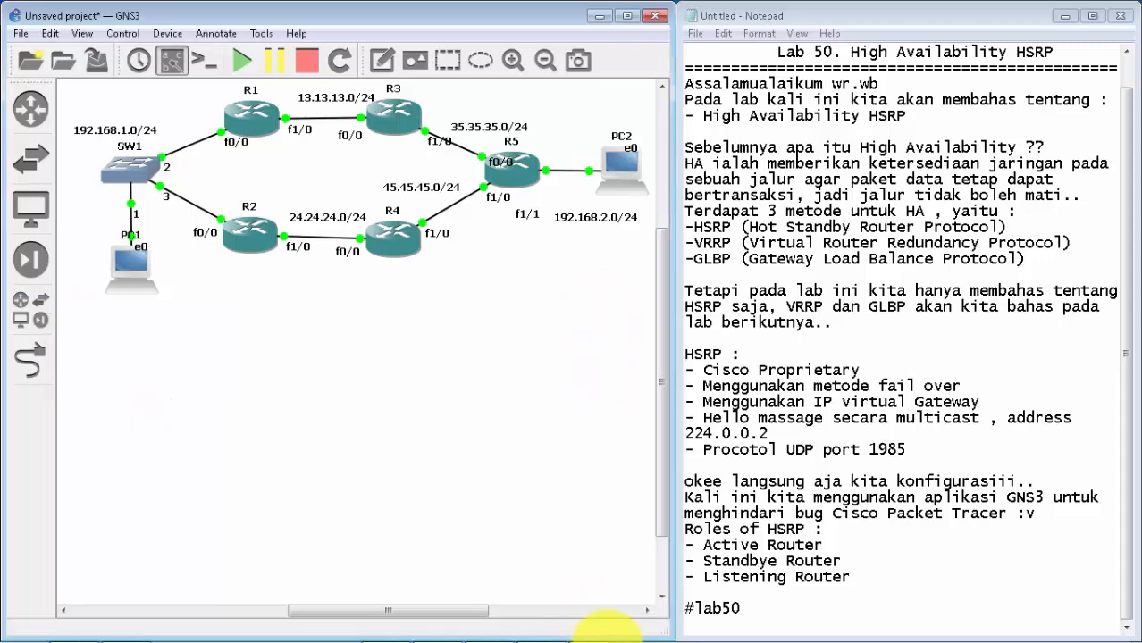
click(590, 626)
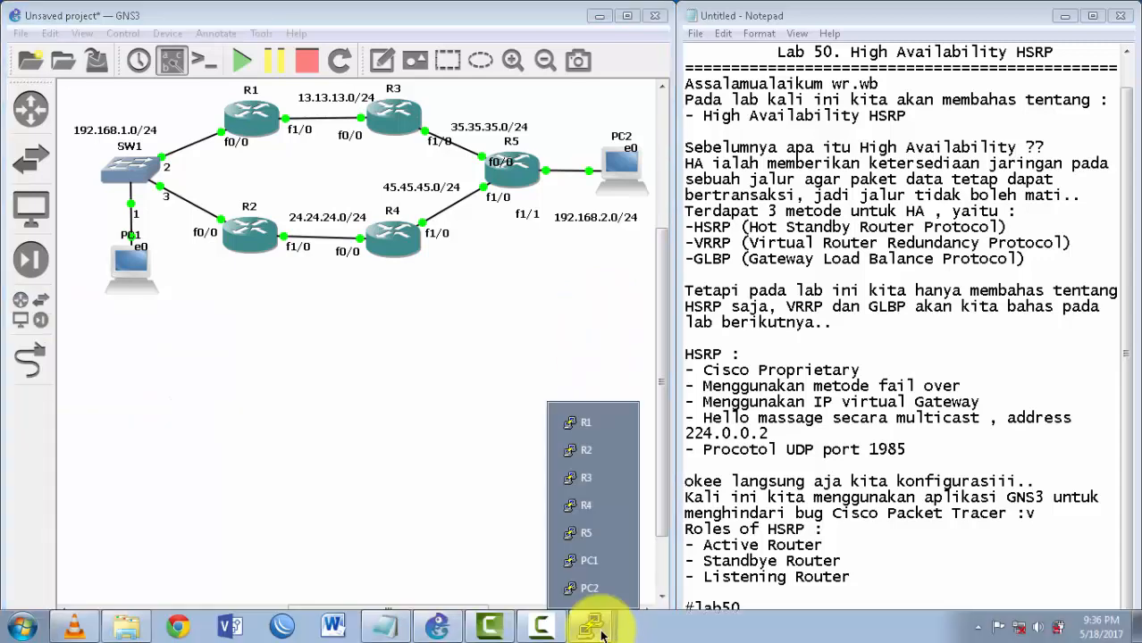
click(583, 450)
key(Return)
key(Return)
key(Return)
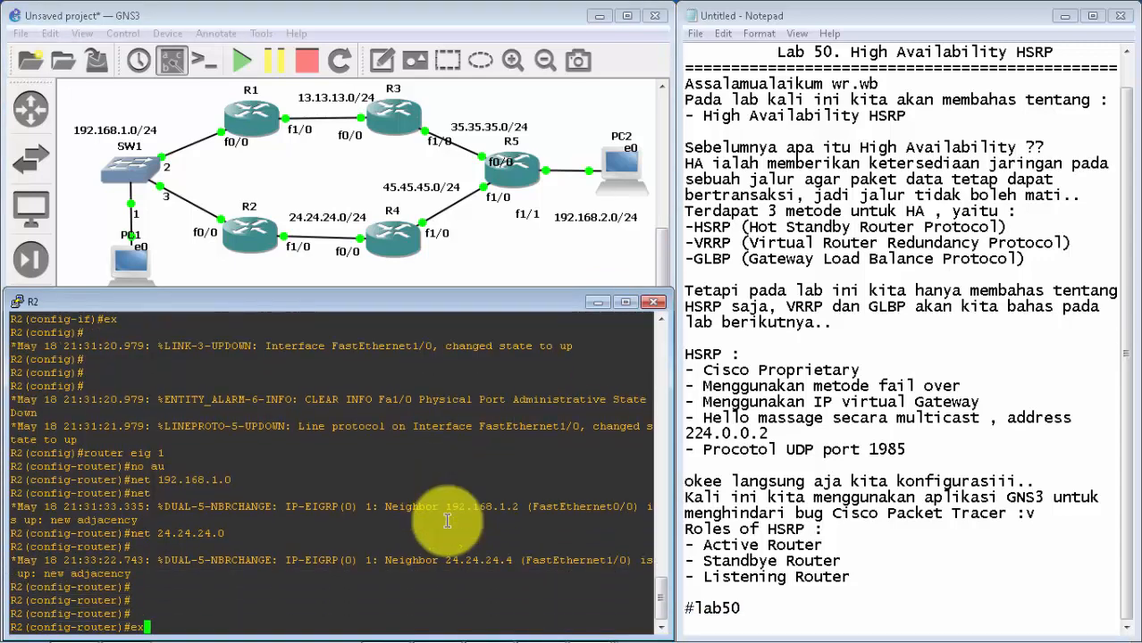
text(ex)
key(Return)
key(Return)
key(Return)
Step: Configure HSRP standby group 1 with virtual IP 192.168.1.1 on R2's f0/0 interface
text(int f0/0)
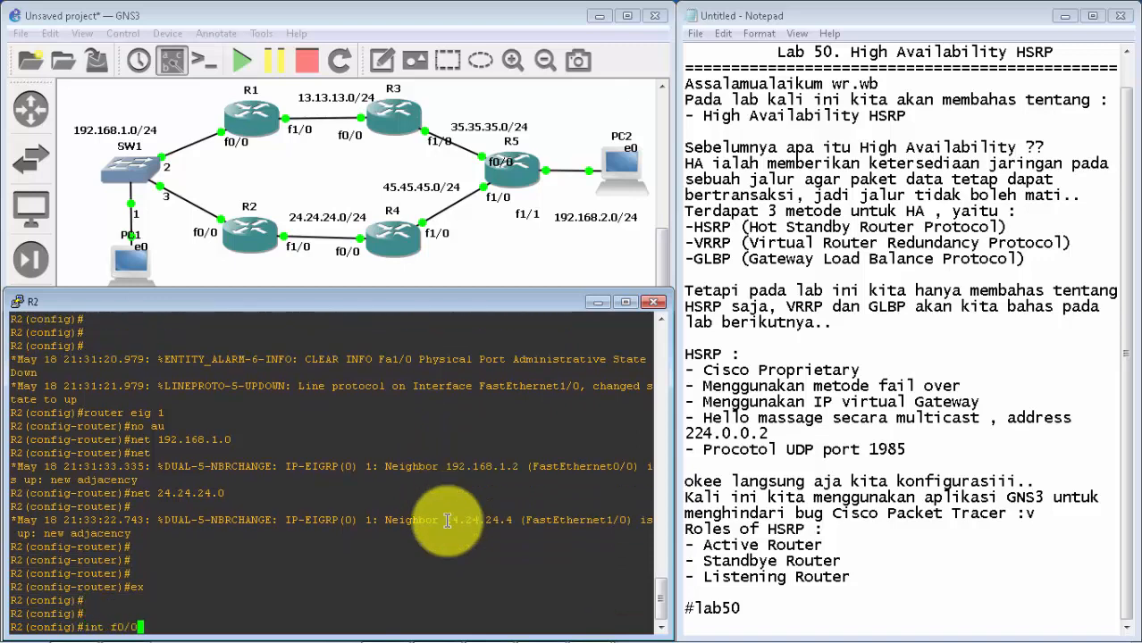
key(Return)
text(sta)
key(Tab)
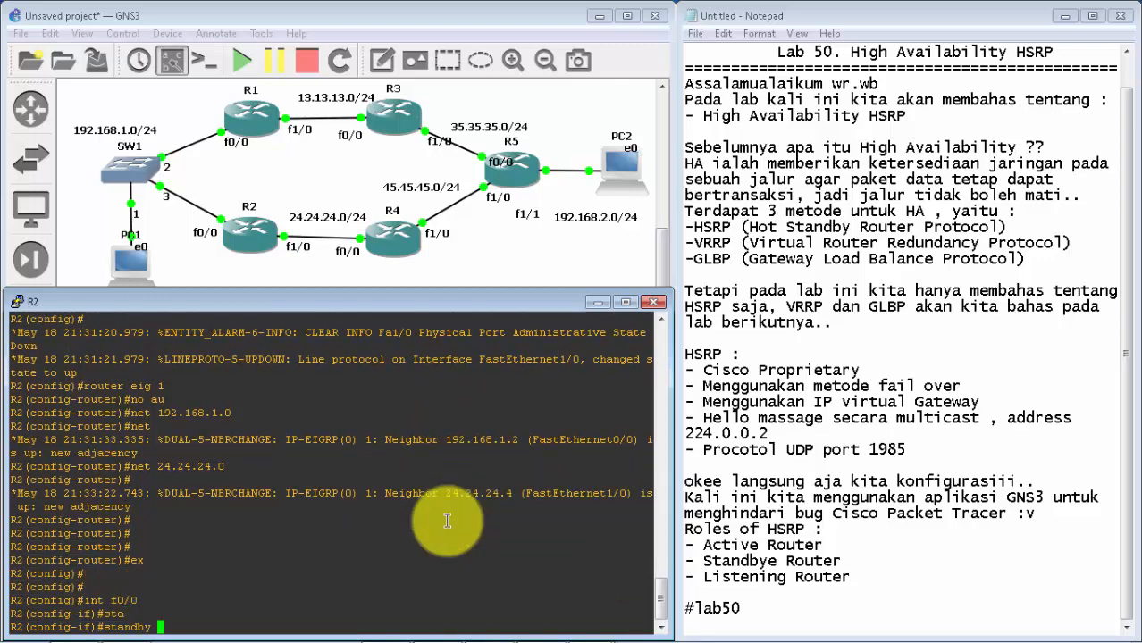
text(1 ip 192.168.1.1)
key(Return)
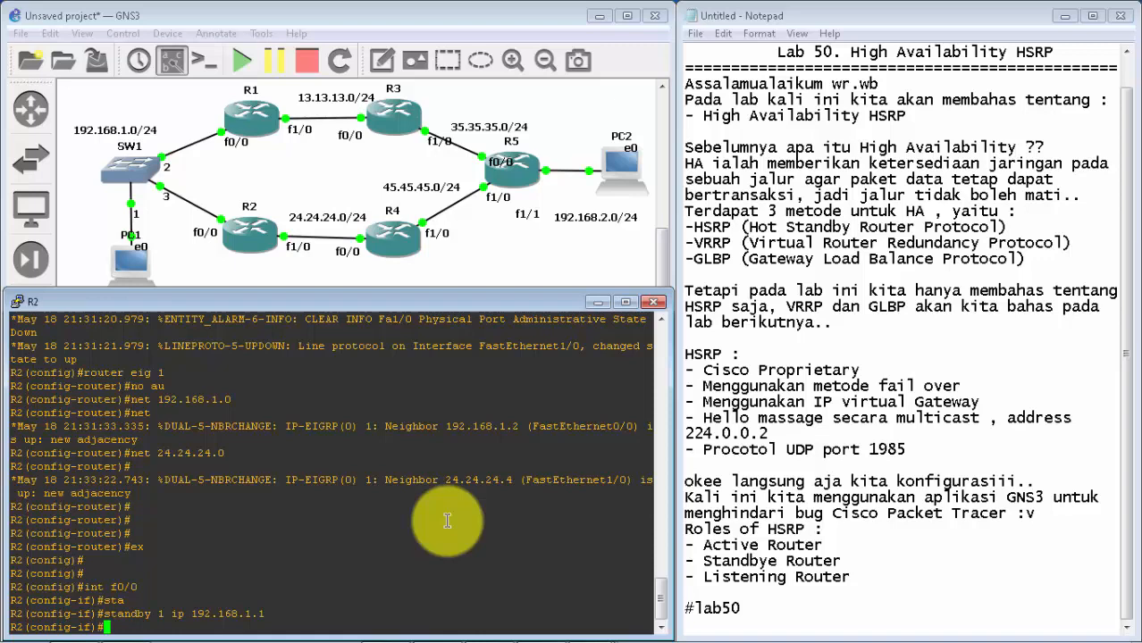
key(Return)
key(Return)
key(Return)
key(Return)
key(Return)
key(Return)
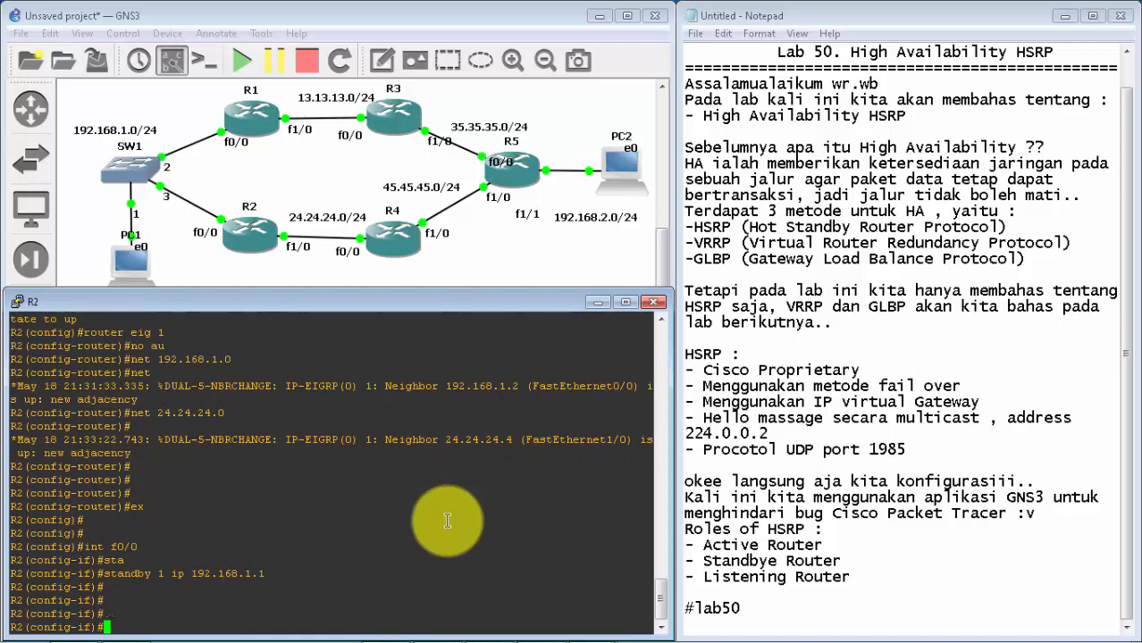
Step: Exit R2's interface and global configuration modes back to privileged EXEC mode
text(ex)
key(Return)
key(Return)
key(Return)
key(Return)
text(ex)
key(Return)
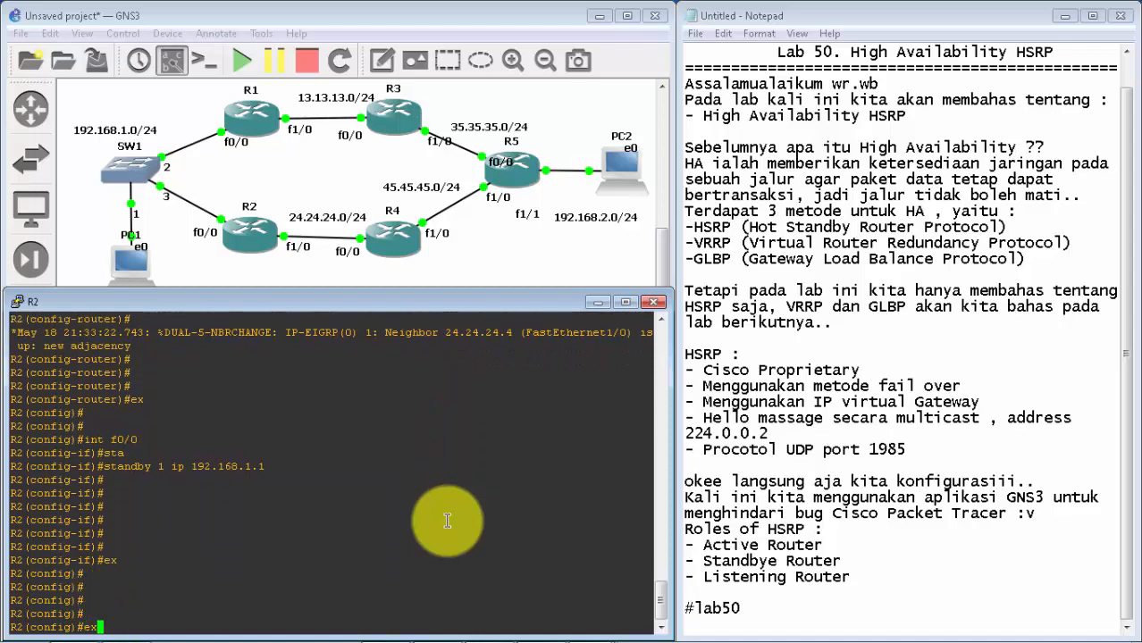
key(Return)
key(Return)
text(exi)
key(Return)
key(Return)
key(Return)
key(Return)
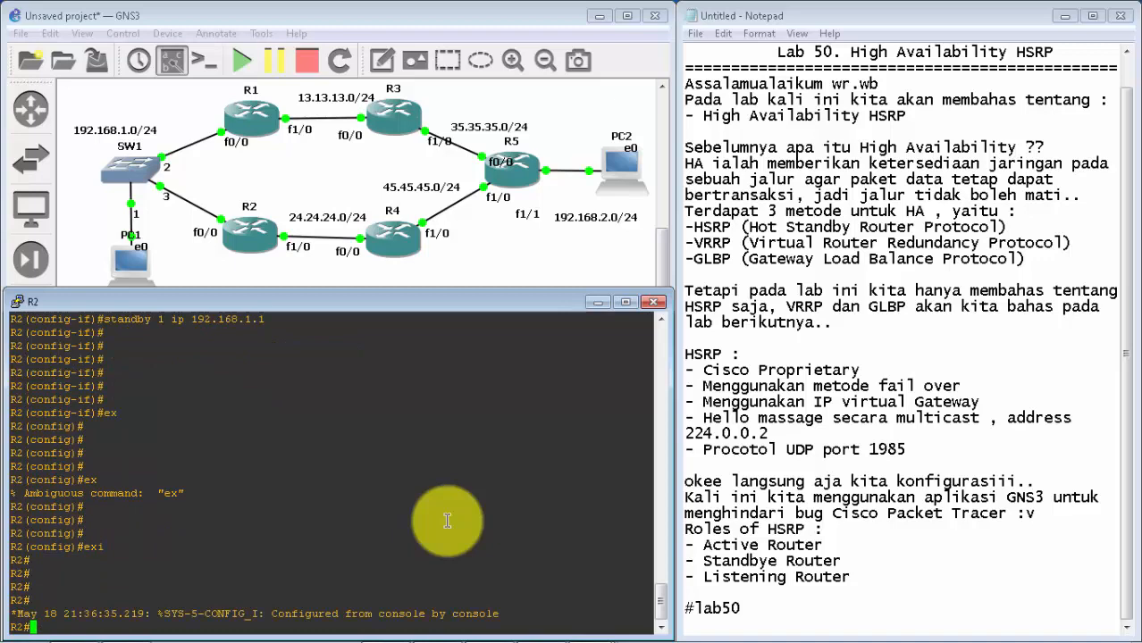
Step: Show R2's HSRP summary with sh standby br and examine the active and standby router entries
text(sh stan)
key(Tab)
text(br)
key(Return)
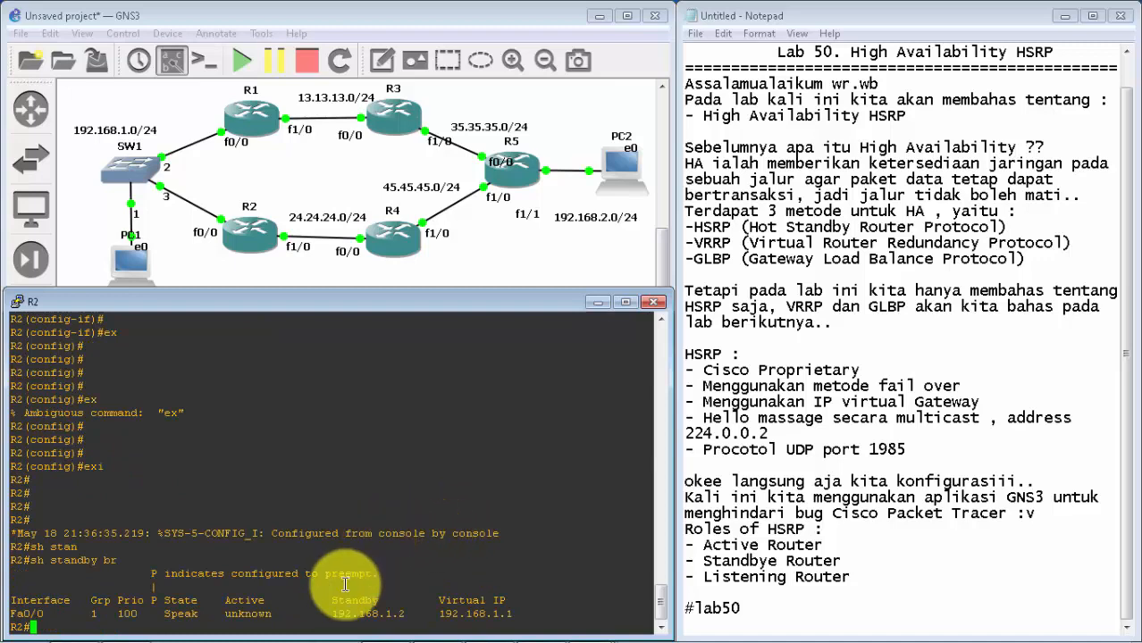
drag(276, 618, 408, 615)
click(333, 614)
click(408, 614)
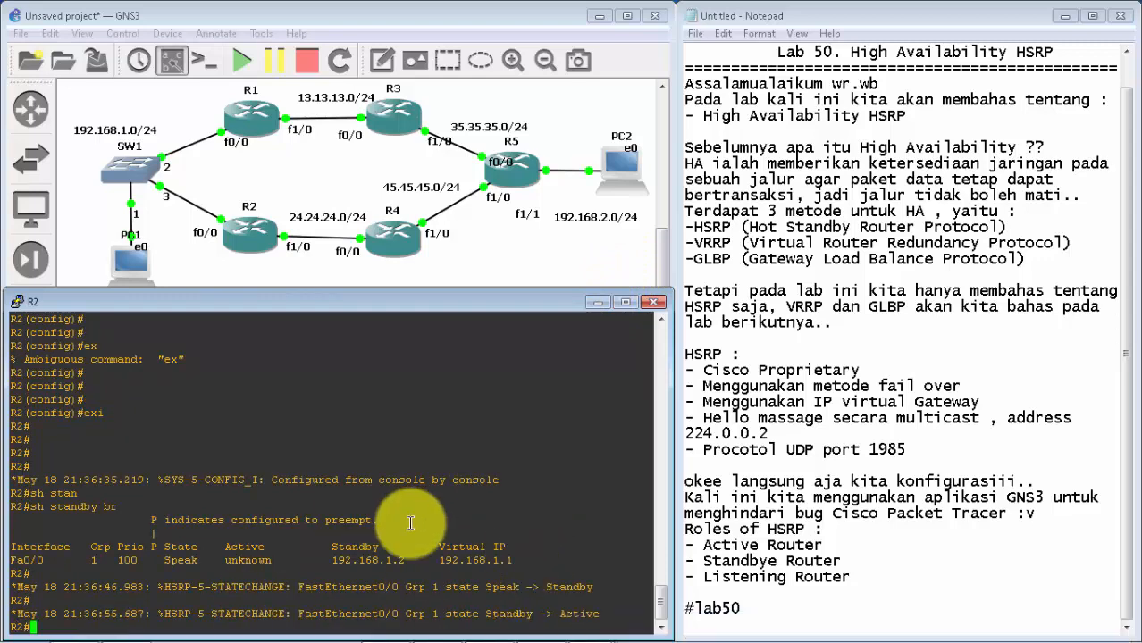
Step: Examine the HSRP state-change messages in R2's console against the Listening Router role listed in the notes
drag(487, 588, 463, 587)
click(456, 587)
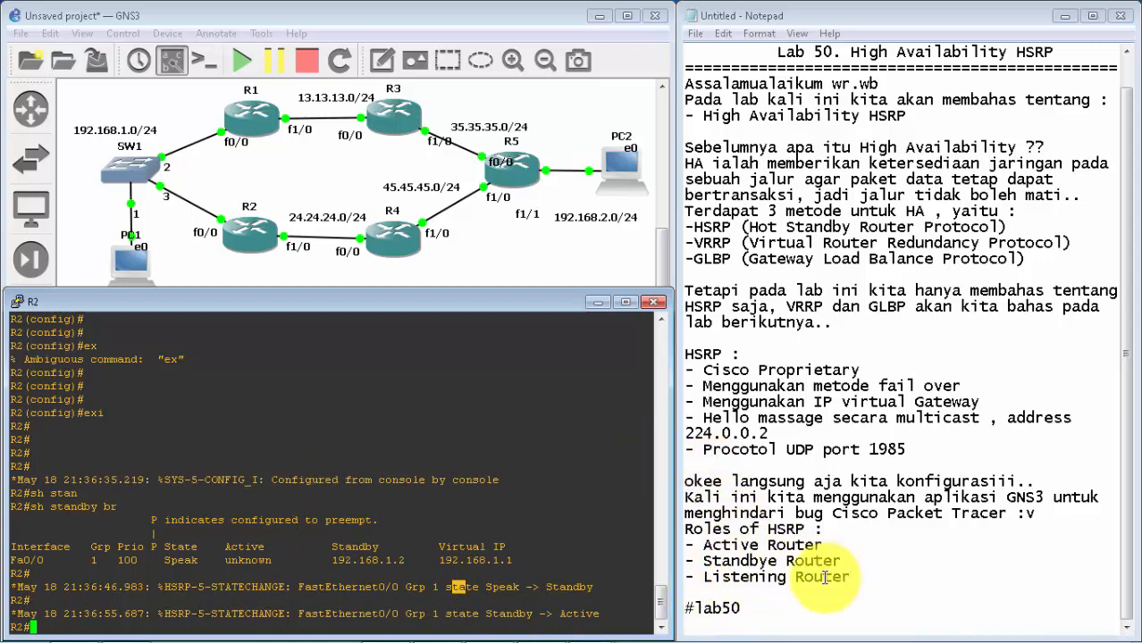
drag(845, 578, 701, 578)
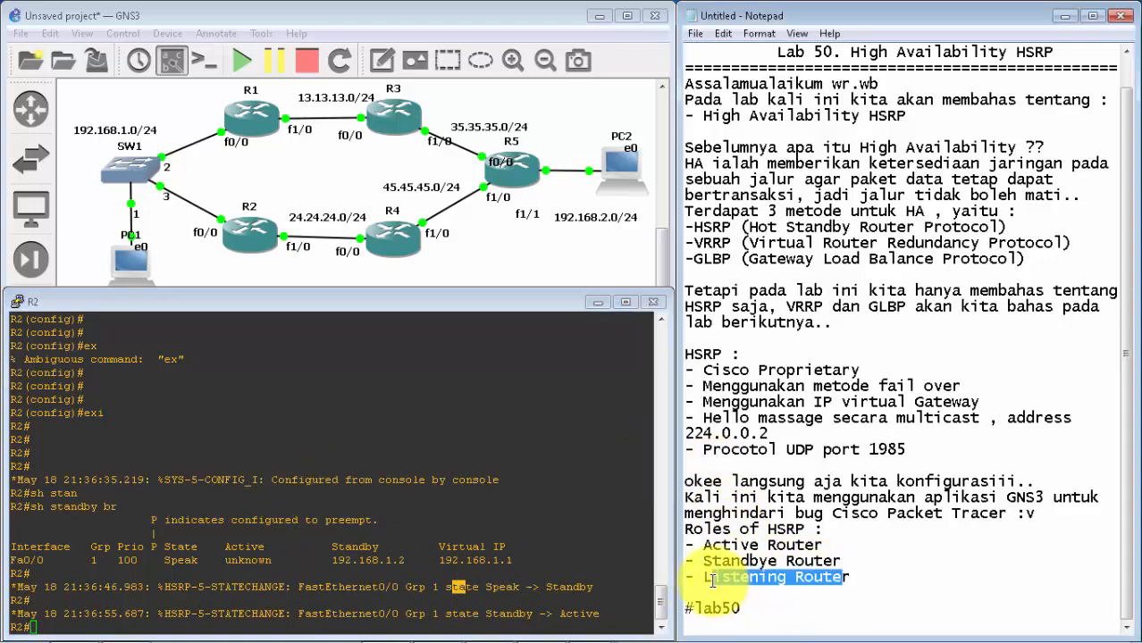
click(505, 565)
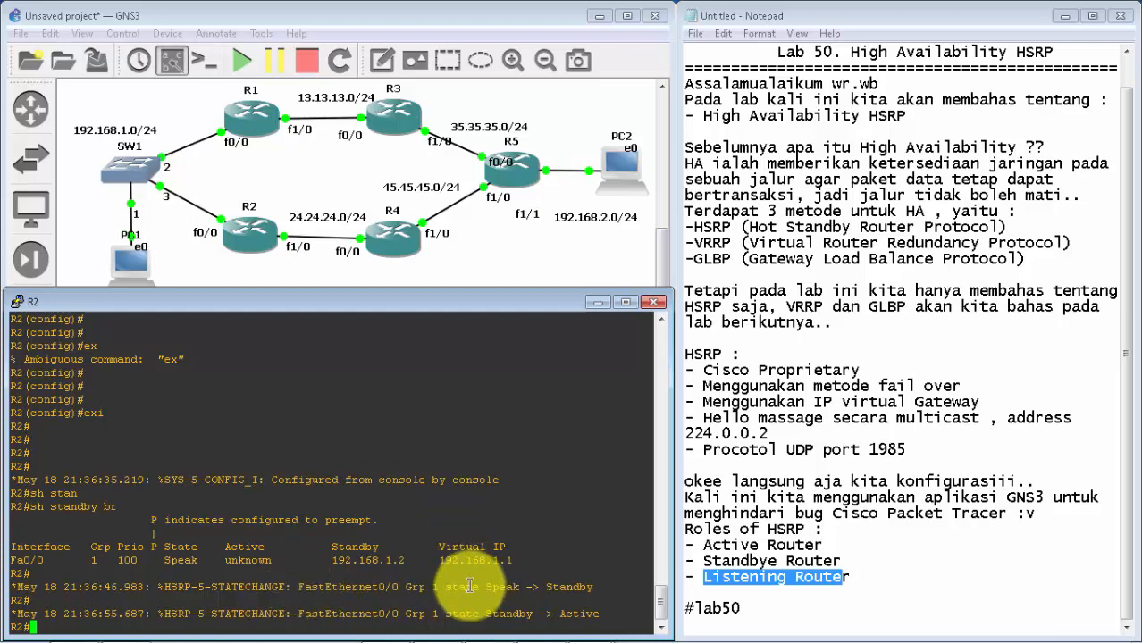
drag(470, 586, 589, 595)
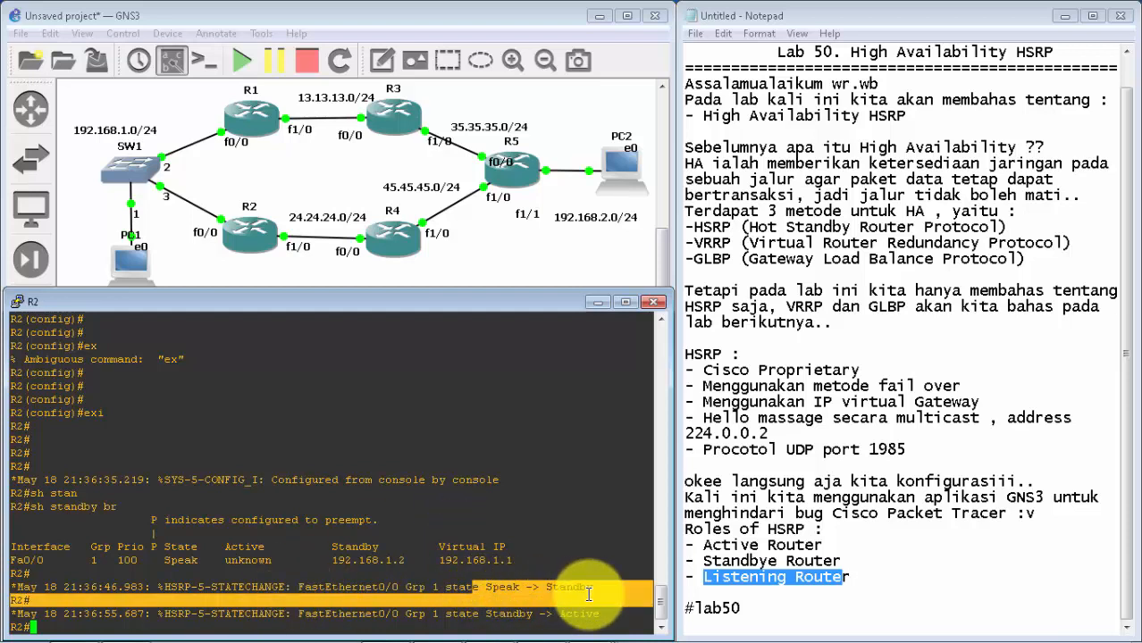
click(584, 600)
drag(487, 616, 602, 614)
click(603, 618)
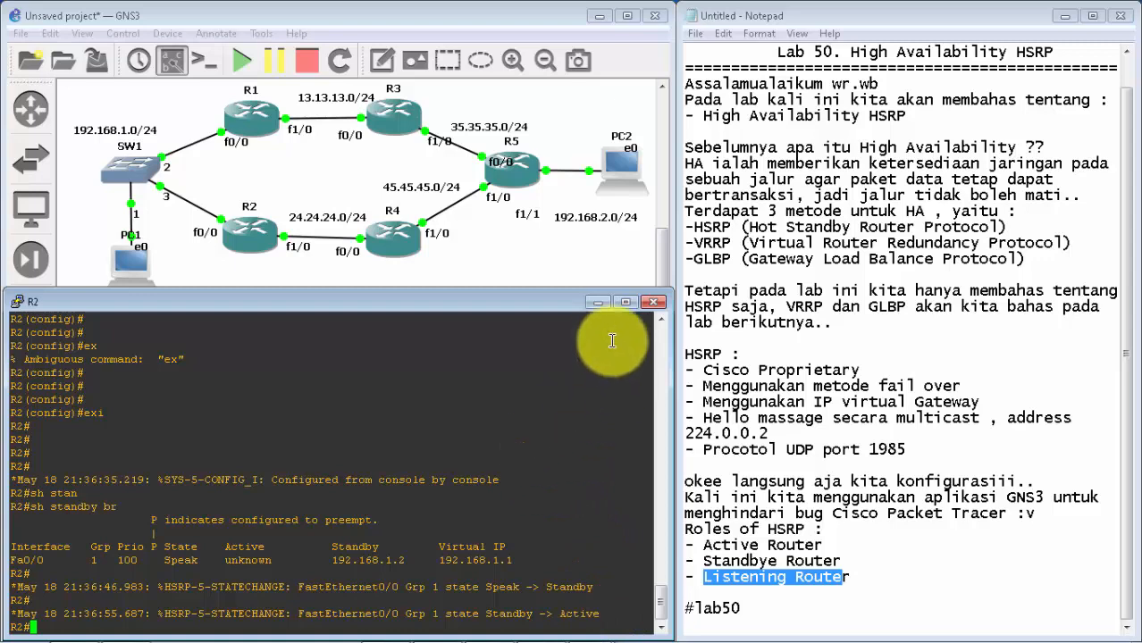
Step: Switch from R2's console to PC1's and fit its window below the topology, beside the notes
click(598, 305)
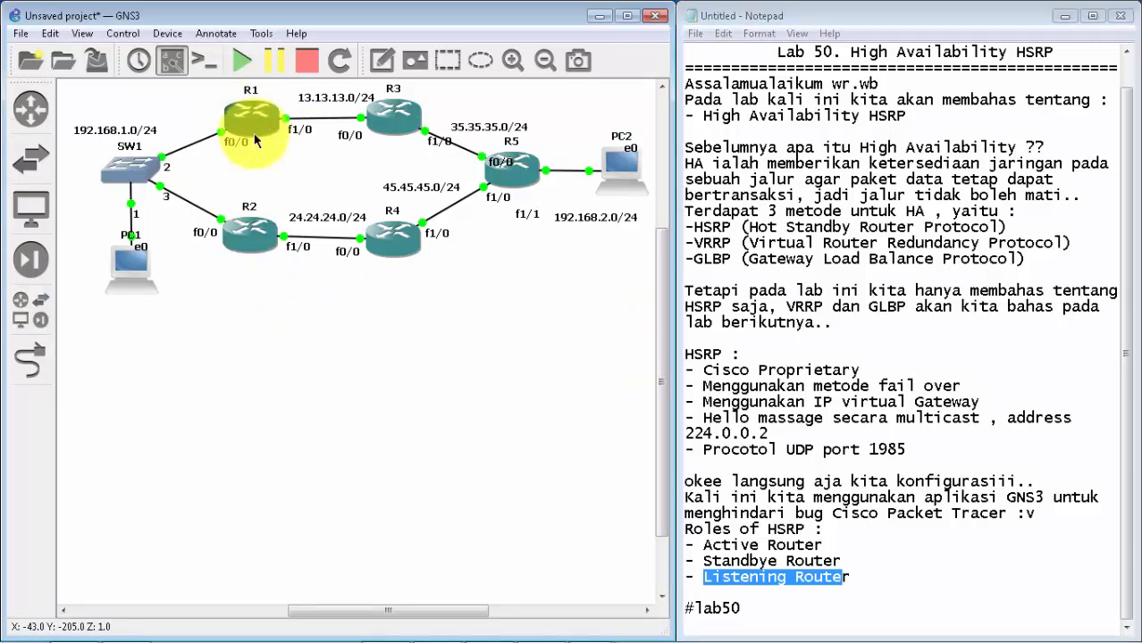
mouse_move(132, 271)
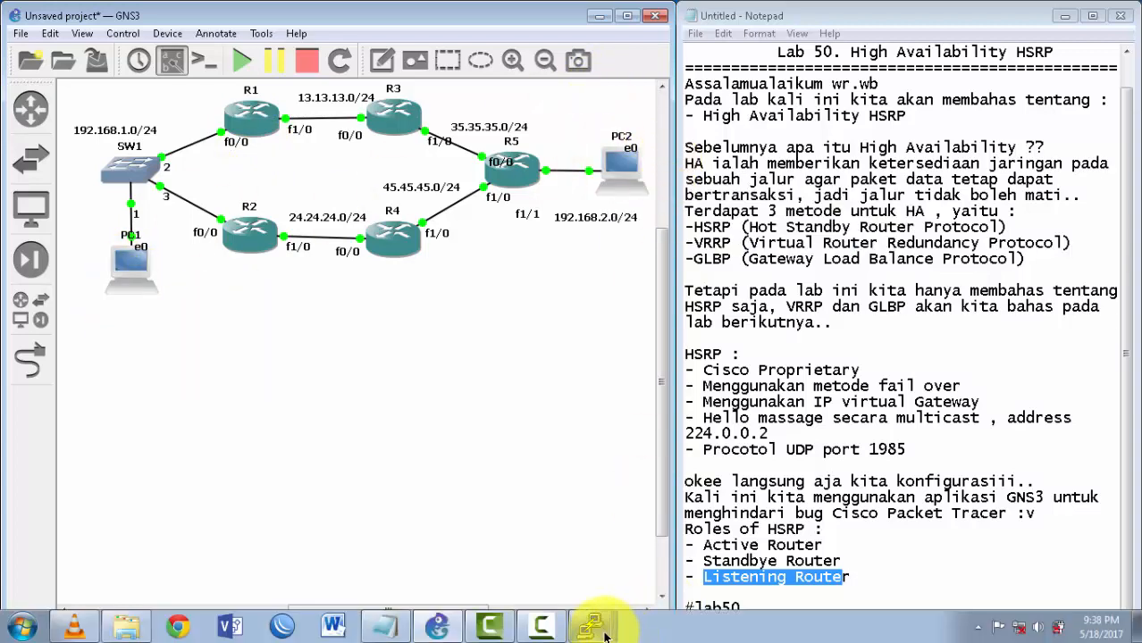
click(597, 626)
click(590, 560)
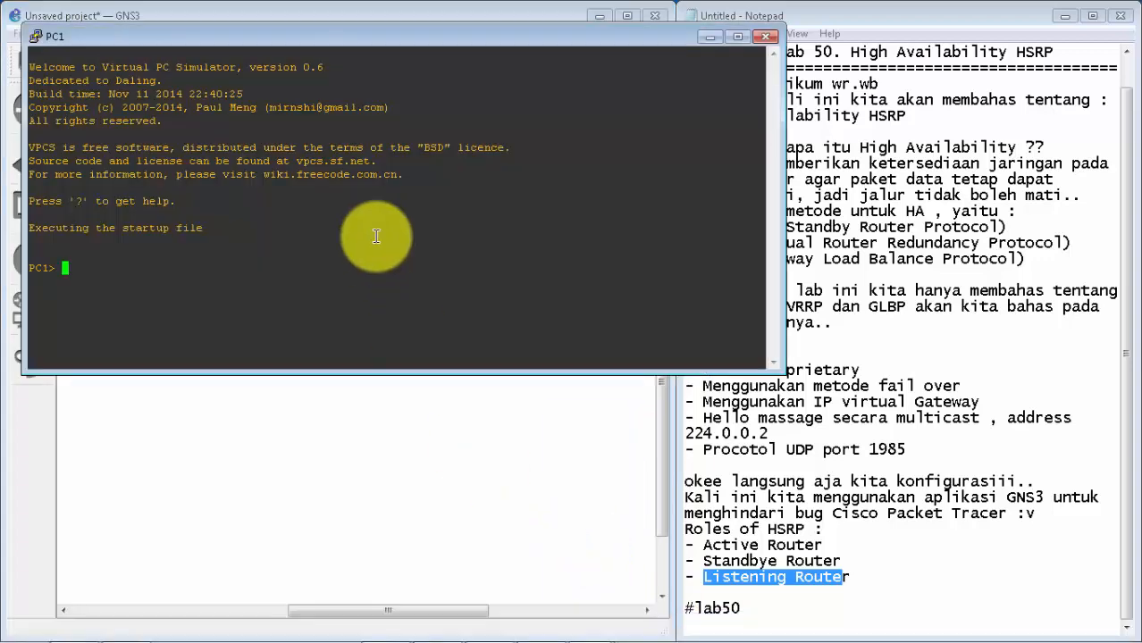
drag(484, 34, 475, 296)
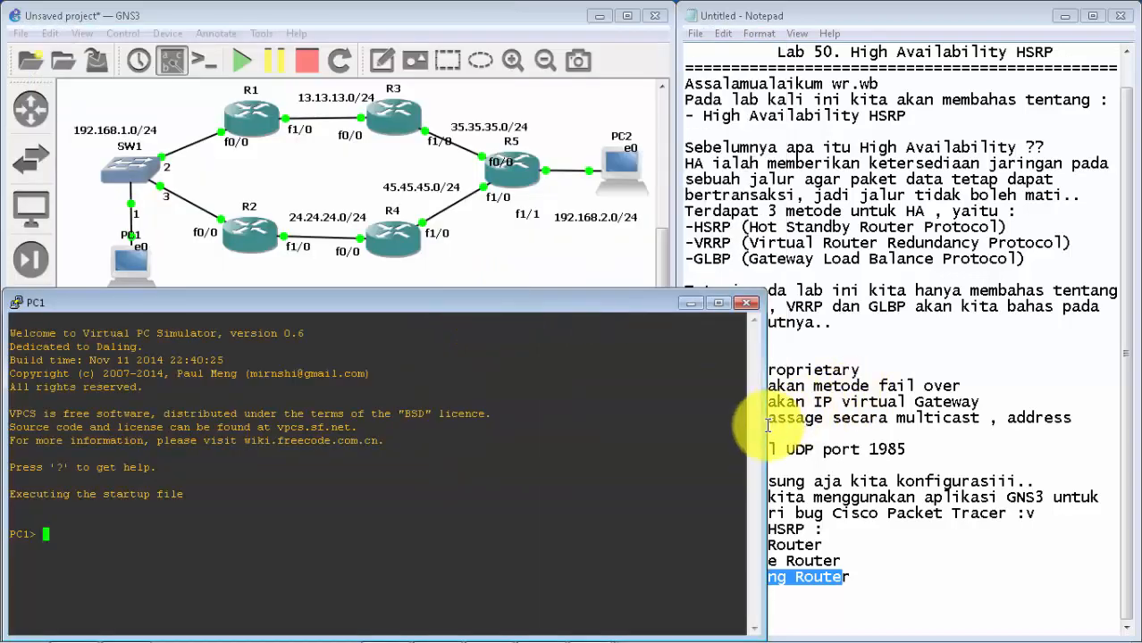
drag(764, 429, 668, 416)
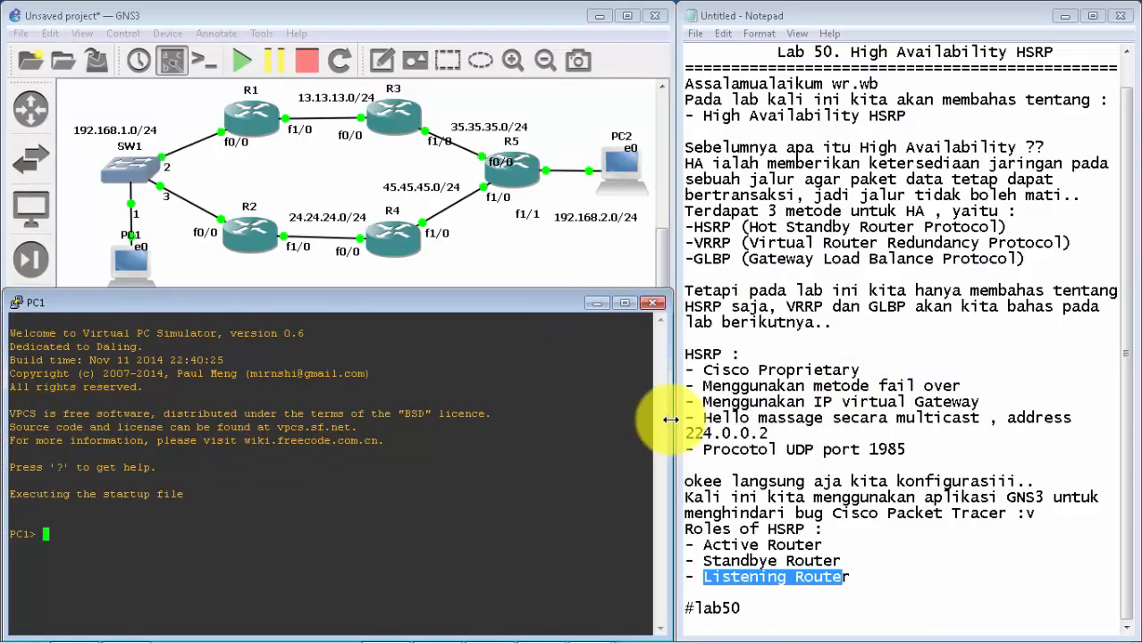
Step: Assign PC1 the address 192.168.1.4/24 with the HSRP virtual IP 192.168.1.1 as gateway
text(ip )
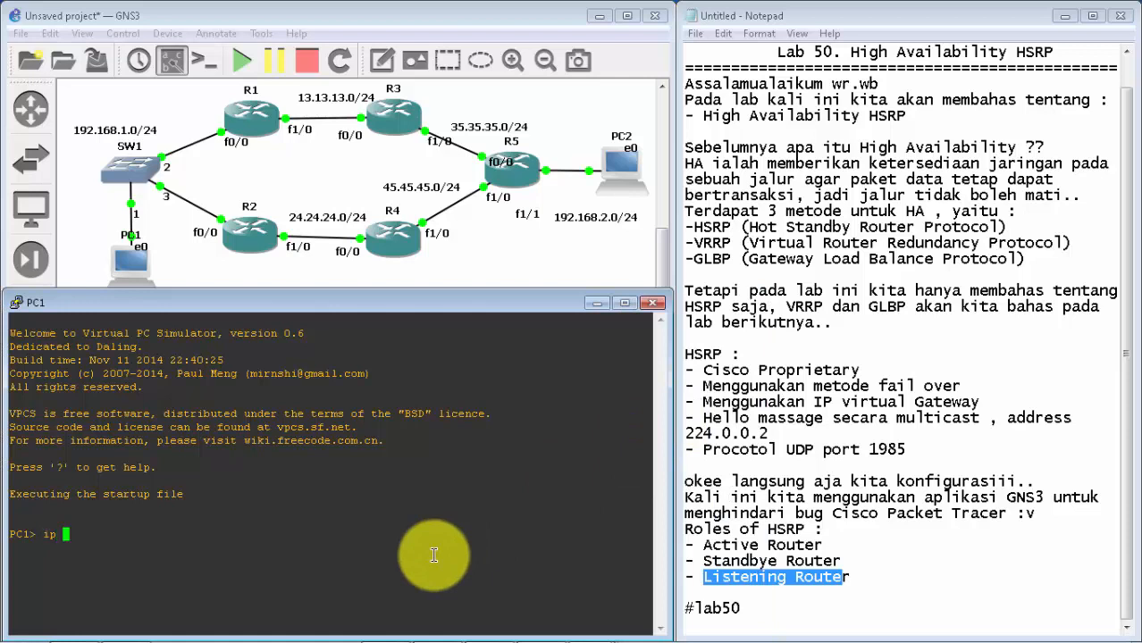
text(192.168.1.4/)
text(24 192.168.1.1)
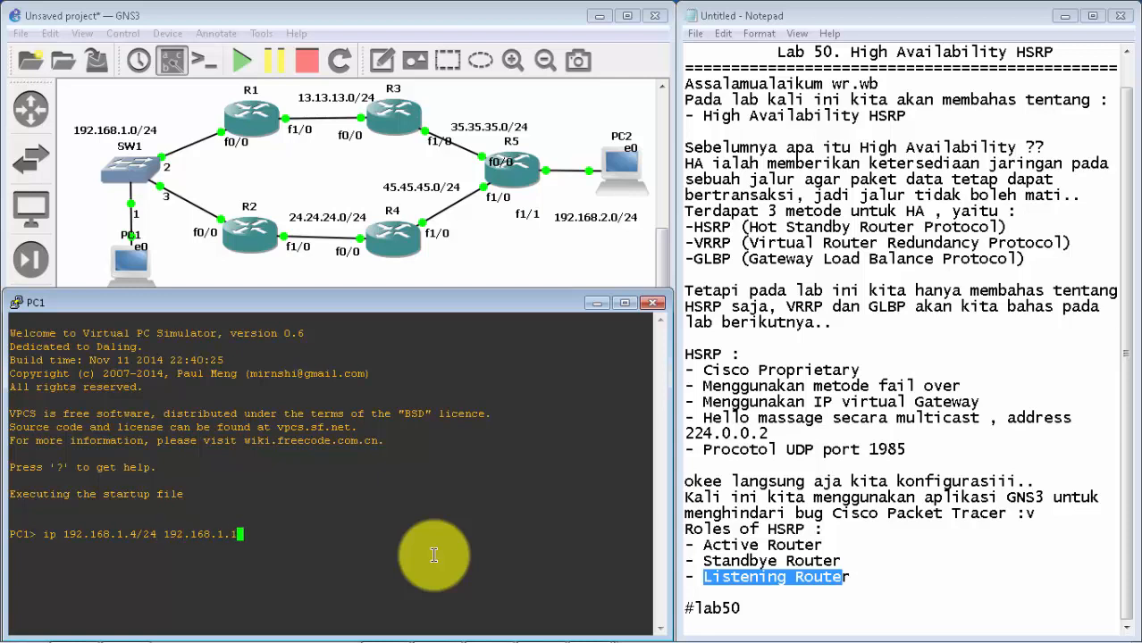
key(Return)
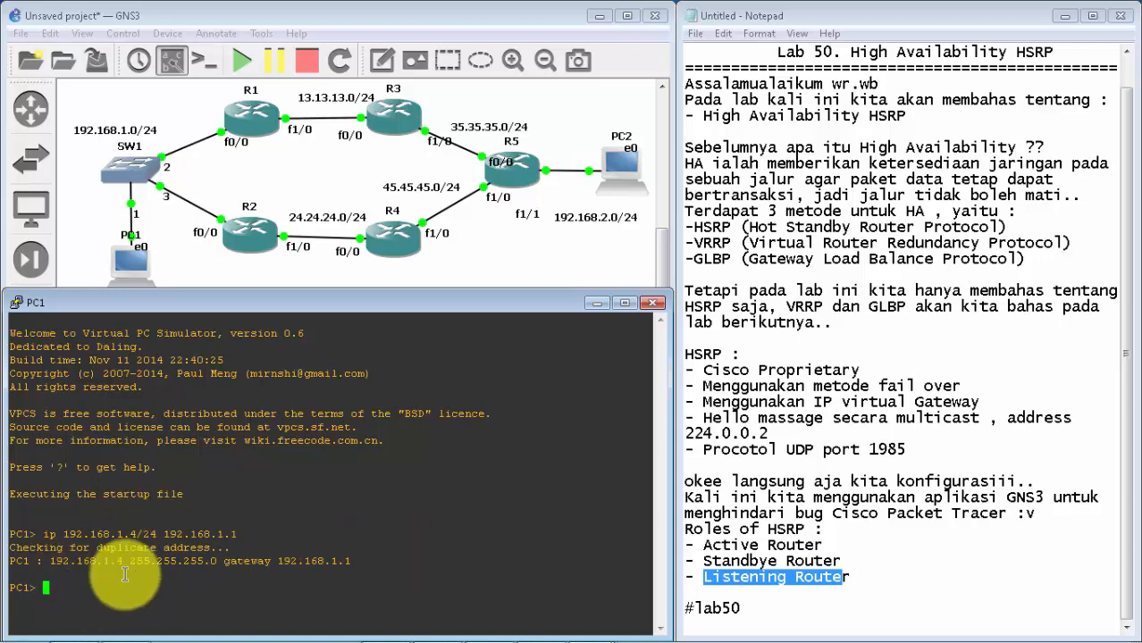
Step: Switch from PC1's console to PC2's and fit its window below the topology, beside the notes
click(597, 302)
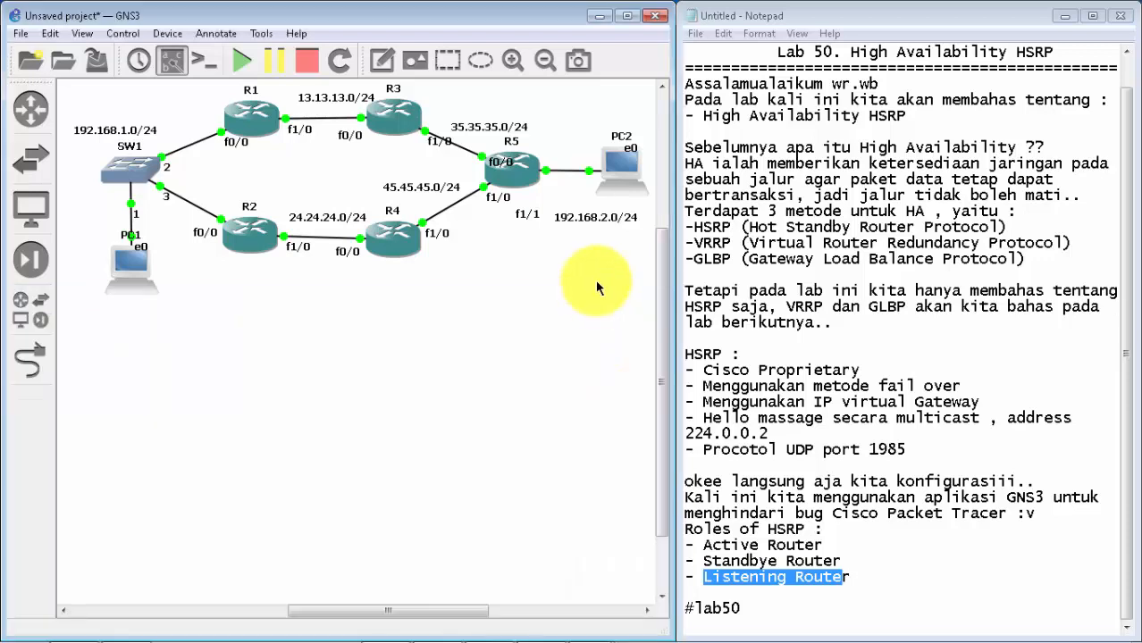
click(590, 628)
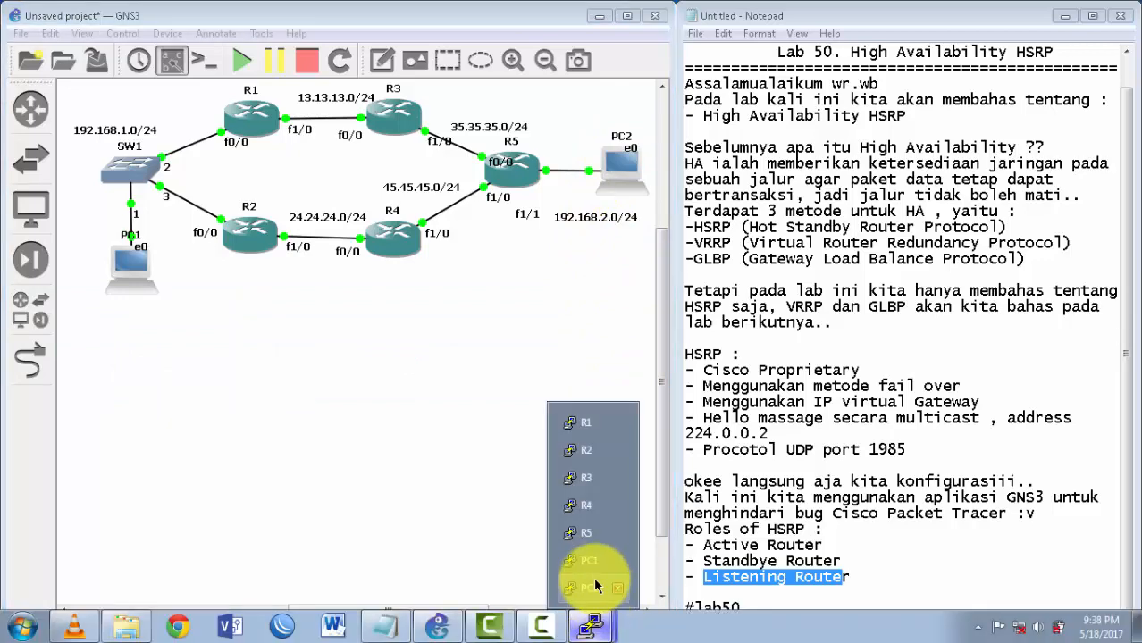
click(593, 586)
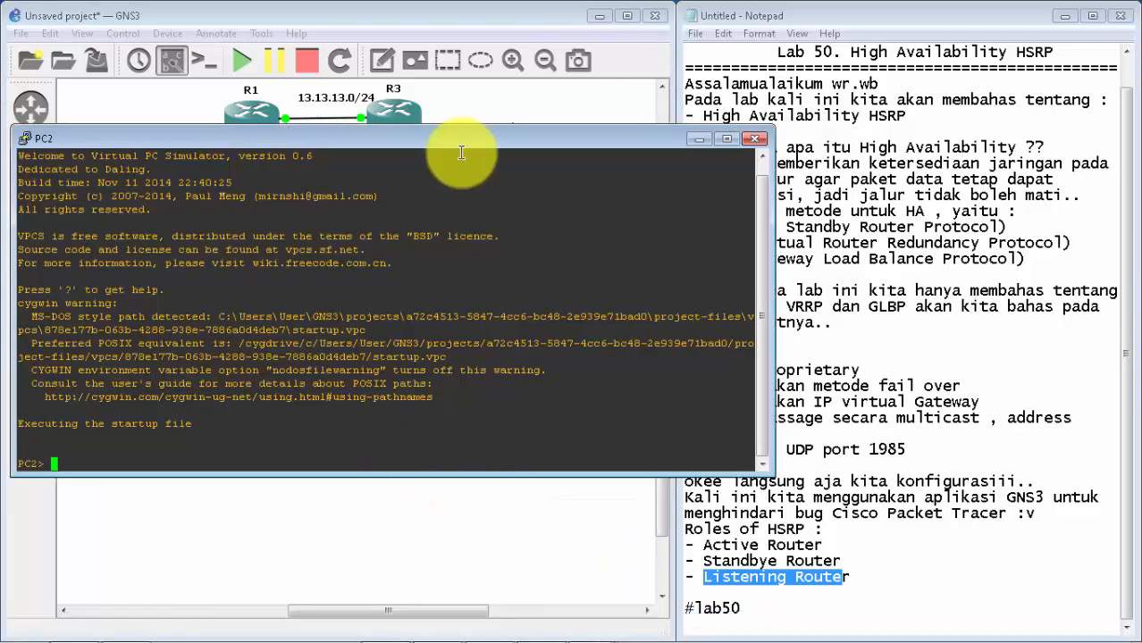
drag(493, 137, 485, 302)
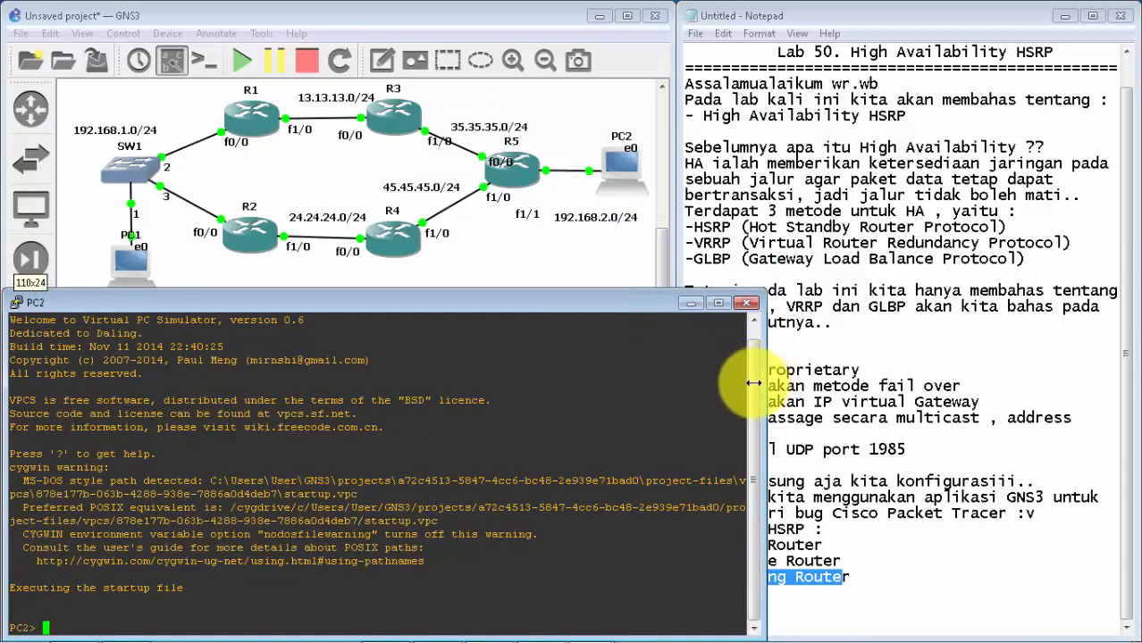
drag(764, 384, 667, 386)
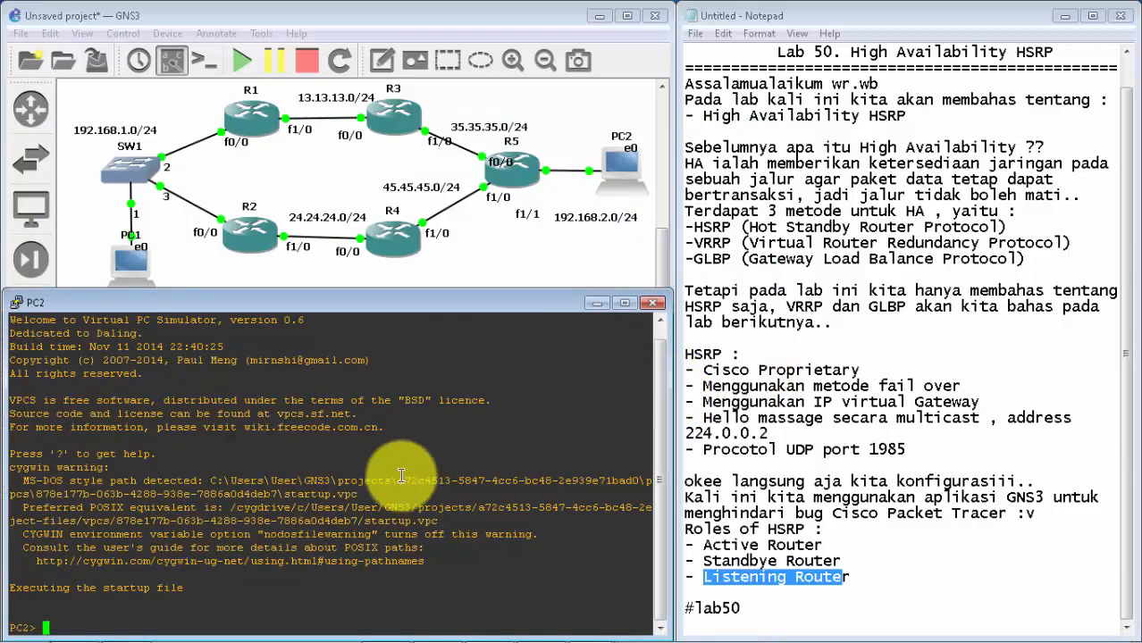
Step: Assign PC2 the address 192.168.2.2/24 with gateway 192.168.2.1, correcting the gateway entry until it is valid
text(ip 192.168.2.2/24 19)
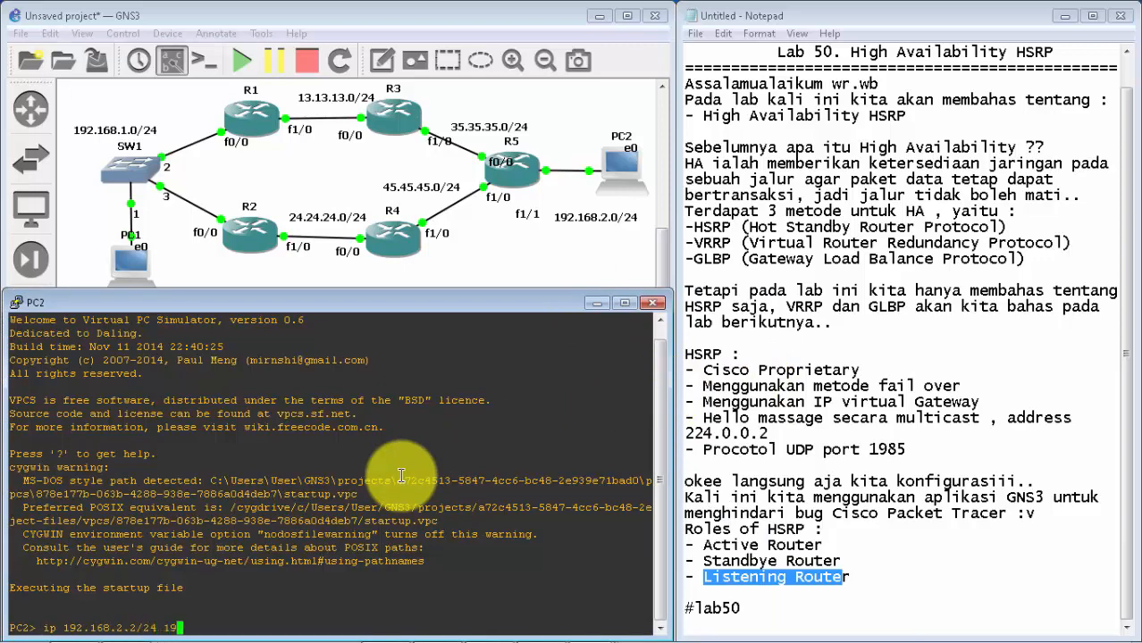
text(2.168.21)
key(Return)
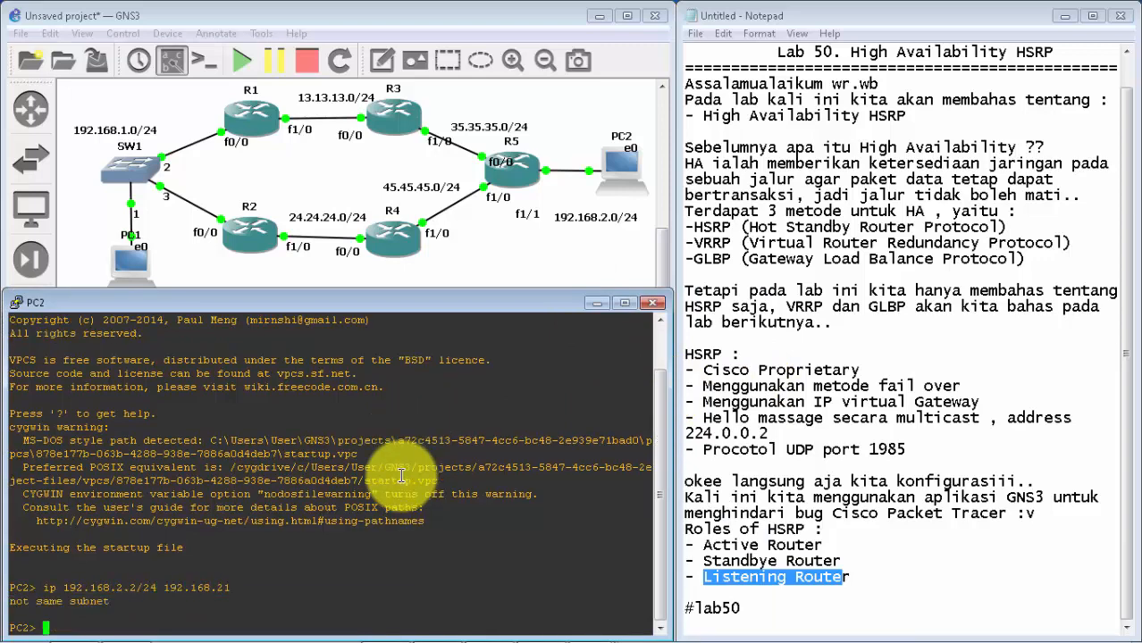
key(Up)
key(Left)
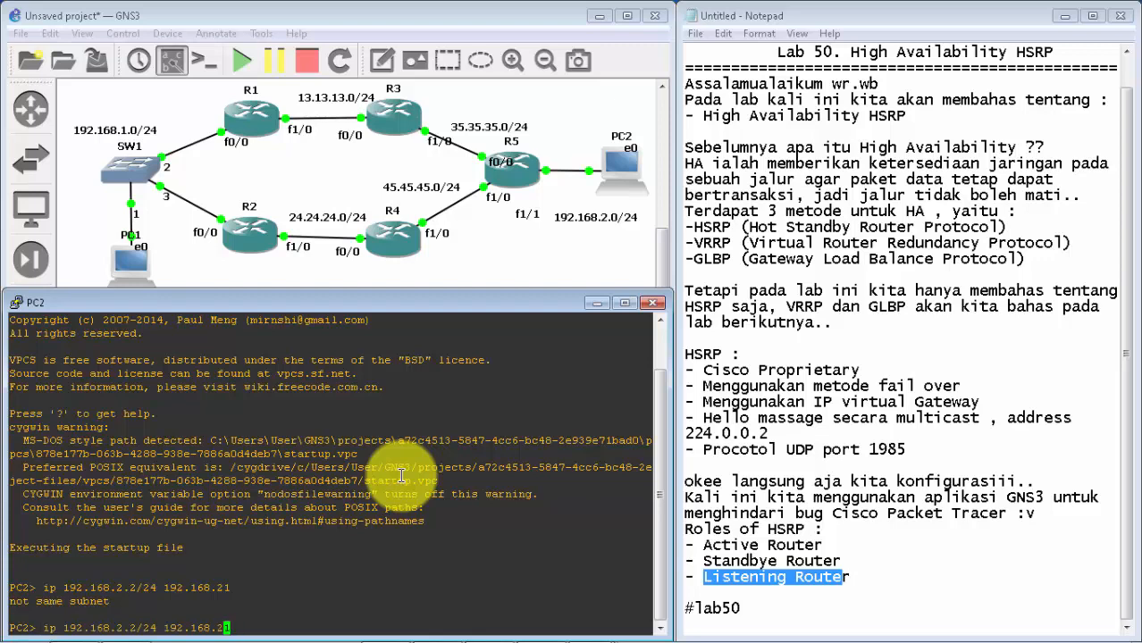
key(Return)
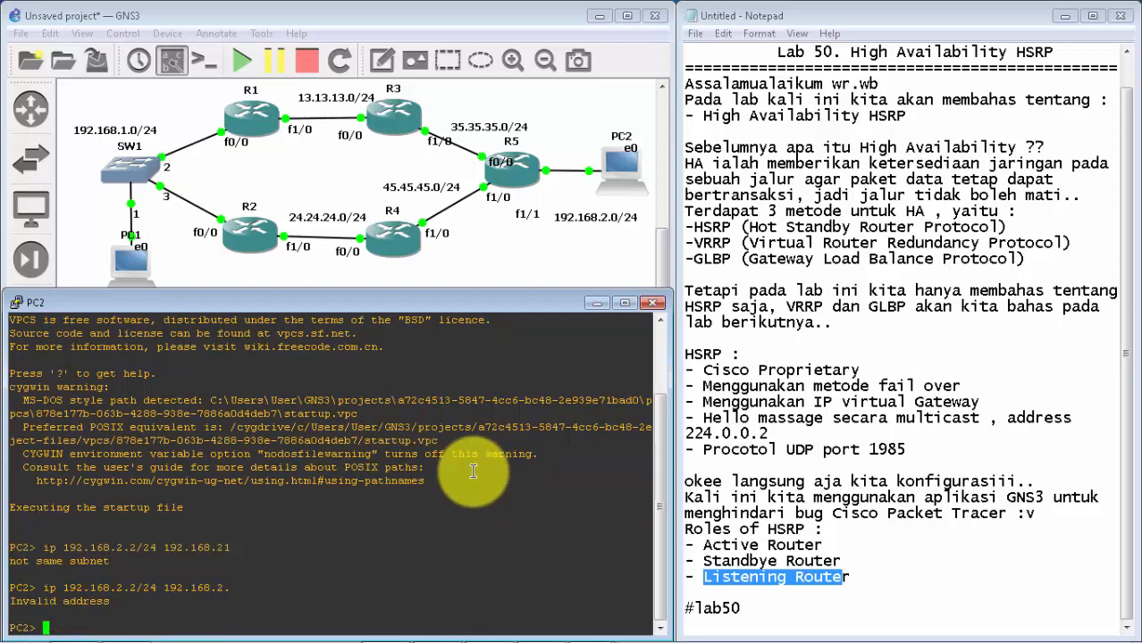
key(Up)
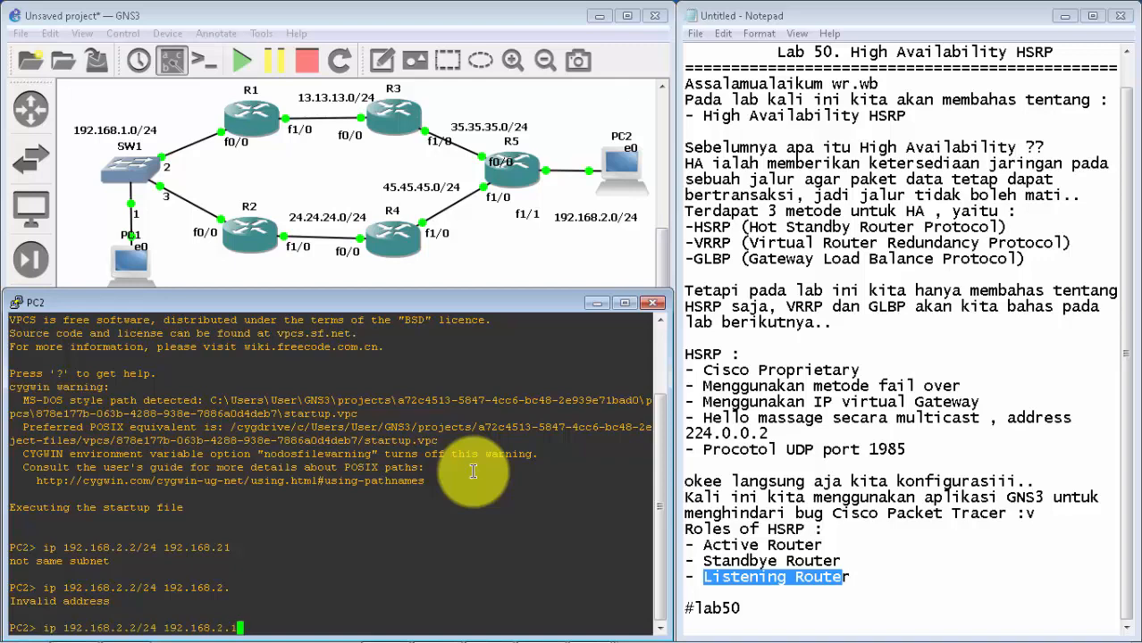
key(Return)
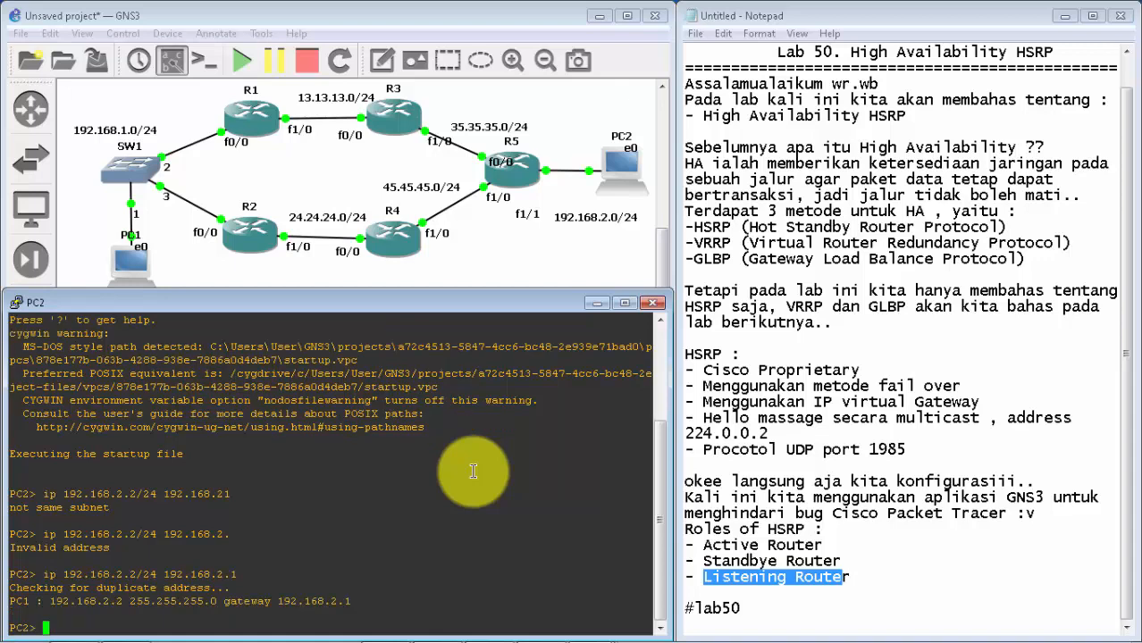
drag(362, 600, 563, 400)
click(563, 400)
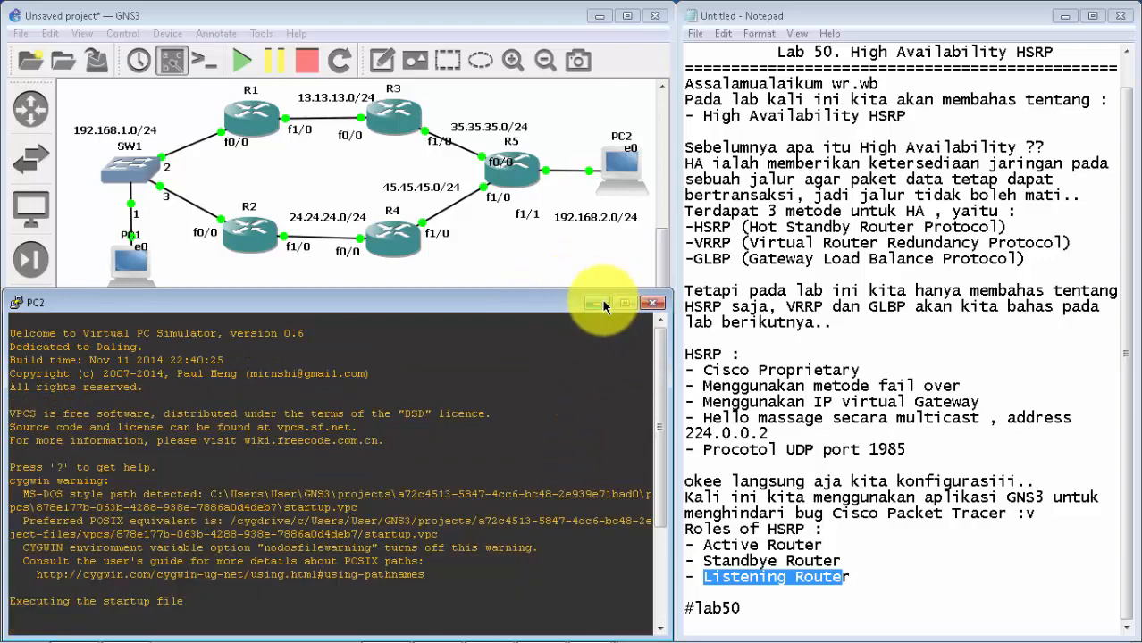
Step: Return to PC1's console, ping PC2 at 192.168.2.2 and examine the replies
click(599, 303)
click(592, 626)
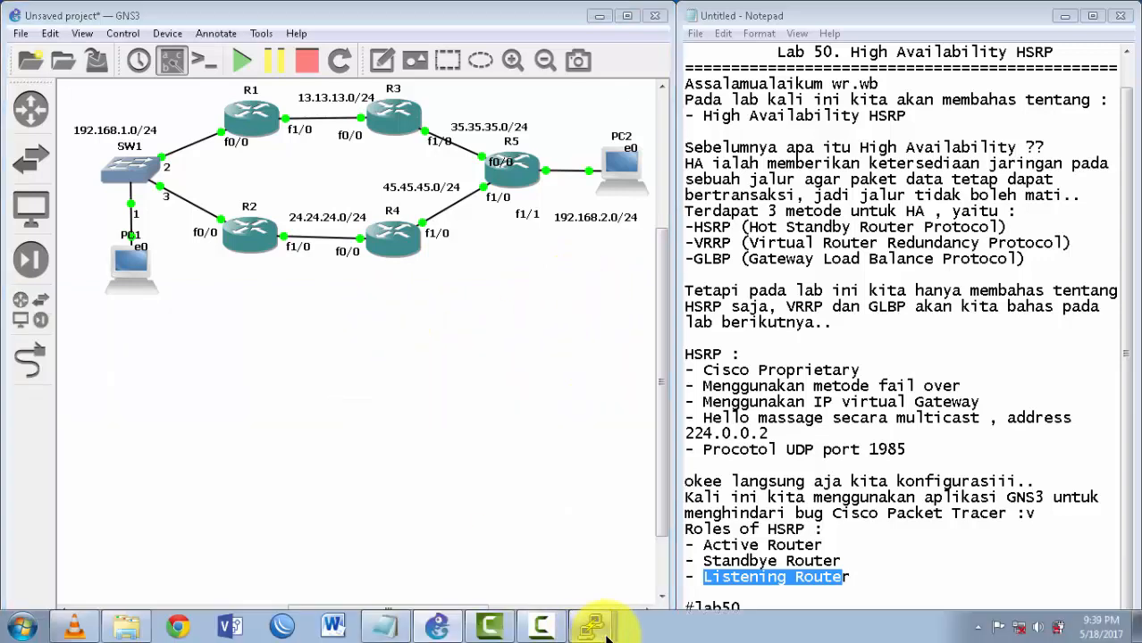
click(588, 561)
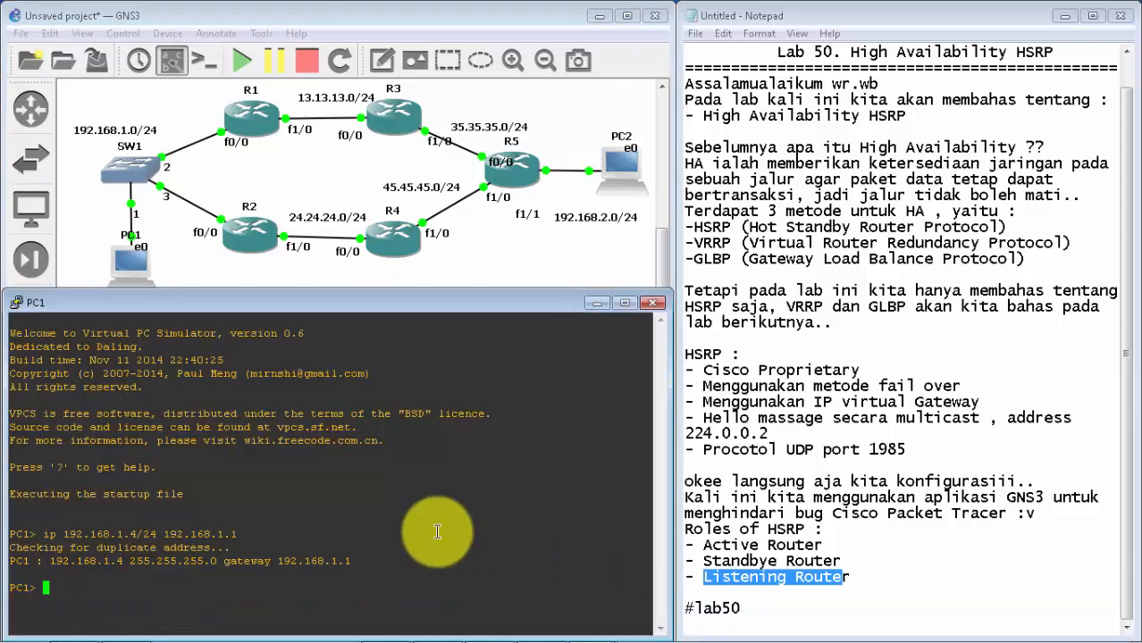
text(ping 192.168.2.2)
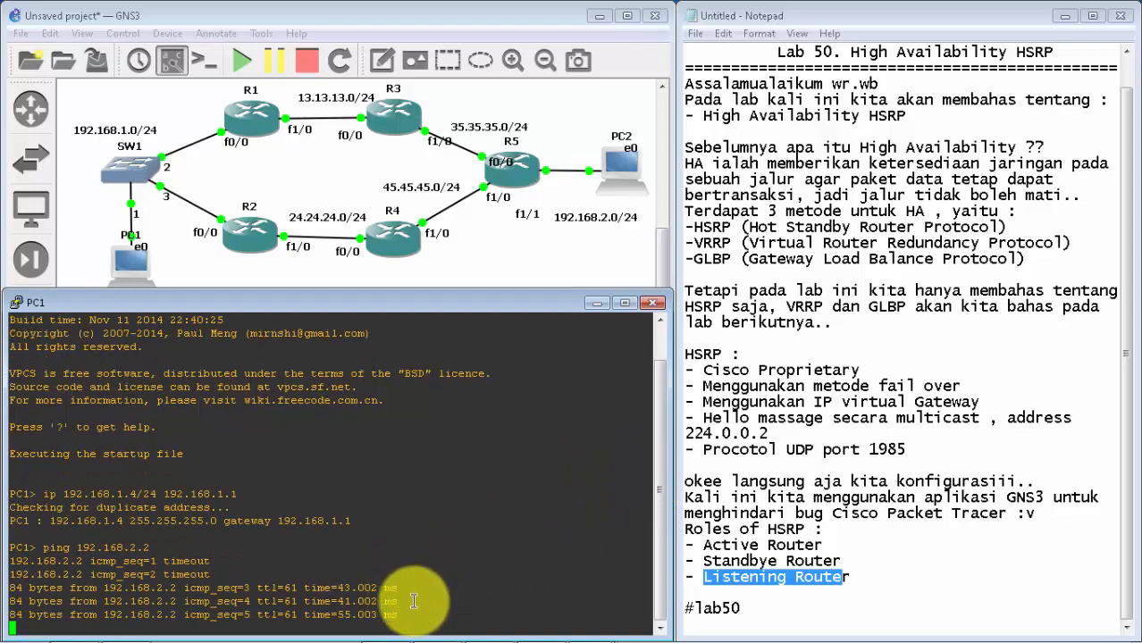
drag(413, 605, 9, 576)
click(10, 576)
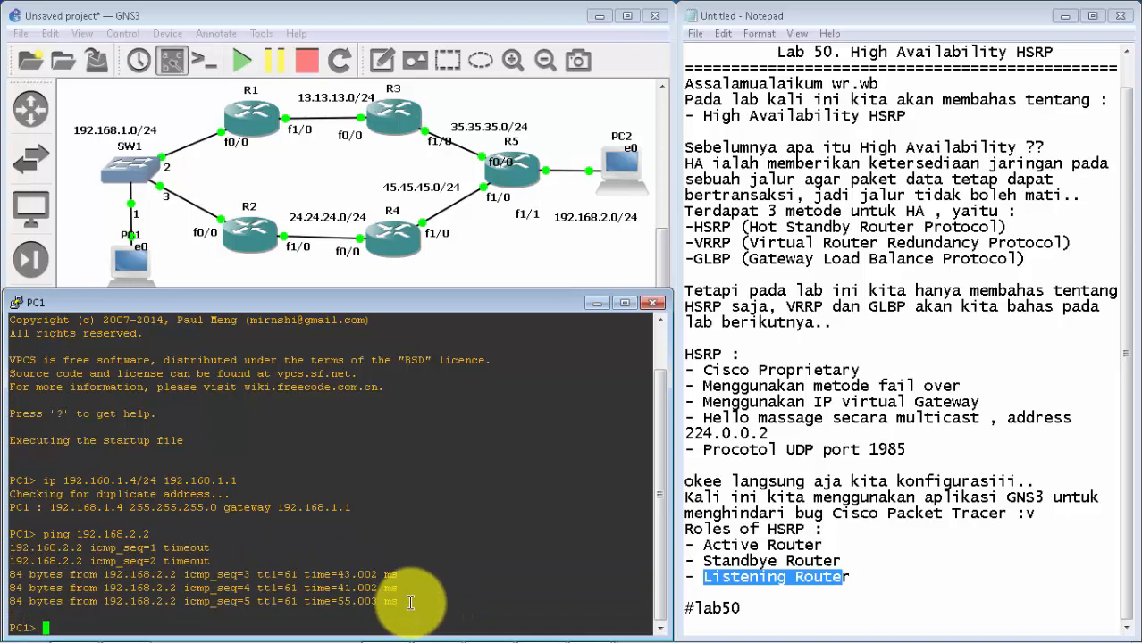
Step: Trace the route from PC1 to 192.168.2.2 with the tracer command and examine each hop
text(tracer 192.168.2.2)
key(Return)
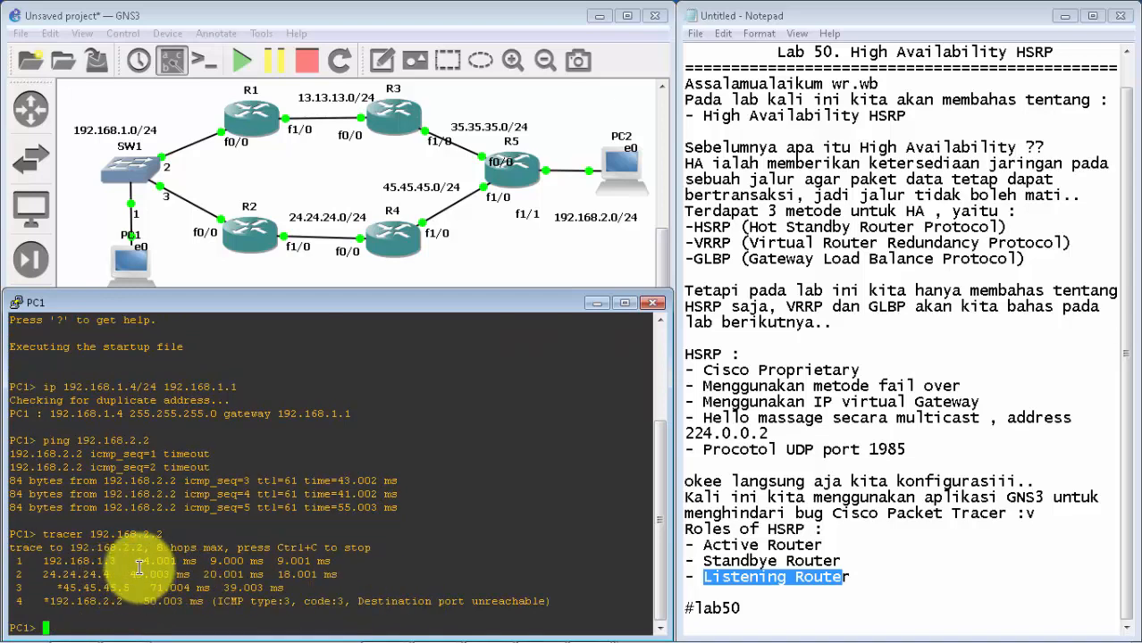
mouse_move(48, 559)
mouse_down()
mouse_move(135, 557)
mouse_move(120, 561)
mouse_up()
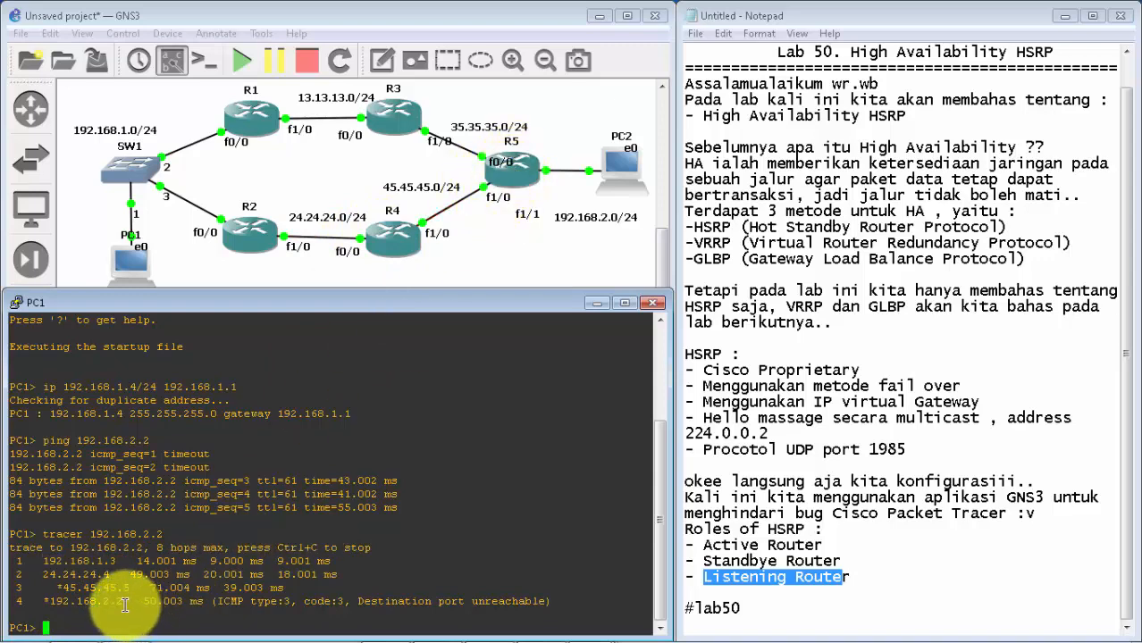
triple_click(55, 610)
click(55, 610)
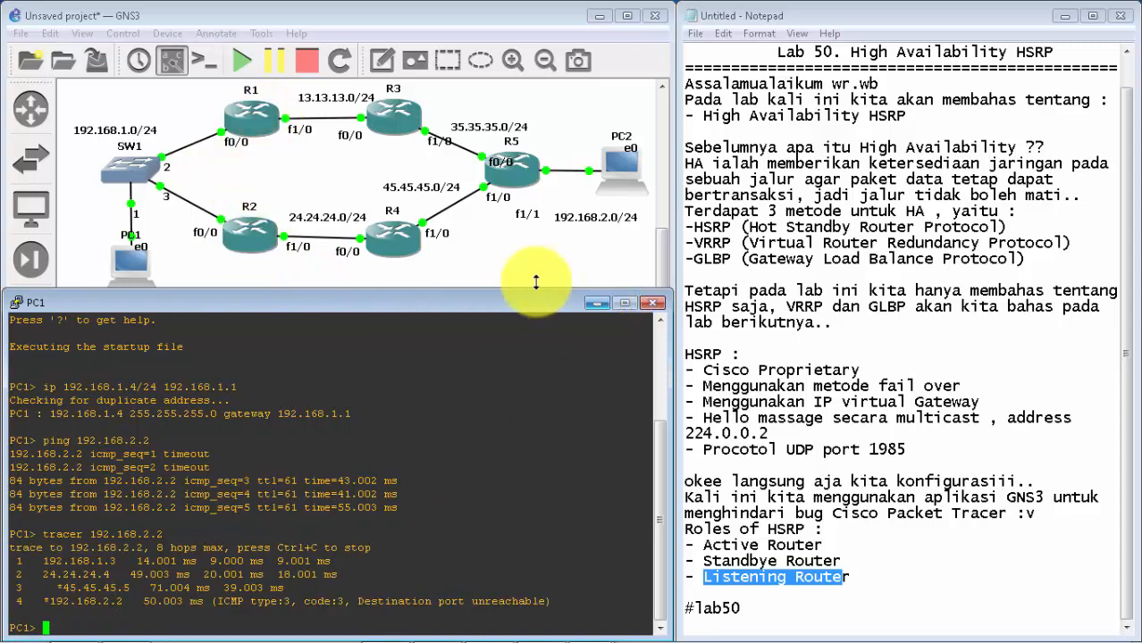
Step: Switch from PC1's console back to R2's console
click(595, 303)
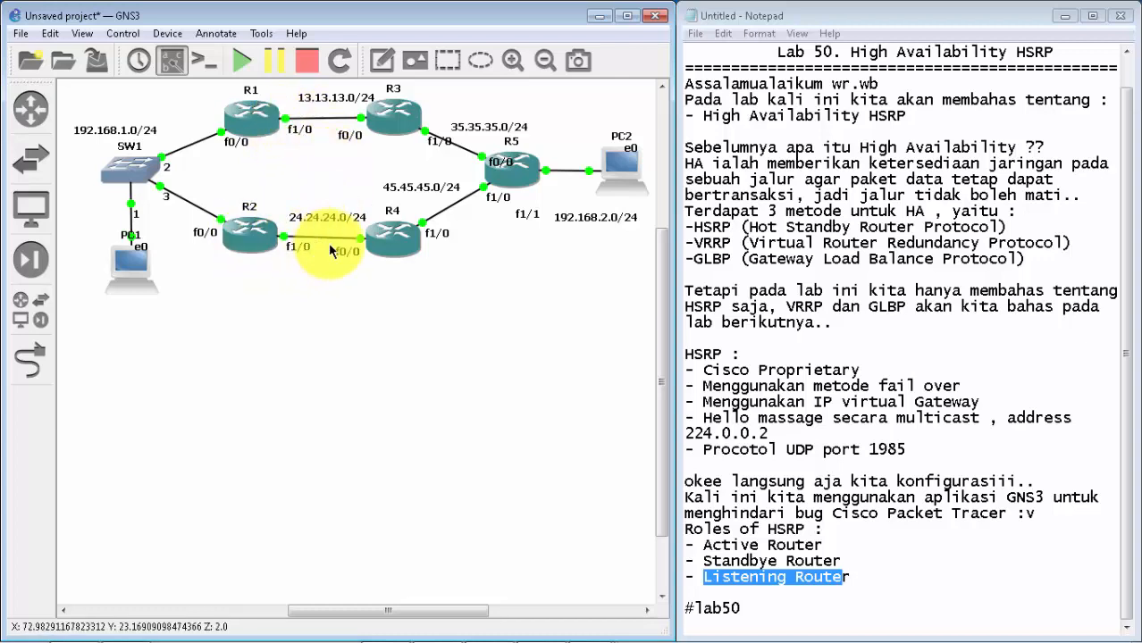
mouse_move(536, 636)
click(582, 634)
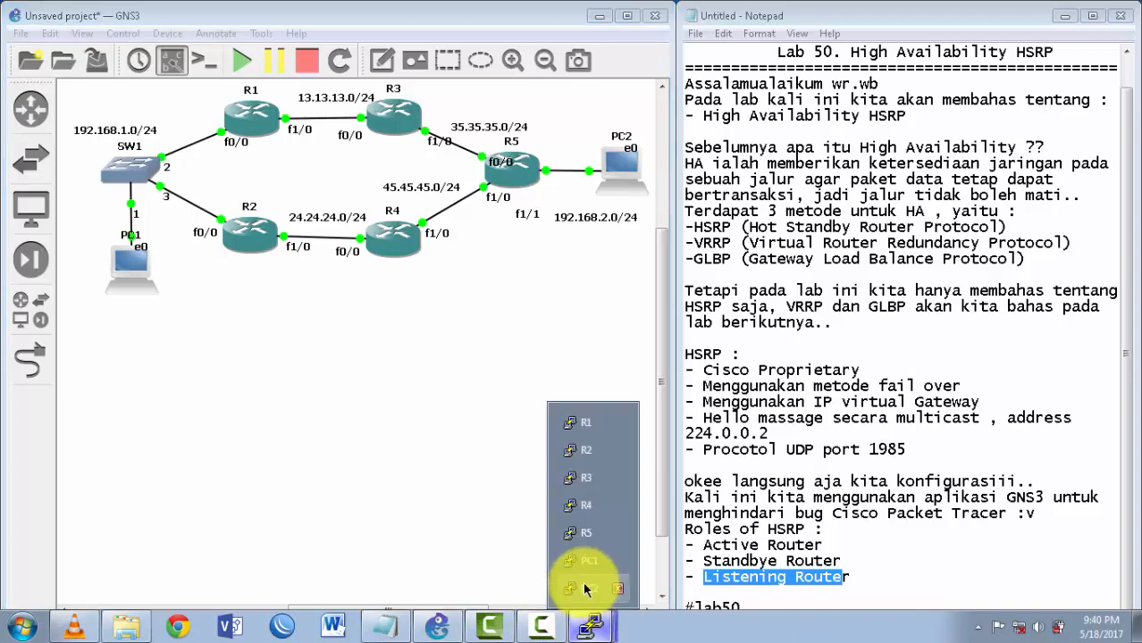
click(589, 458)
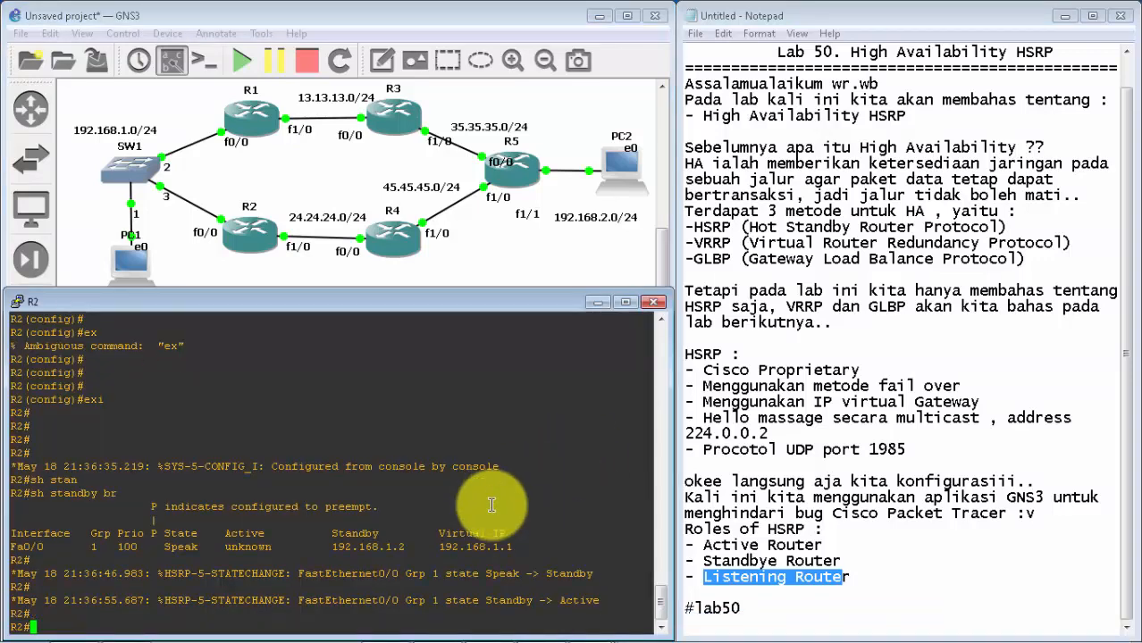
Step: Enter global configuration mode on R2 and shut down its interface f1/0
text(conf t)
key(Return)
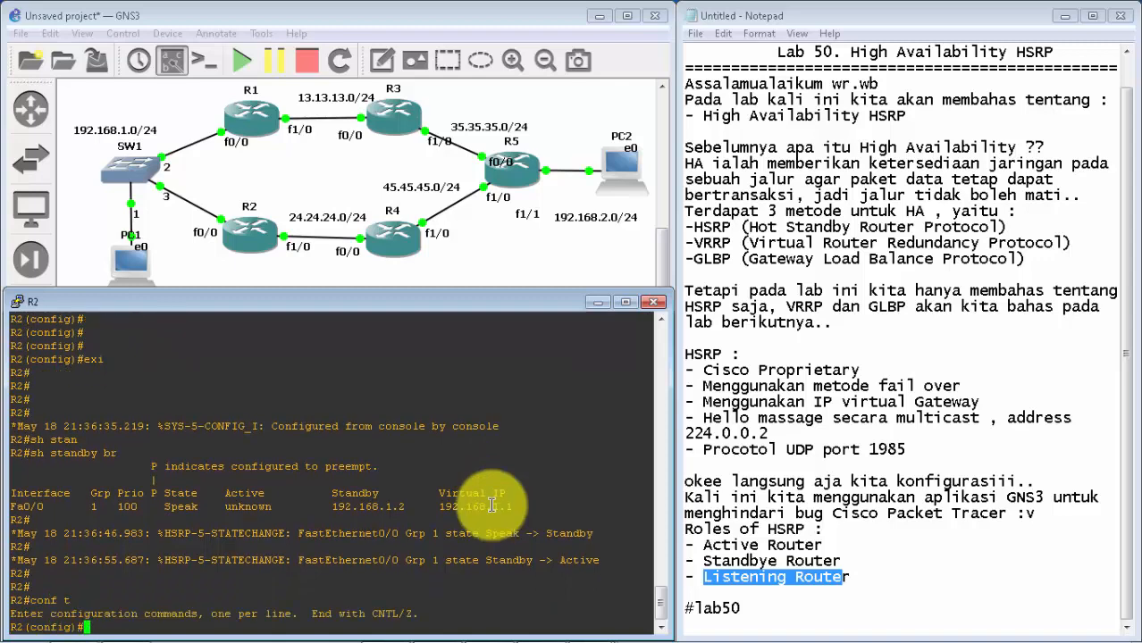
text(int f1/0)
key(Return)
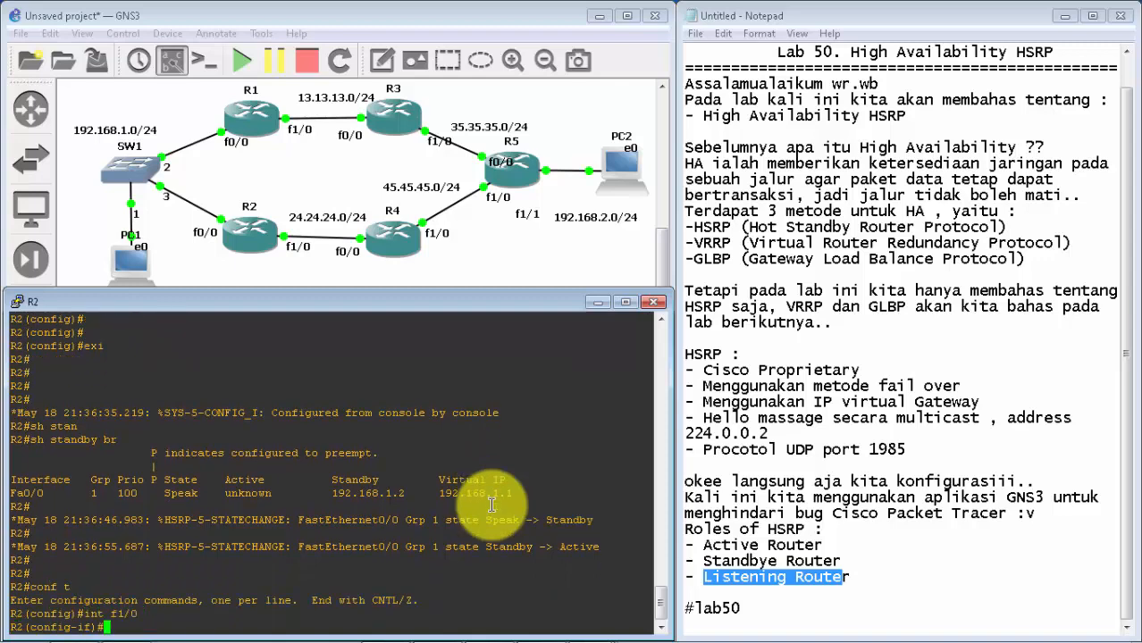
text(sh)
key(Return)
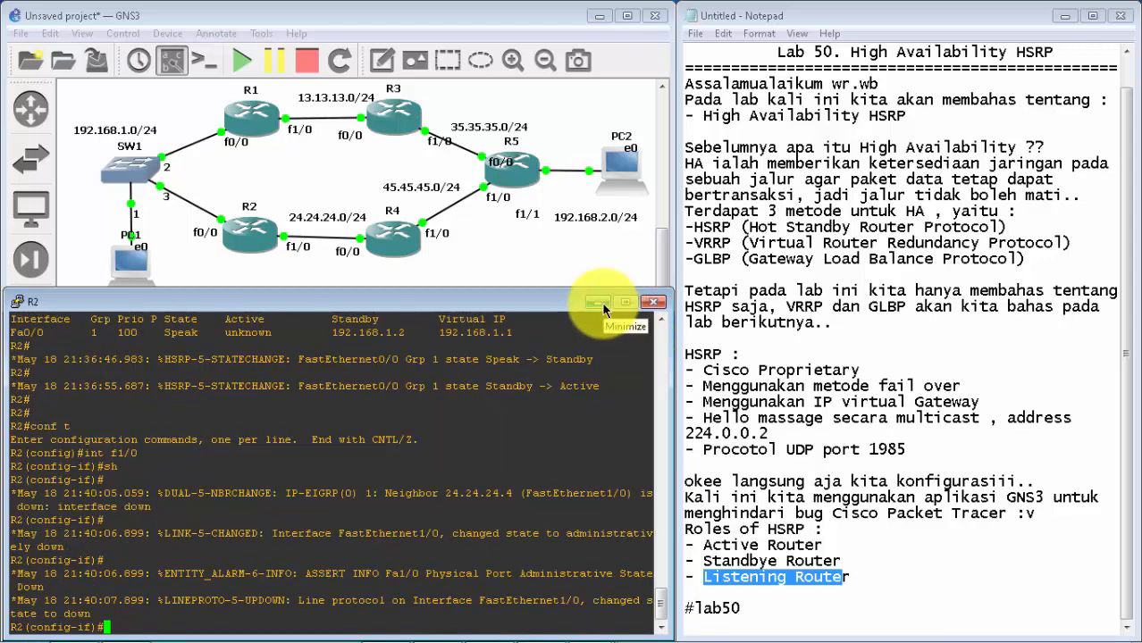
Step: Switch to PC1's console and ping PC2 at 192.168.2.2 again
click(603, 305)
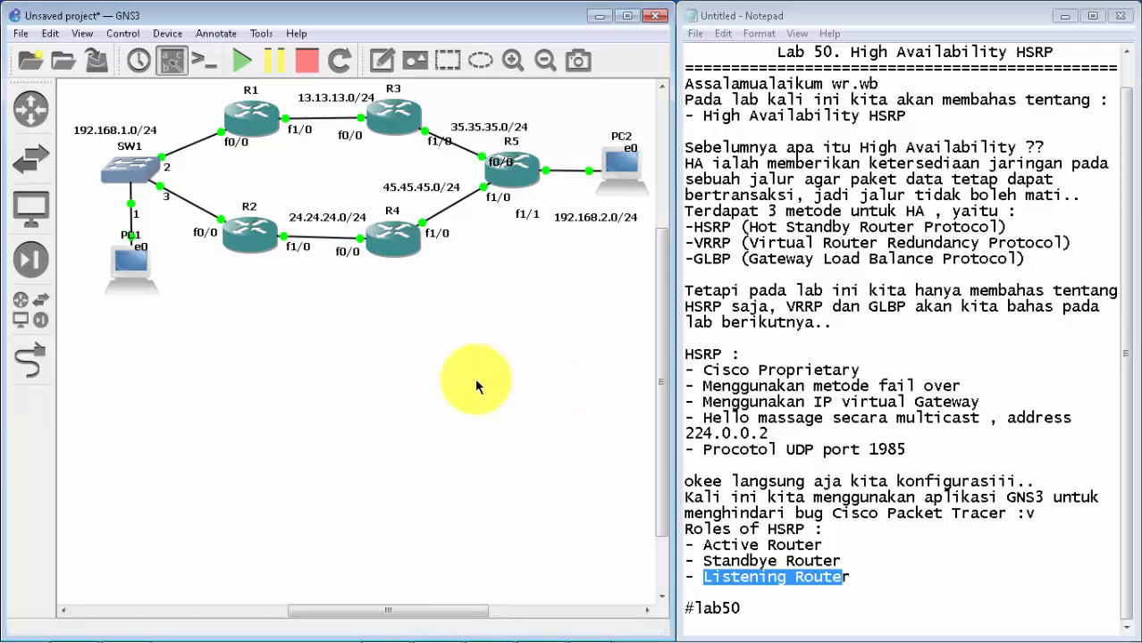
mouse_move(646, 638)
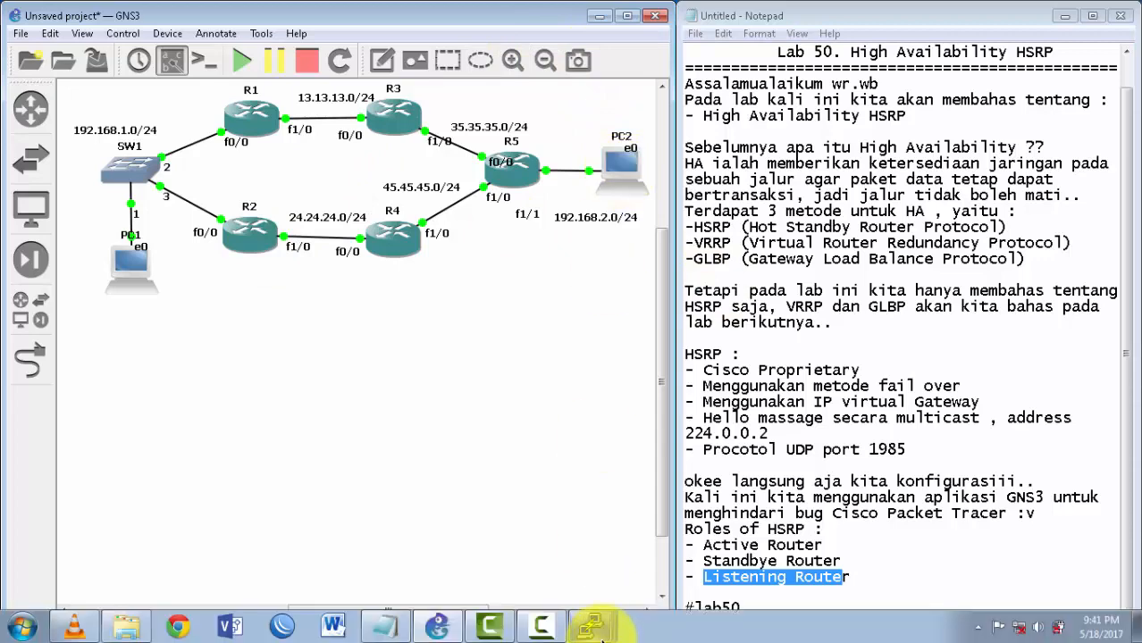
click(587, 625)
click(582, 589)
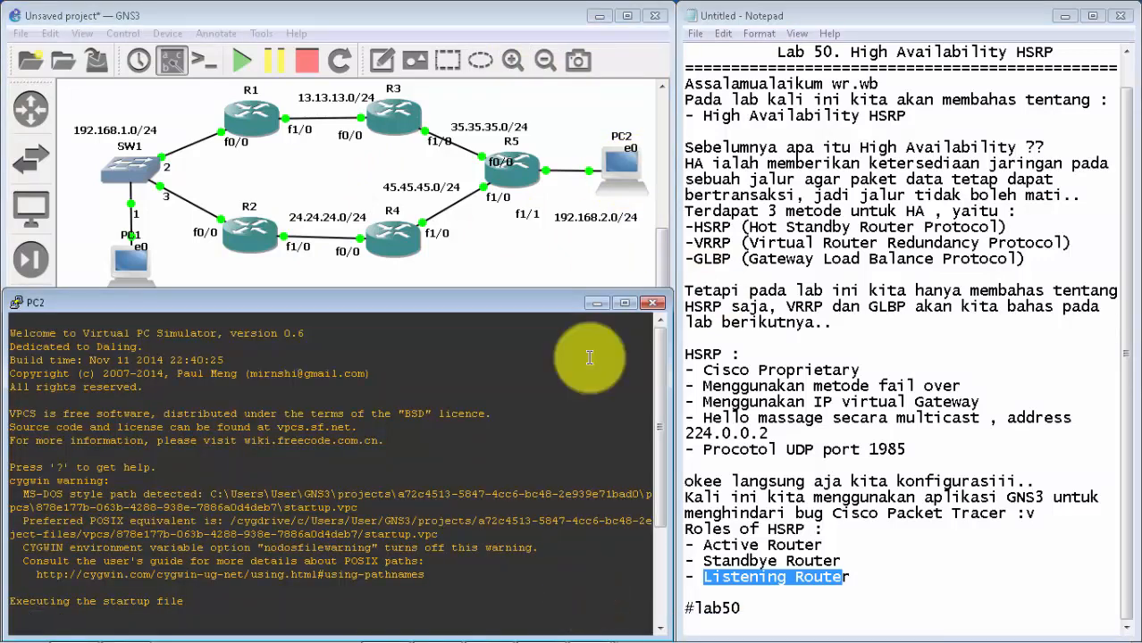
click(595, 302)
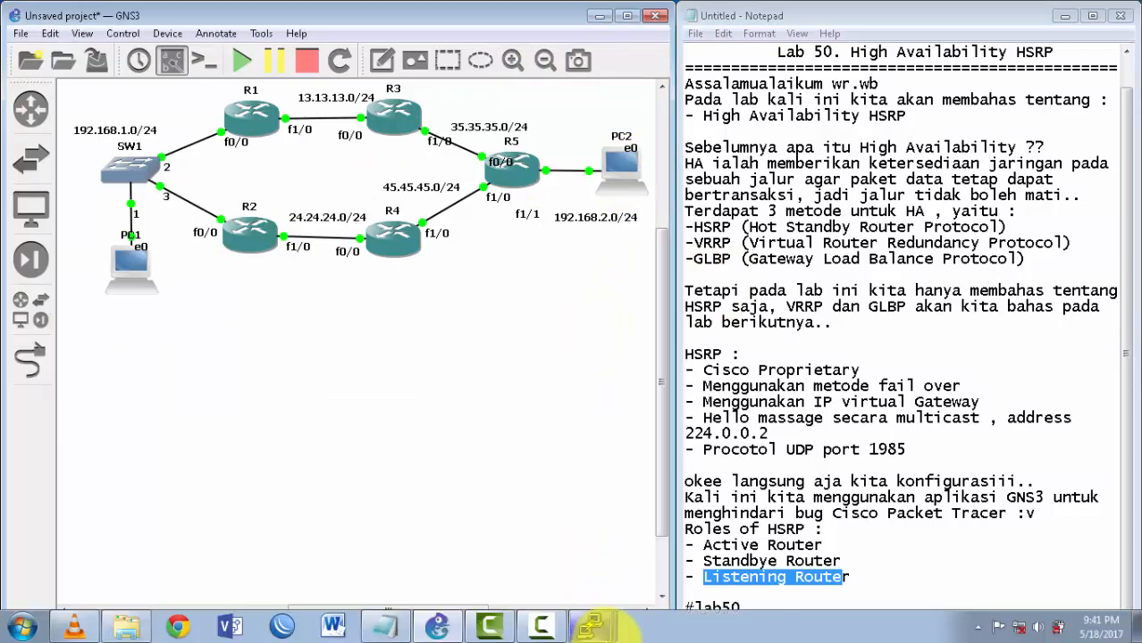
click(593, 624)
click(586, 572)
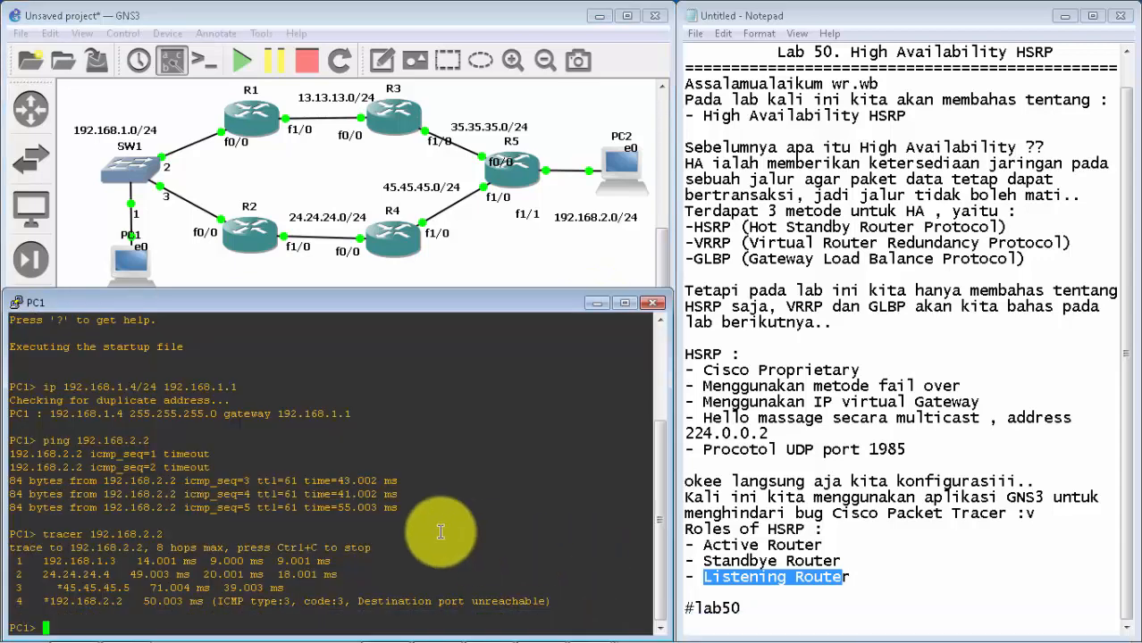
key(Return)
key(Return)
key(Return)
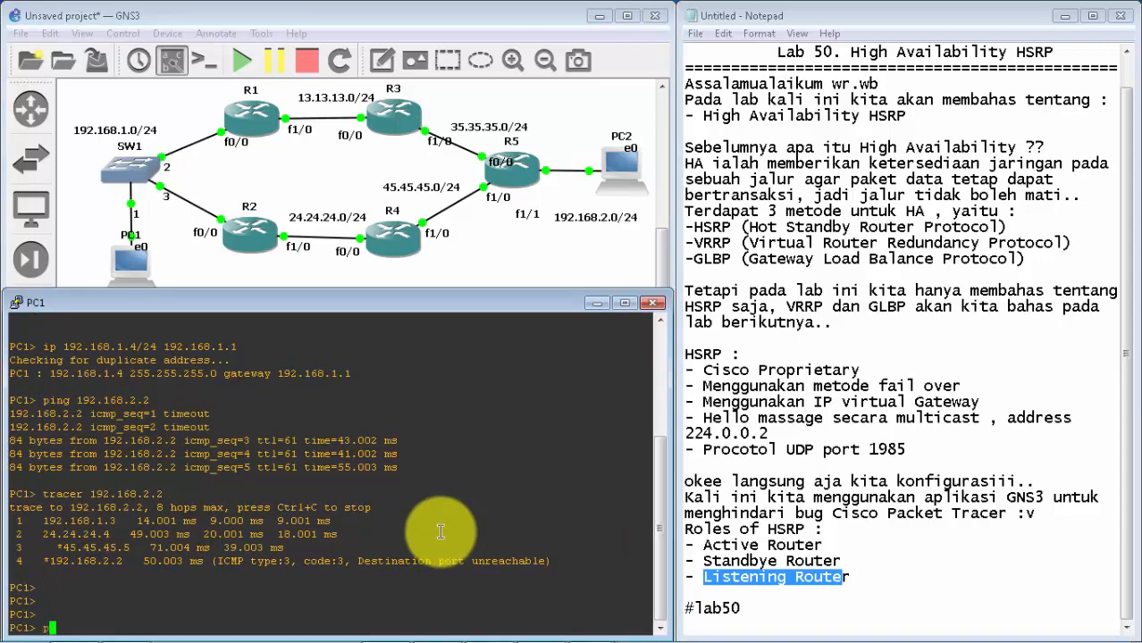
key(Return)
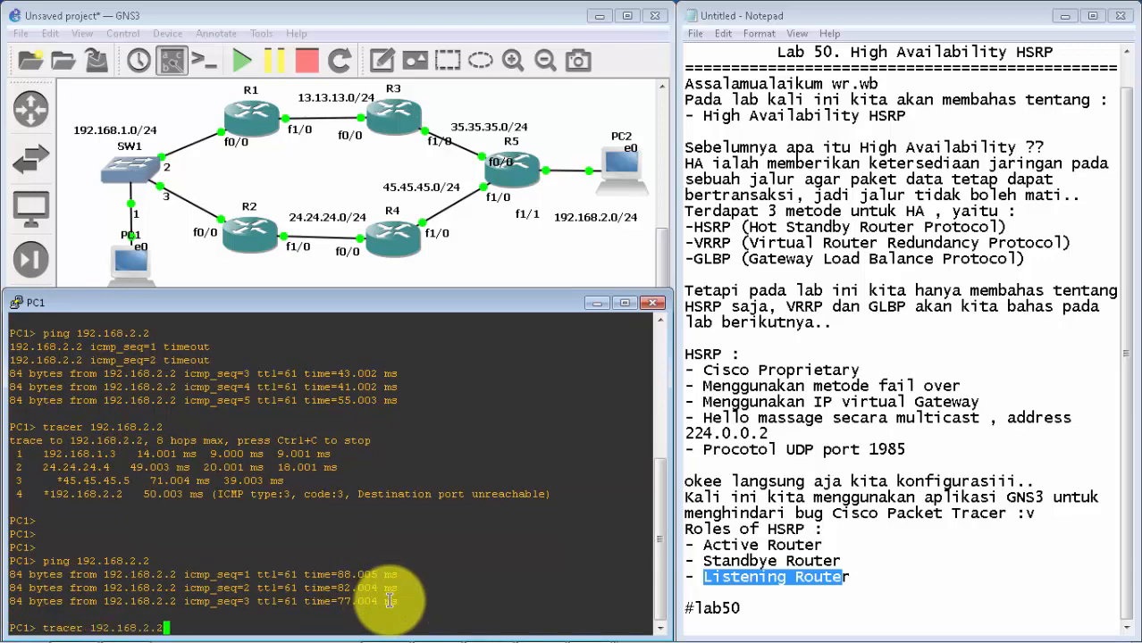
Step: Trace the route from PC1 to 192.168.2.2 again and compare each hop with the topology
key(Return)
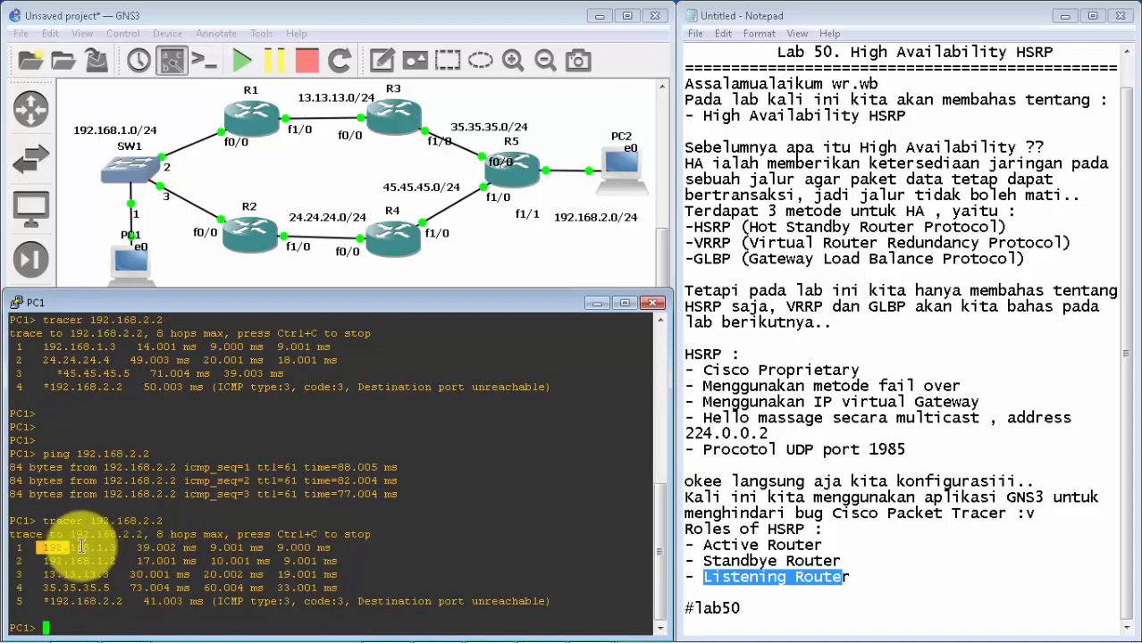
drag(36, 547, 117, 548)
click(117, 551)
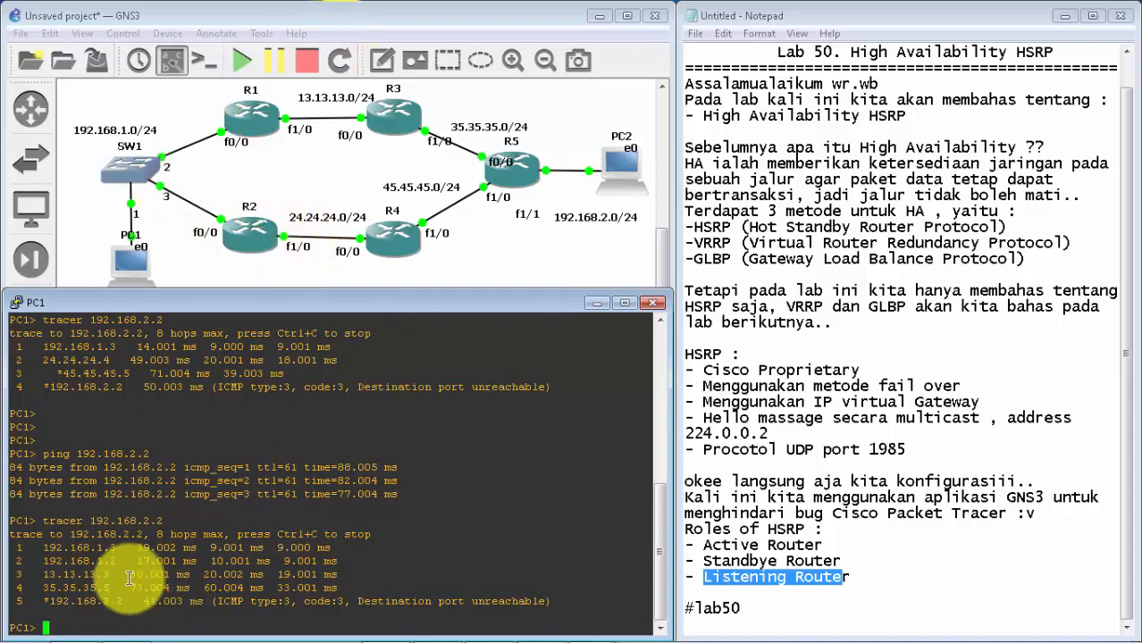
drag(119, 561, 59, 565)
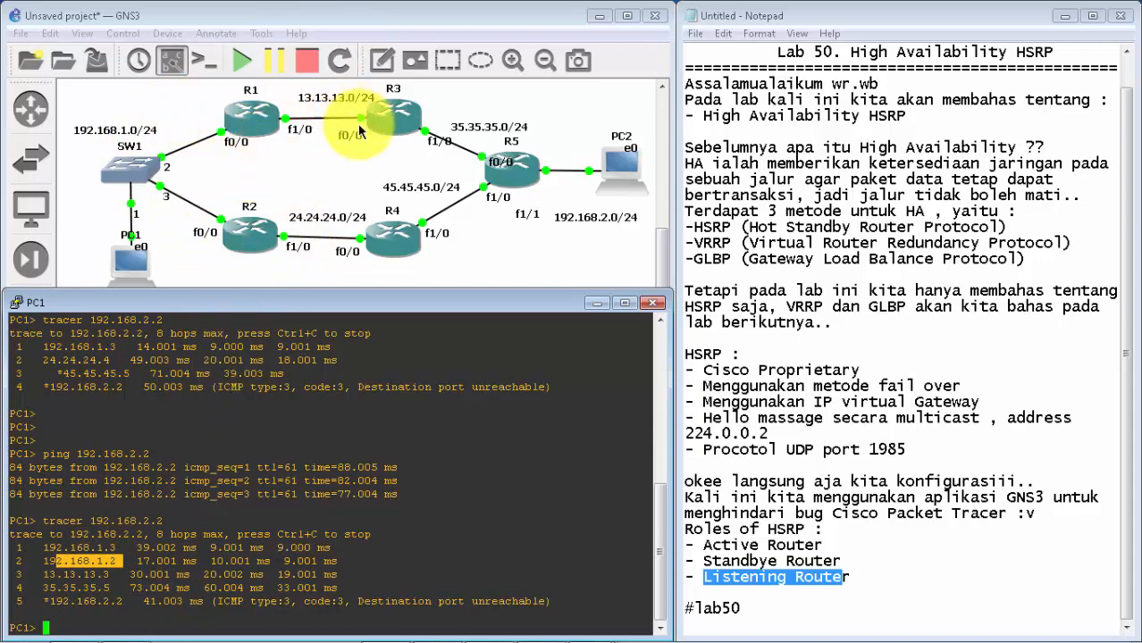
click(115, 565)
mouse_move(115, 565)
mouse_down()
mouse_move(69, 576)
mouse_move(118, 571)
mouse_up()
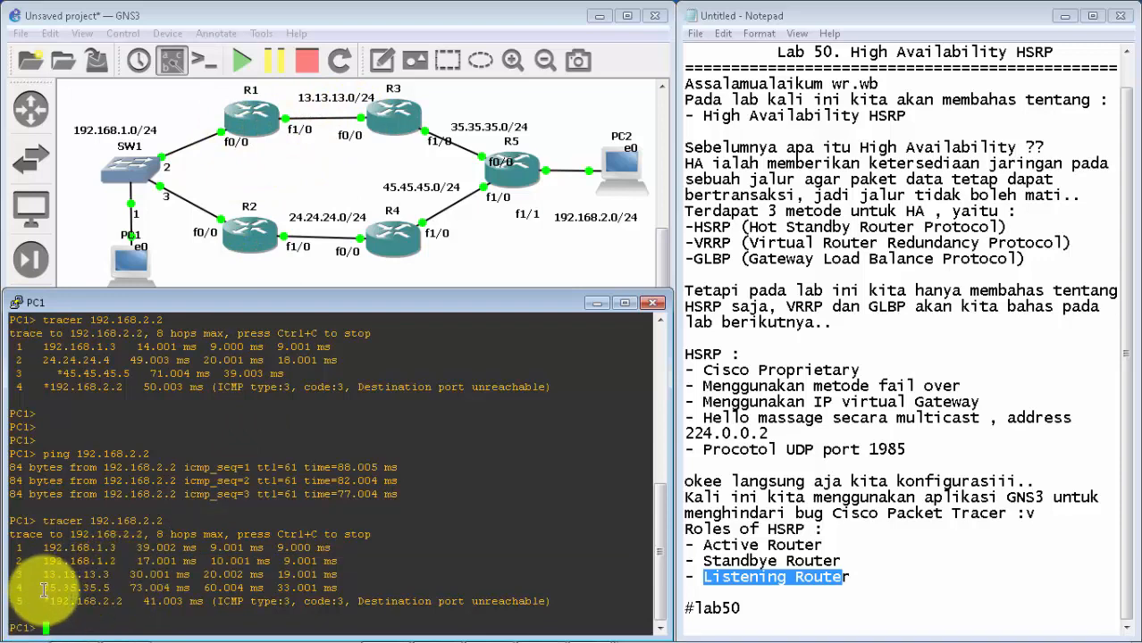
drag(42, 588, 122, 587)
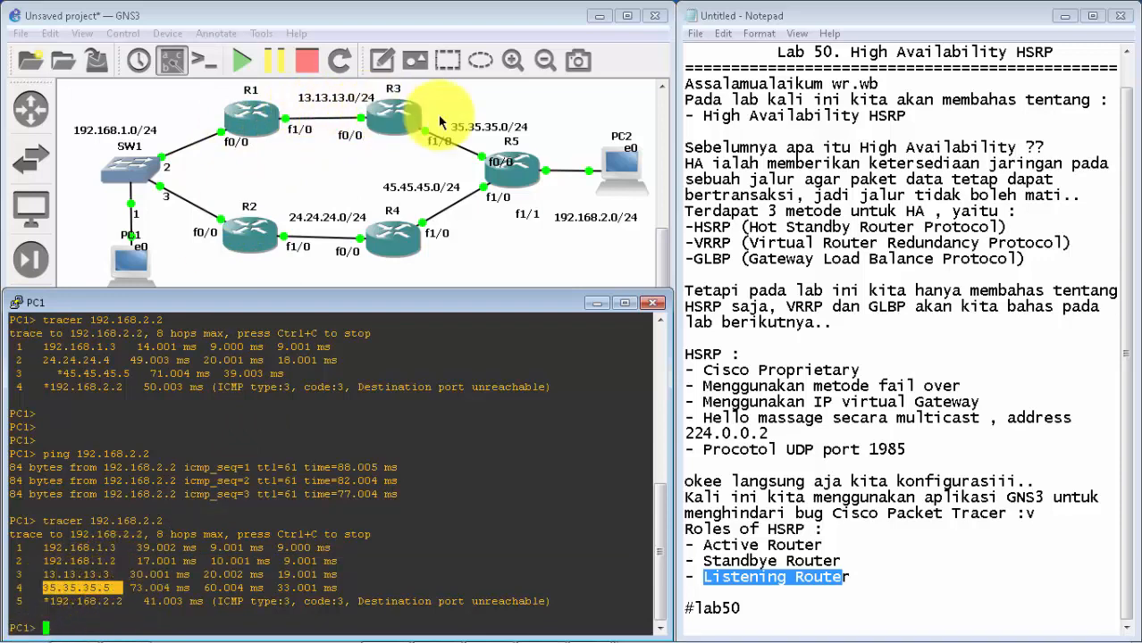
drag(128, 604, 38, 607)
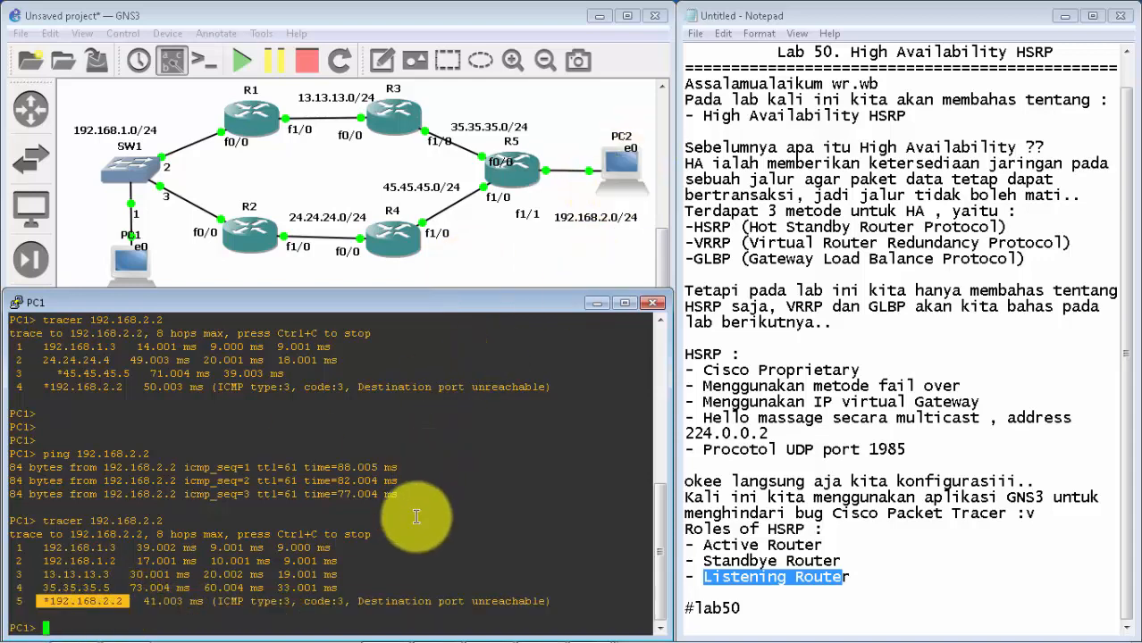
click(409, 549)
key(Return)
key(Return)
key(Return)
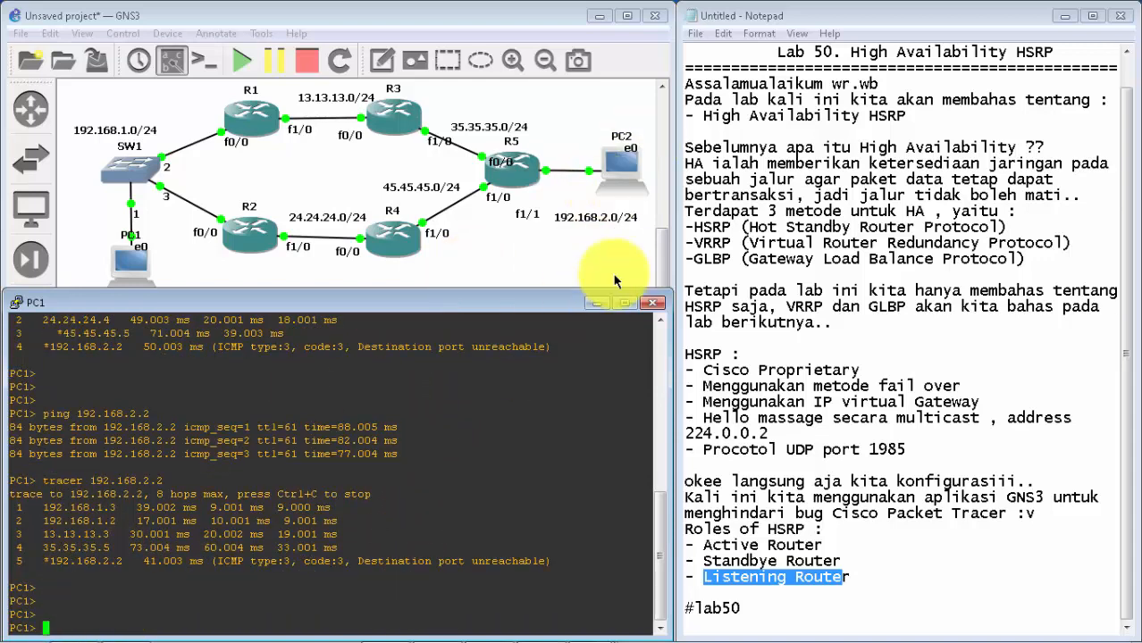
Step: Switch to R1's console and leave interface configuration for global configuration mode
click(597, 302)
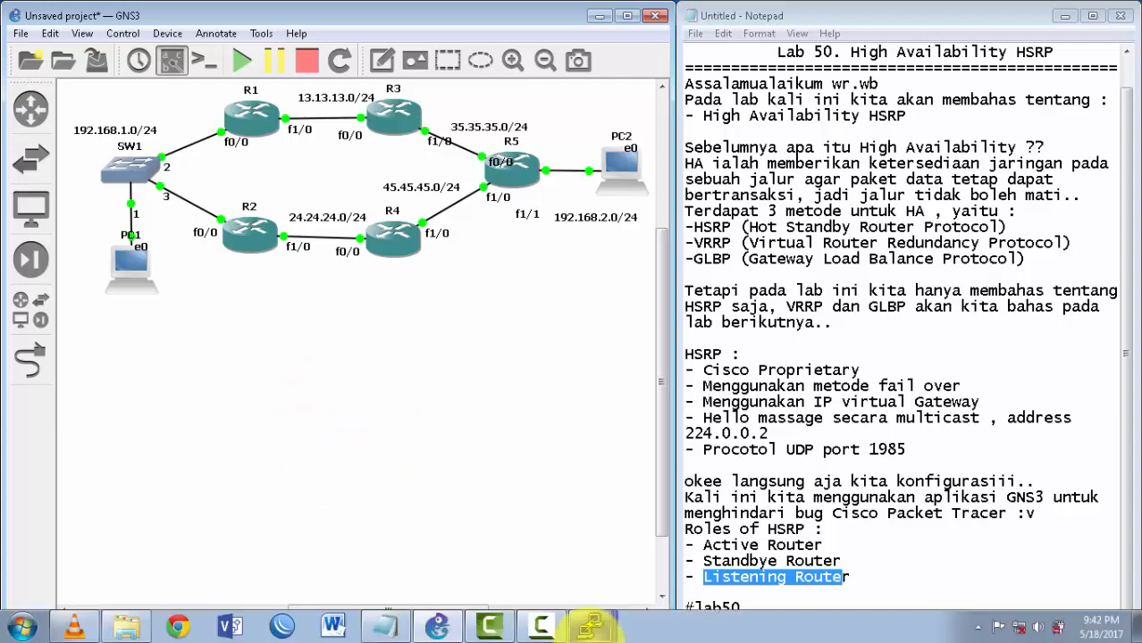
click(583, 637)
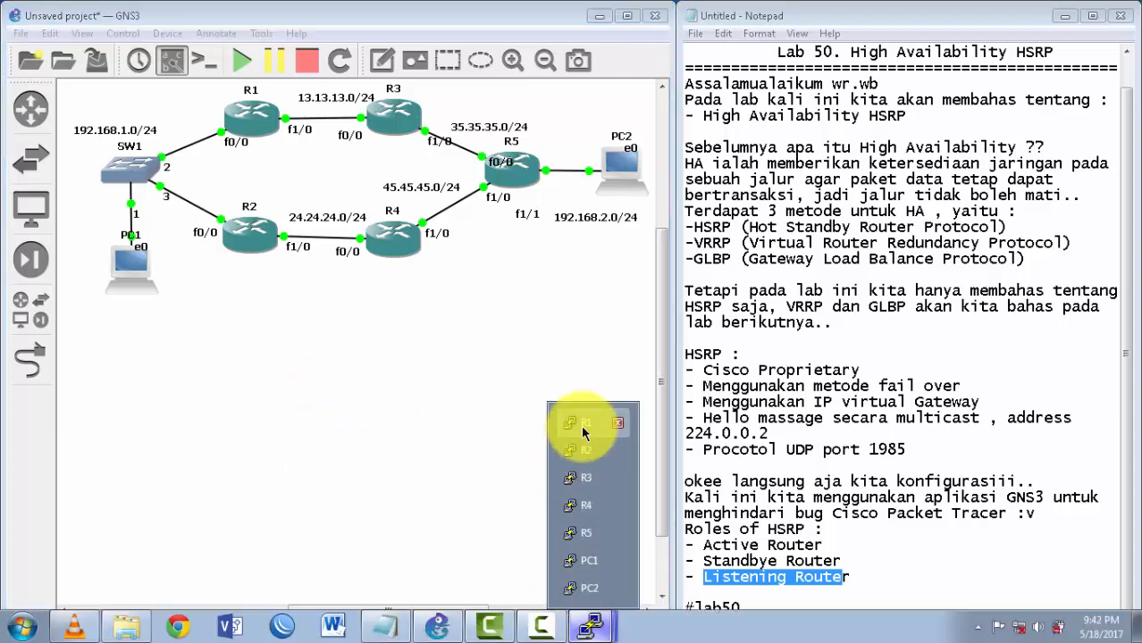
click(582, 439)
key(Return)
key(Return)
key(Return)
key(Return)
text(ex)
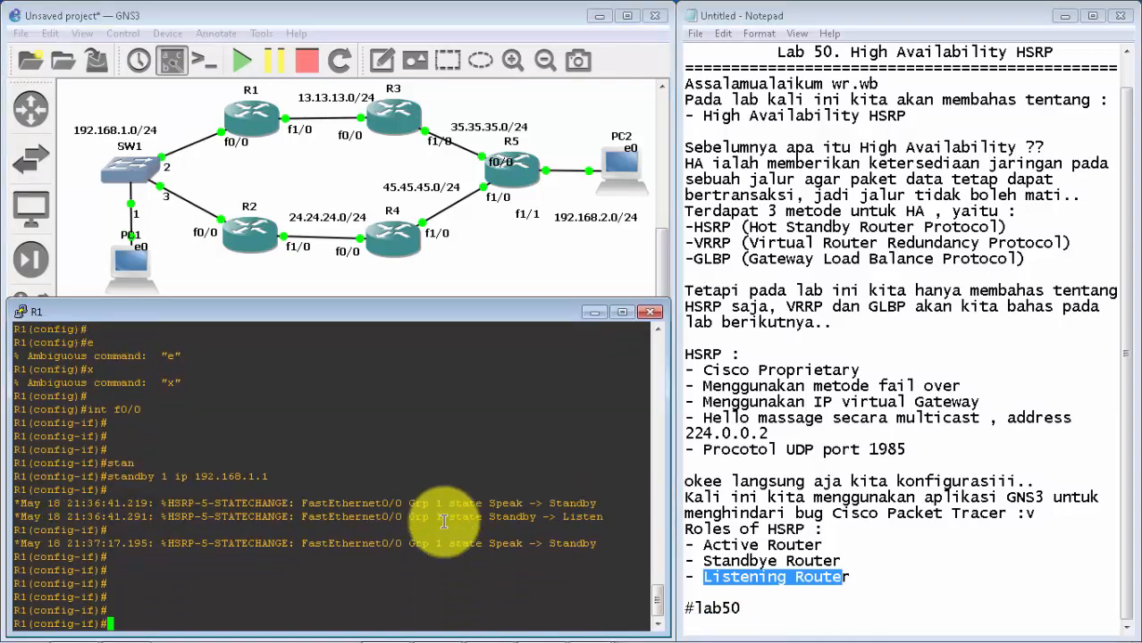
key(Return)
key(Return)
key(Return)
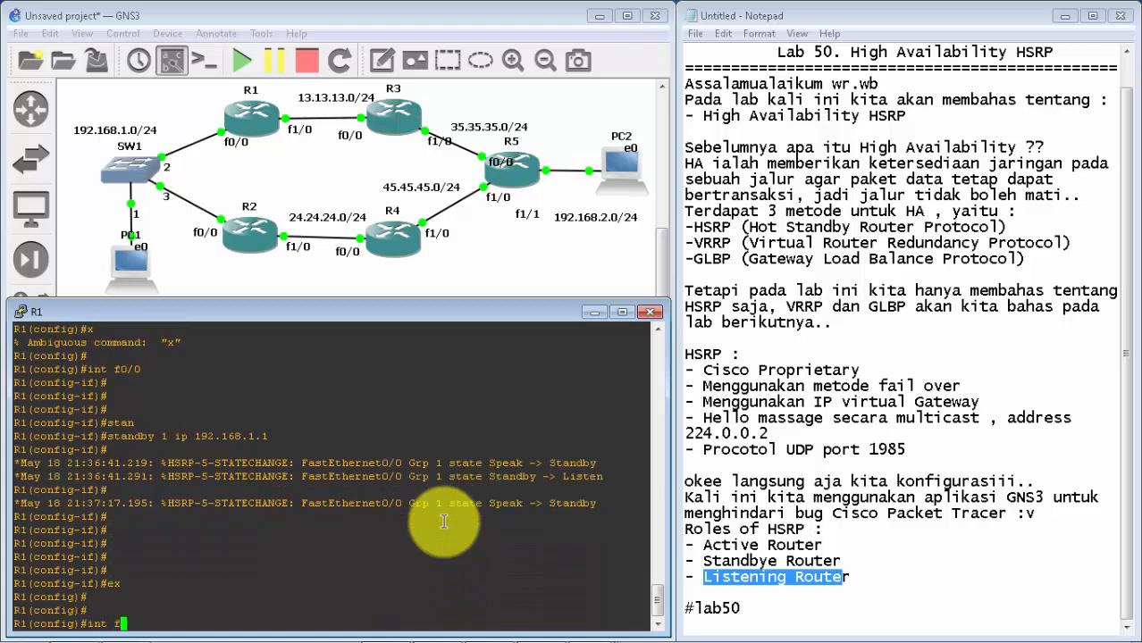
Step: Enable preemption for standby group 1 on R1's interface f0/0
text(int f0/0)
key(Return)
key(Return)
key(Return)
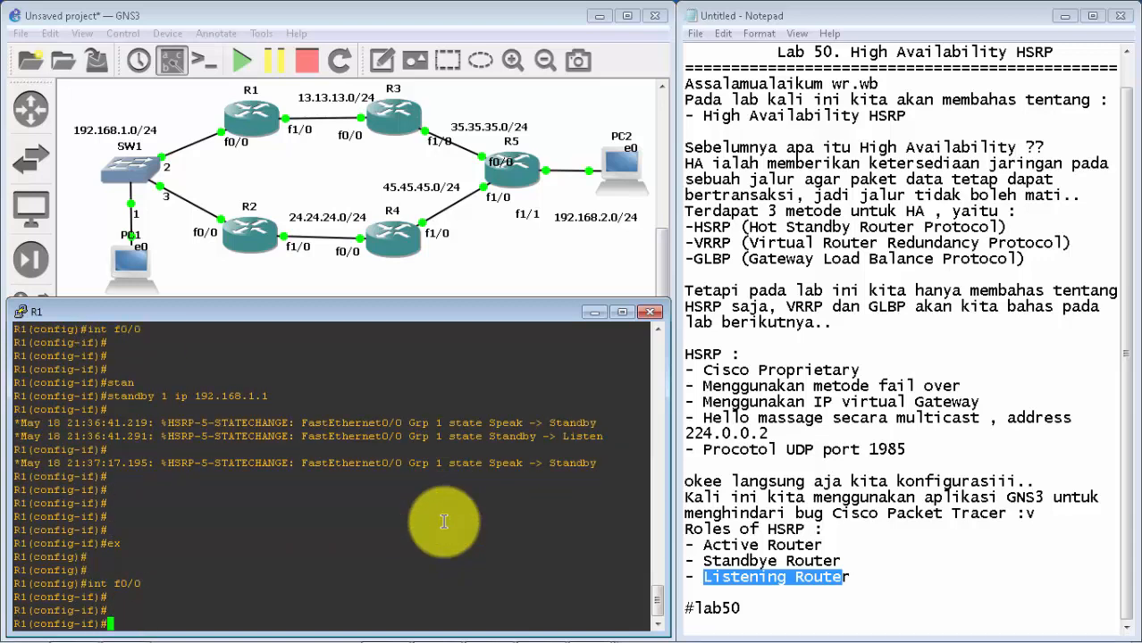
text(sta)
key(Tab)
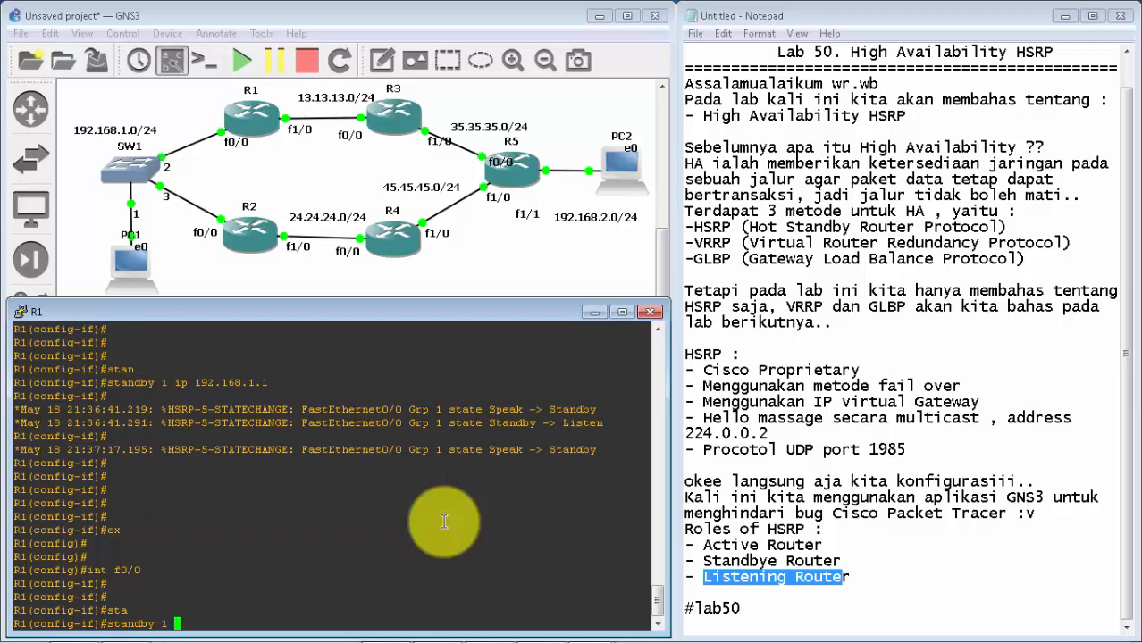
text(1 pre)
key(Tab)
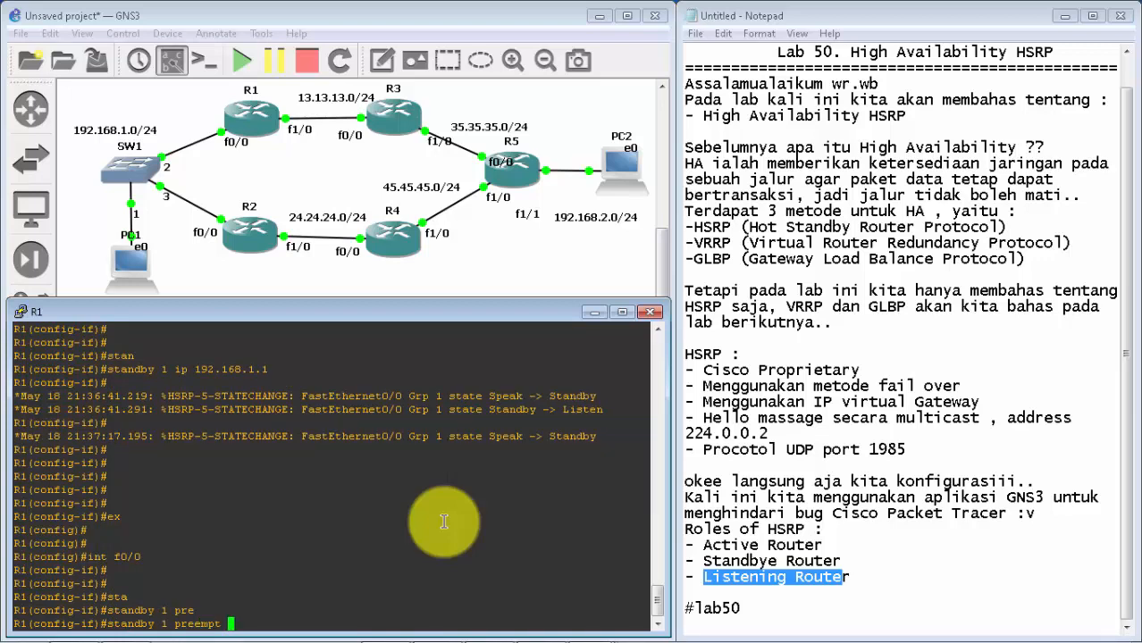
key(Return)
Step: Switch to R2's console and exit the f1/0 interface configuration
click(594, 312)
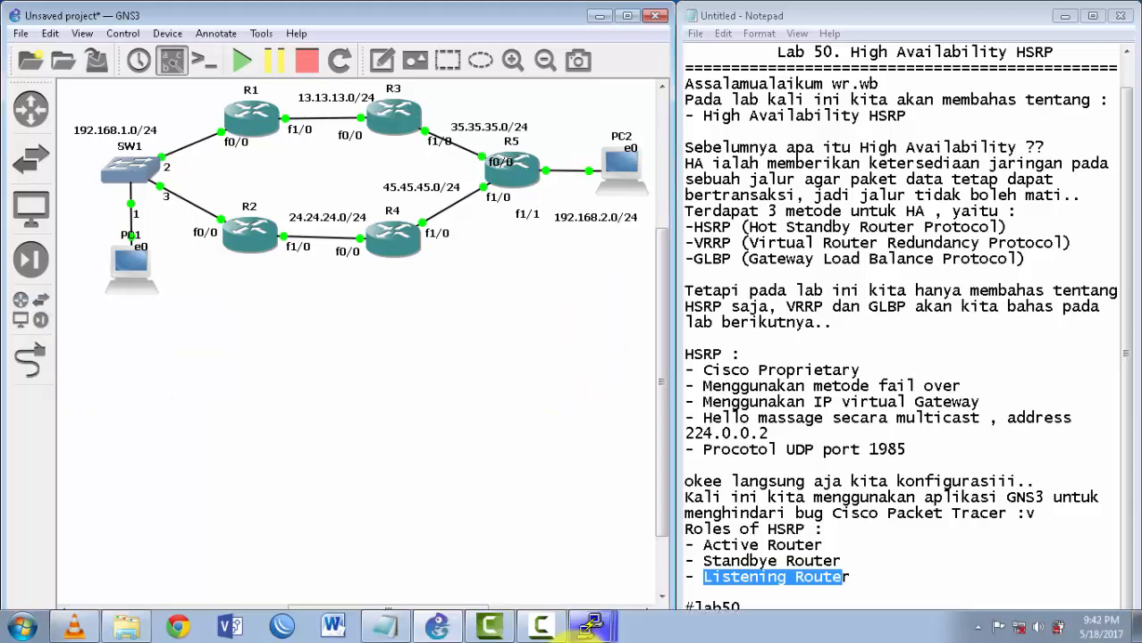
click(590, 626)
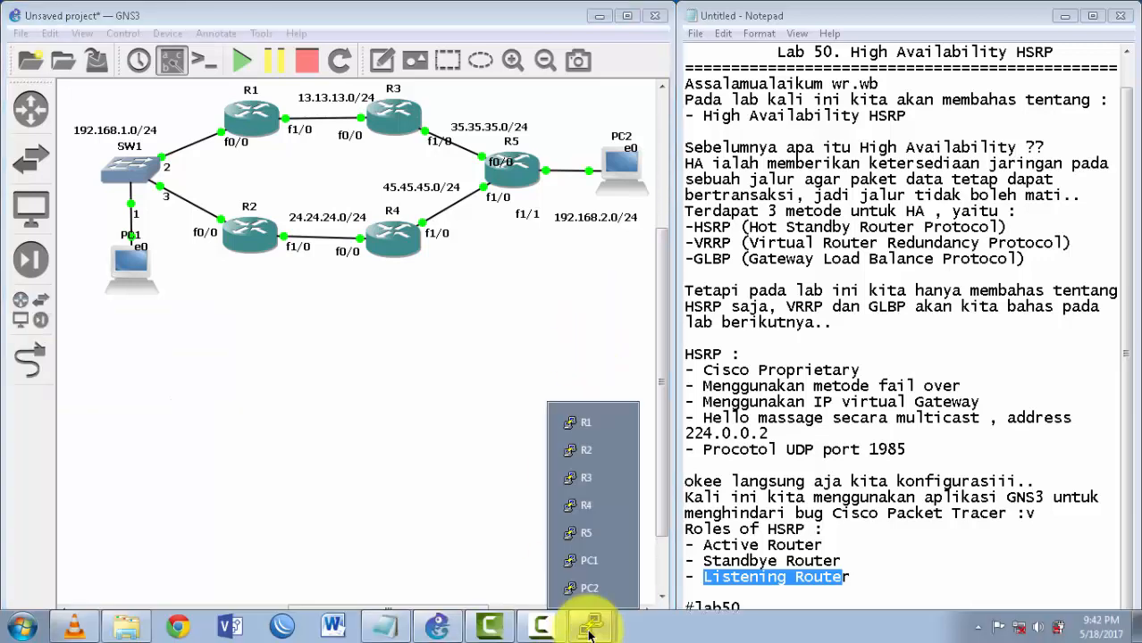
click(581, 461)
key(Return)
key(Return)
key(Return)
key(Return)
key(Return)
key(Return)
text(ex)
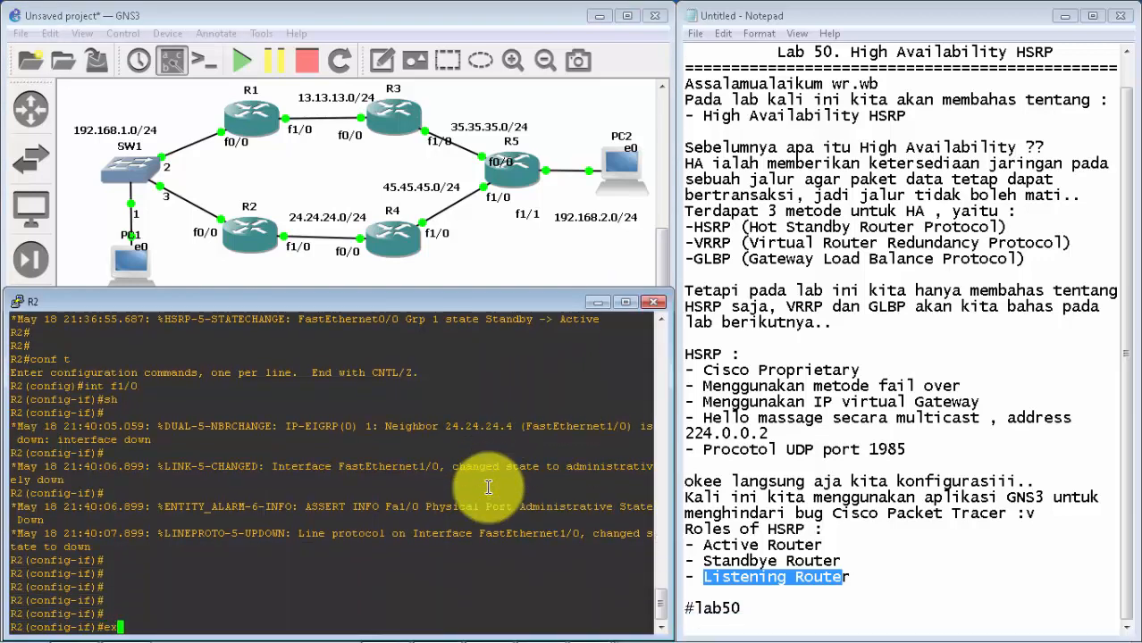
key(Return)
Step: Enable preemption for standby group 1 on R2's interface f0/0
text(int f0/0)
key(Return)
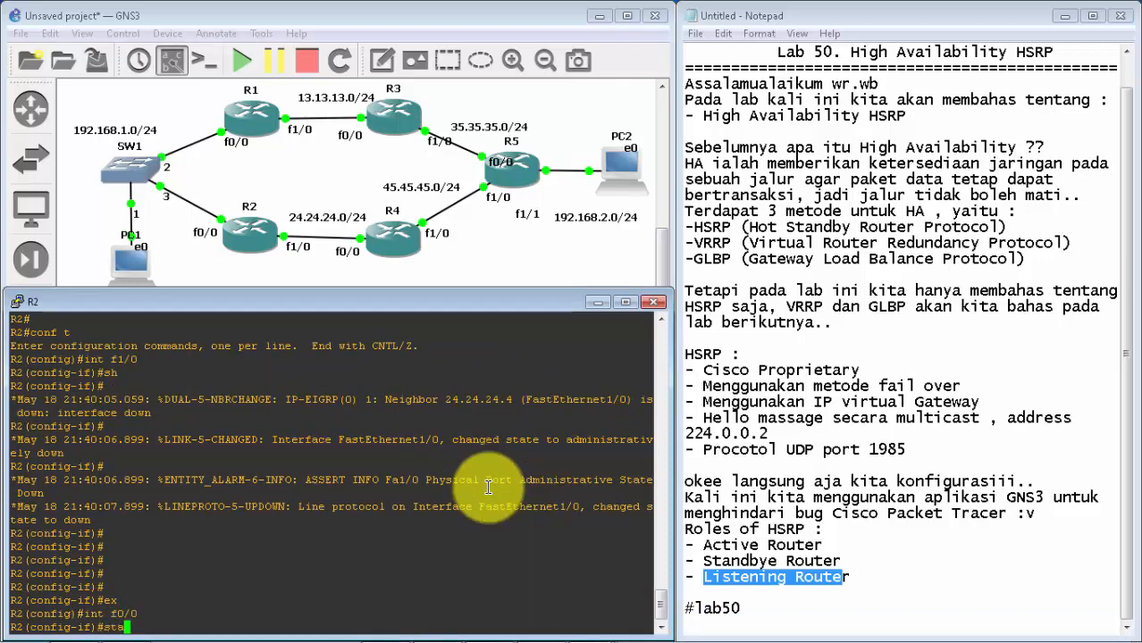
text(sta)
key(Tab)
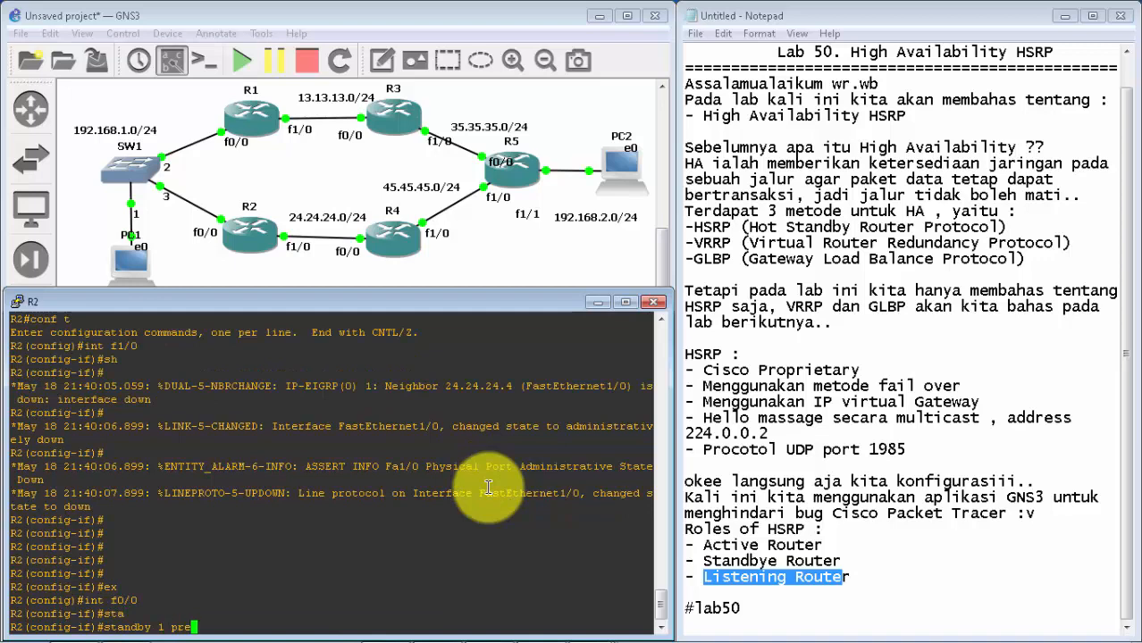
text(1 pre)
key(Tab)
key(Return)
key(Return)
key(Return)
key(Return)
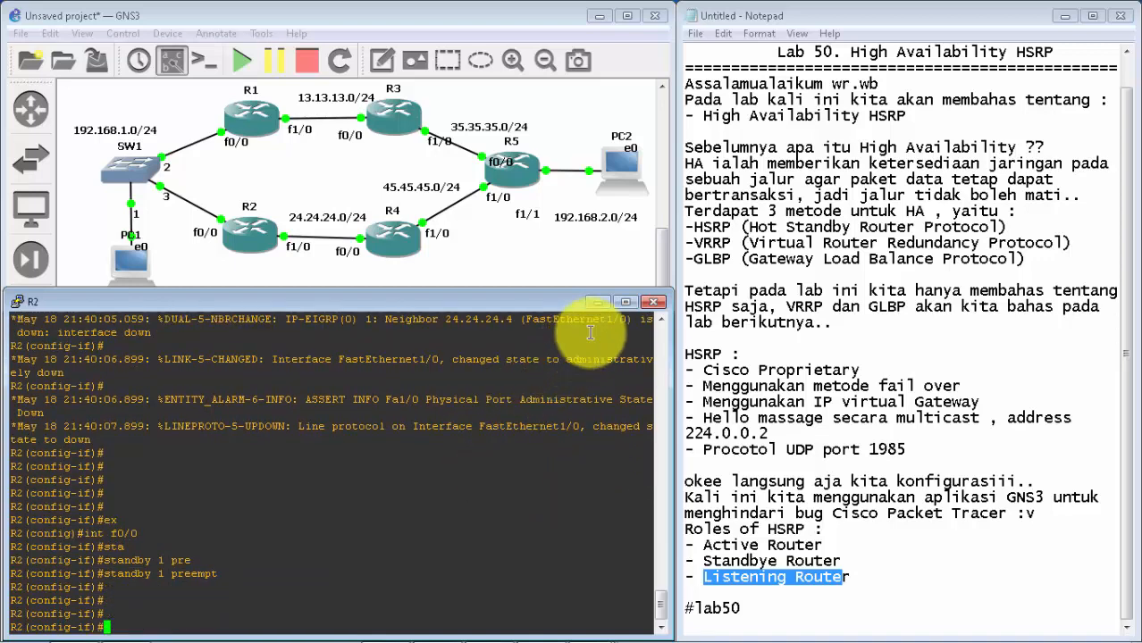
Step: Switch to R1's console and display its brief standby status to check the group 1 priority
click(596, 302)
mouse_move(636, 630)
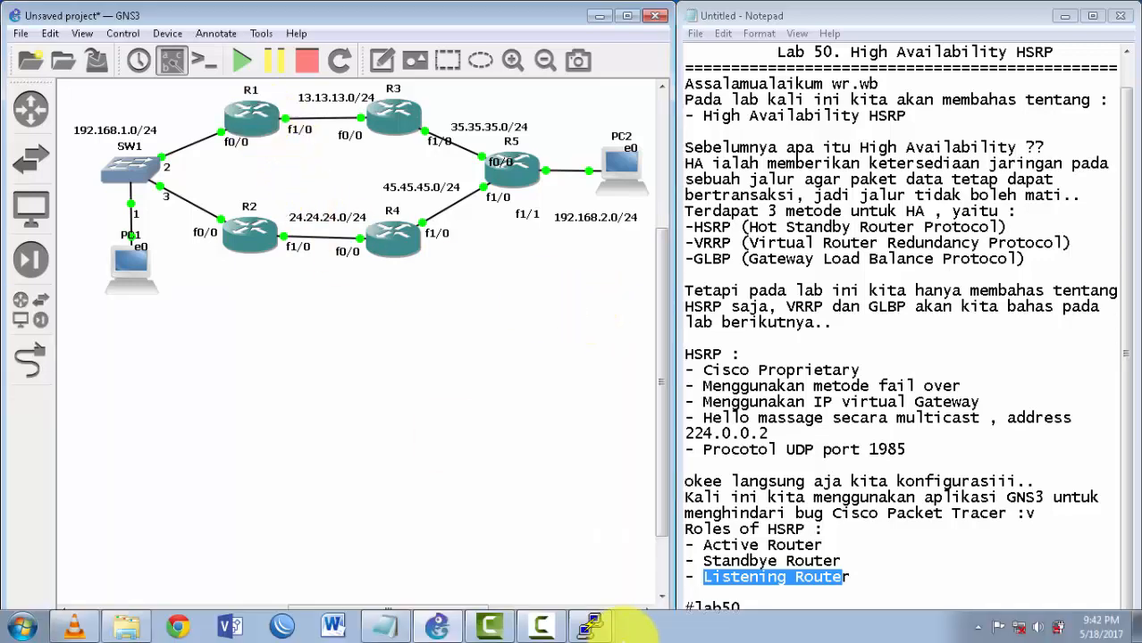
click(591, 626)
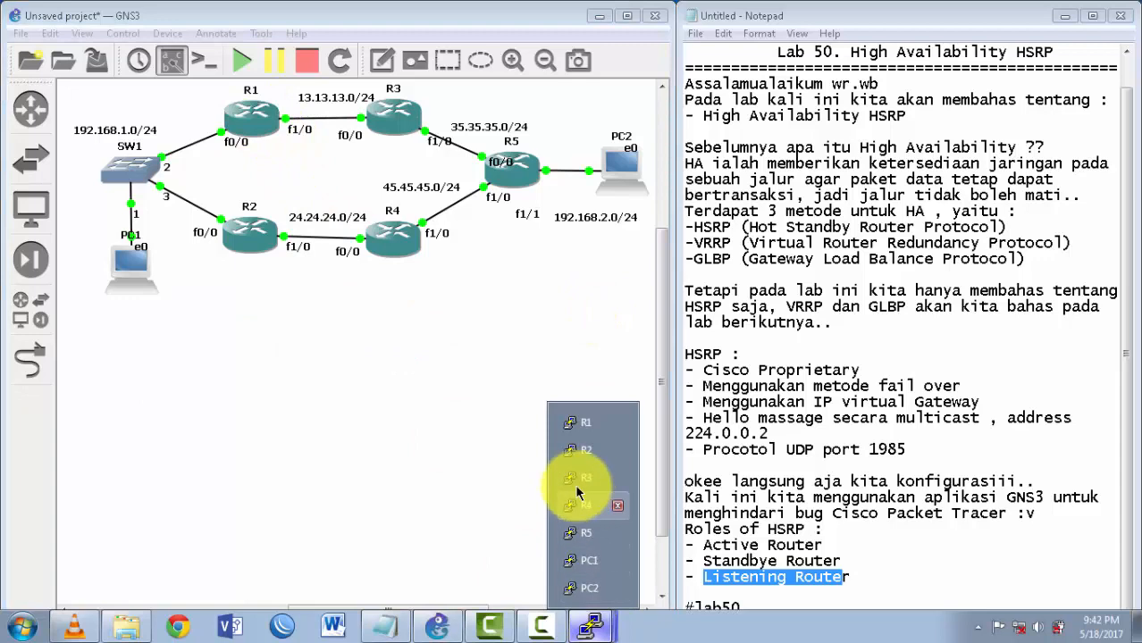
click(585, 424)
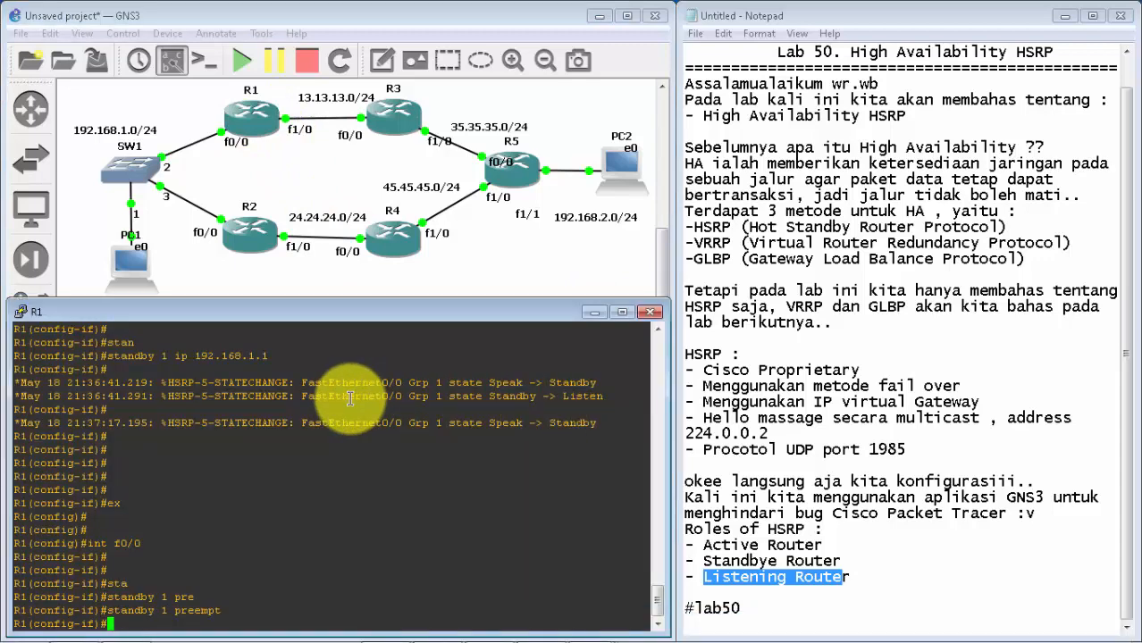
text(n)
key(Tab)
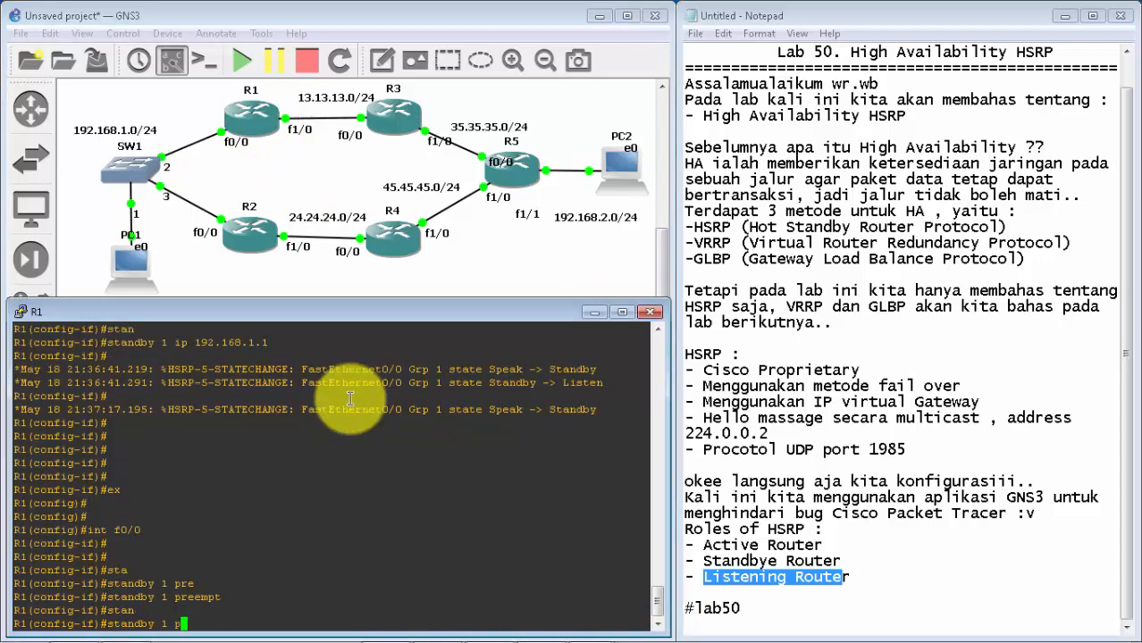
text(1 pri)
key(Tab)
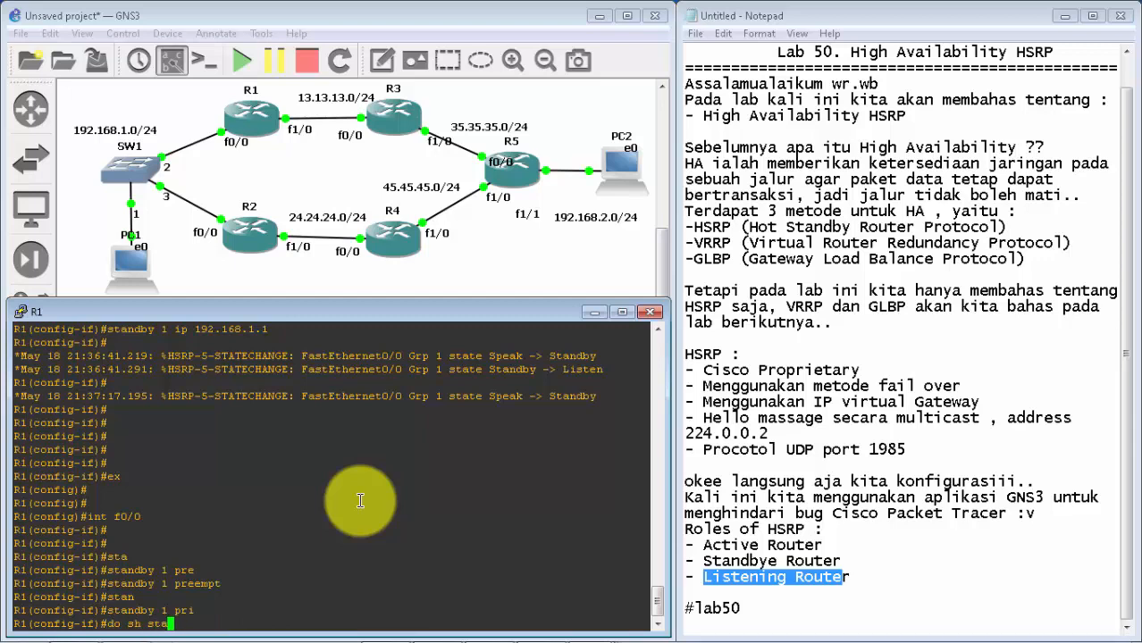
key(Return)
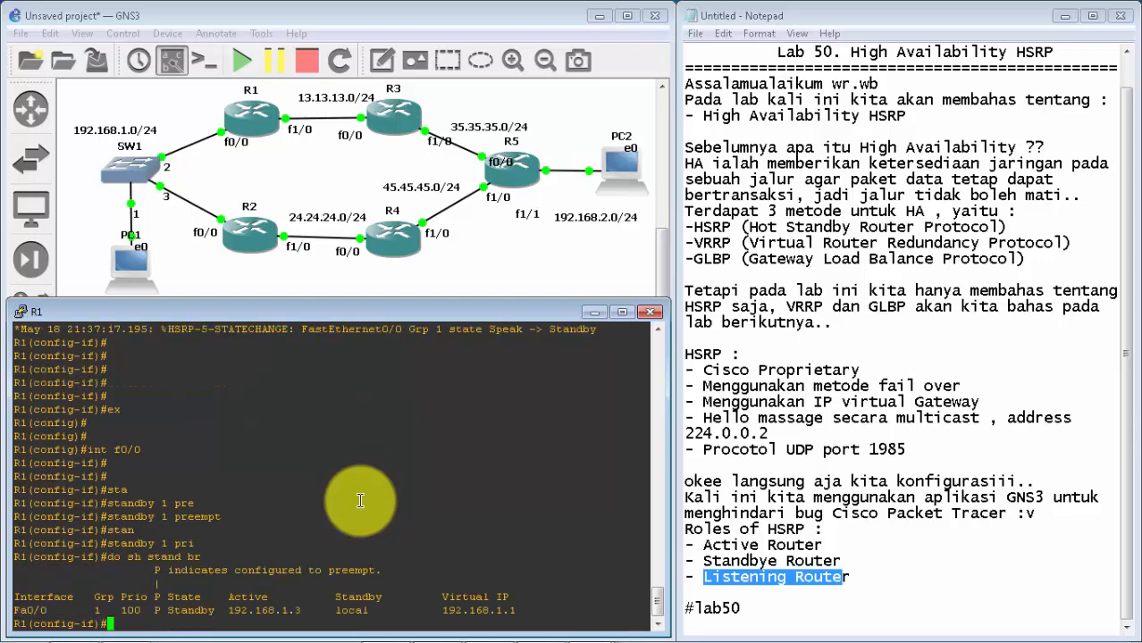
drag(142, 611, 121, 612)
click(121, 612)
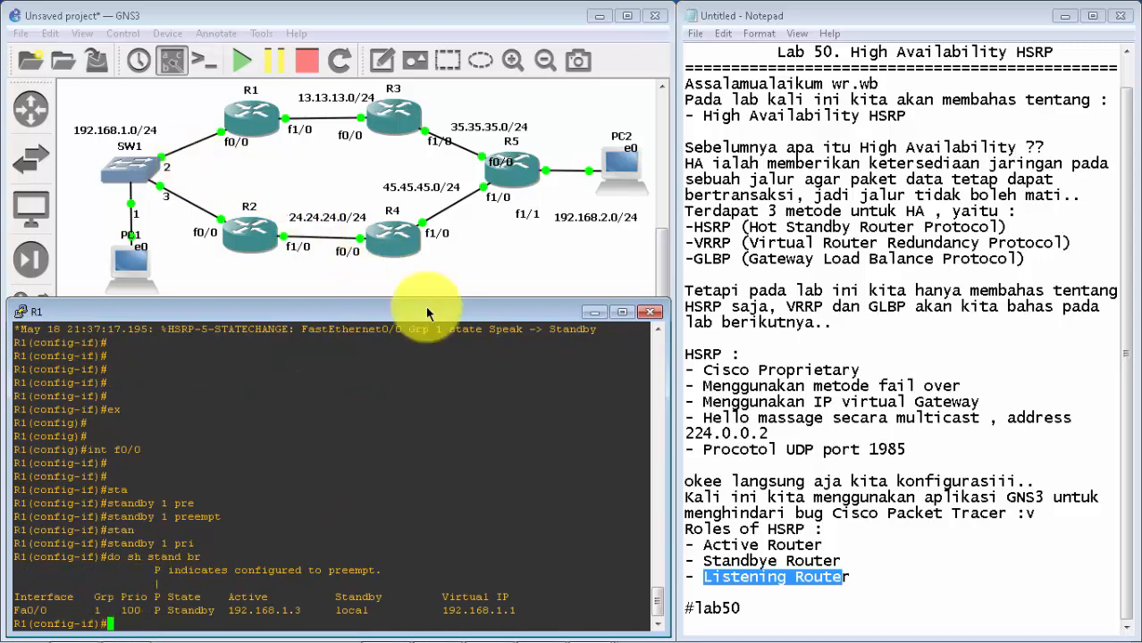
Step: Switch to R2's console and display its brief standby status to check the group 1 priority
click(593, 311)
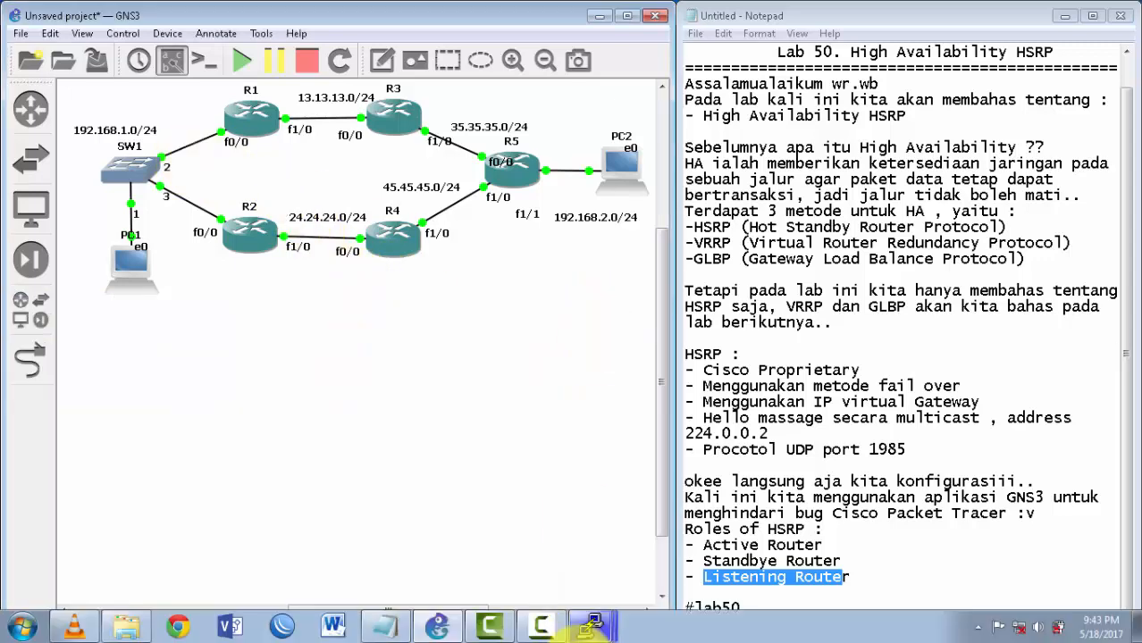
click(586, 623)
click(578, 451)
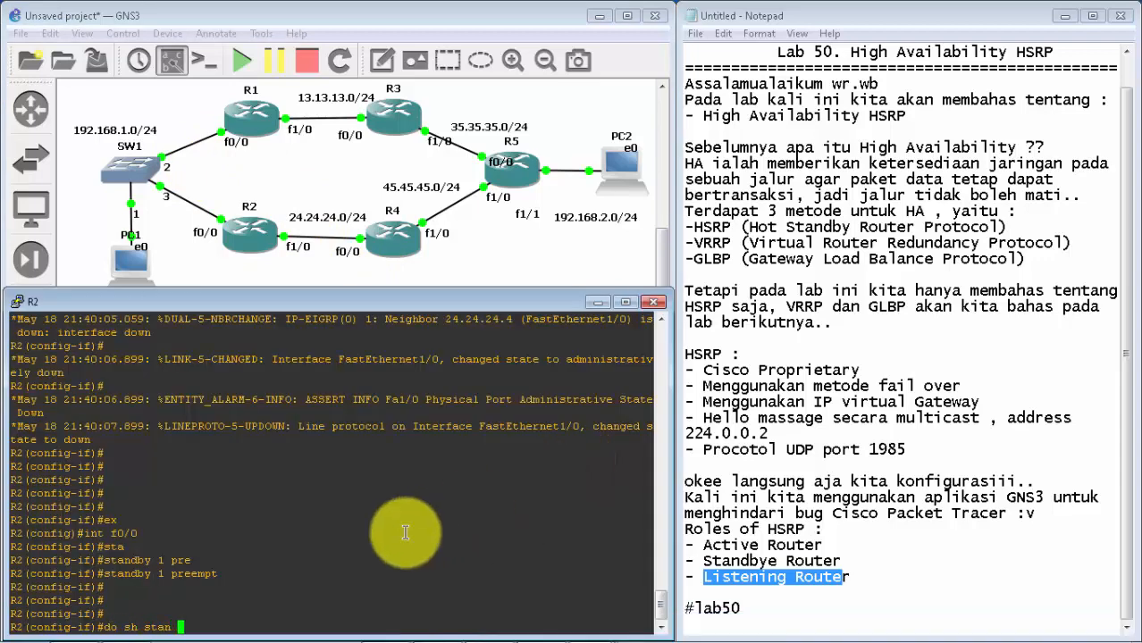
key(Return)
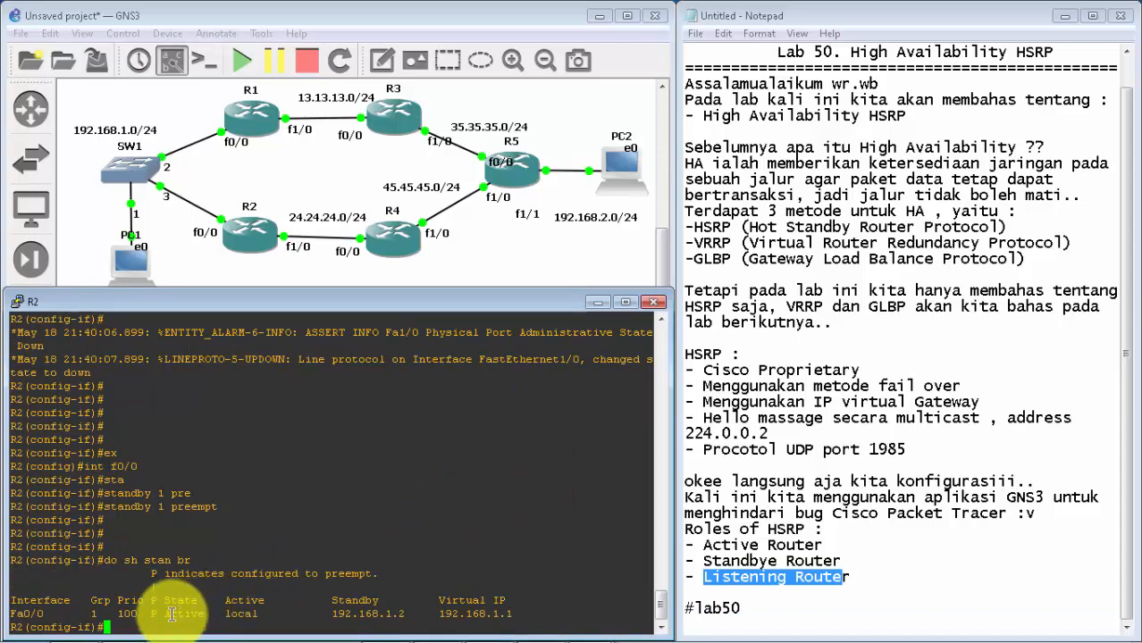
drag(143, 615, 122, 615)
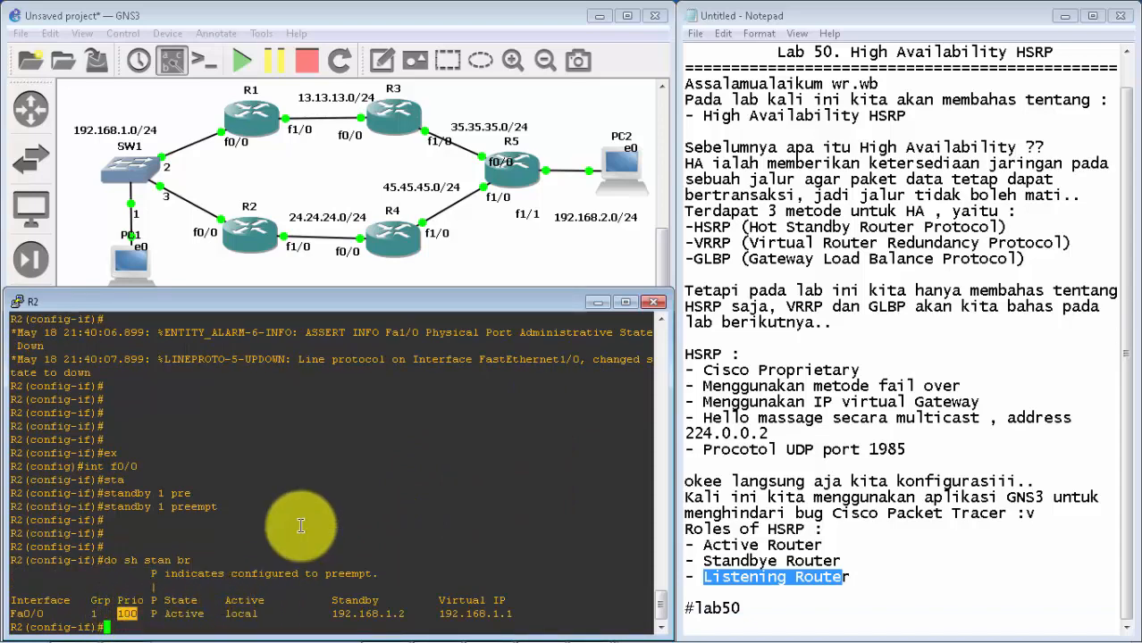
double_click(395, 478)
Step: Set the standby group 1 priority to 101 on R1's interface f0/0 and check the resulting state message
click(599, 302)
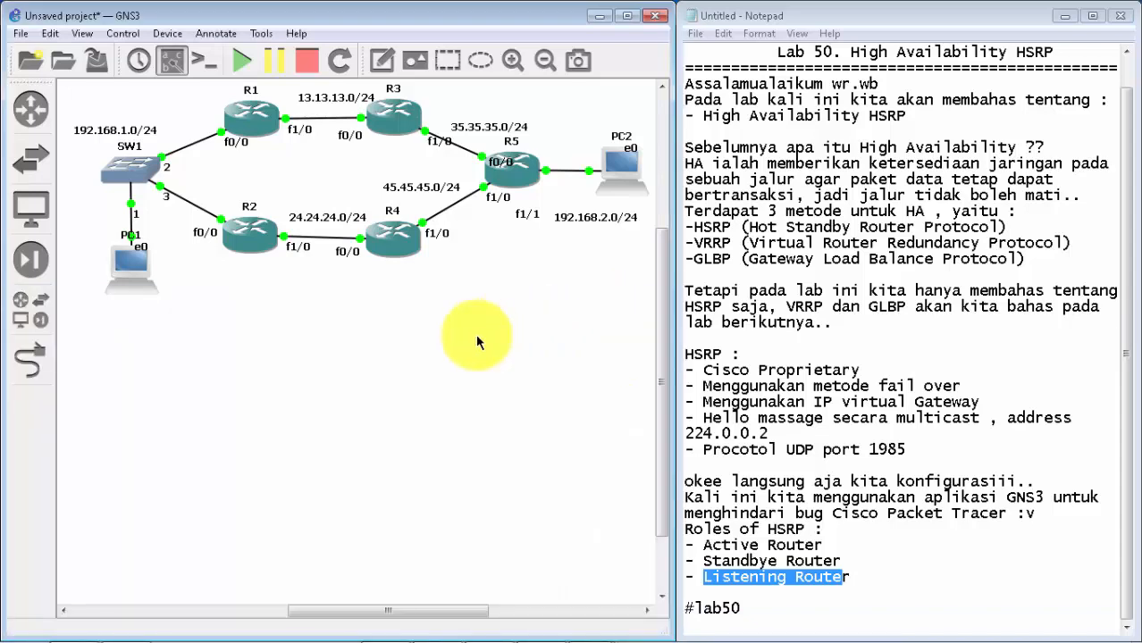
click(592, 627)
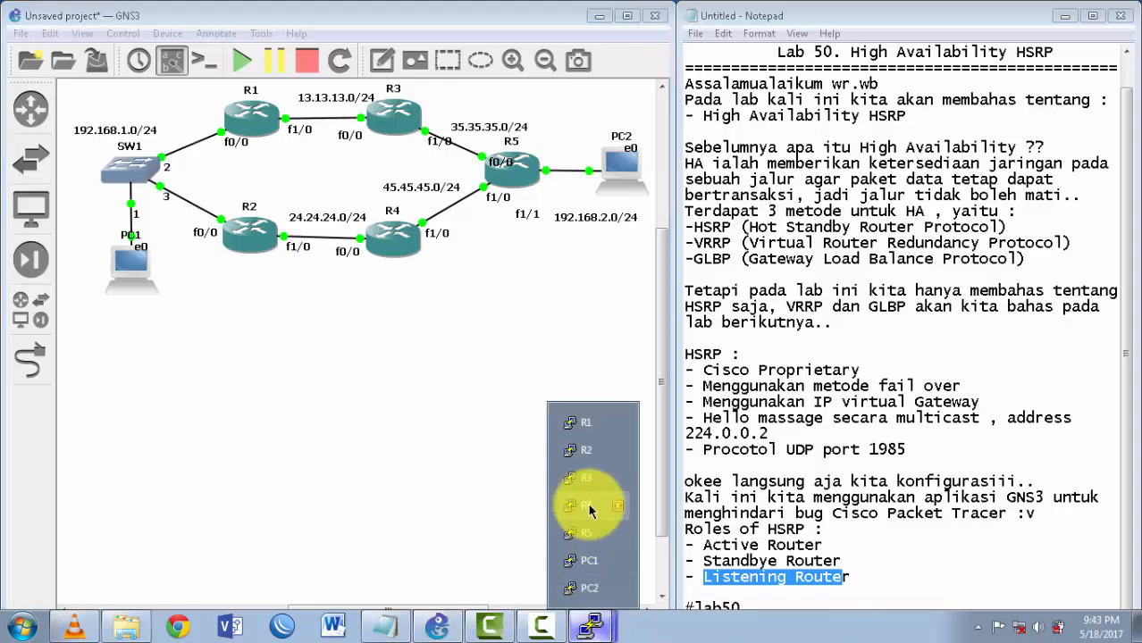
click(585, 429)
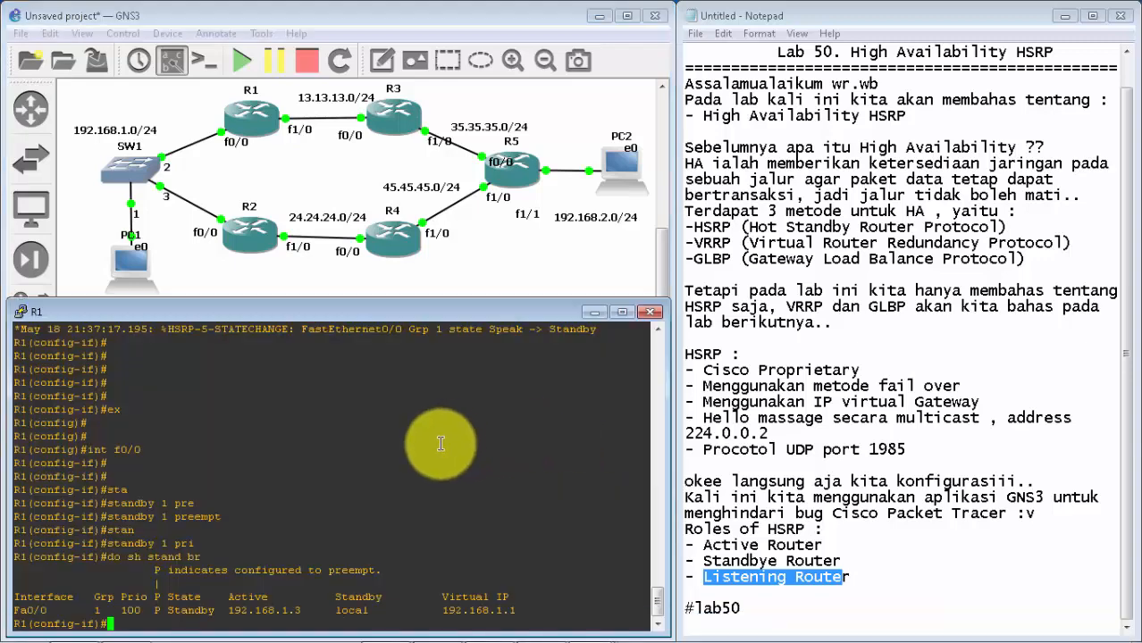
text(sta)
key(Tab)
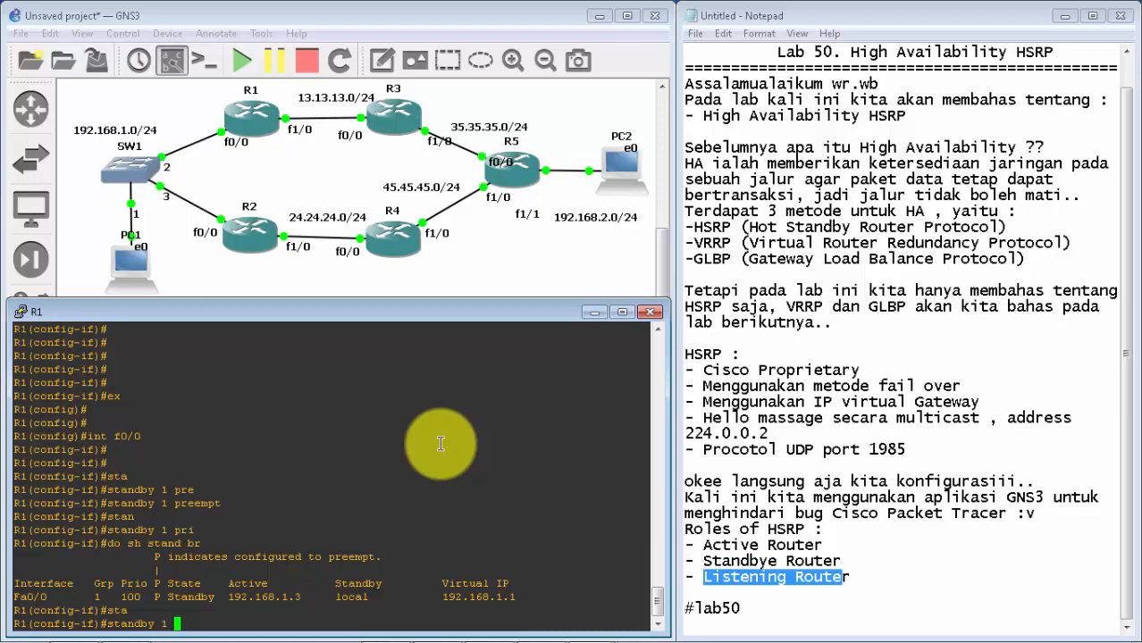
text(1 pri)
key(Tab)
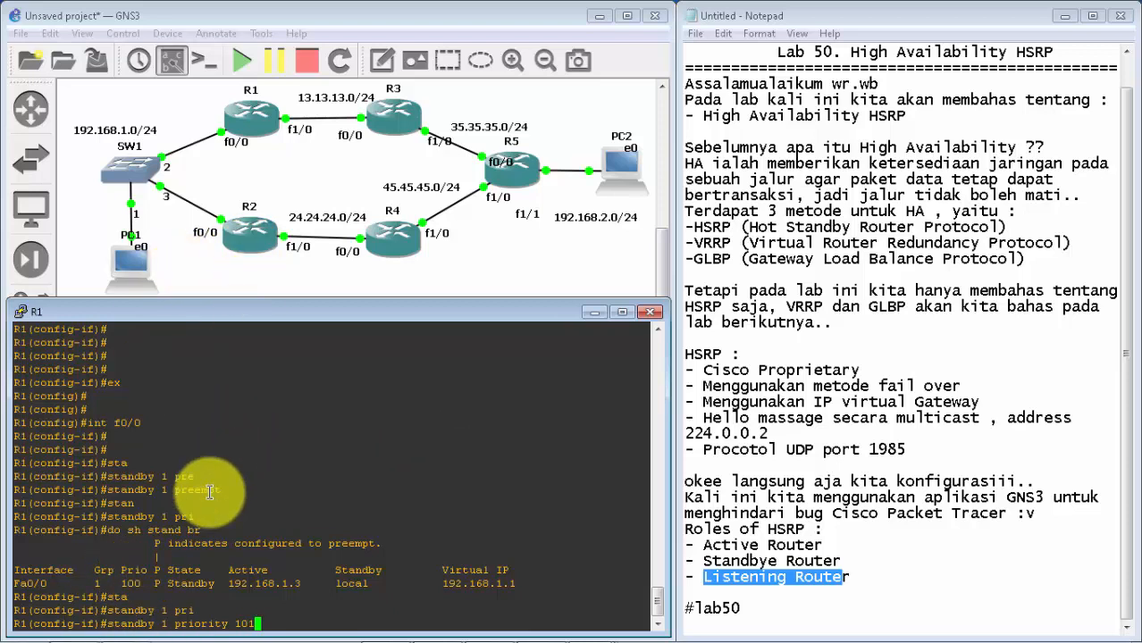
drag(335, 572, 371, 583)
click(369, 583)
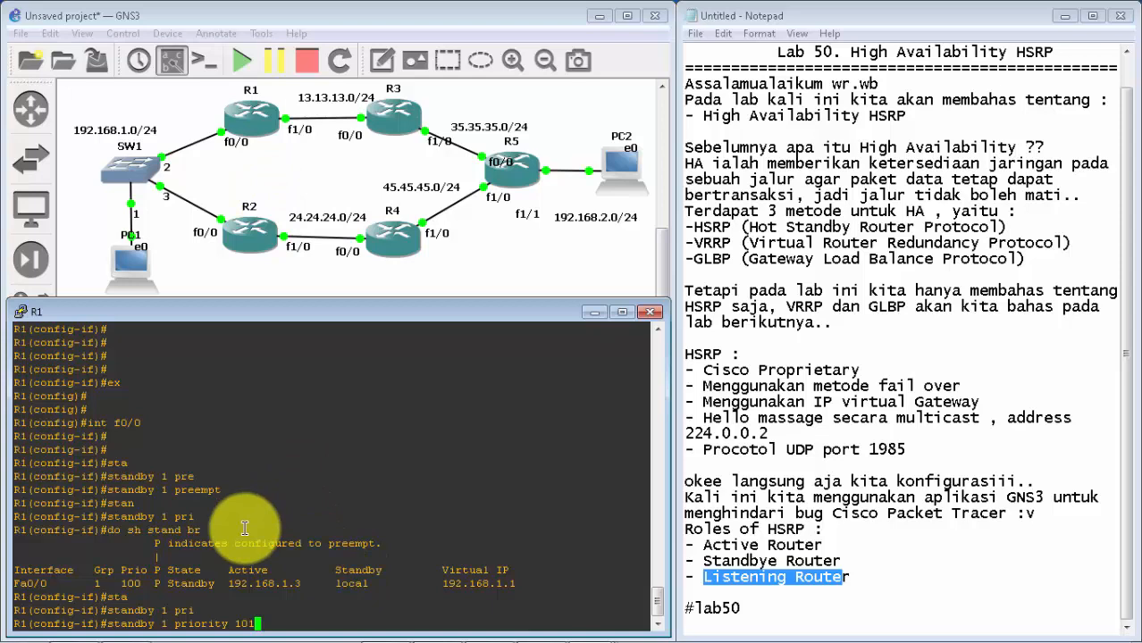
key(Return)
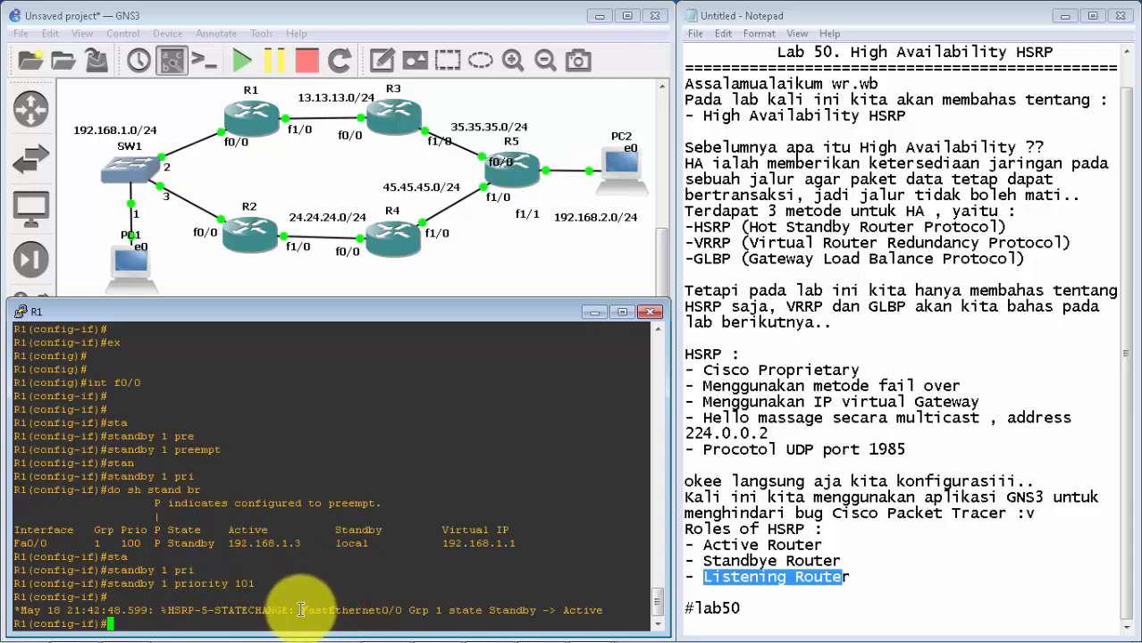
drag(488, 611, 604, 616)
click(582, 620)
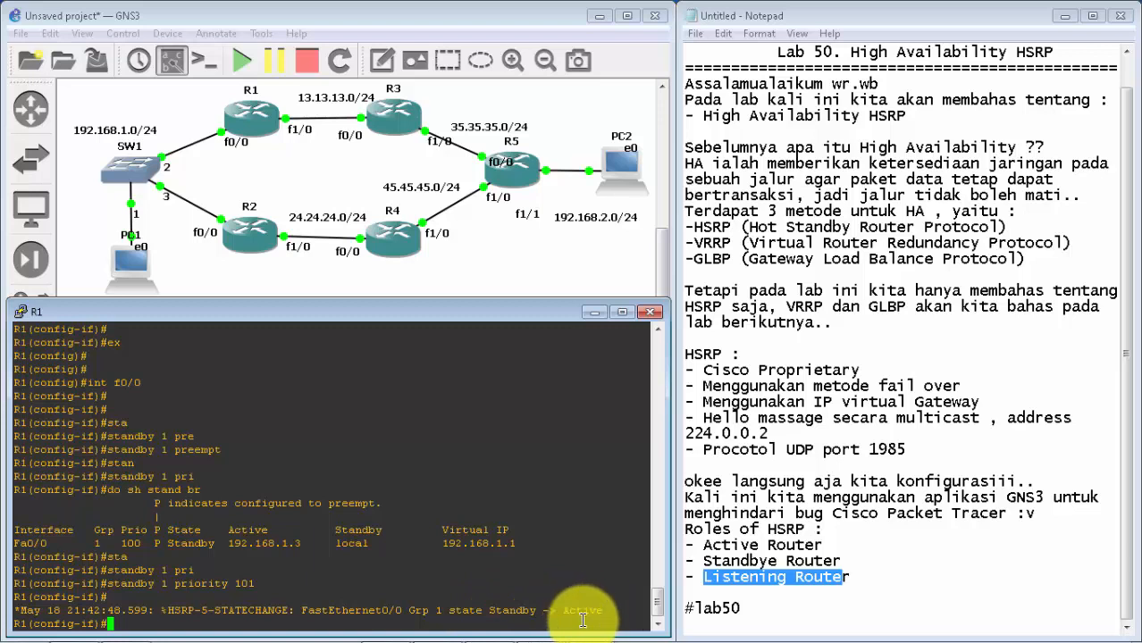
Step: Display R1's brief standby status again and compare its state and standby router address with the earlier output
key(Return)
key(Return)
key(Return)
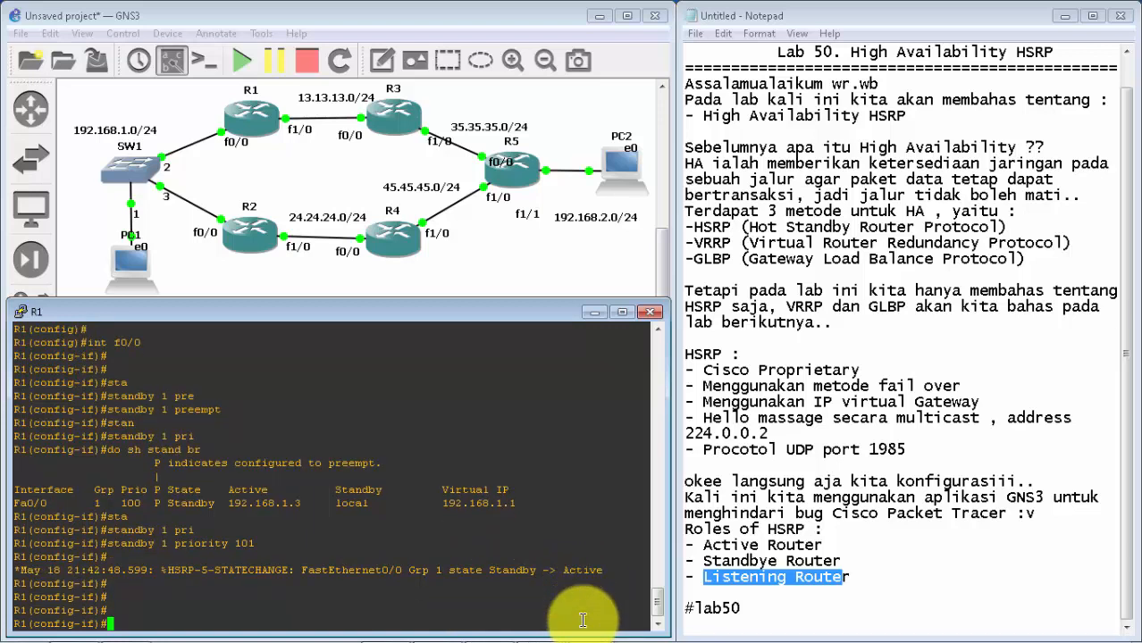
text(do sh stand br)
key(Return)
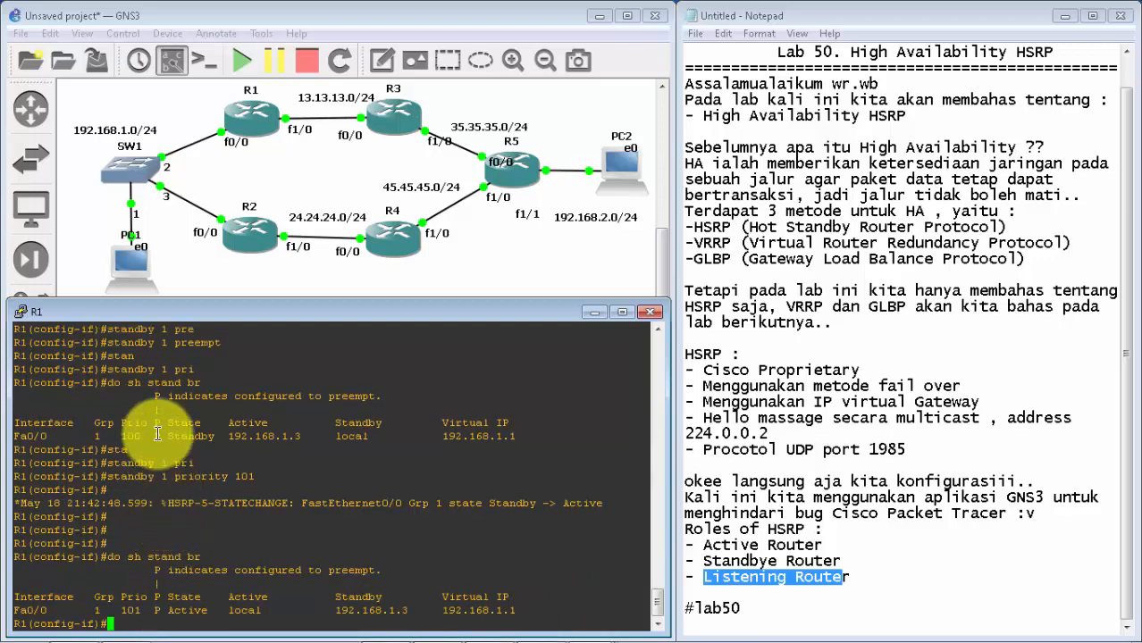
drag(161, 436, 210, 442)
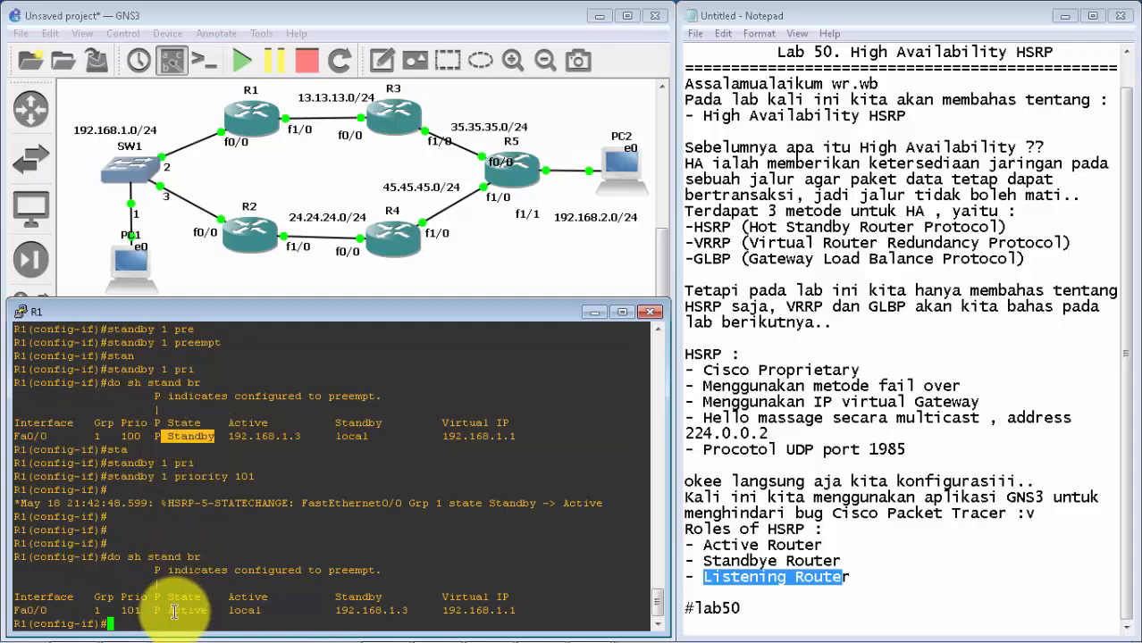
drag(162, 612, 203, 612)
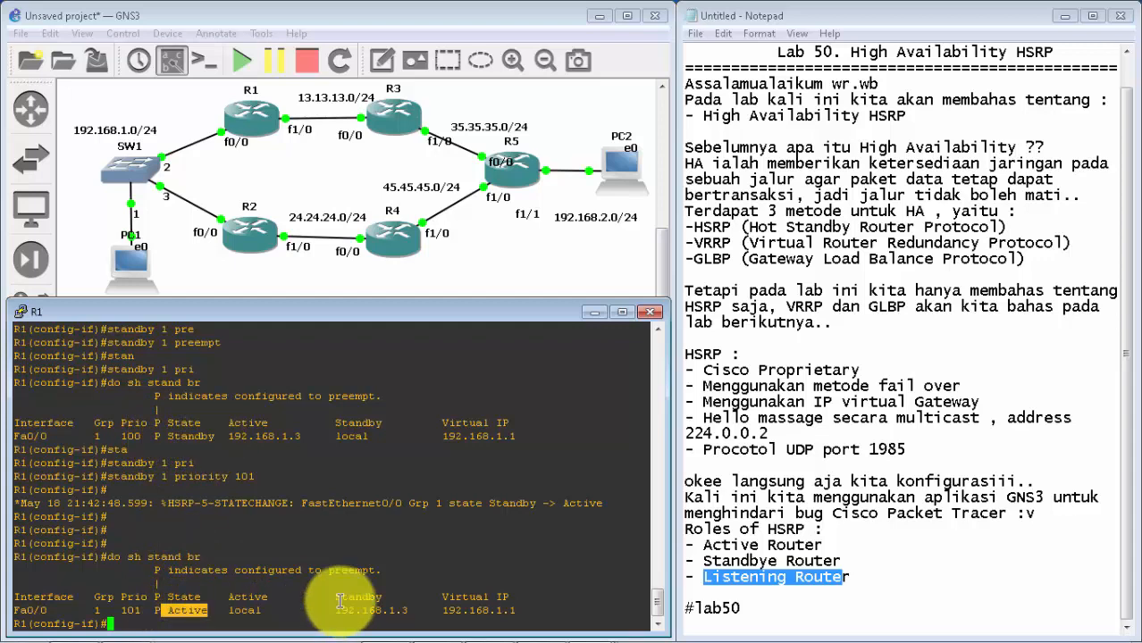
drag(329, 611, 409, 611)
click(410, 610)
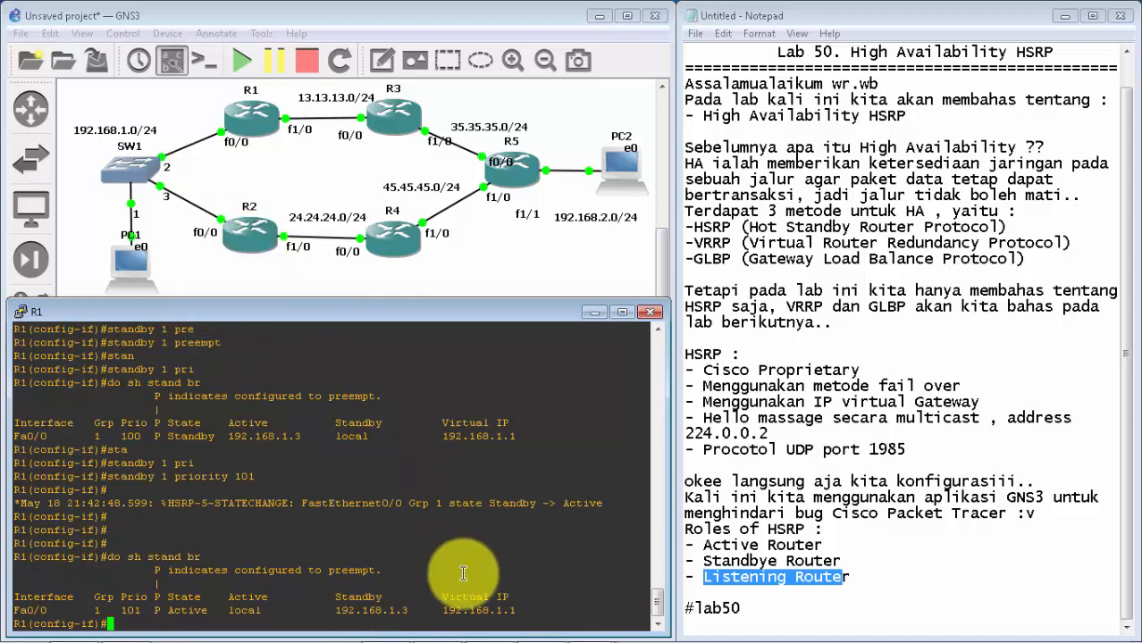
key(Return)
key(Return)
key(Return)
click(594, 313)
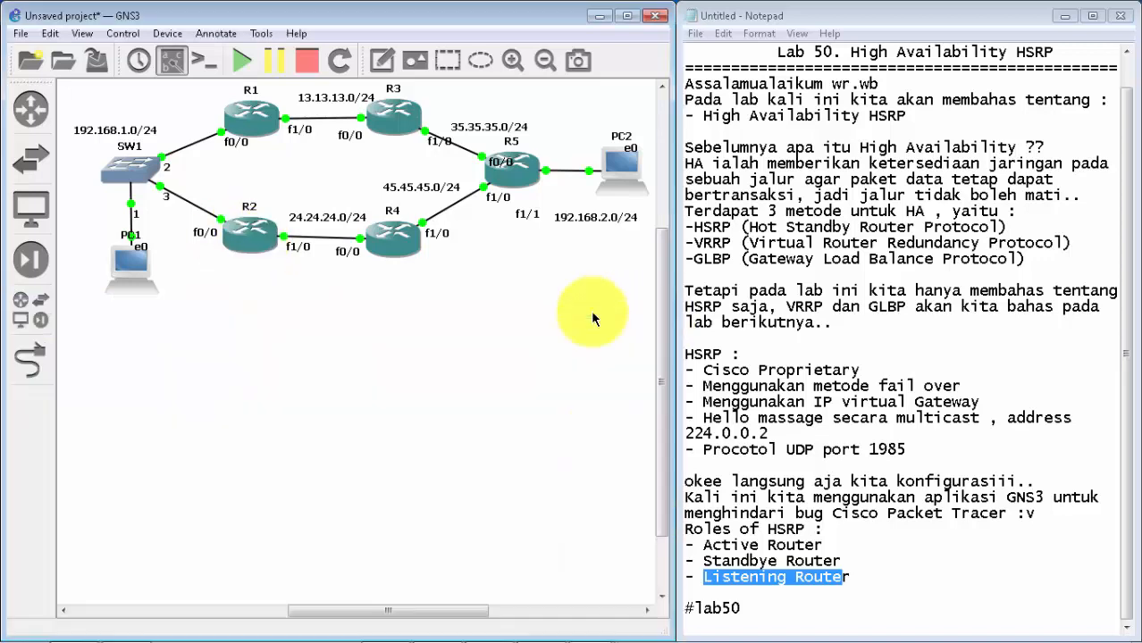
click(594, 627)
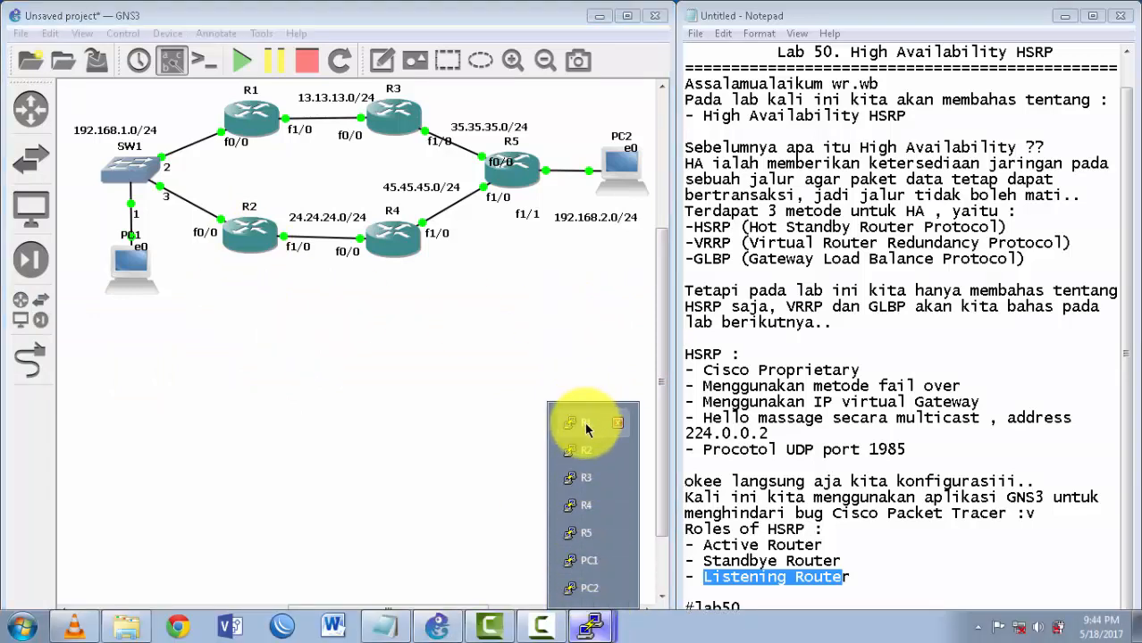
click(586, 430)
key(Return)
key(Return)
key(Return)
key(Return)
key(Return)
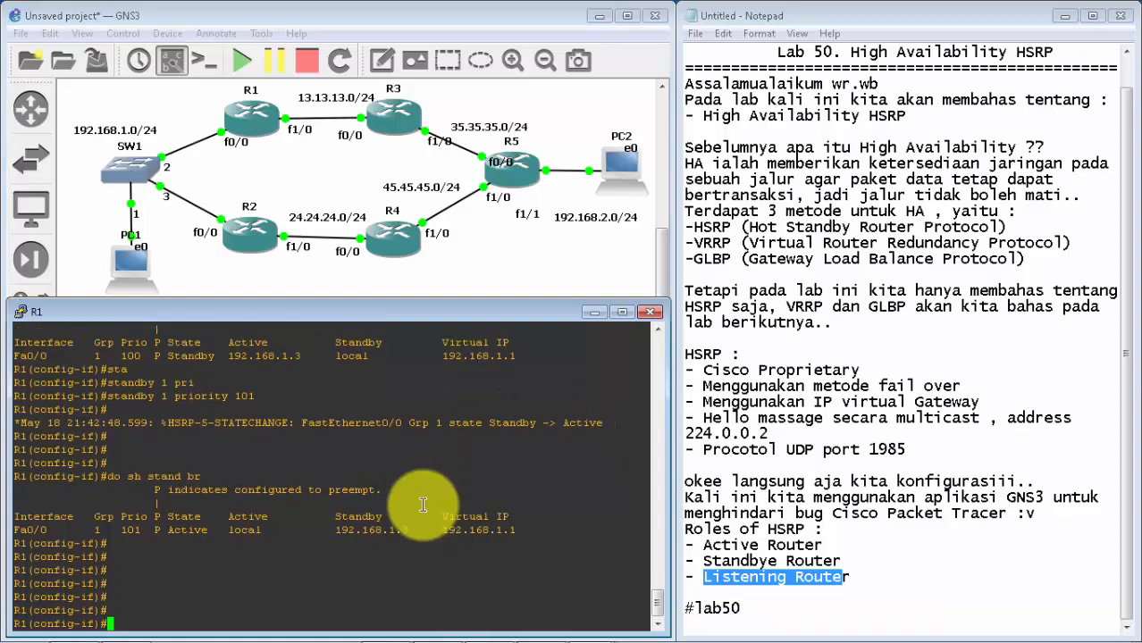
click(595, 312)
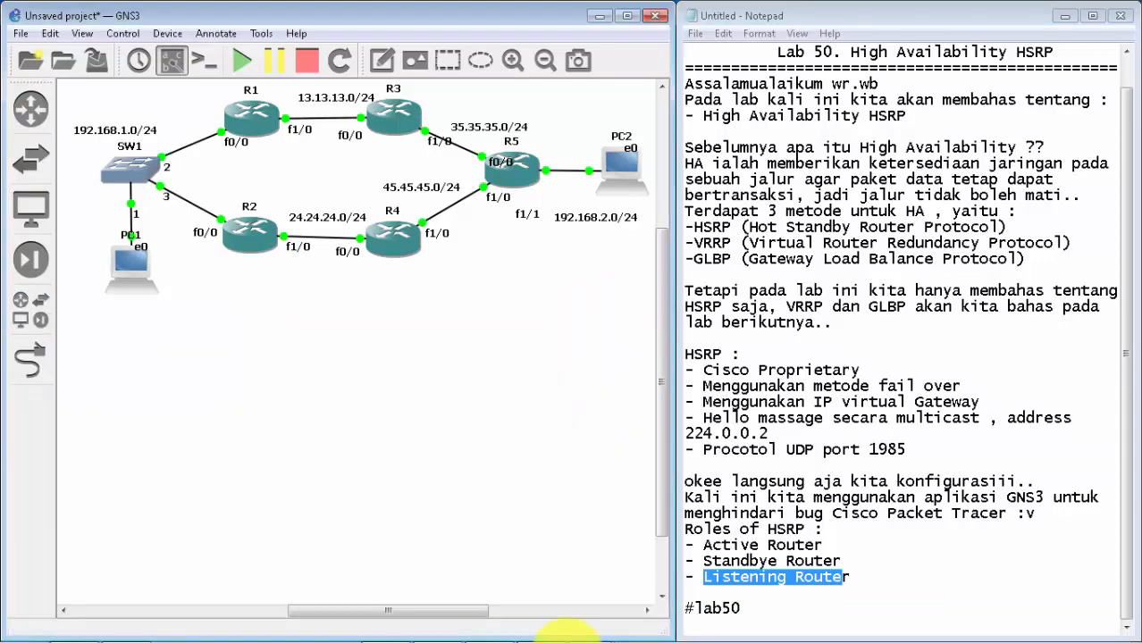
Step: Switch to PC1's console and trace the route to 192.168.2.2 twice
click(585, 627)
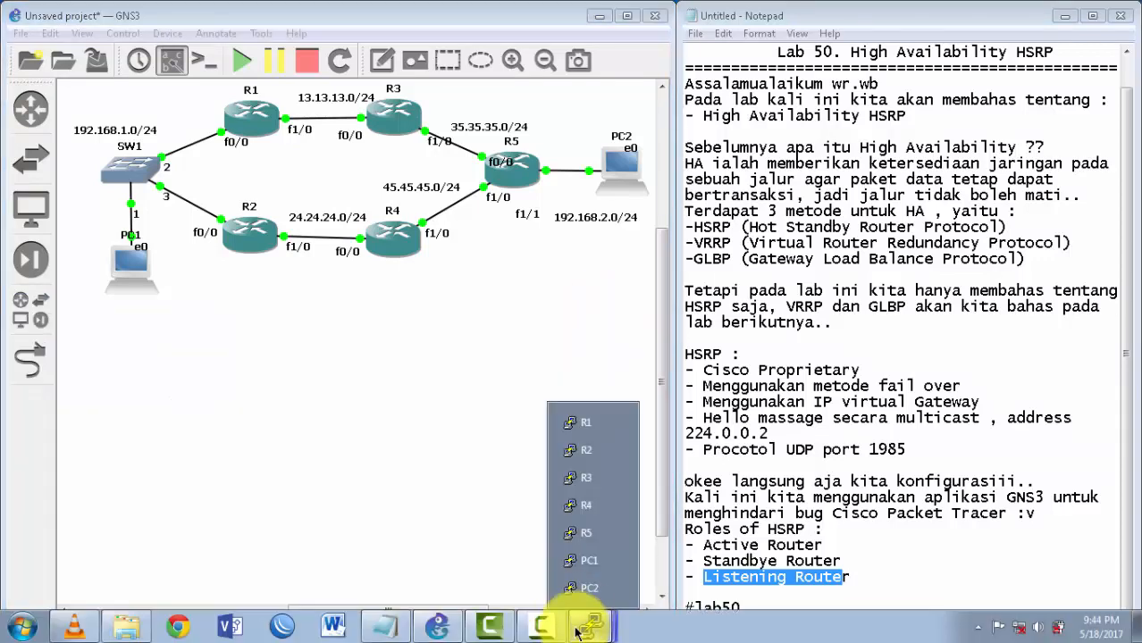
click(585, 581)
key(Return)
key(Return)
key(Up)
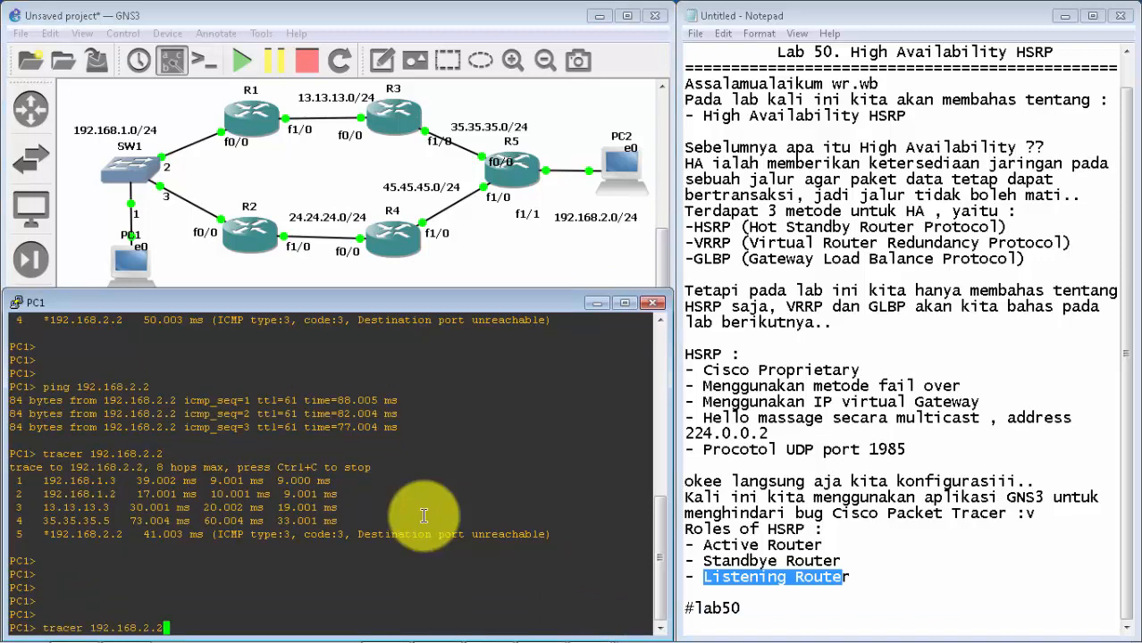
key(Return)
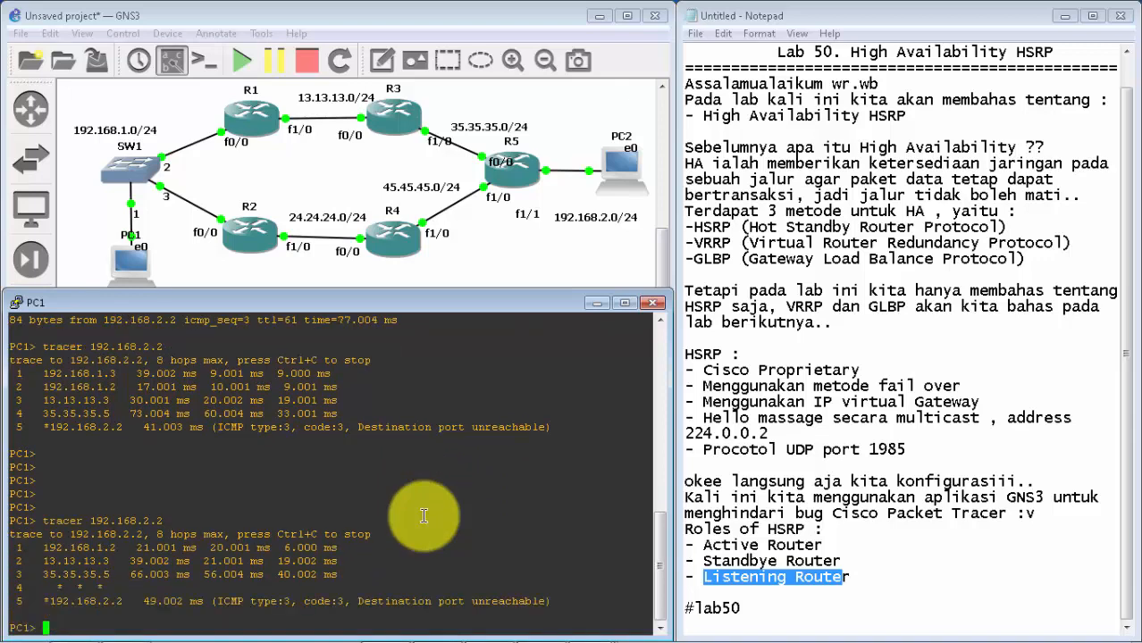
key(Up)
key(Return)
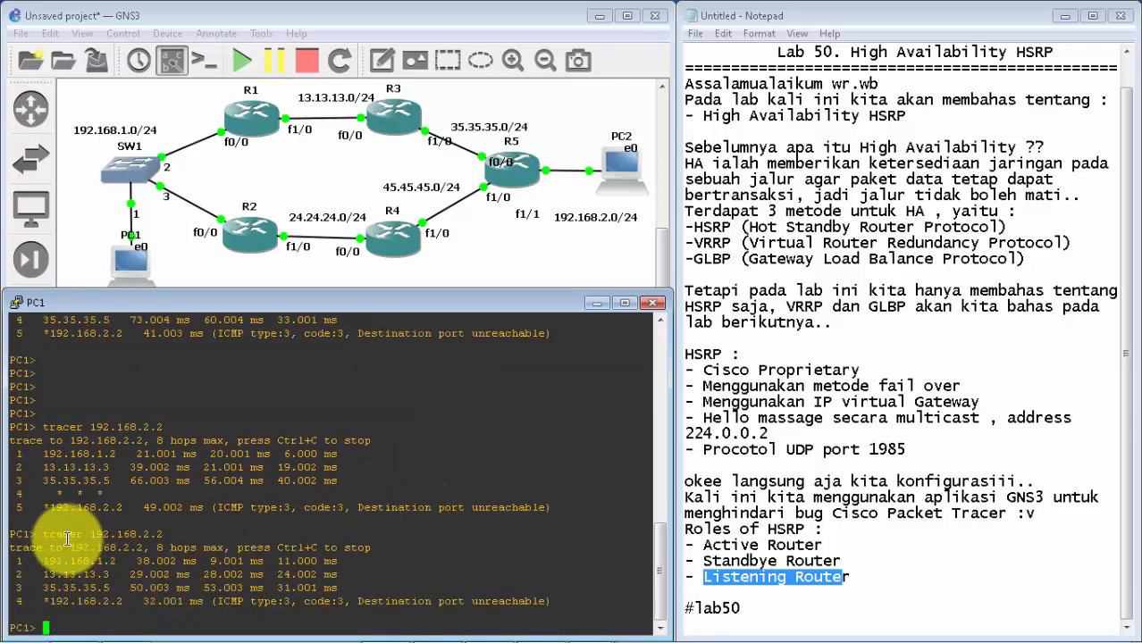
Step: Examine each hop address in PC1's latest trace to 192.168.2.2
drag(43, 561, 123, 560)
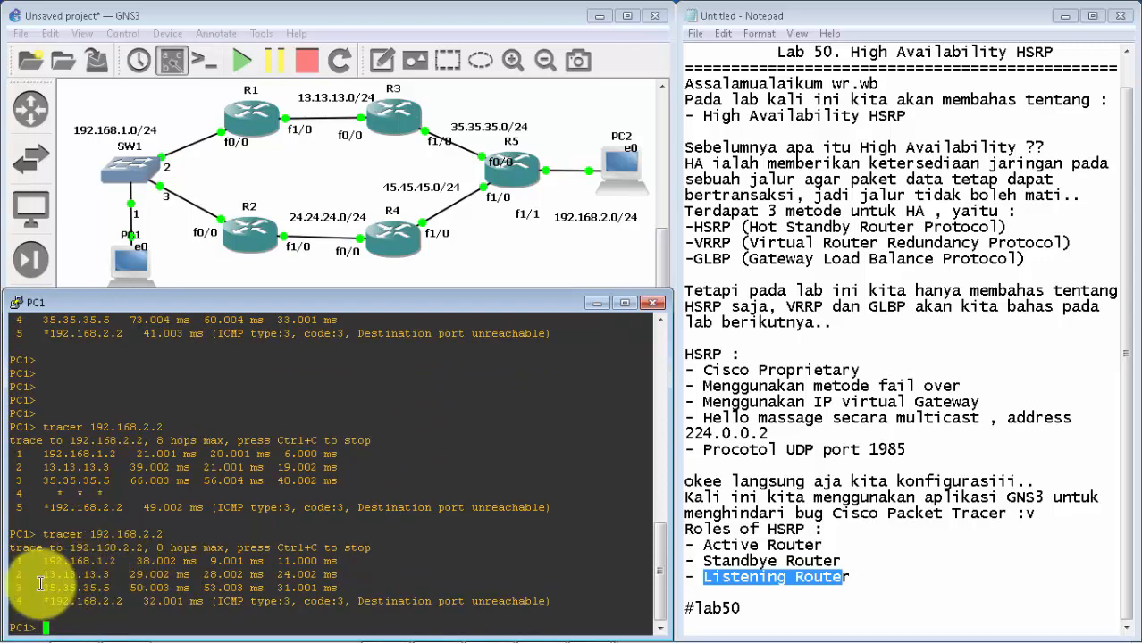
drag(30, 574, 113, 573)
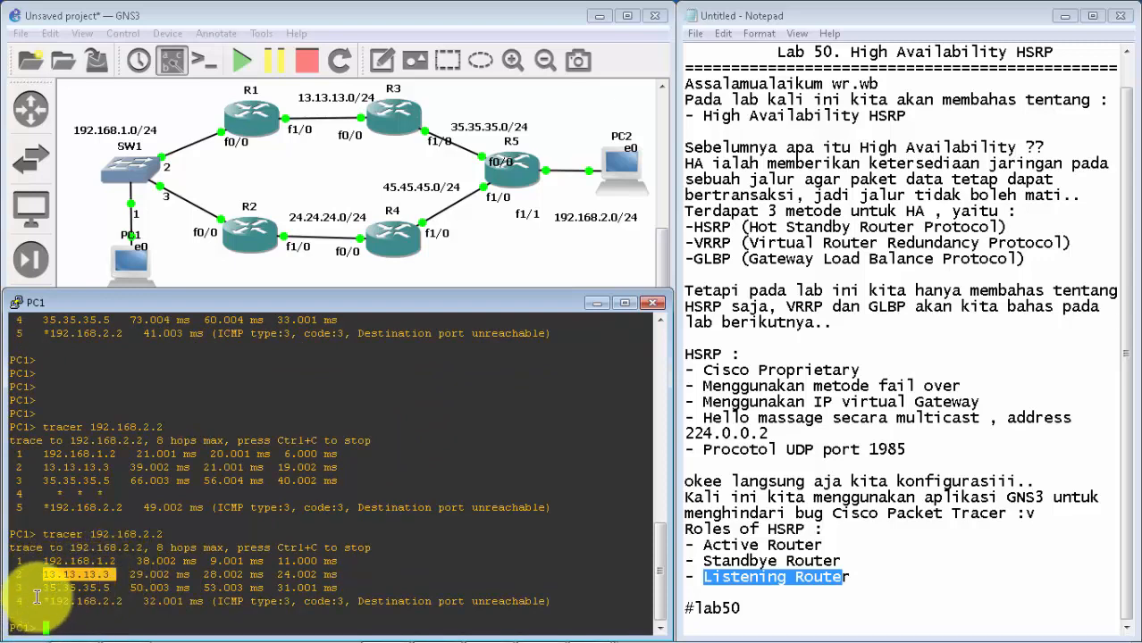
drag(37, 587, 117, 588)
drag(41, 602, 143, 601)
click(142, 600)
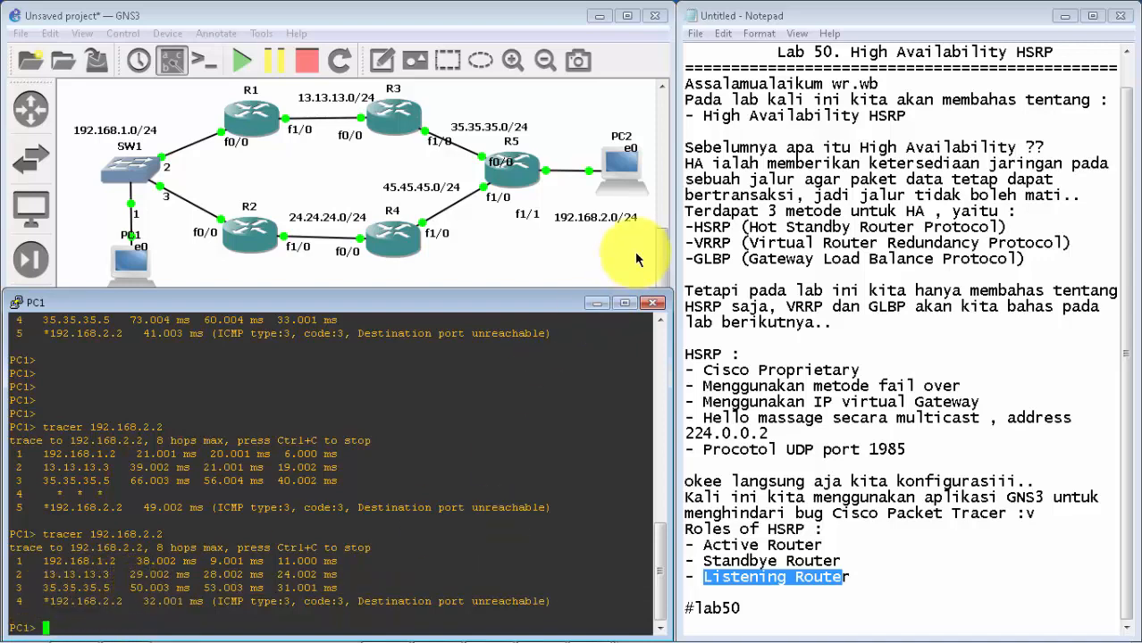
Step: Switch from PC1's console to R1's console and shut down interface f0/0 to simulate a failure of the active router
click(593, 304)
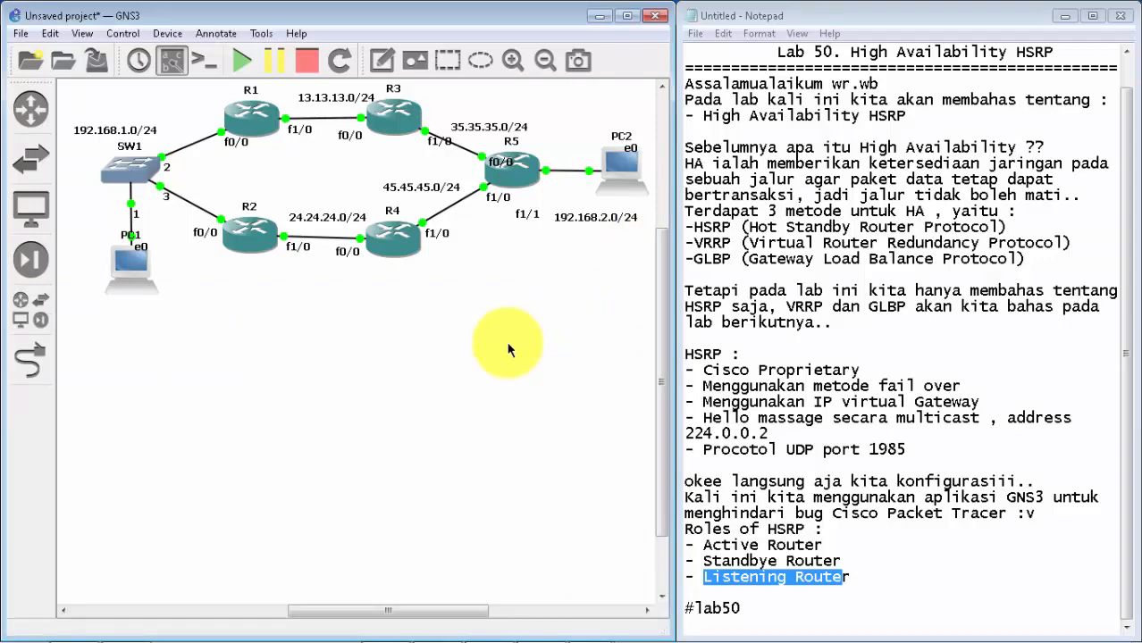
click(851, 576)
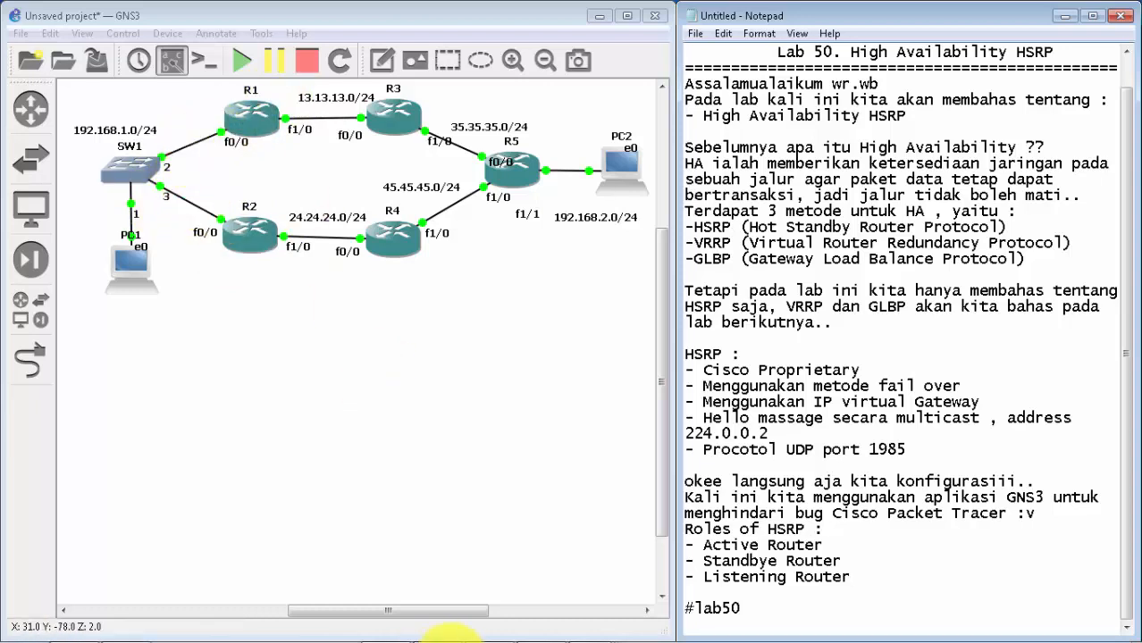
mouse_move(553, 638)
mouse_move(556, 458)
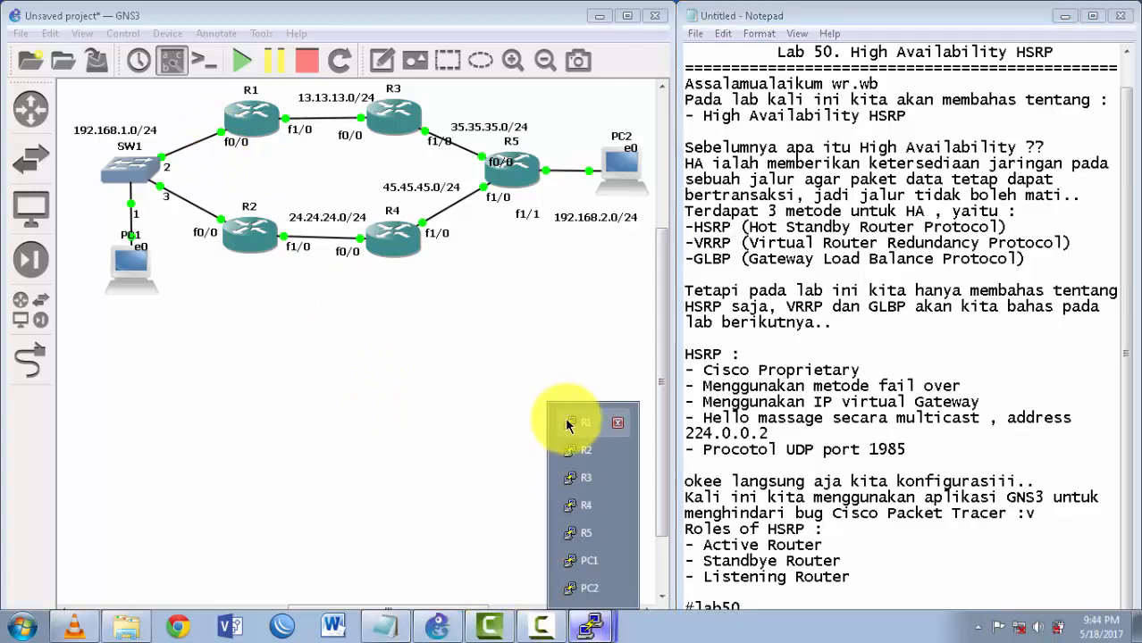
click(565, 421)
key(Return)
key(Return)
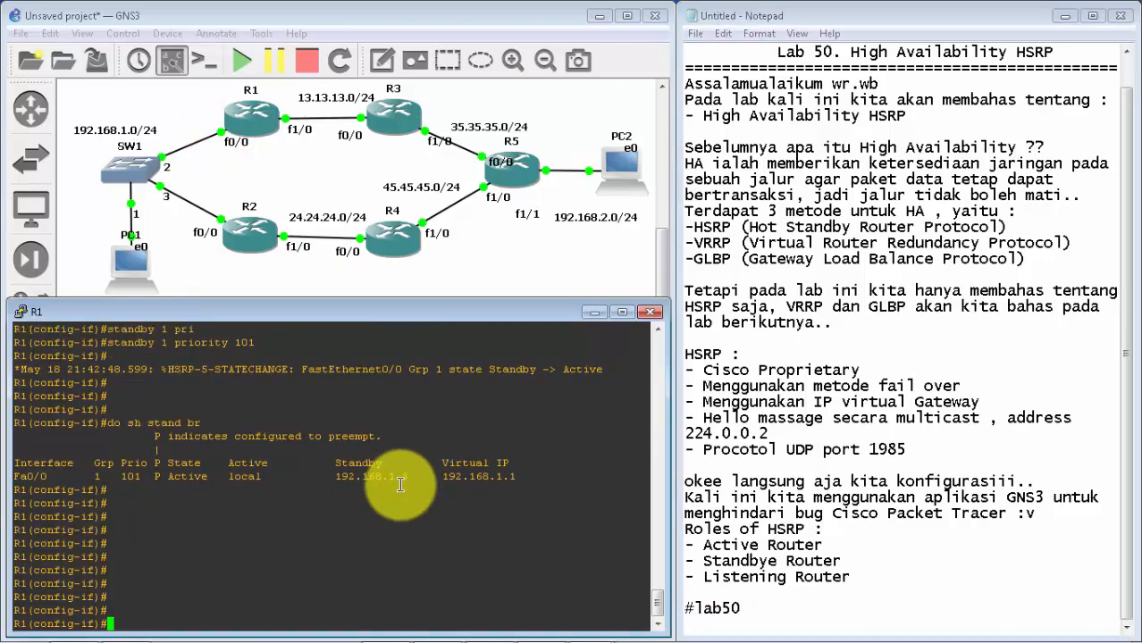
text(ex)
key(Return)
text(int f0/0)
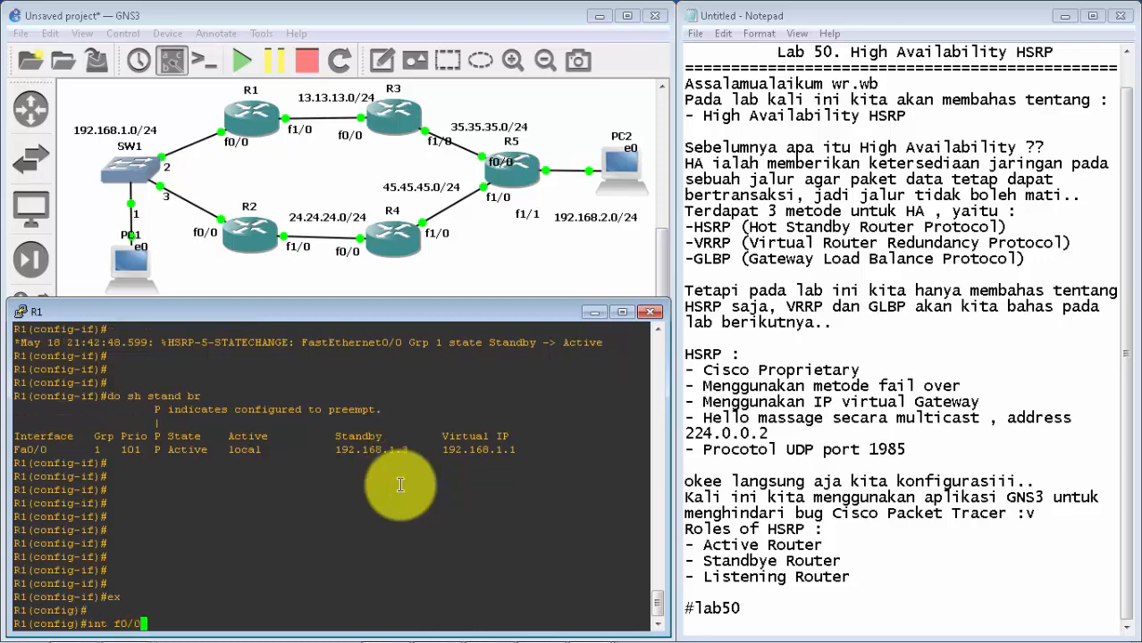
key(Return)
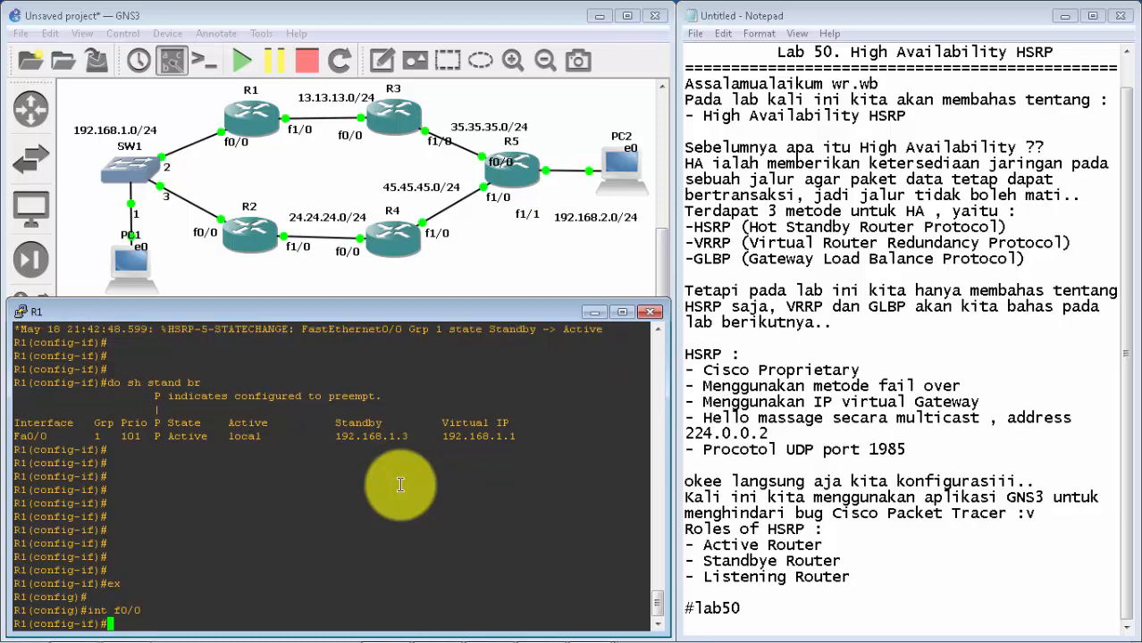
text(sh)
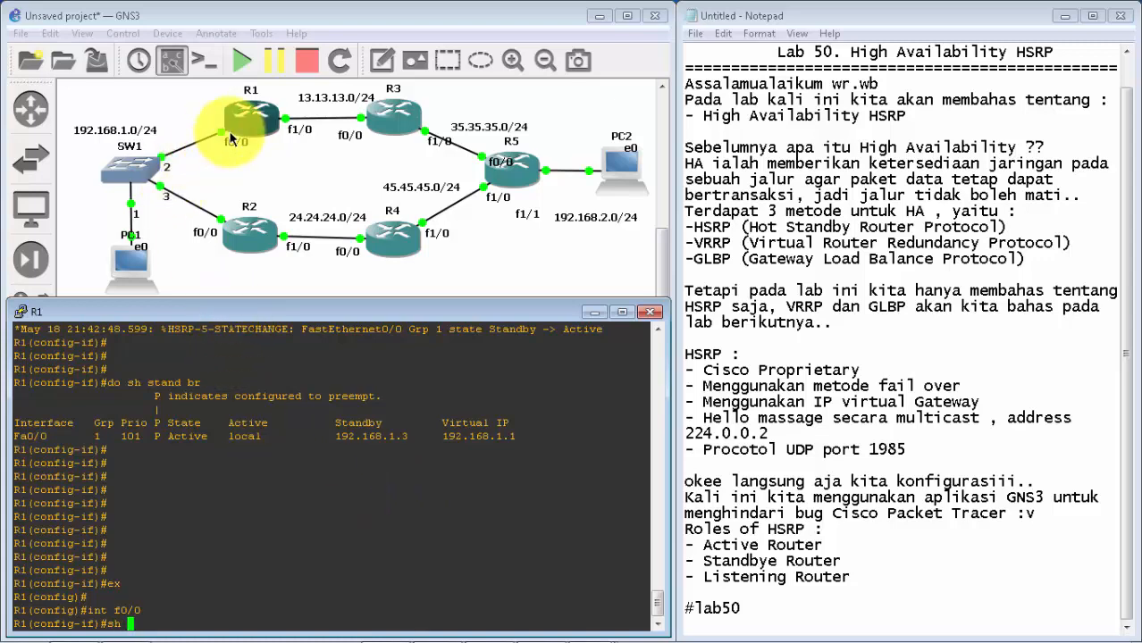
key(Return)
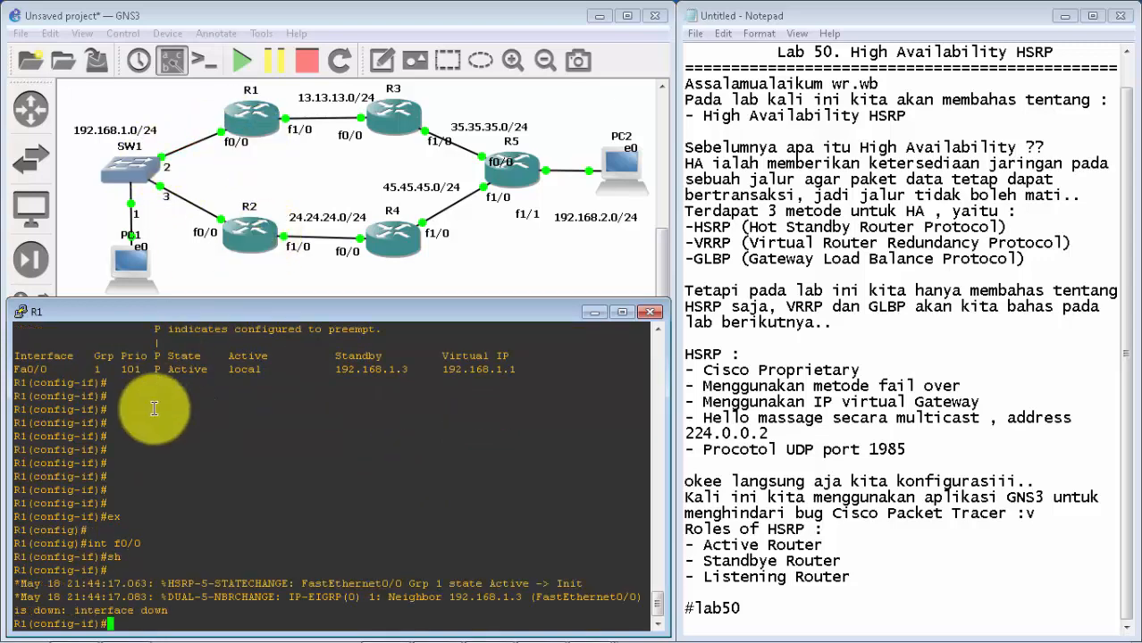
click(592, 312)
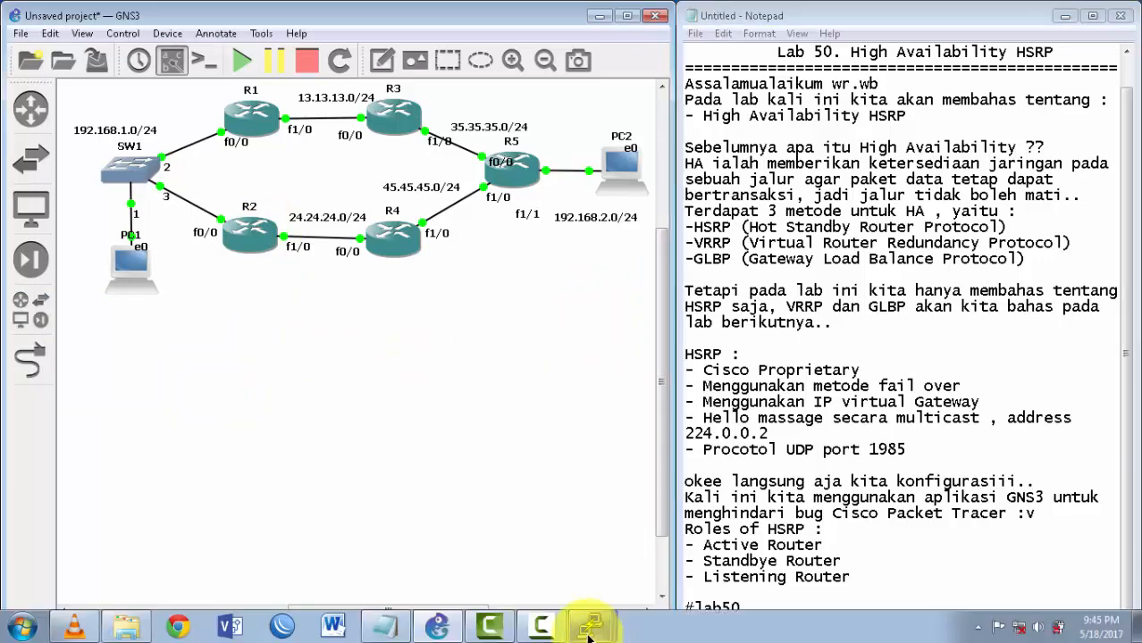
Step: Trace the route from PC1 to 192.168.2.2 twice with R1's f0/0 shut down
click(588, 625)
click(588, 560)
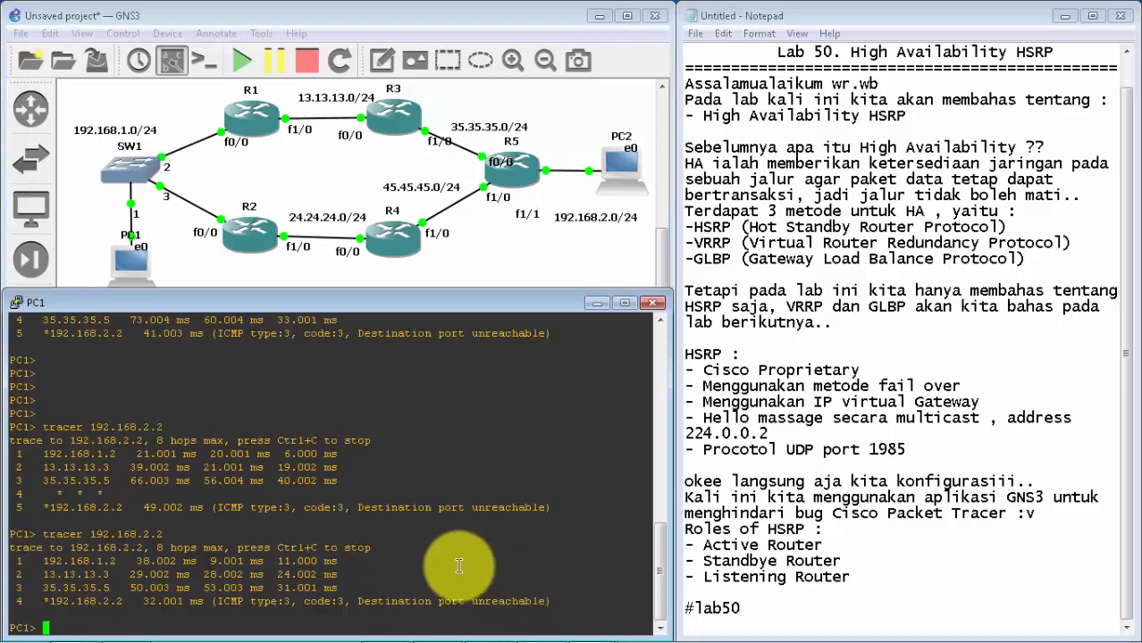
key(Up)
key(Return)
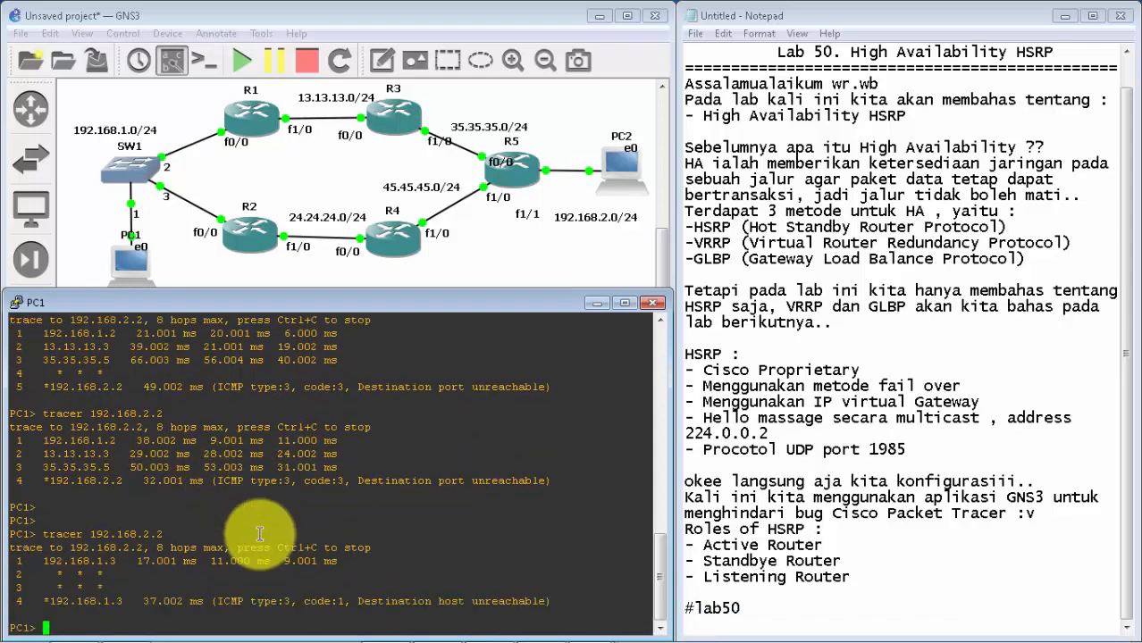
key(Up)
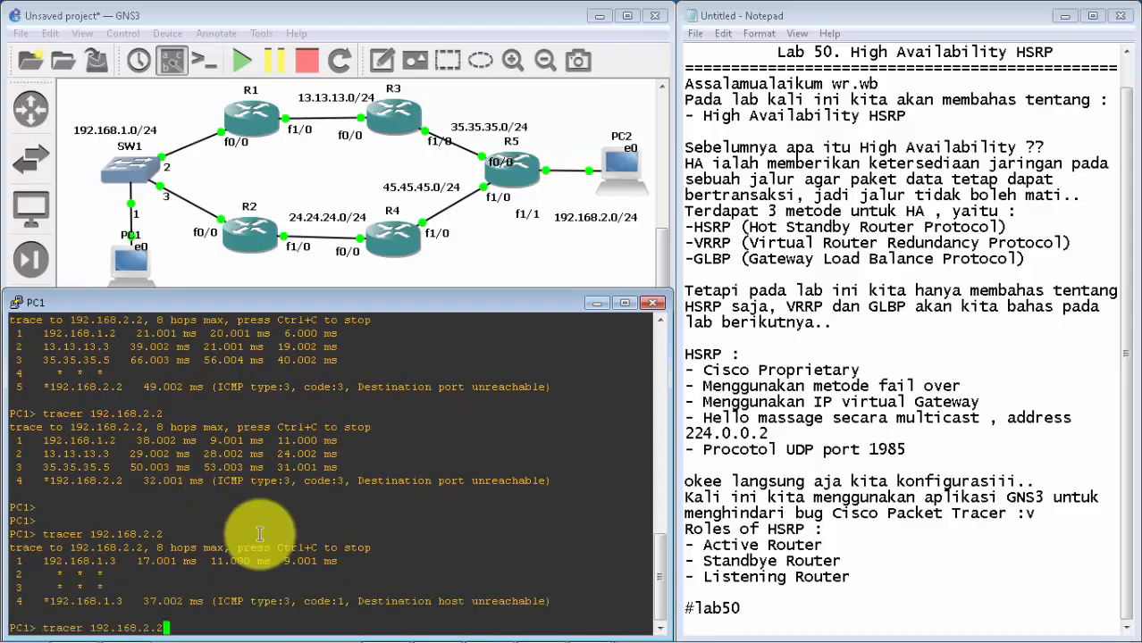
key(Return)
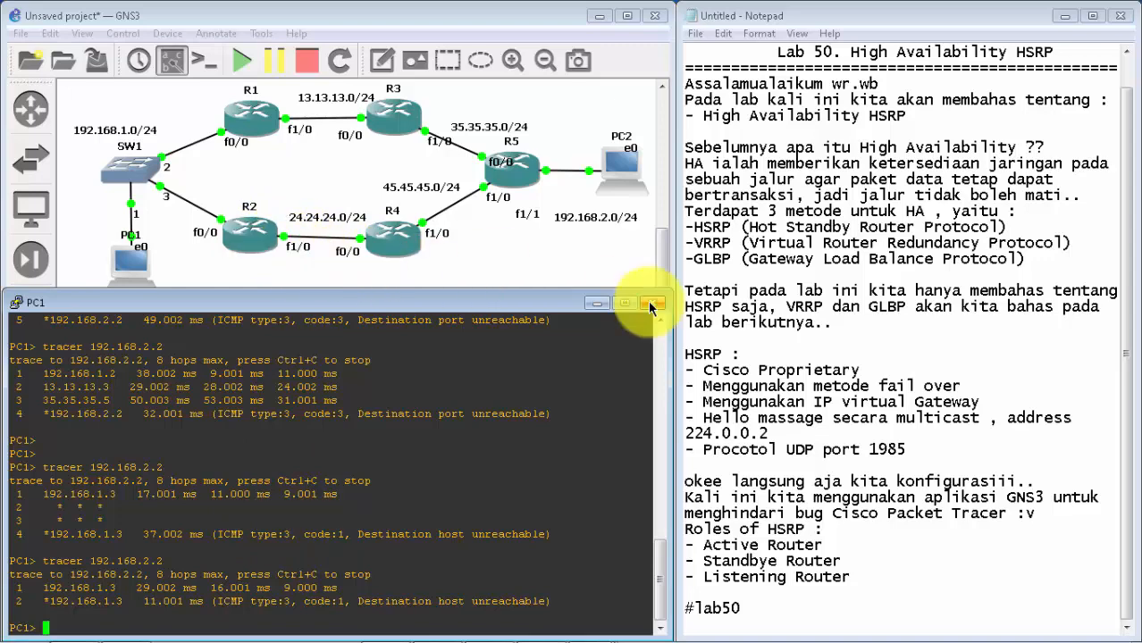
click(596, 303)
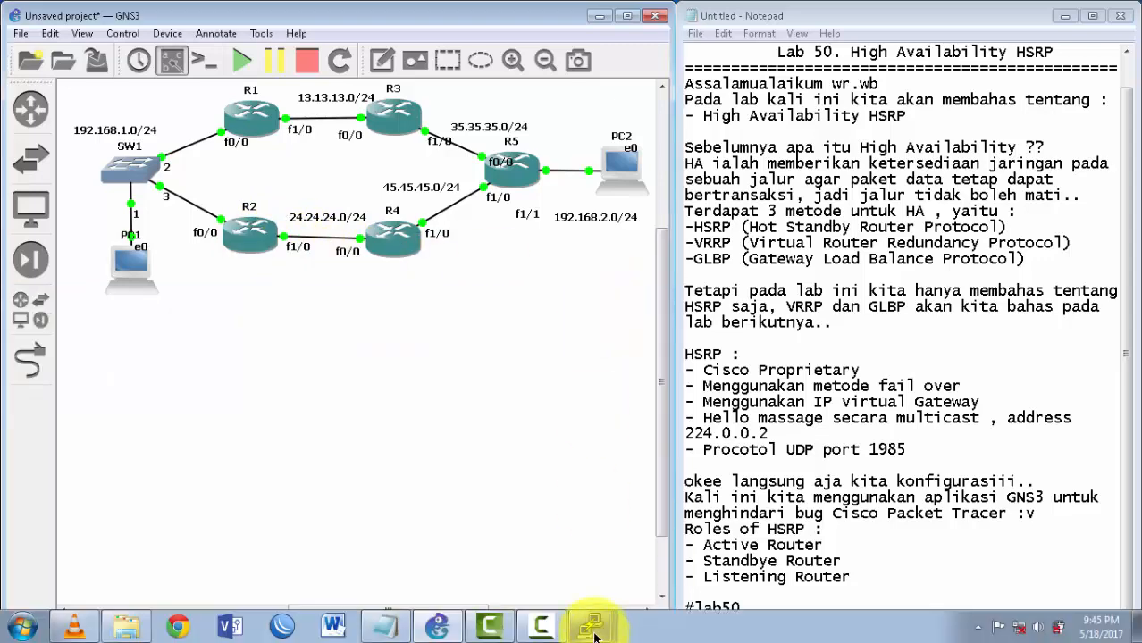
Step: Switch to R2's console and bring interface f1/0 back up with no shutdown
click(592, 625)
click(583, 449)
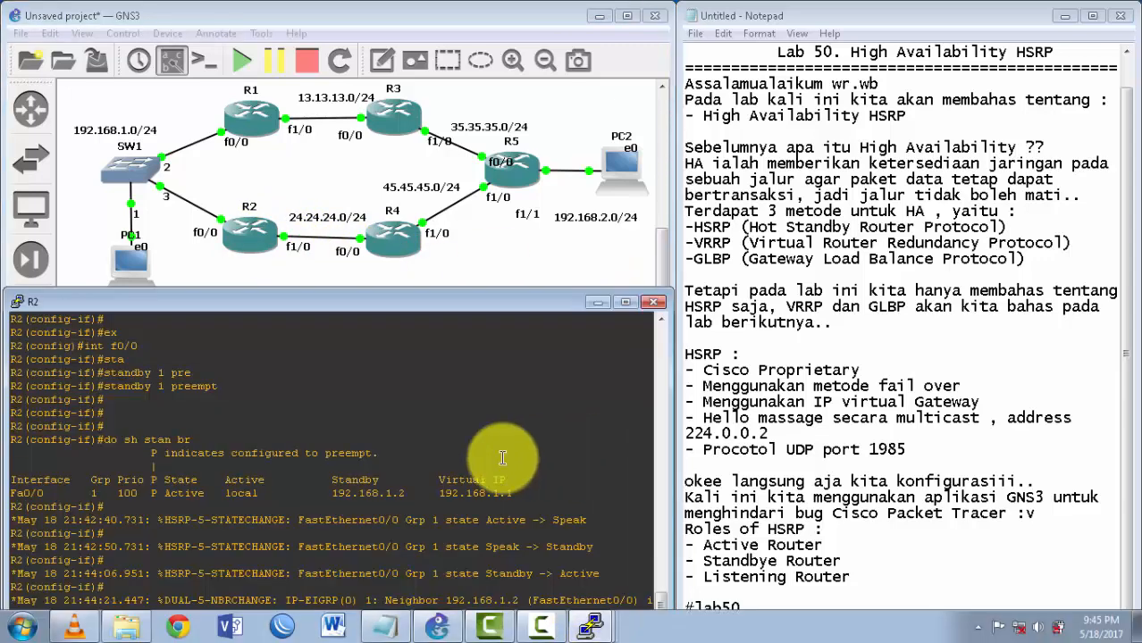
key(Return)
key(Return)
key(Return)
key(Return)
key(Return)
text(ex)
key(Return)
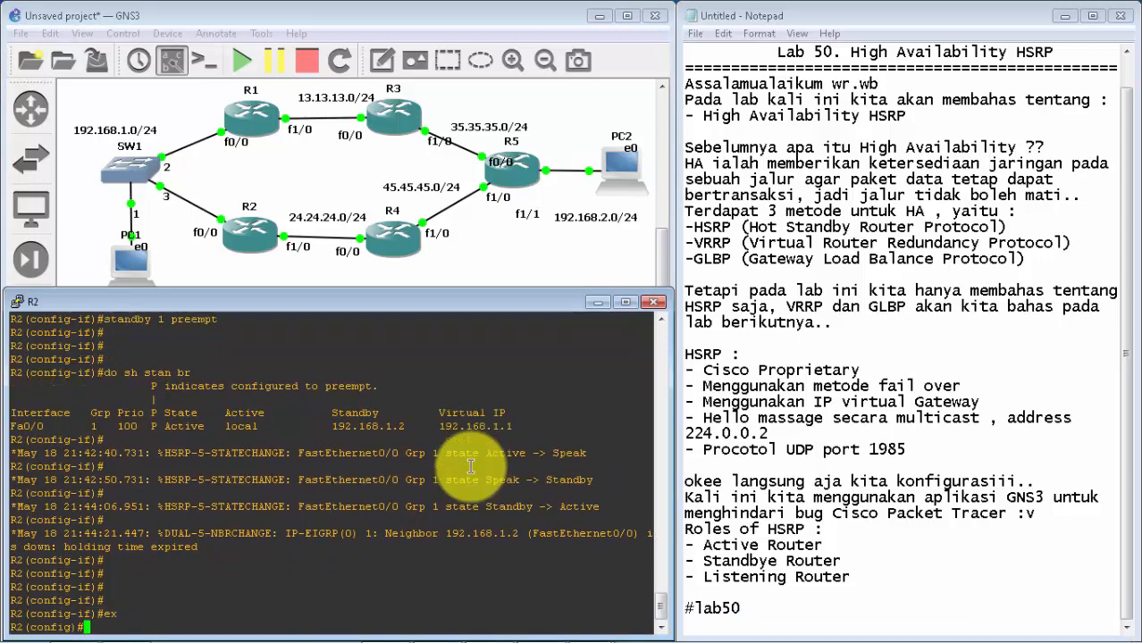
text(int f1/0)
key(Return)
key(Return)
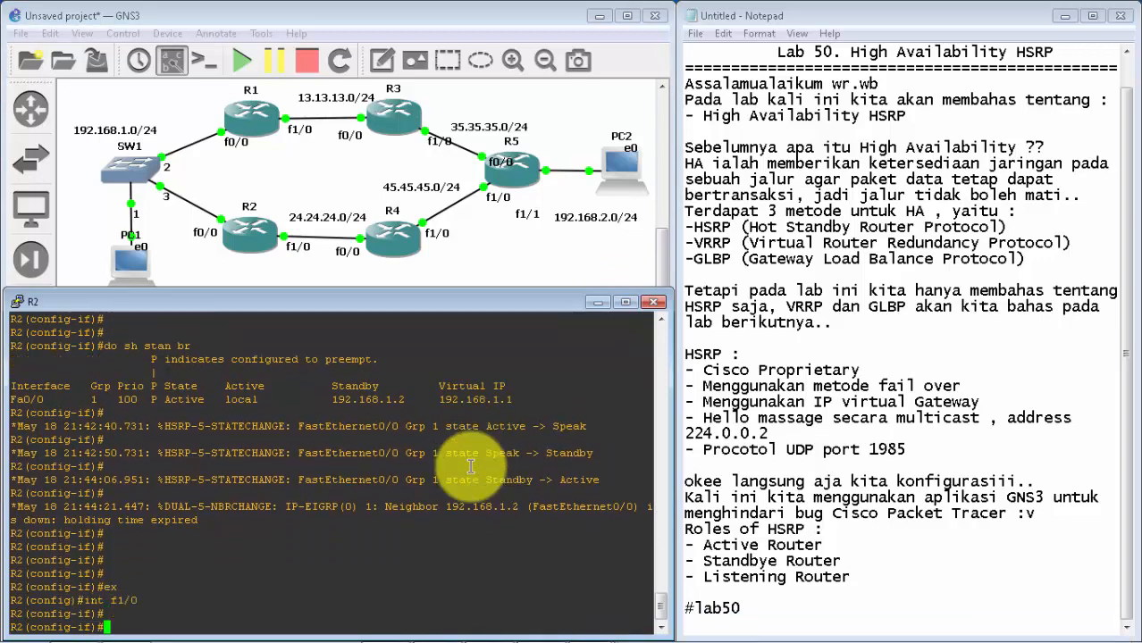
text(no sh)
key(Return)
key(Return)
key(Return)
key(Return)
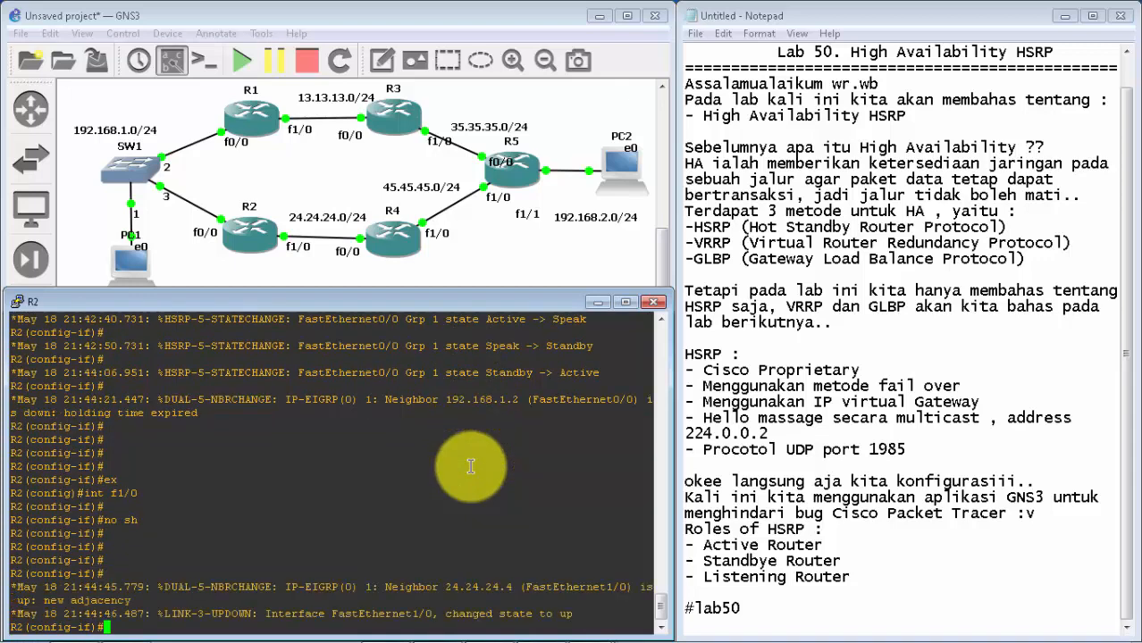
click(598, 303)
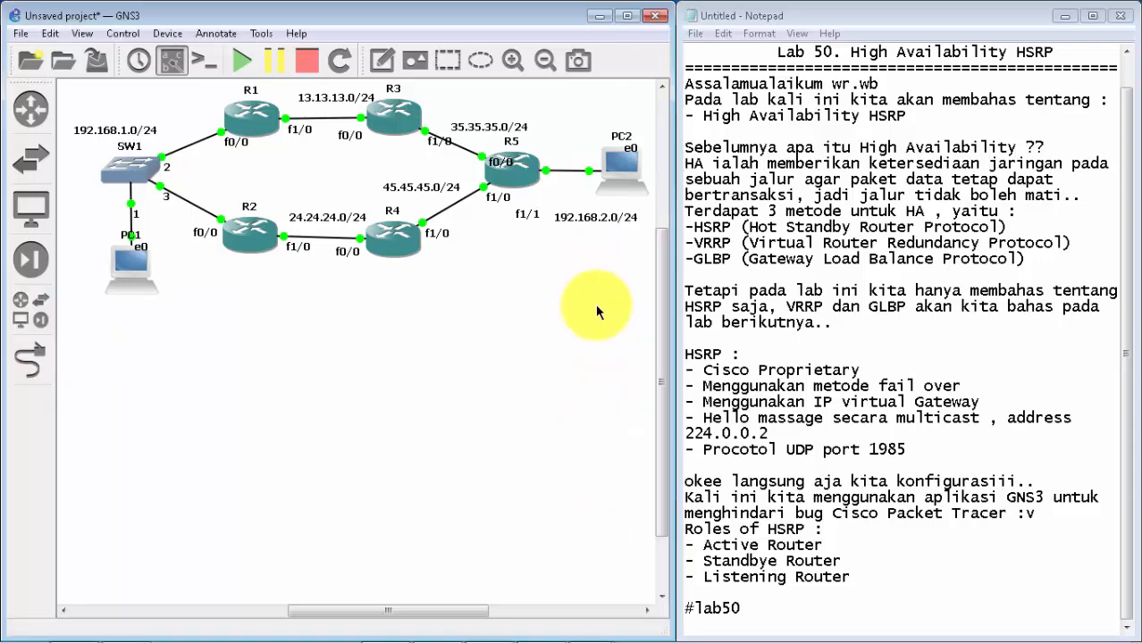
Step: Trace the route from PC1 to 192.168.2.2 again, examine the hop addresses through R2, and put the console away
mouse_move(592, 623)
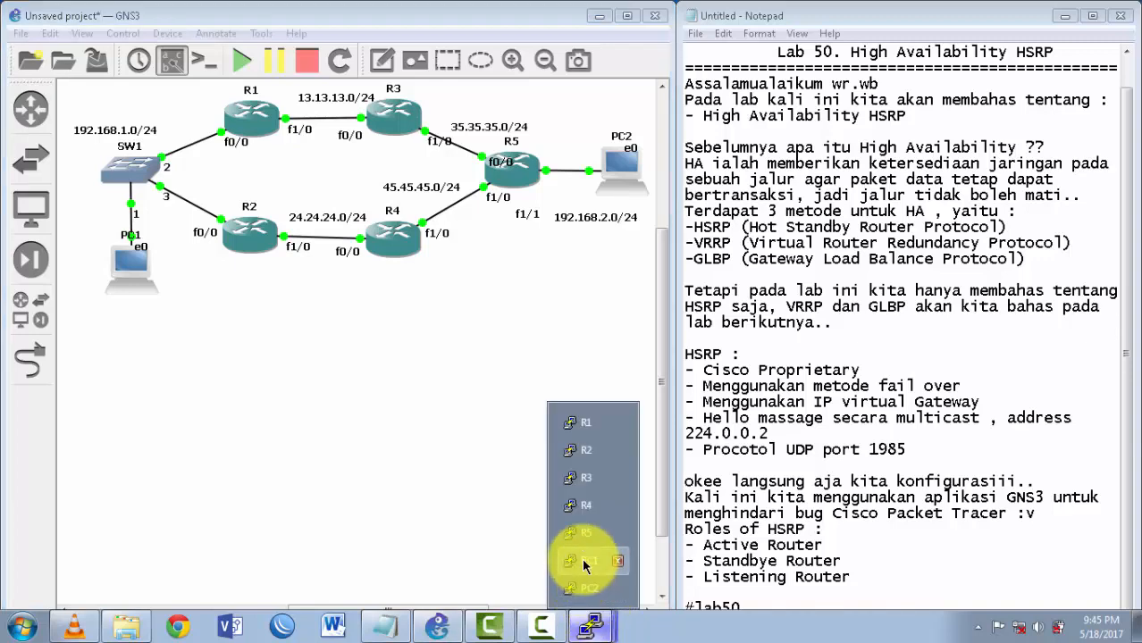
click(585, 562)
key(Return)
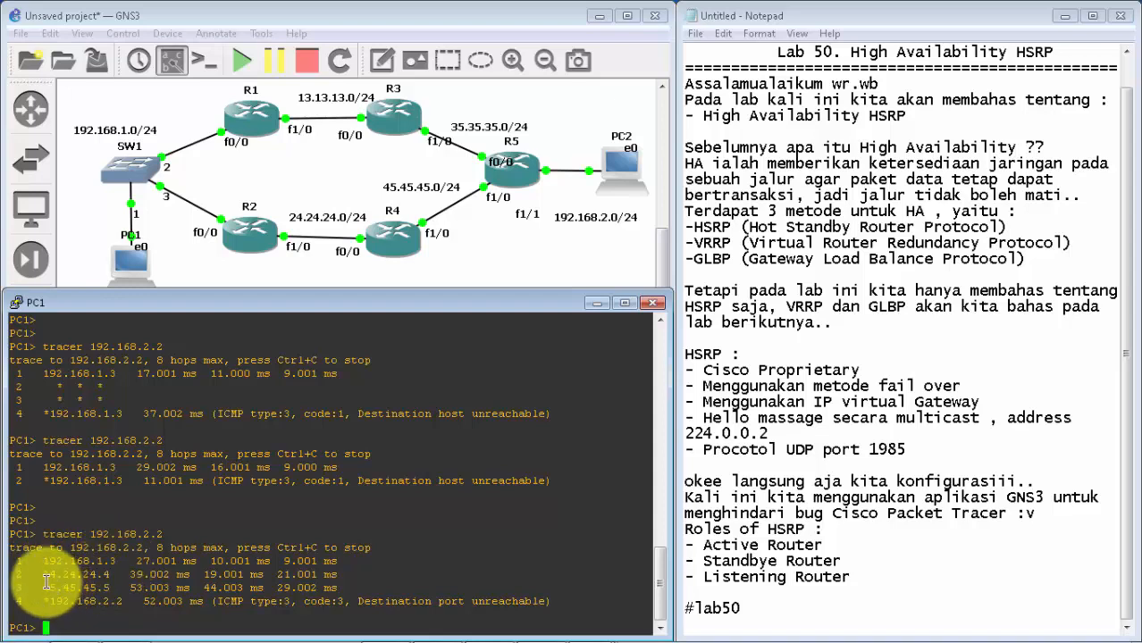
mouse_move(40, 574)
mouse_down()
mouse_move(107, 575)
mouse_move(126, 594)
mouse_up()
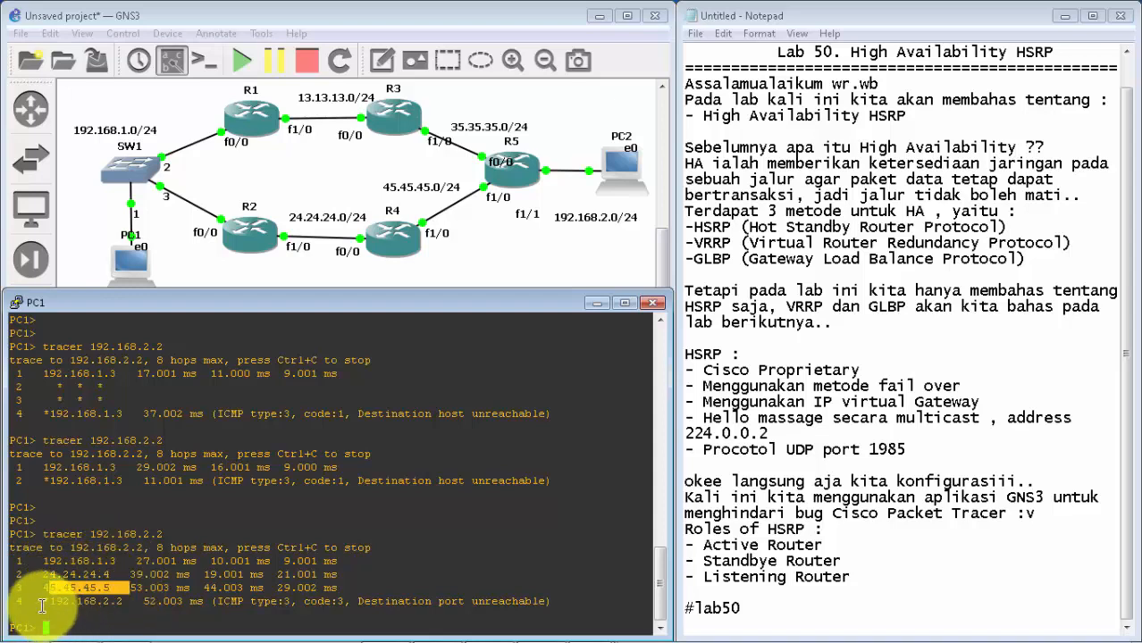
drag(40, 602, 121, 598)
click(123, 597)
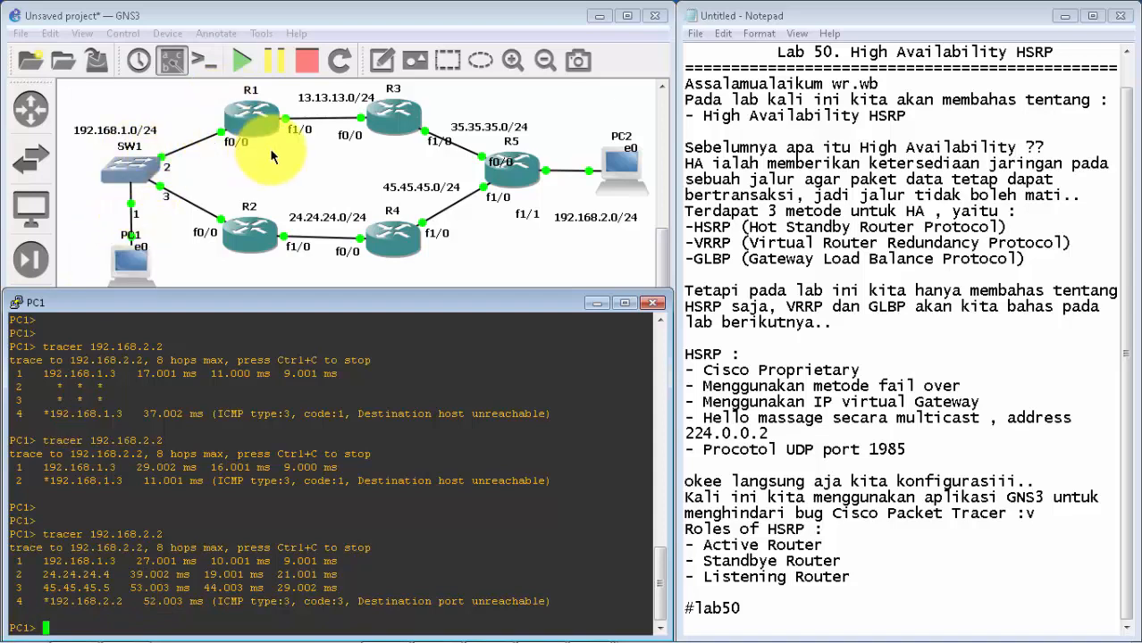
click(591, 302)
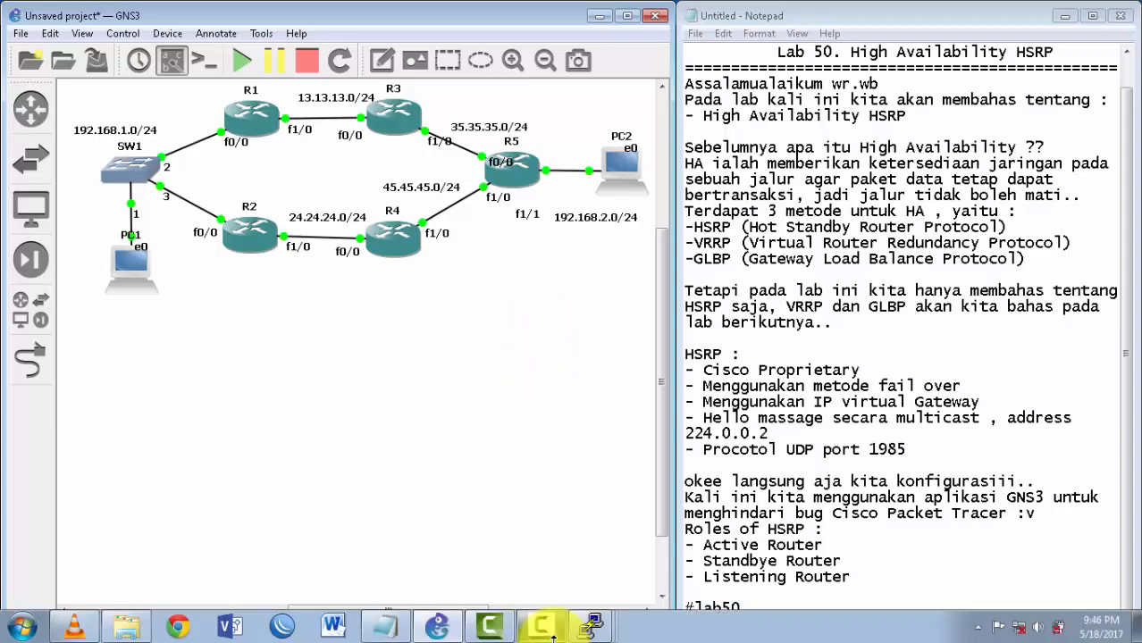
mouse_move(541, 630)
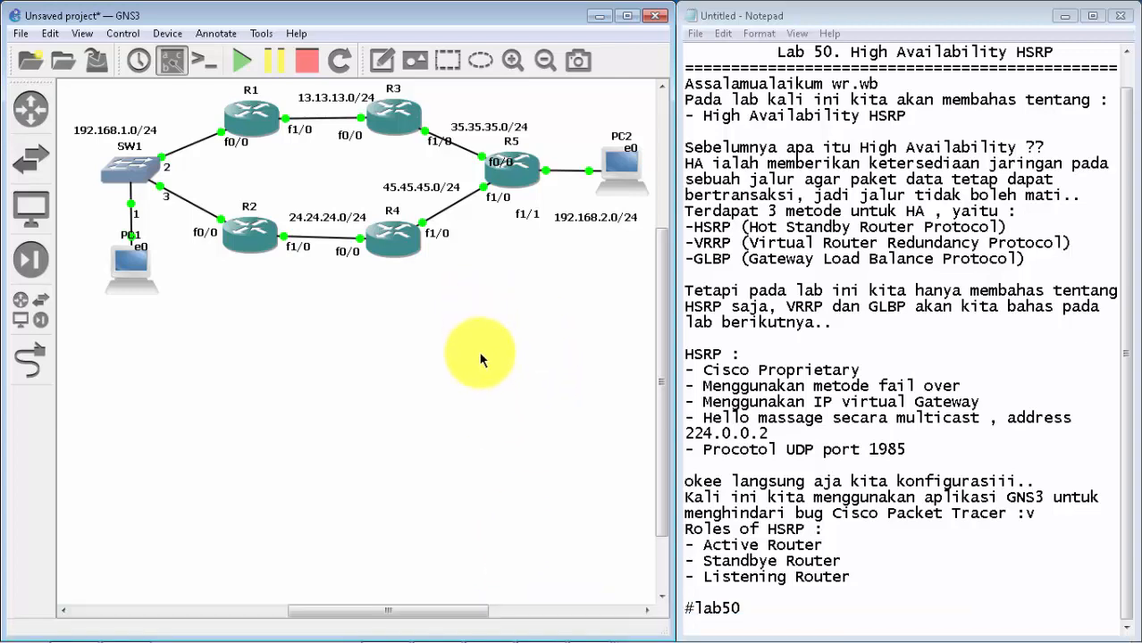